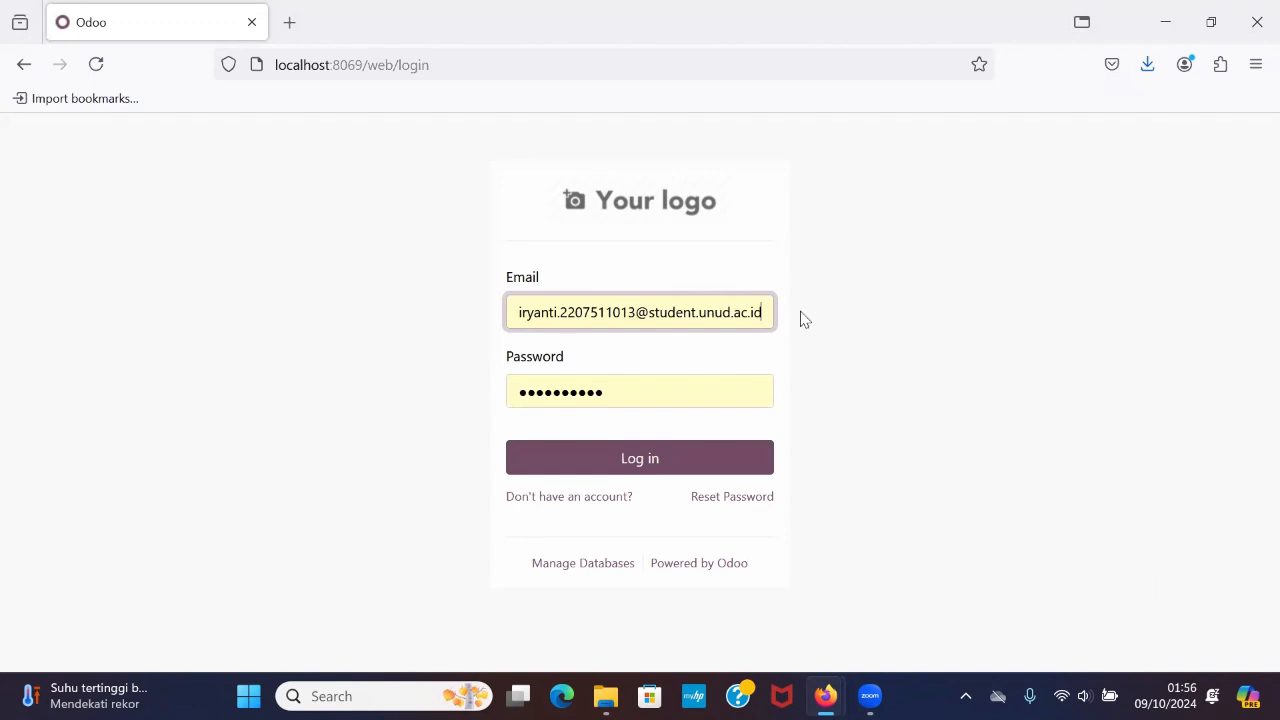
Log in with the prefilled credentials and activate the developer mode in the general settings.
{"action": "left_click", "coordinate": [665, 450]}
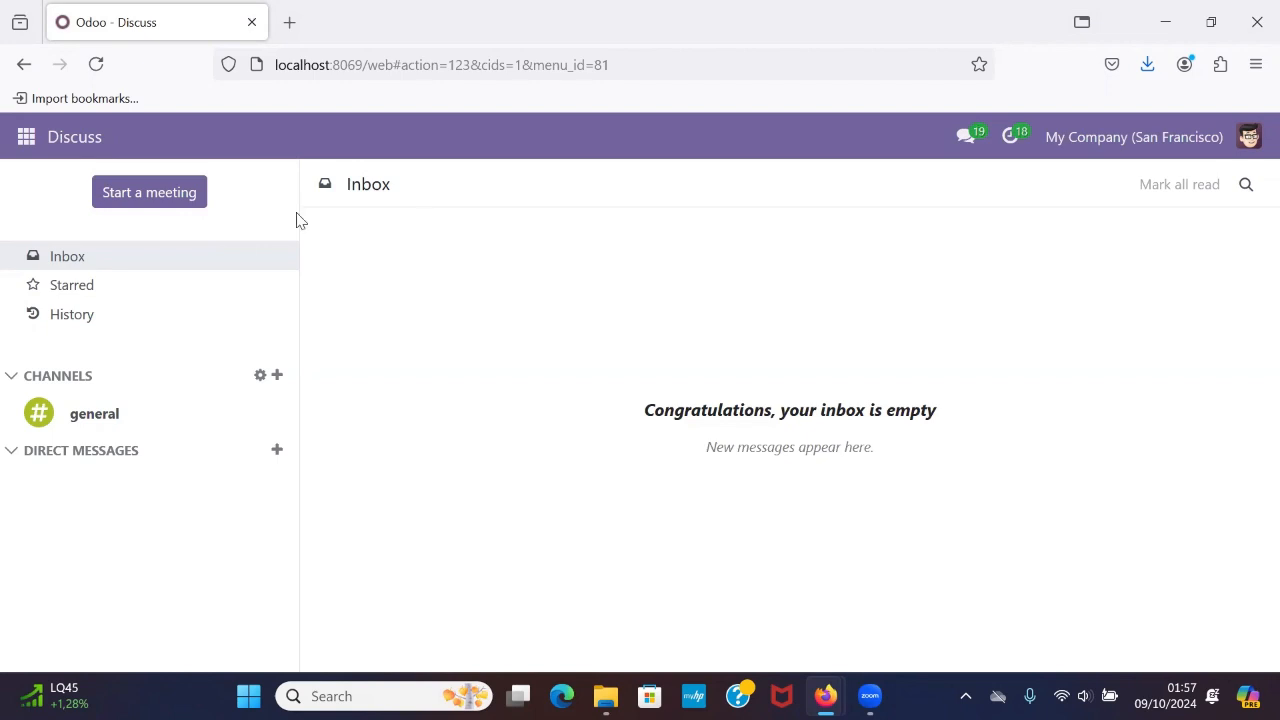
{"action": "left_click", "coordinate": [26, 136]}
{"action": "scroll", "coordinate": [72, 430], "scroll_direction": "down", "scroll_amount": 1}
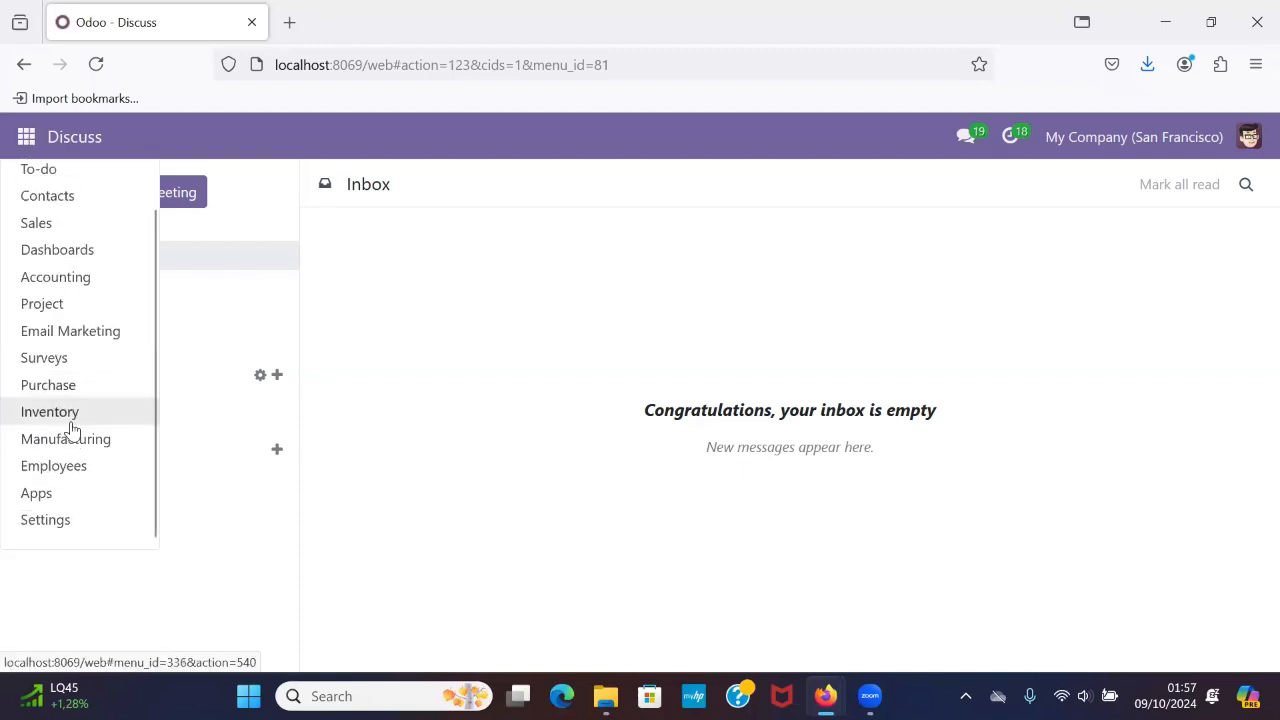
{"action": "left_click", "coordinate": [66, 535]}
{"action": "scroll", "coordinate": [526, 494], "scroll_direction": "down", "scroll_amount": 5}
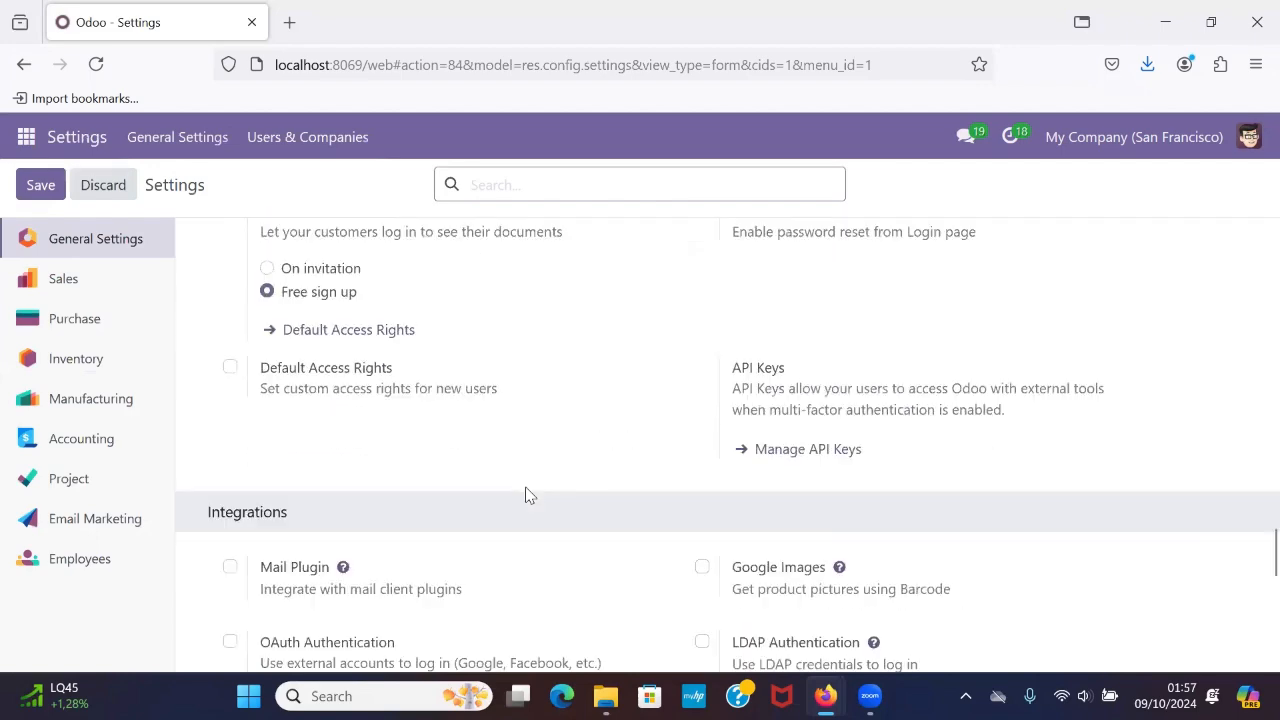
{"action": "scroll", "coordinate": [526, 494], "scroll_direction": "down", "scroll_amount": 5}
{"action": "scroll", "coordinate": [526, 494], "scroll_direction": "up", "scroll_amount": 3}
{"action": "scroll", "coordinate": [526, 494], "scroll_direction": "down", "scroll_amount": 3}
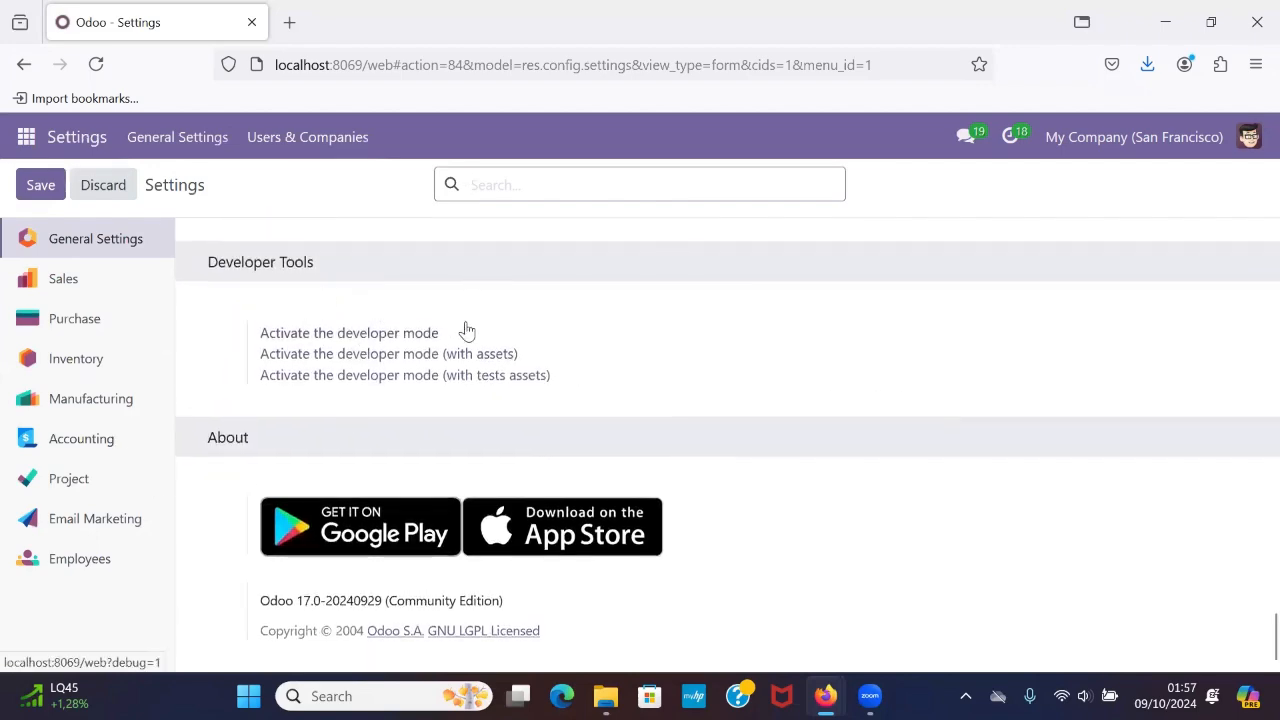
{"action": "left_click", "coordinate": [421, 333]}
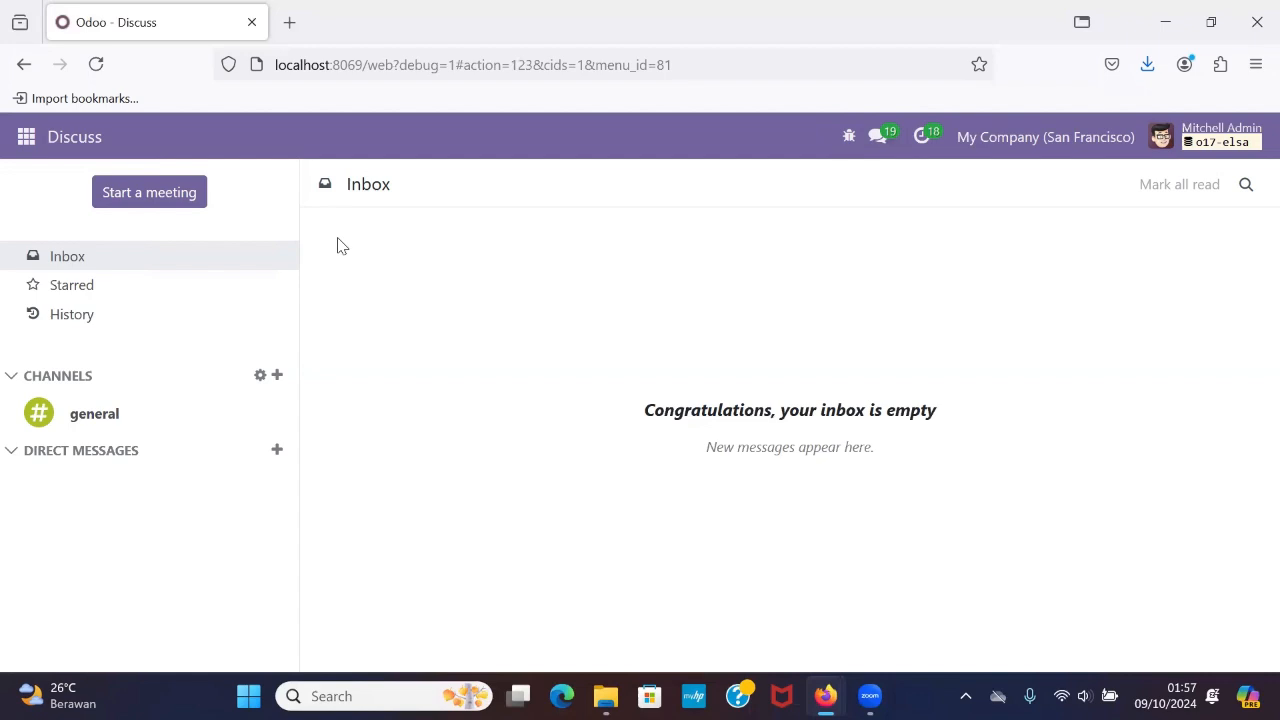
Open the Users list in the settings.
{"action": "left_click", "coordinate": [30, 140]}
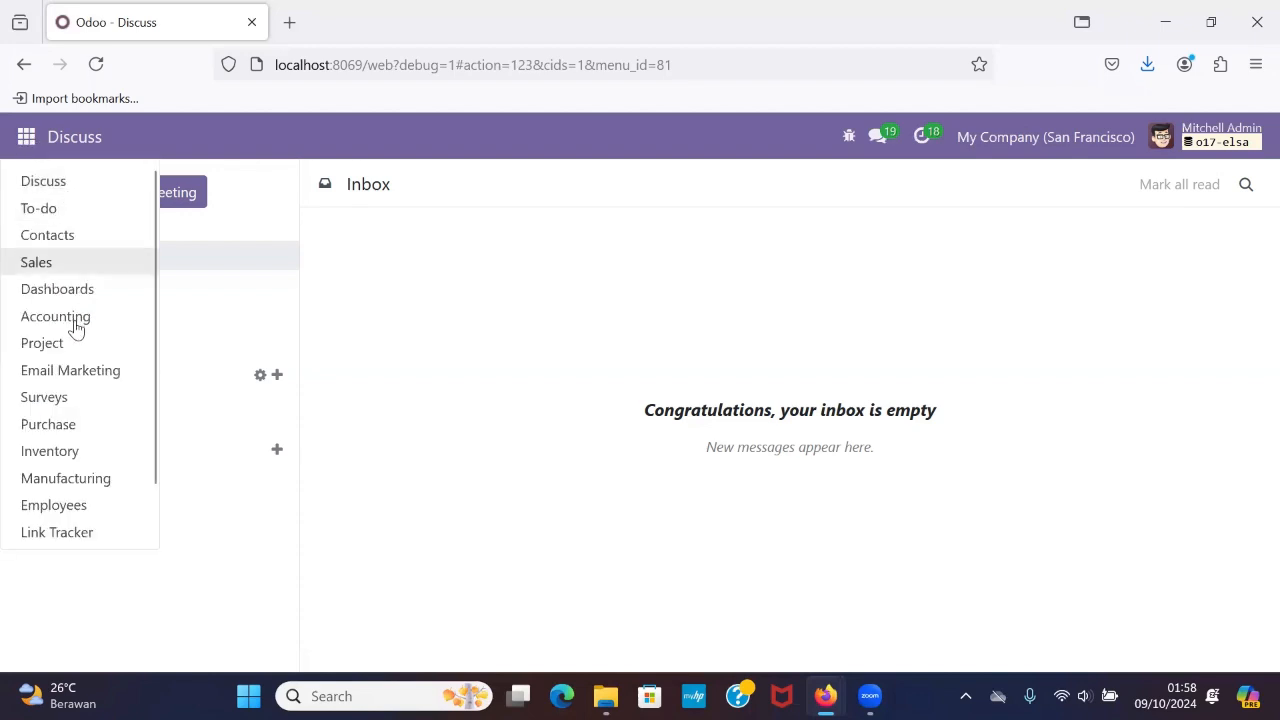
{"action": "scroll", "coordinate": [75, 328], "scroll_direction": "down", "scroll_amount": 2}
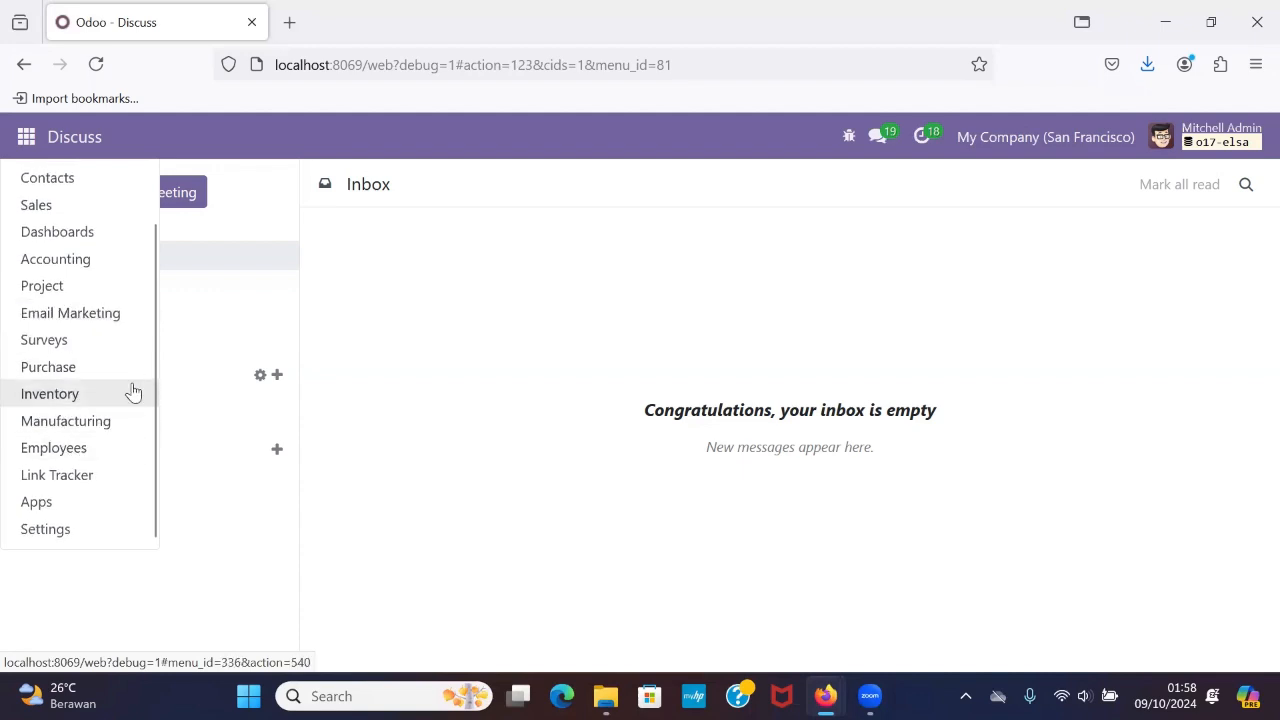
{"action": "left_click", "coordinate": [72, 523]}
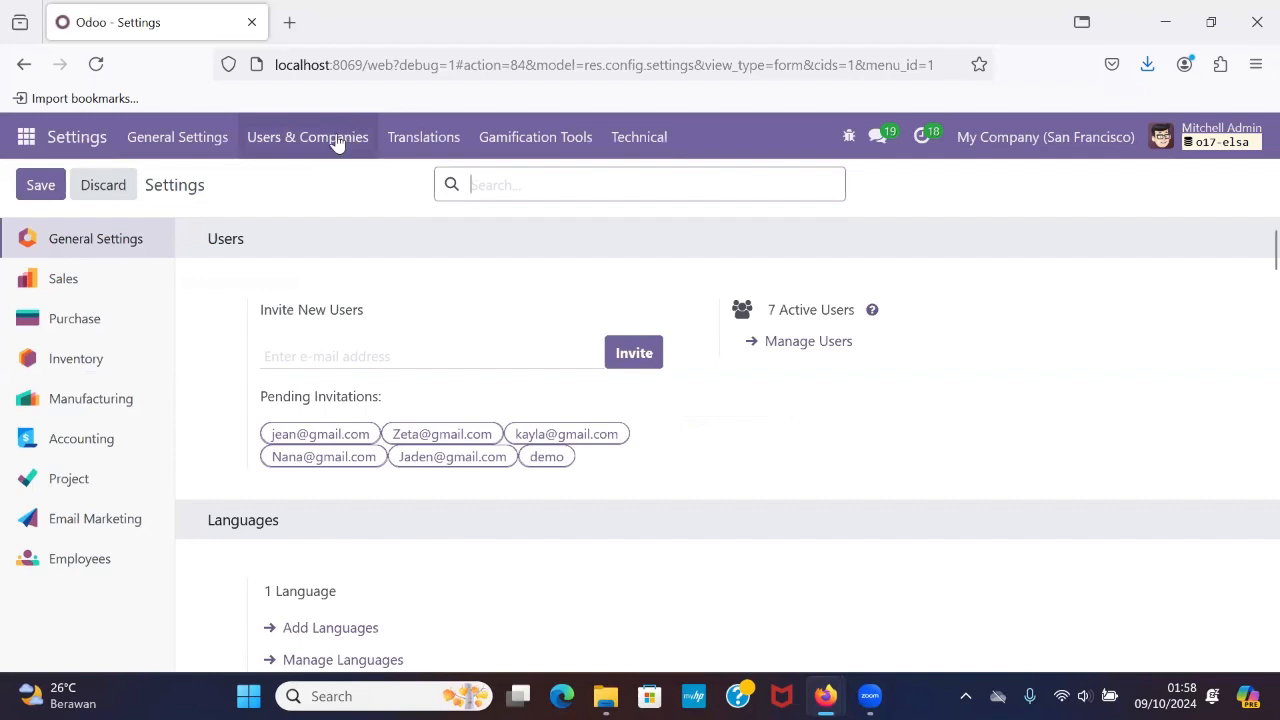
{"action": "left_click", "coordinate": [336, 140]}
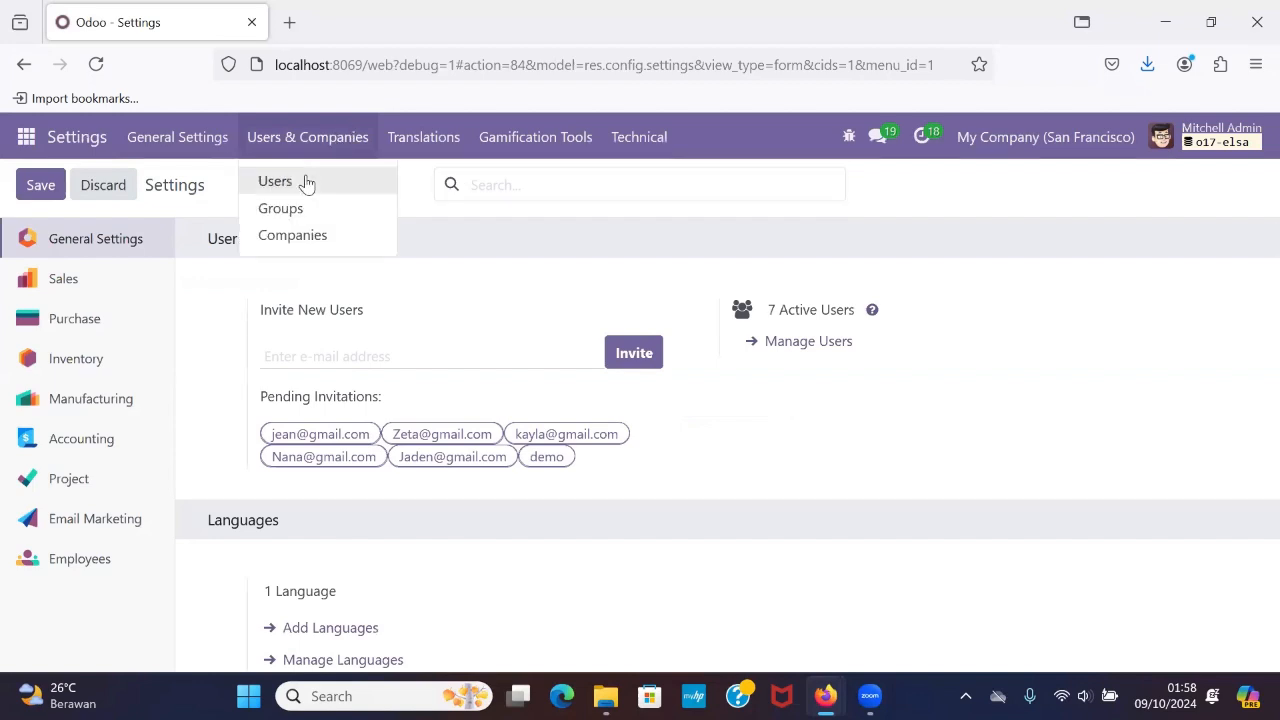
{"action": "left_click", "coordinate": [307, 181]}
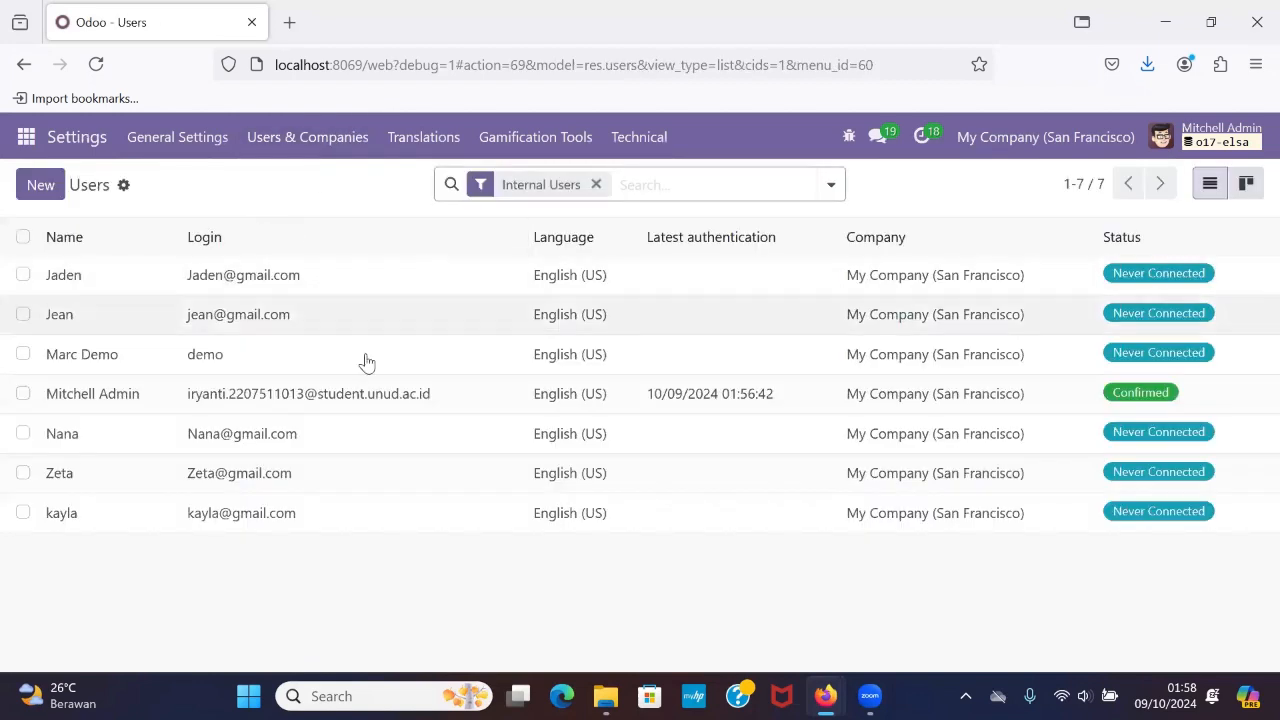
{"action": "left_click", "coordinate": [42, 190]}
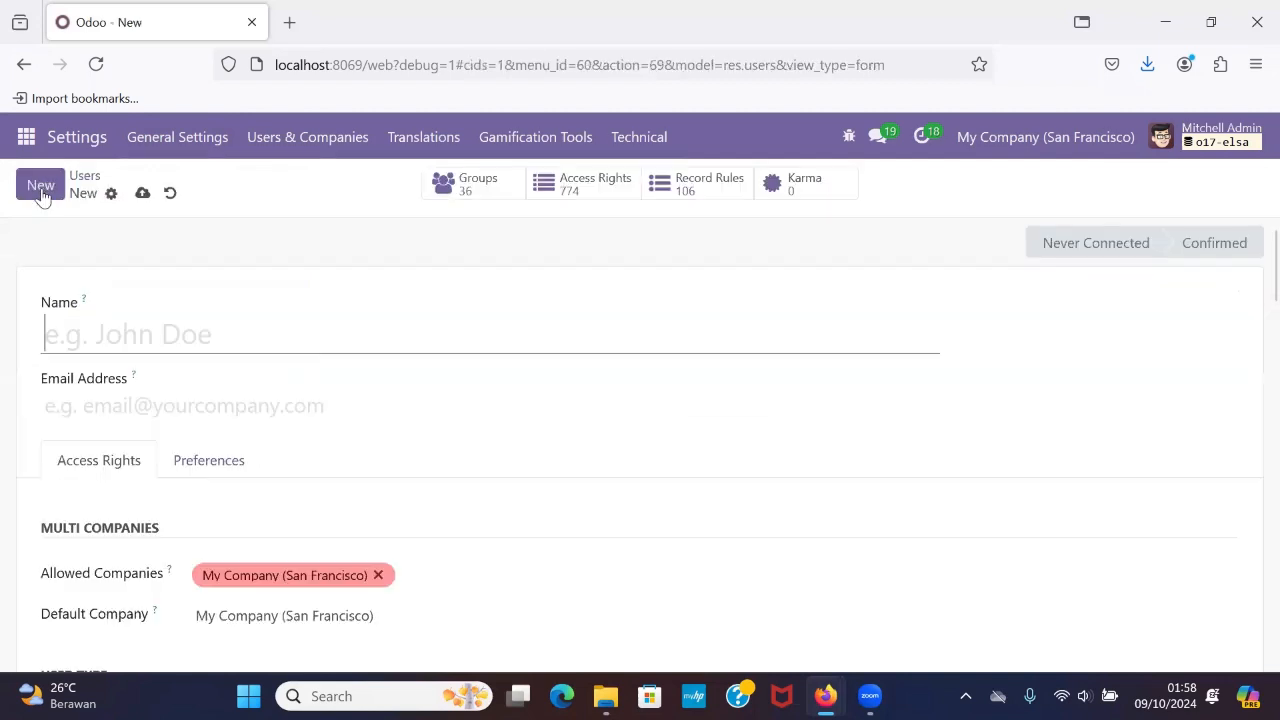
{"action": "scroll", "coordinate": [183, 347], "scroll_direction": "down", "scroll_amount": 1}
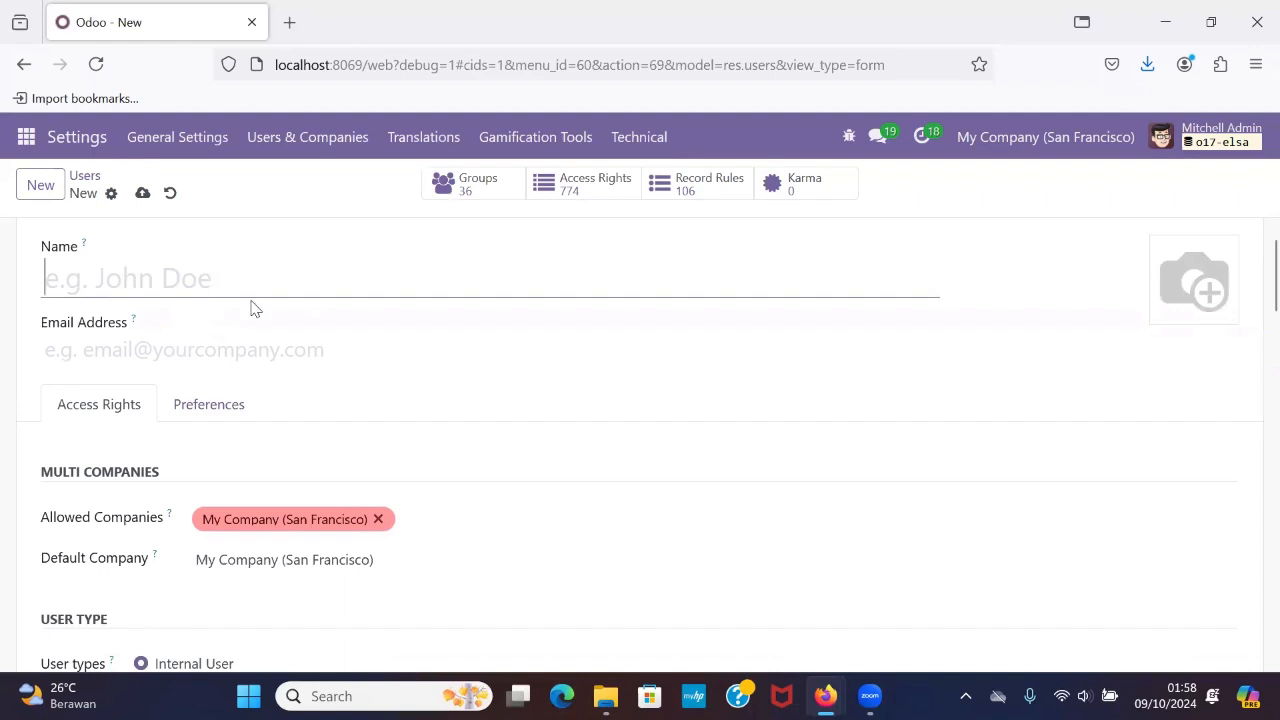
{"action": "scroll", "coordinate": [222, 352], "scroll_direction": "up", "scroll_amount": 1}
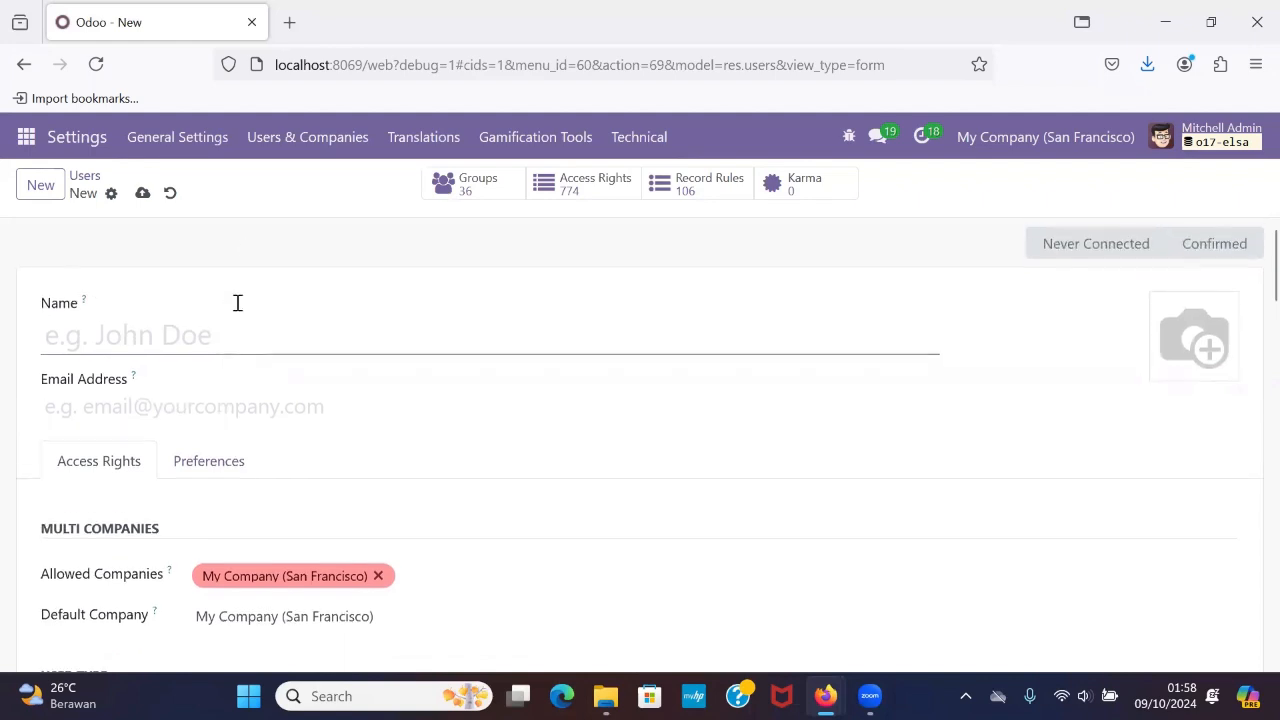
{"action": "left_click", "coordinate": [33, 143]}
{"action": "left_click", "coordinate": [247, 207]}
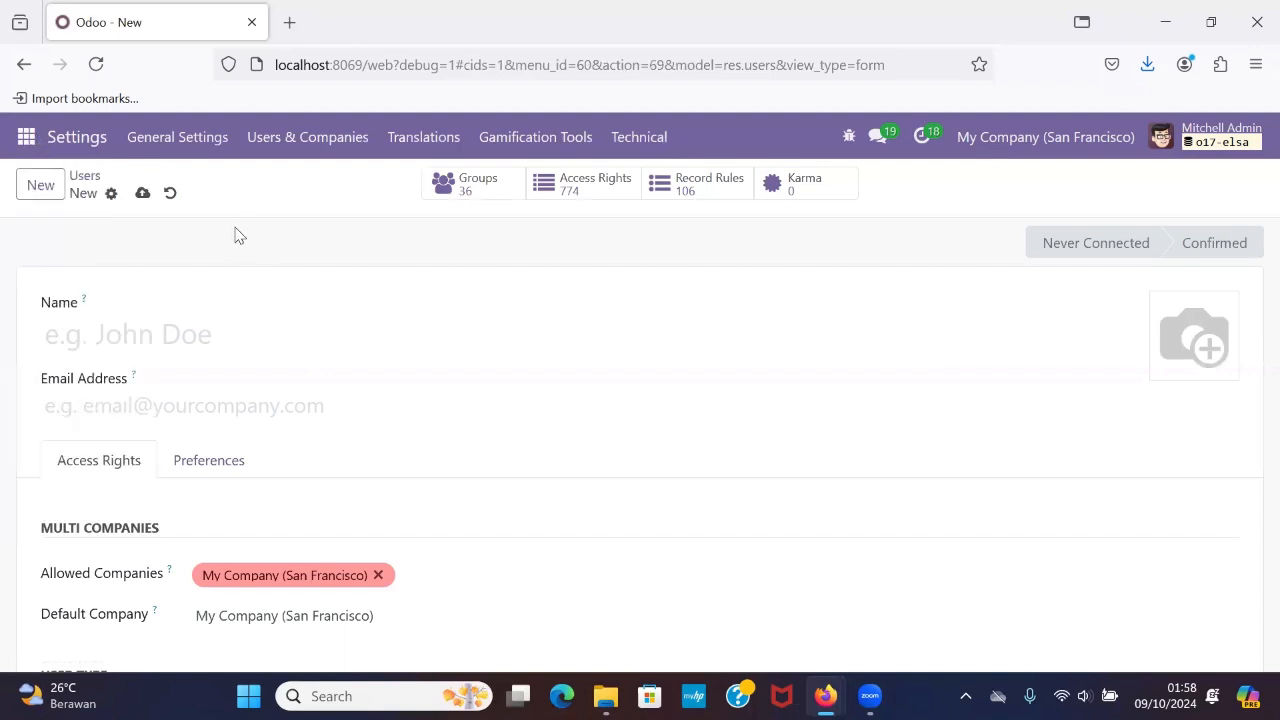
{"action": "left_click", "coordinate": [84, 176]}
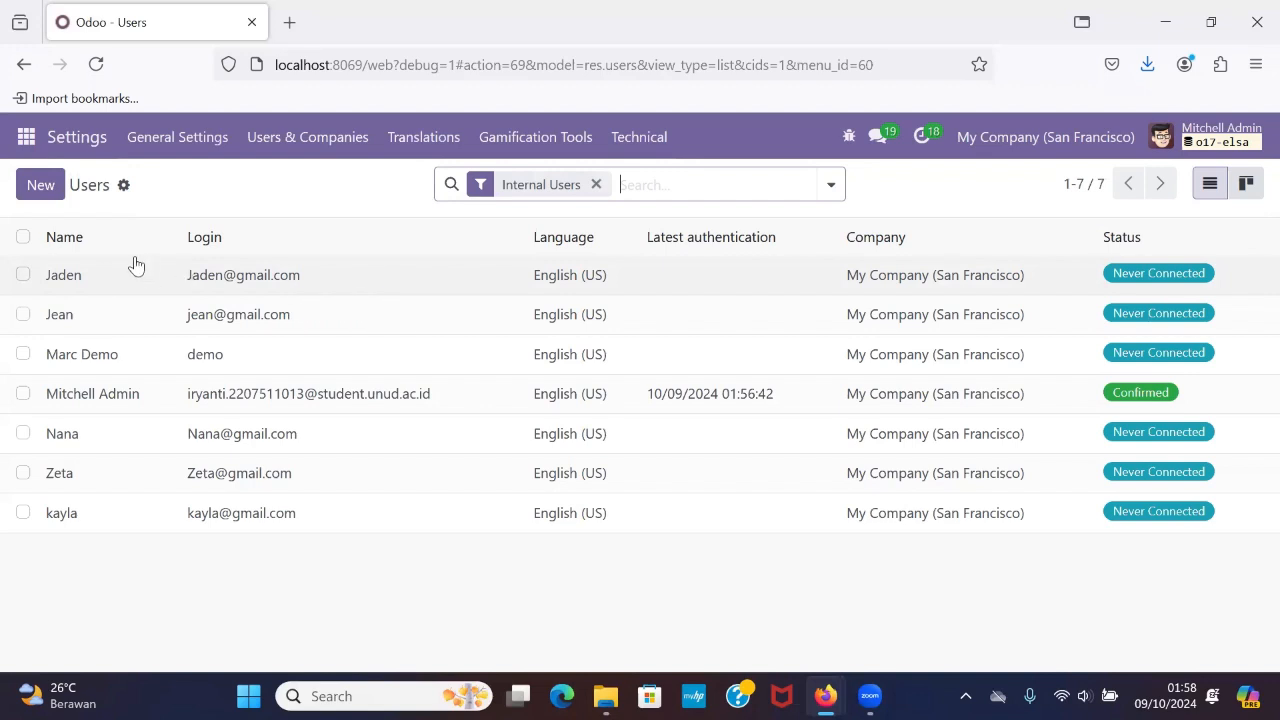
Start a records import for users and load the file Data User Modul Purchase-1 from the Documents folder.
{"action": "left_click", "coordinate": [124, 185]}
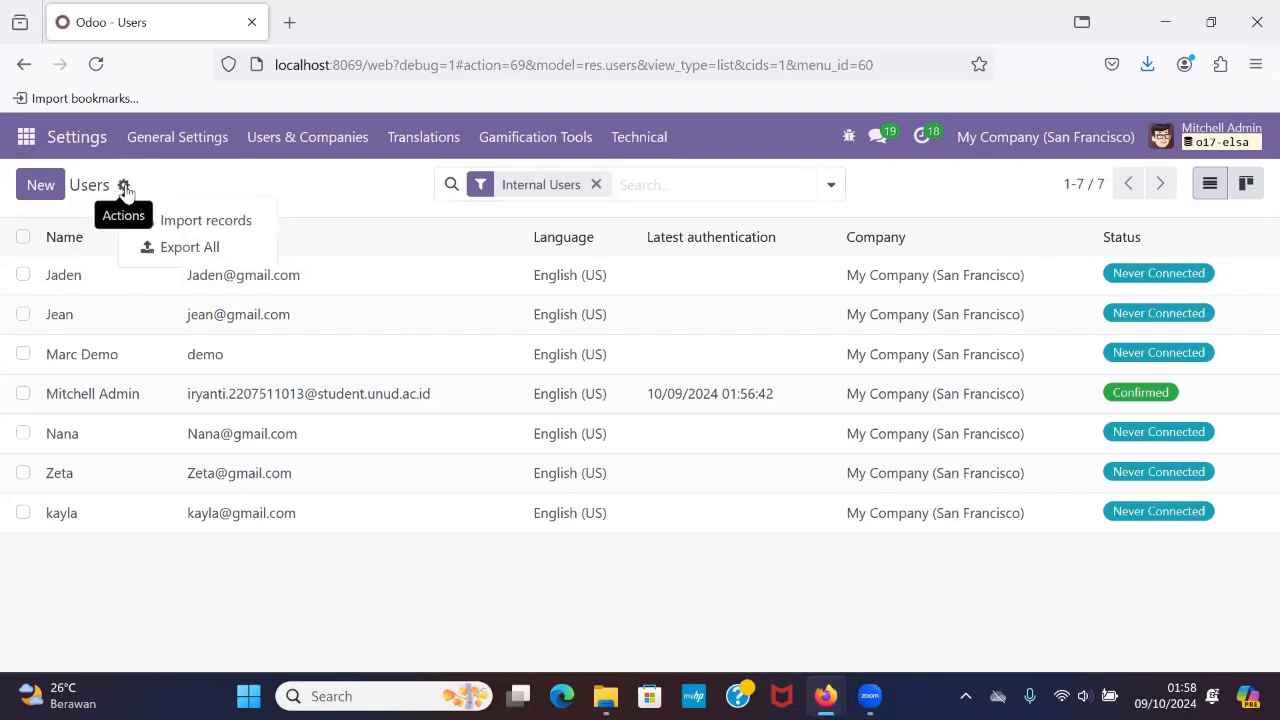
{"action": "left_click", "coordinate": [226, 221]}
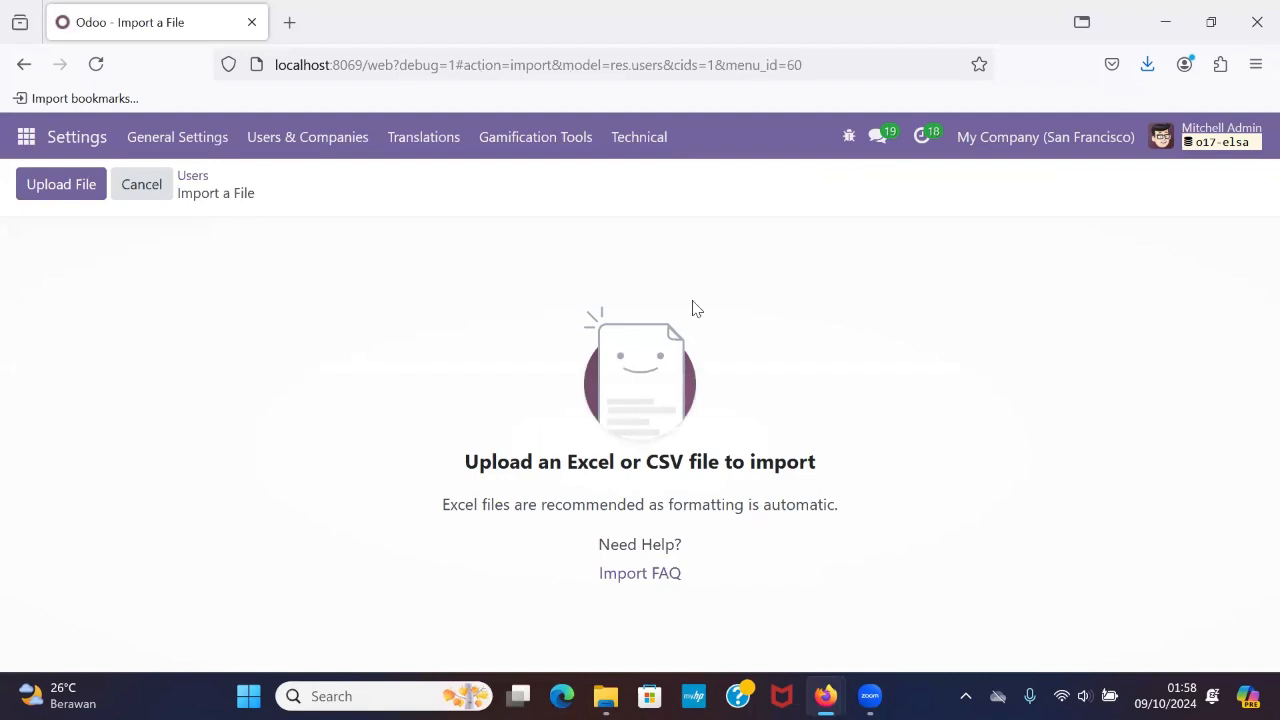
{"action": "left_click", "coordinate": [76, 197]}
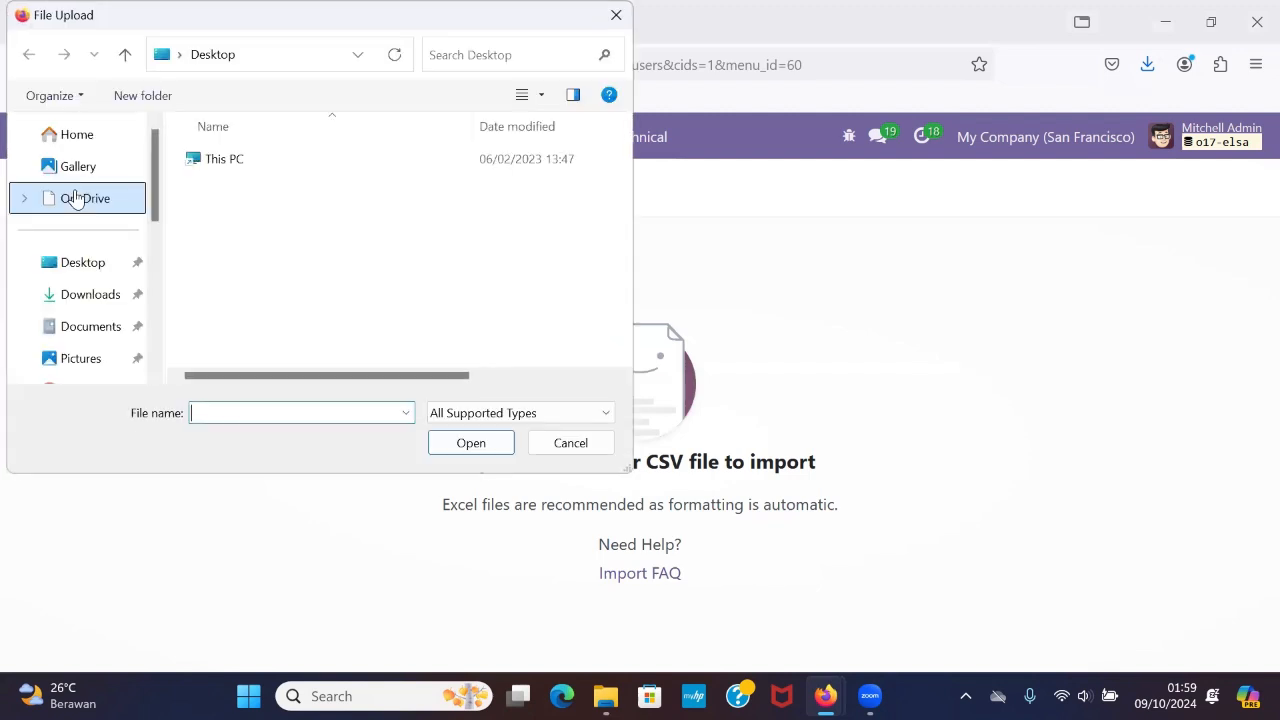
{"action": "scroll", "coordinate": [105, 245], "scroll_direction": "down", "scroll_amount": 1}
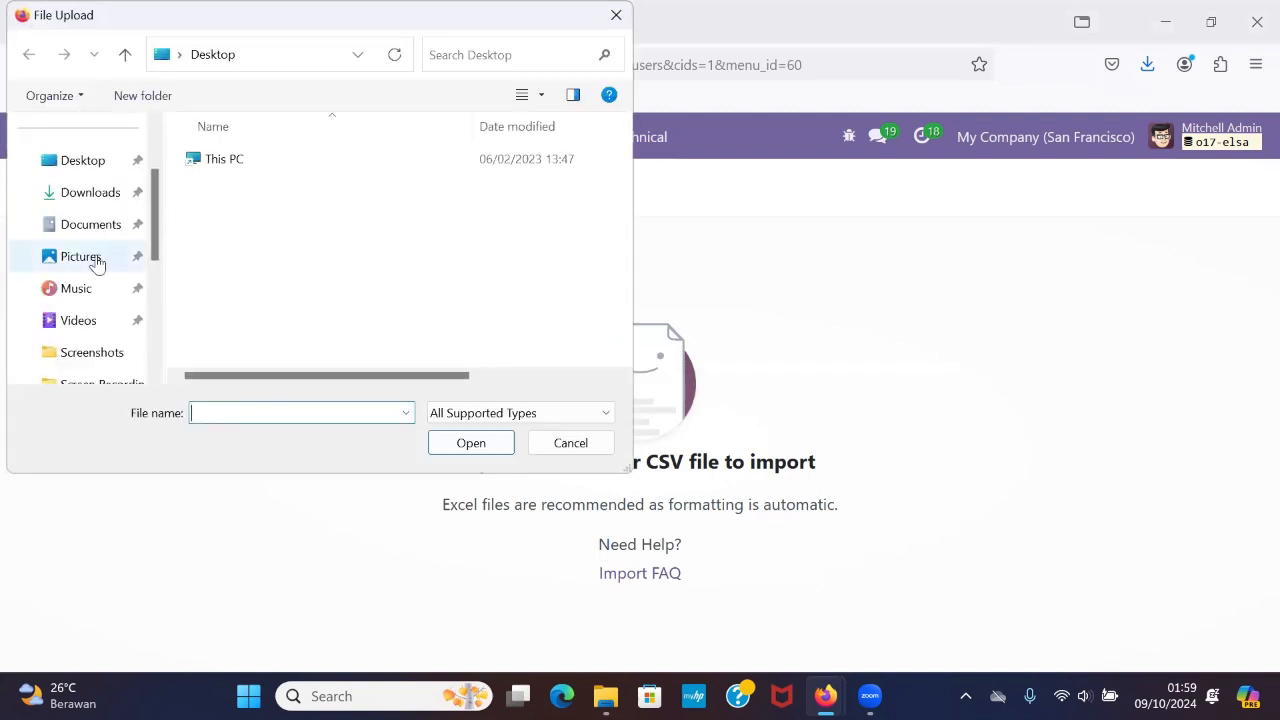
{"action": "left_click", "coordinate": [103, 229]}
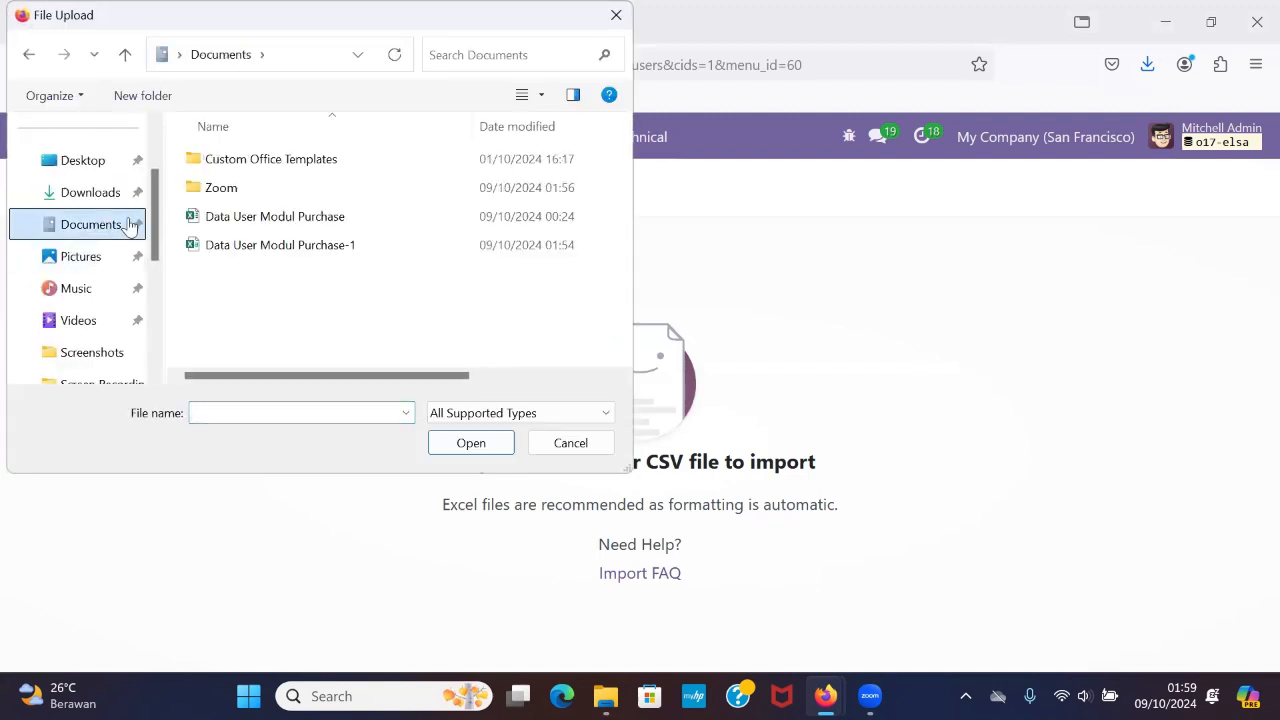
{"action": "left_click", "coordinate": [346, 245]}
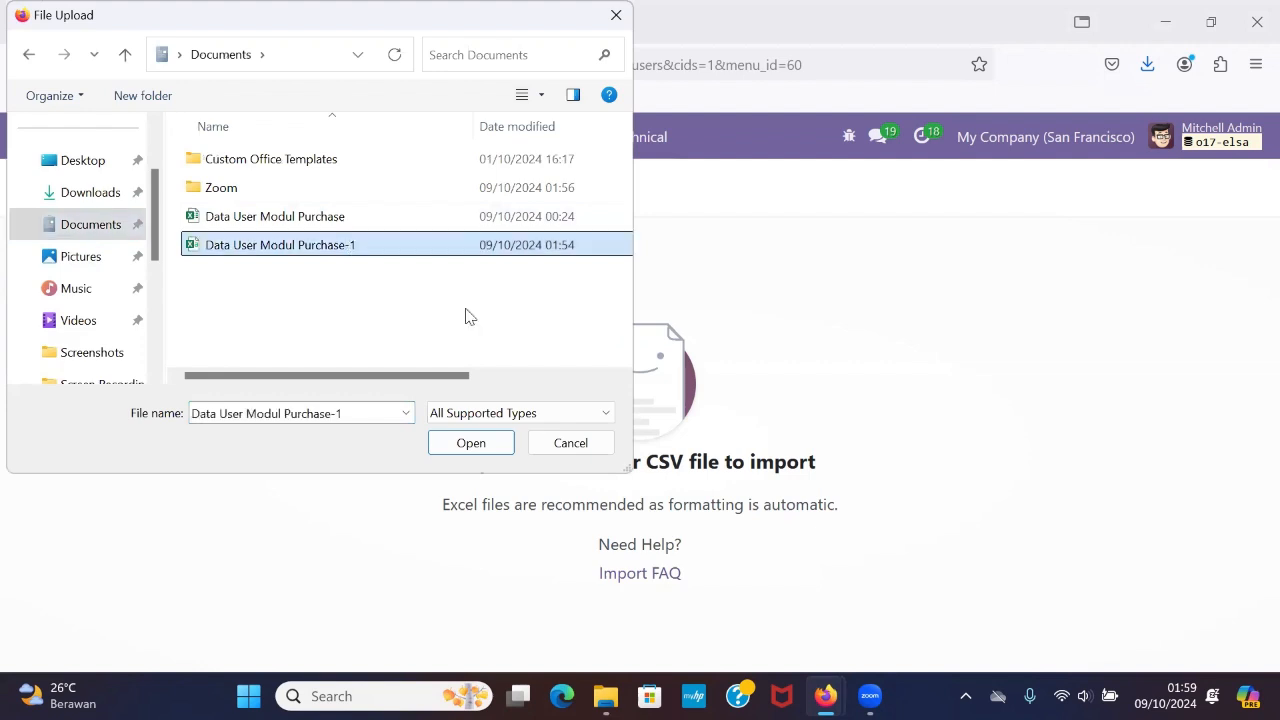
{"action": "left_click", "coordinate": [488, 443]}
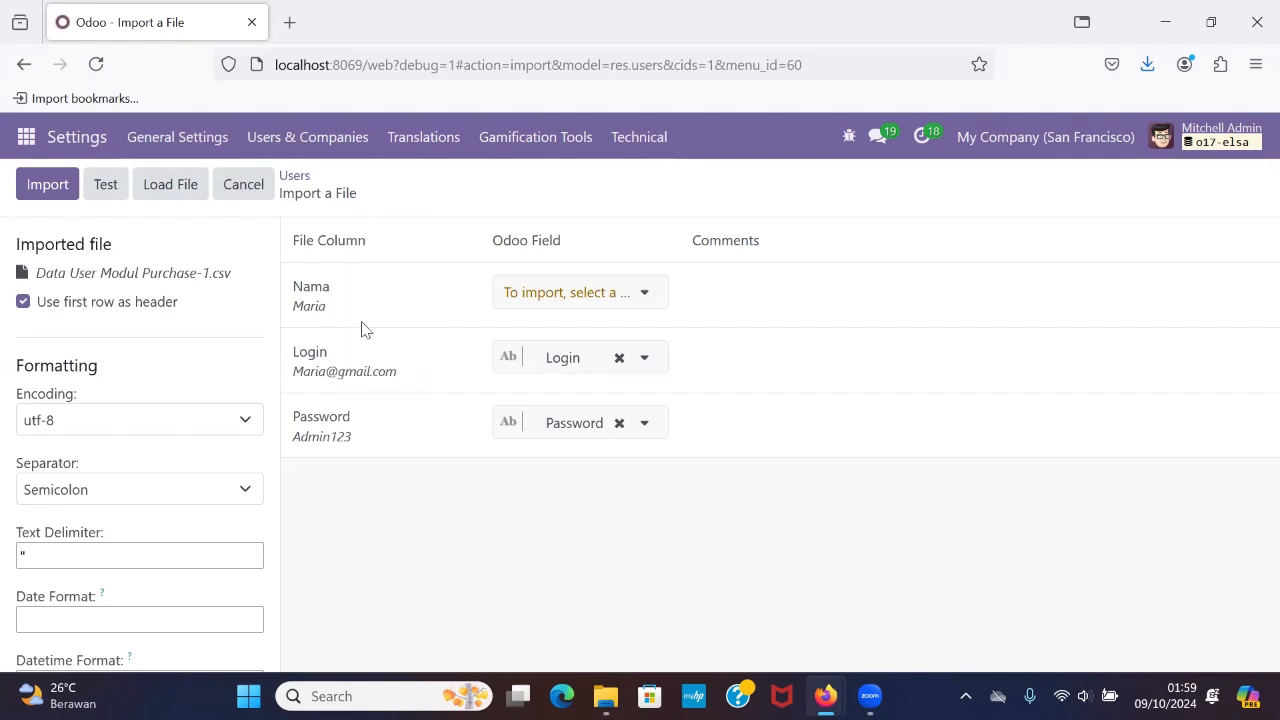
Preview the values of the Nama, Login and Password file columns, test the import and review the test messages.
{"action": "mouse_move", "coordinate": [318, 310]}
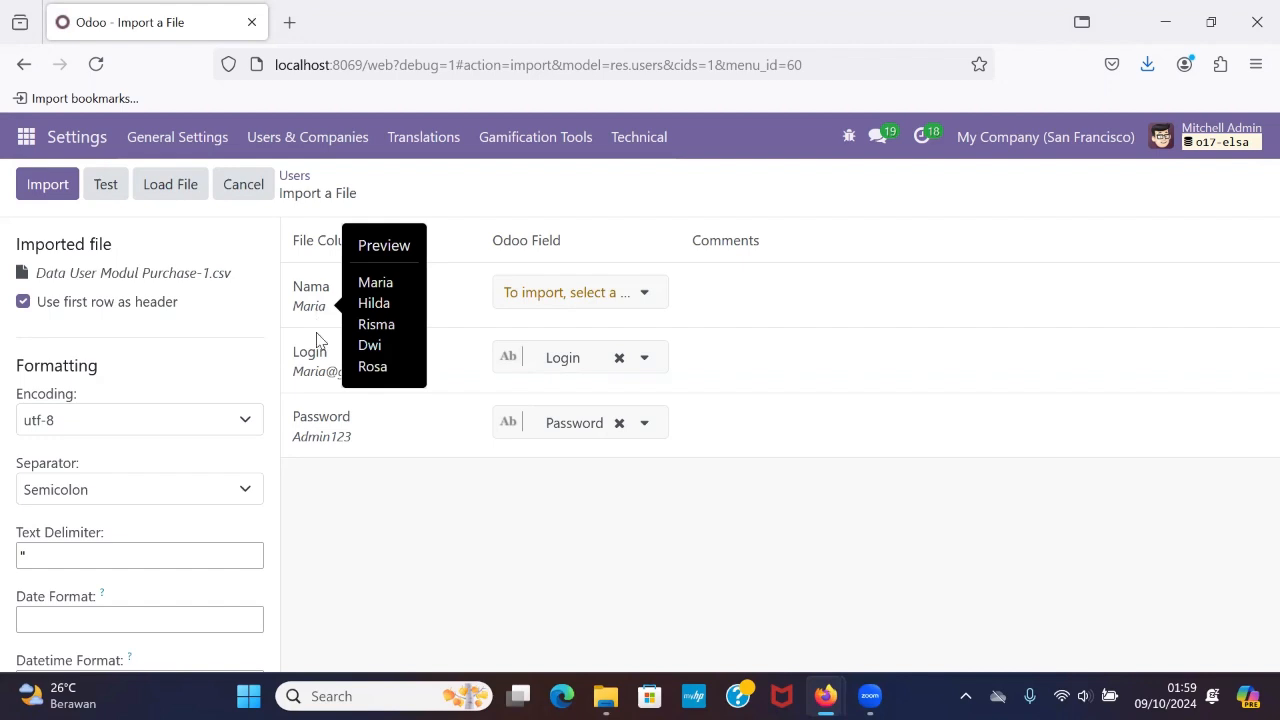
{"action": "mouse_move", "coordinate": [323, 372]}
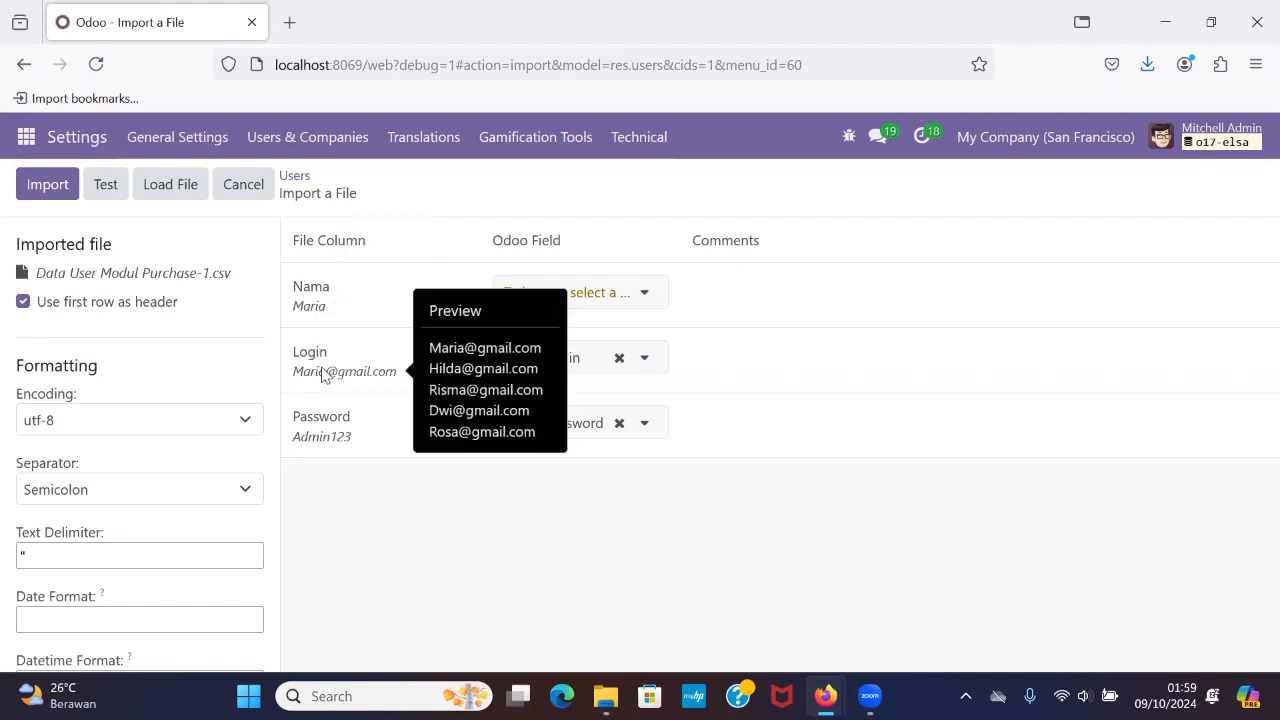
{"action": "mouse_move", "coordinate": [333, 443]}
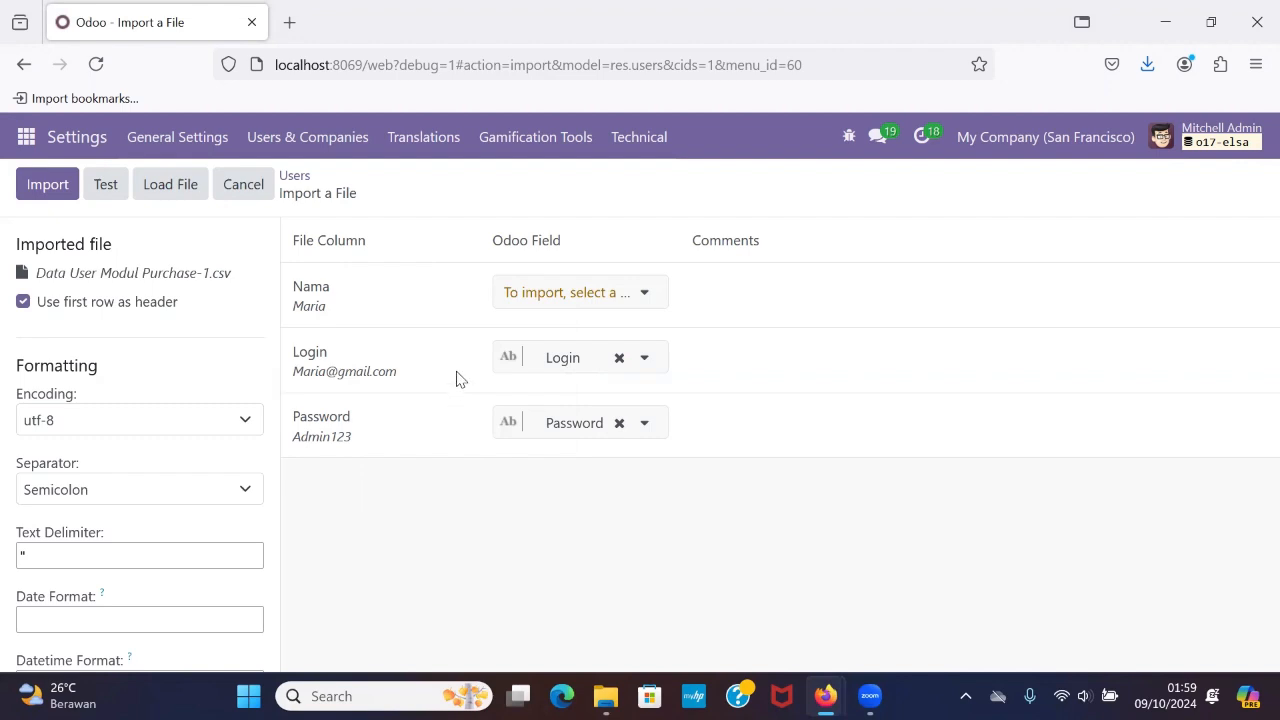
{"action": "left_click", "coordinate": [110, 186]}
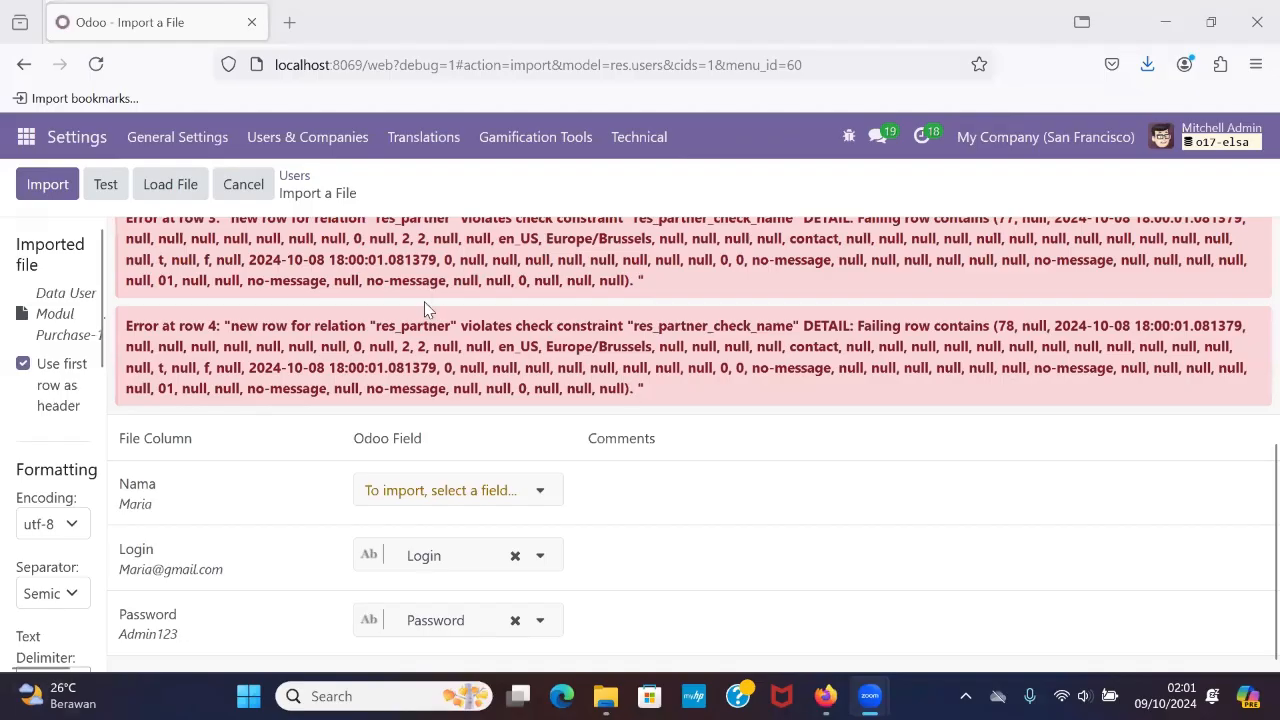
{"action": "scroll", "coordinate": [425, 289], "scroll_direction": "up", "scroll_amount": 3}
{"action": "scroll", "coordinate": [512, 305], "scroll_direction": "up", "scroll_amount": 1}
{"action": "scroll", "coordinate": [500, 400], "scroll_direction": "down", "scroll_amount": 4}
Map the Nama file column to the Name field and test the import again.
{"action": "left_click", "coordinate": [476, 491]}
{"action": "scroll", "coordinate": [474, 300], "scroll_direction": "down", "scroll_amount": 3}
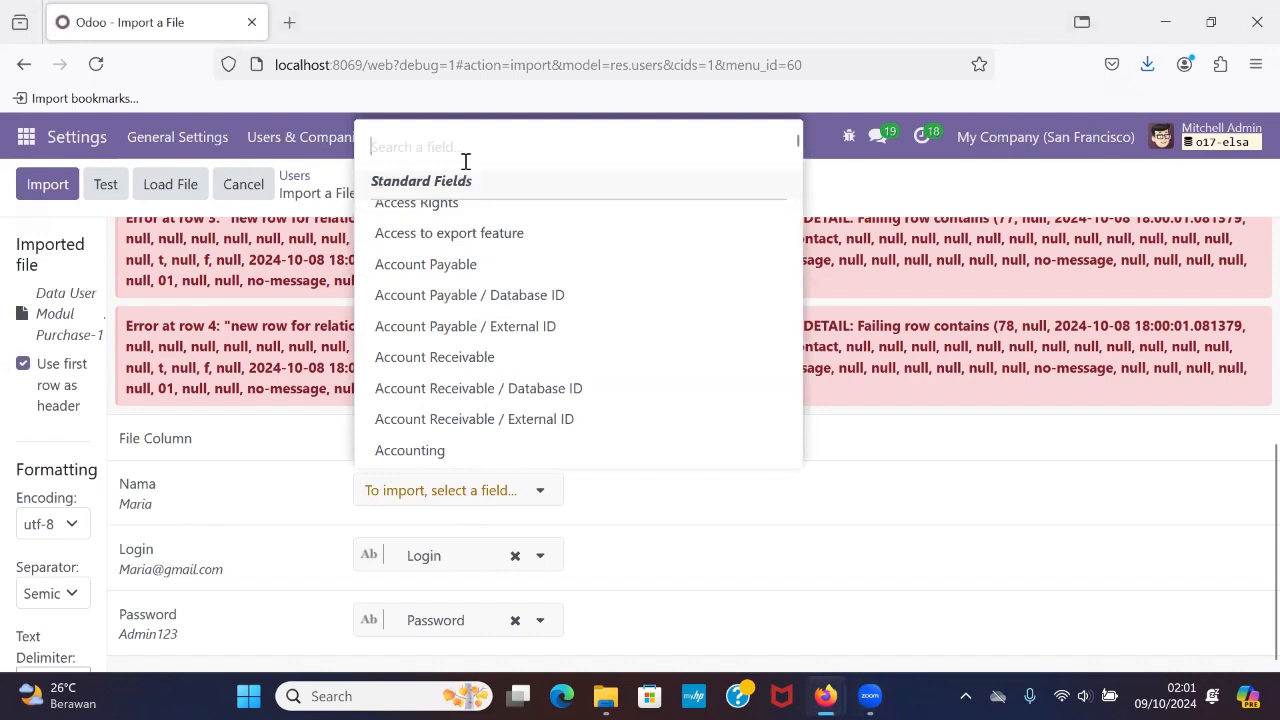
{"action": "type", "text": "ame"}
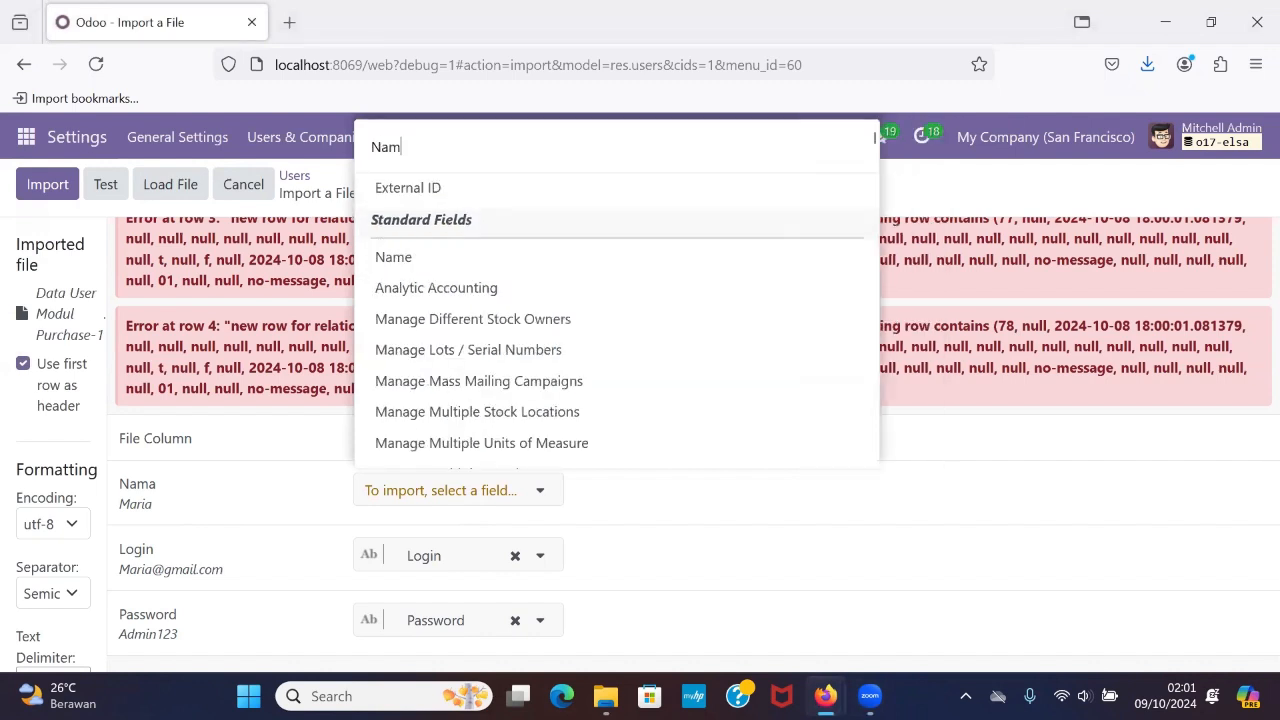
{"action": "left_click", "coordinate": [377, 240]}
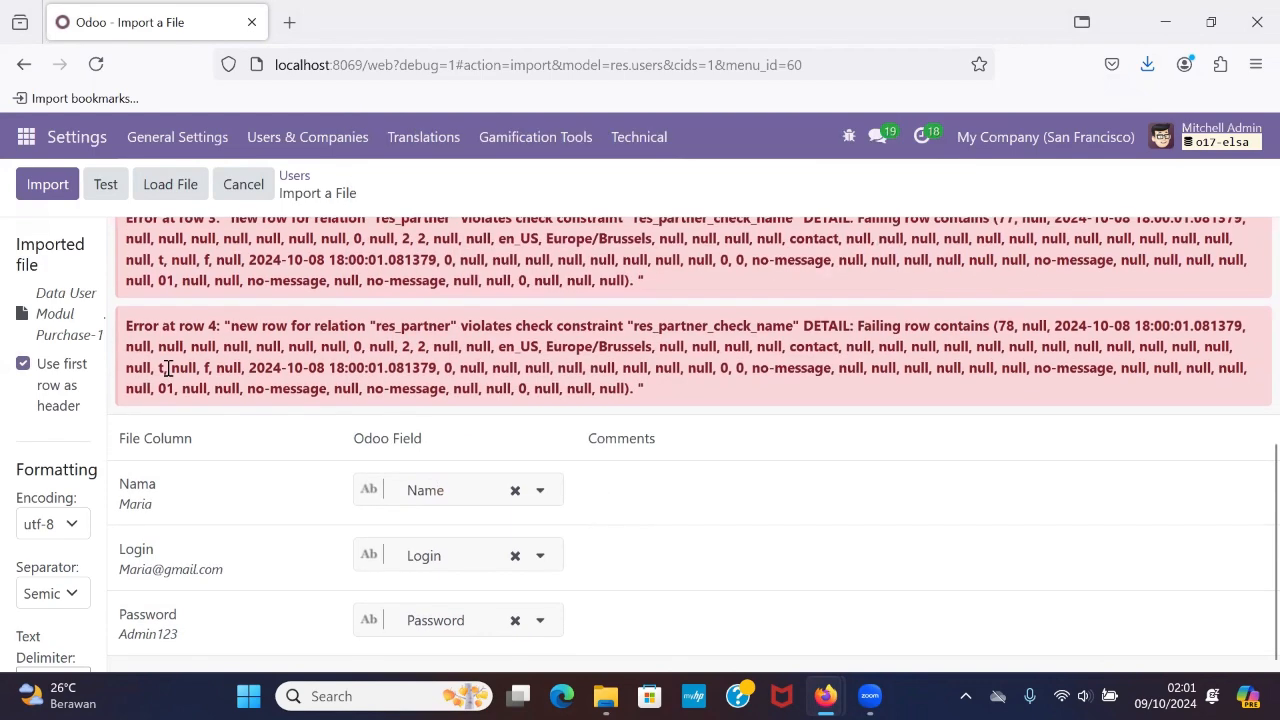
{"action": "left_click", "coordinate": [106, 185]}
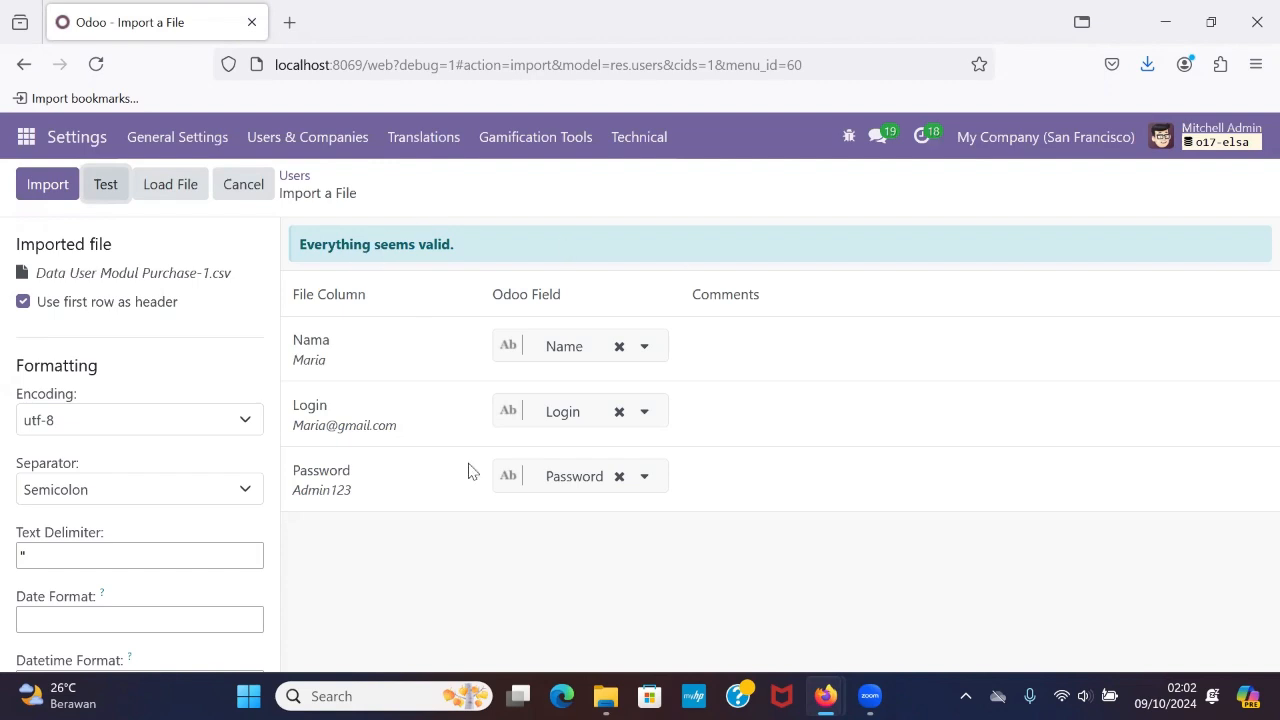
Import the users from the loaded file and check the resulting Users list.
{"action": "left_click", "coordinate": [47, 188]}
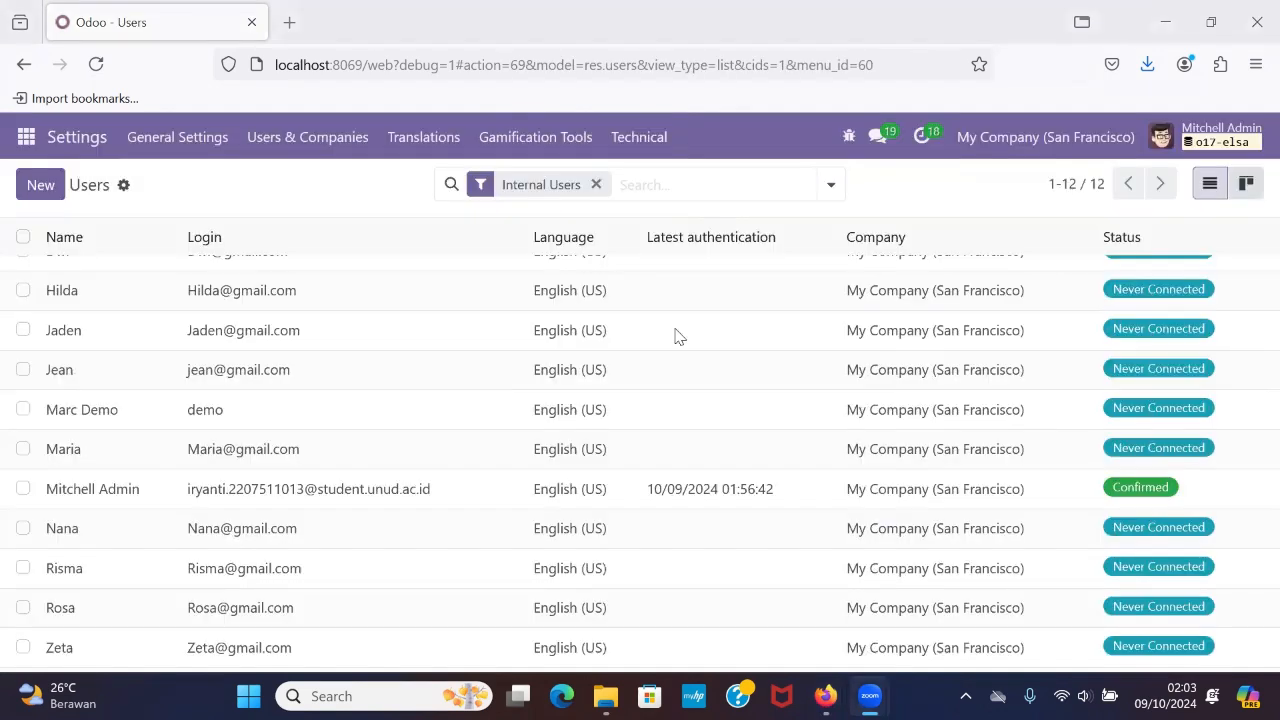
{"action": "scroll", "coordinate": [449, 511], "scroll_direction": "up", "scroll_amount": 1}
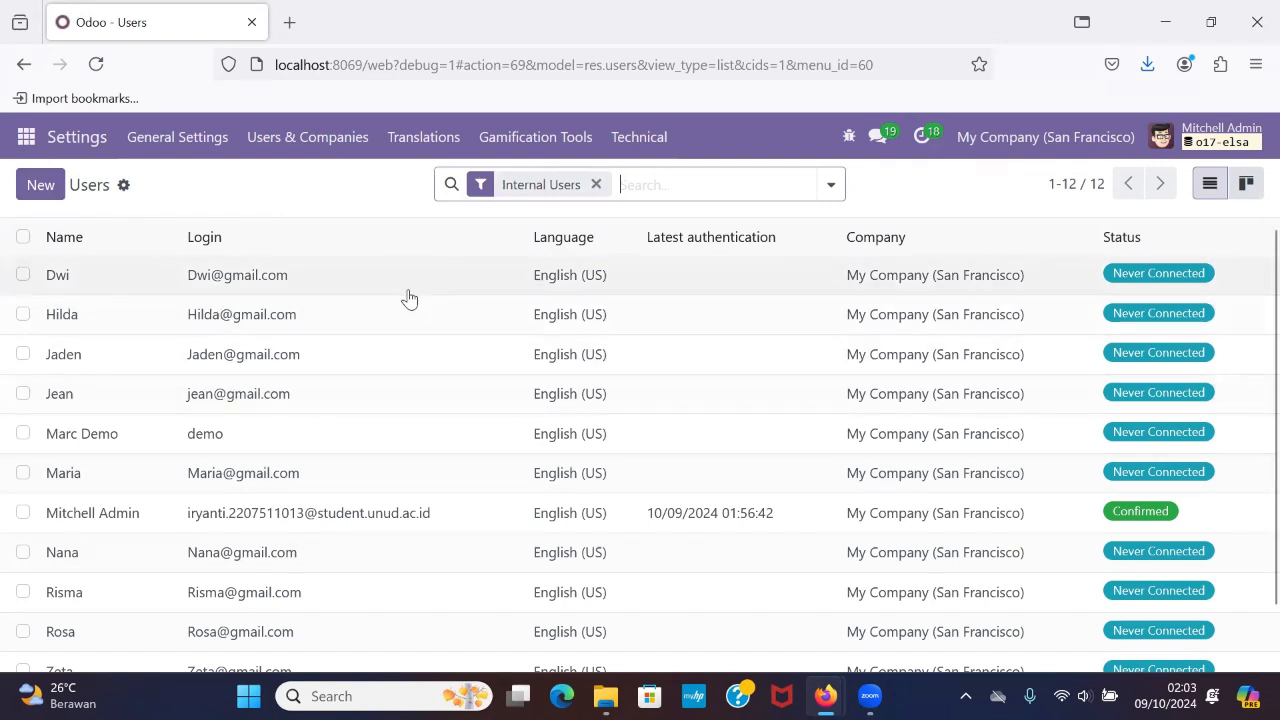
{"action": "scroll", "coordinate": [428, 325], "scroll_direction": "down", "scroll_amount": 1}
{"action": "scroll", "coordinate": [430, 327], "scroll_direction": "up", "scroll_amount": 1}
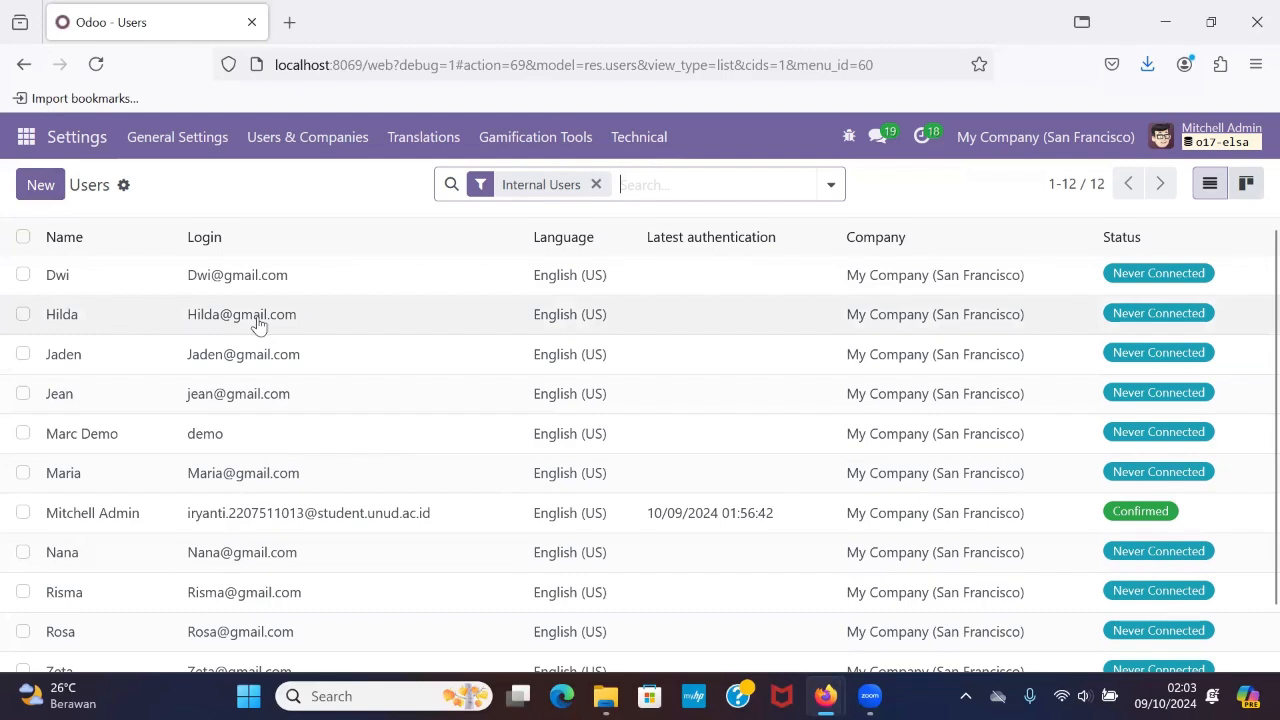
{"action": "scroll", "coordinate": [258, 325], "scroll_direction": "down", "scroll_amount": 2}
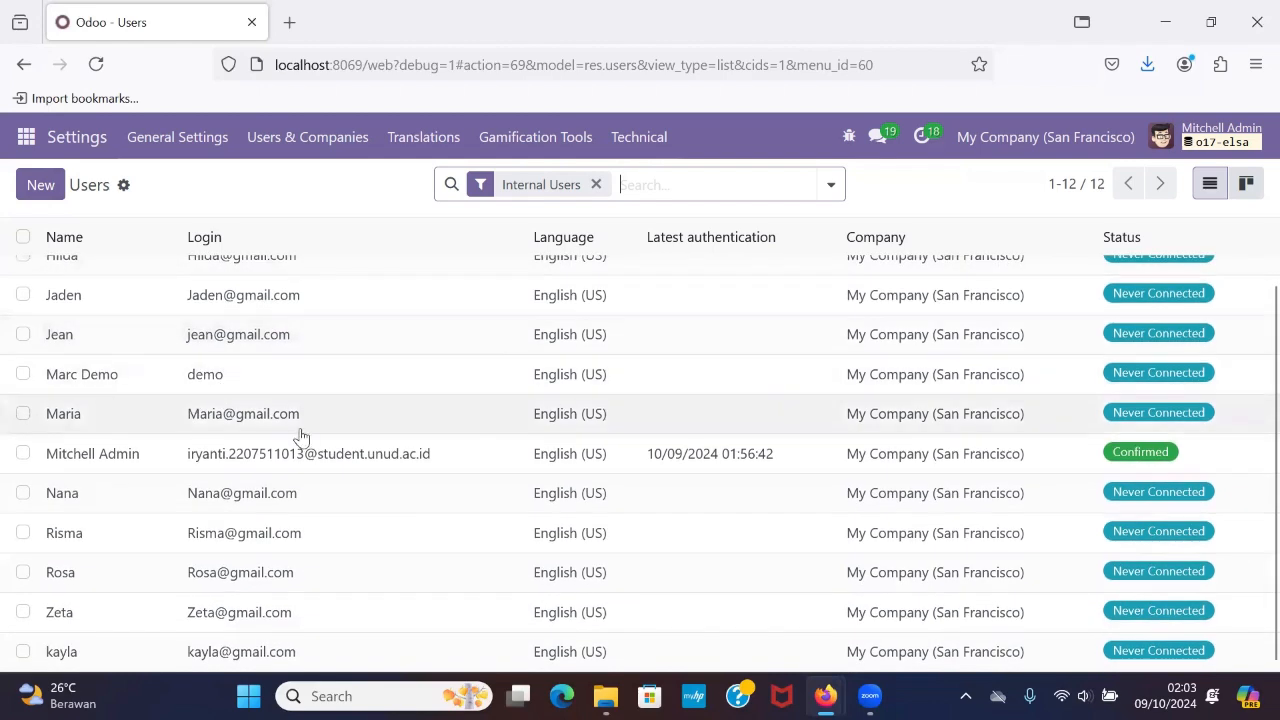
{"action": "scroll", "coordinate": [233, 568], "scroll_direction": "up", "scroll_amount": 2}
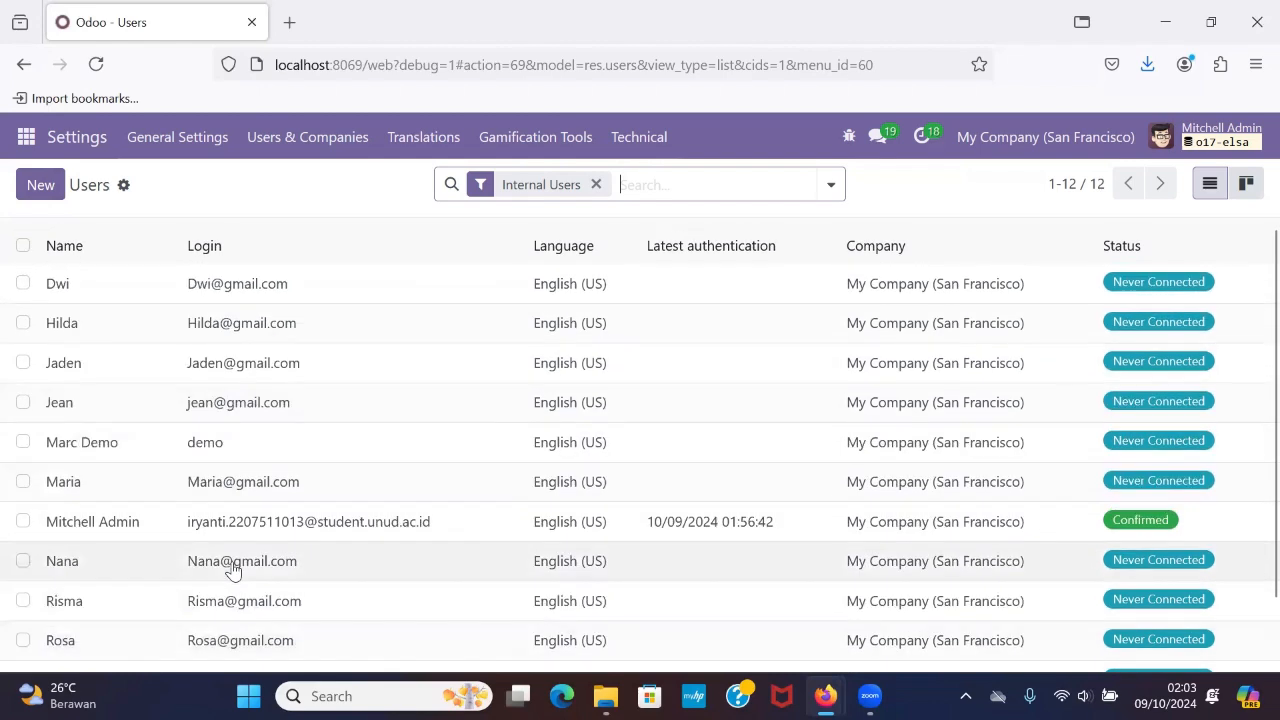
Open the first user in the Users list and examine the access rights assigned to that user.
{"action": "scroll", "coordinate": [233, 568], "scroll_direction": "down", "scroll_amount": 1}
{"action": "mouse_move", "coordinate": [358, 259]}
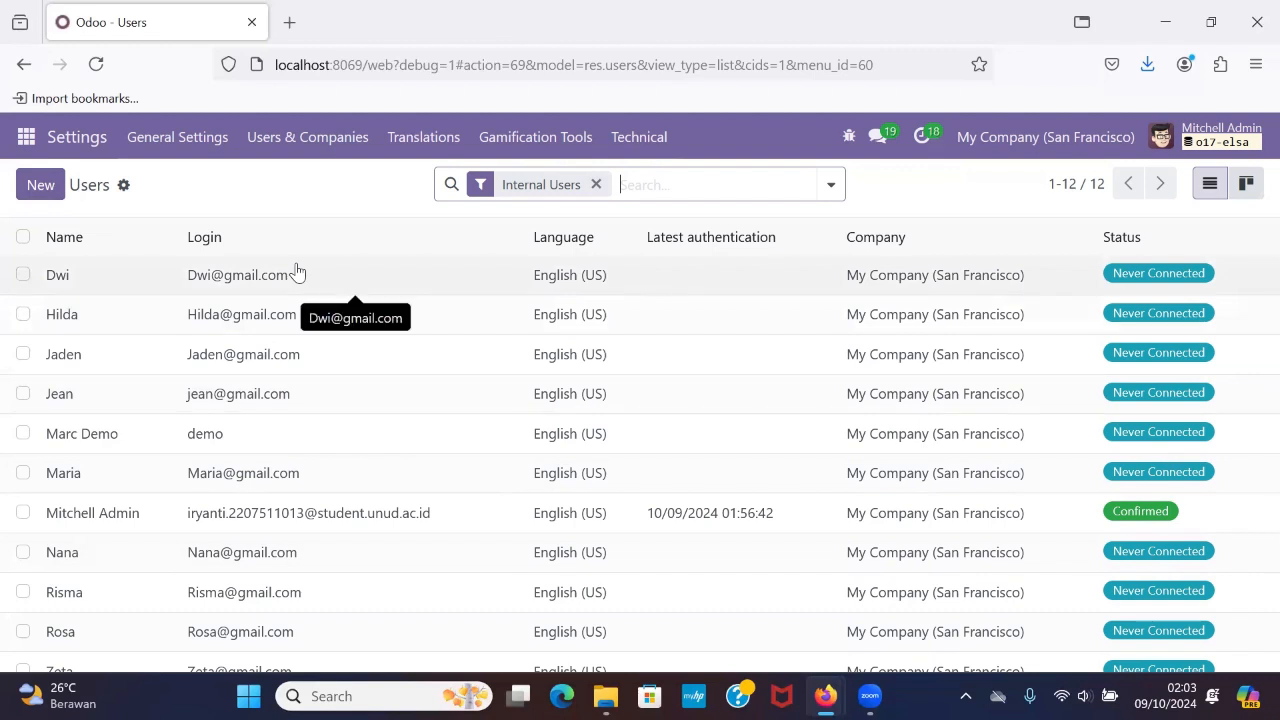
{"action": "left_click", "coordinate": [176, 282]}
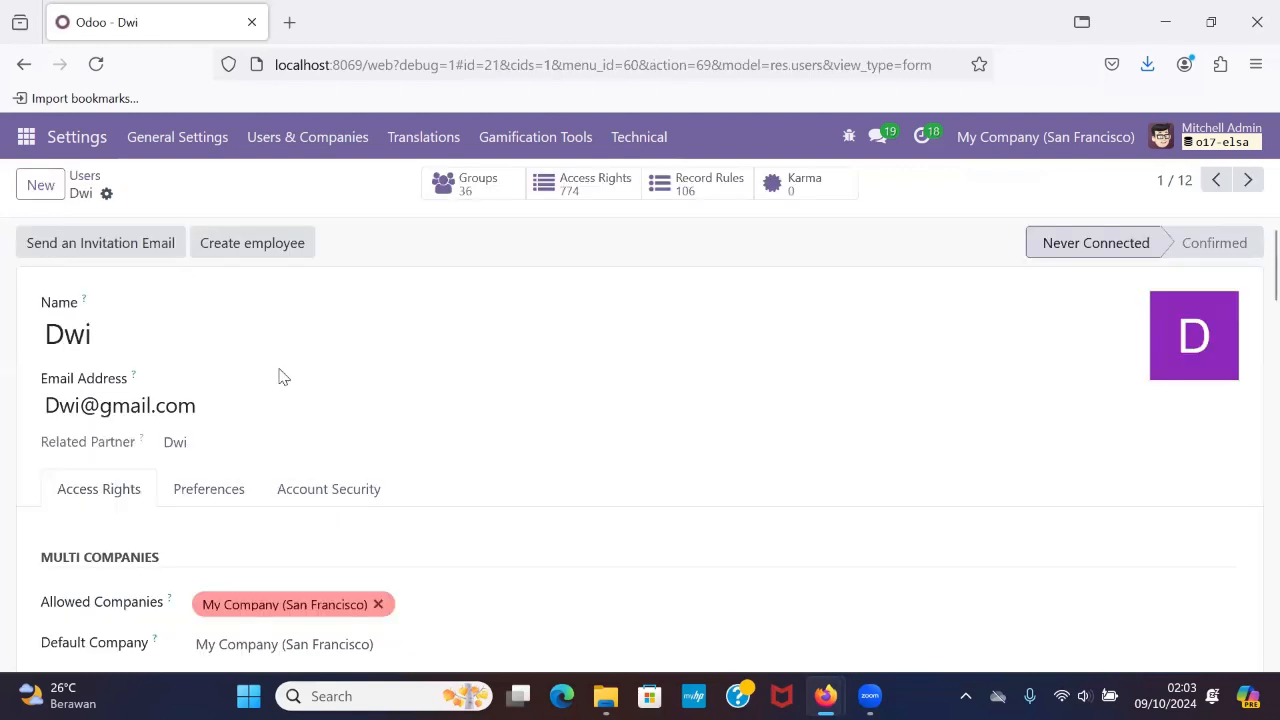
{"action": "scroll", "coordinate": [280, 376], "scroll_direction": "down", "scroll_amount": 6}
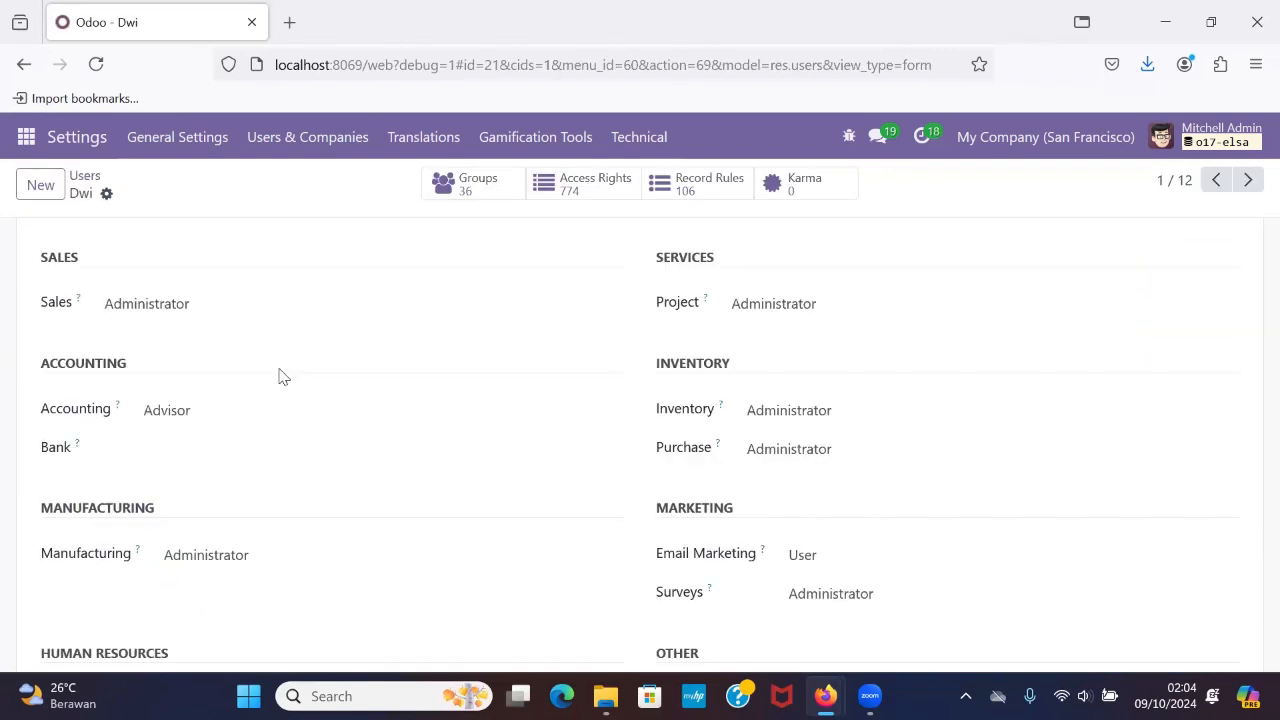
{"action": "scroll", "coordinate": [280, 376], "scroll_direction": "down", "scroll_amount": 2}
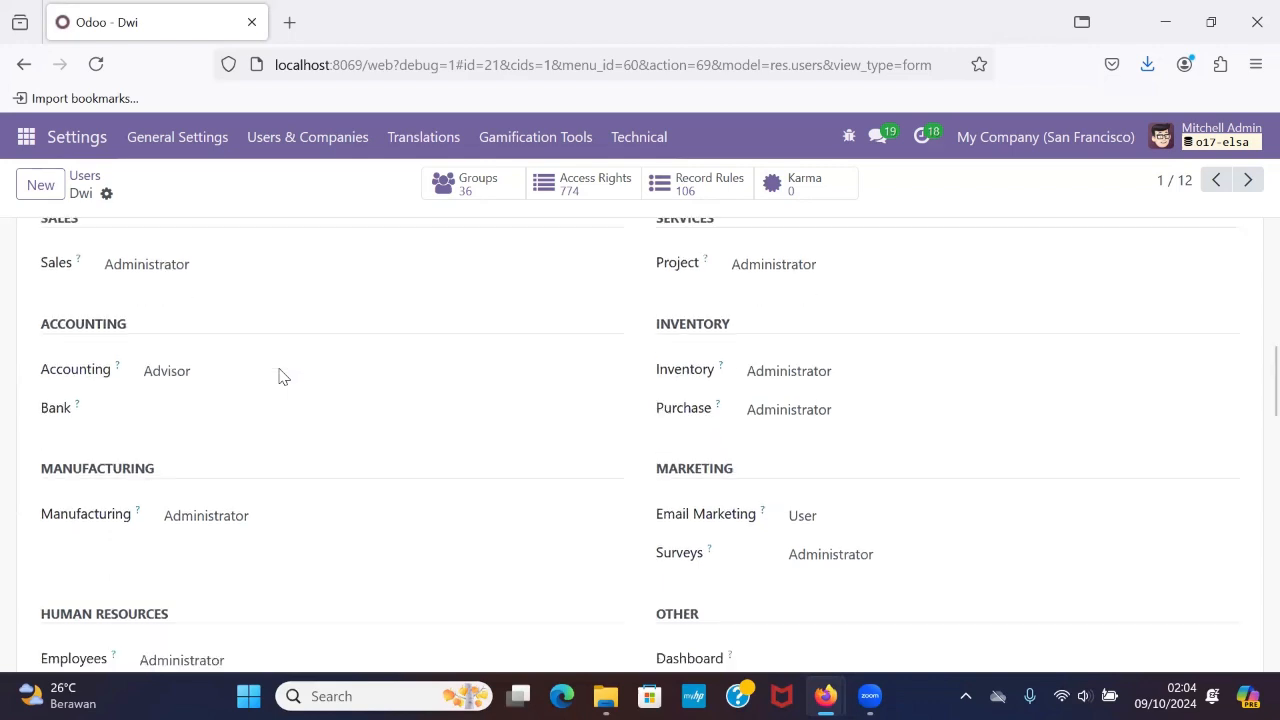
{"action": "scroll", "coordinate": [404, 316], "scroll_direction": "up", "scroll_amount": 5}
{"action": "scroll", "coordinate": [308, 437], "scroll_direction": "up", "scroll_amount": 4}
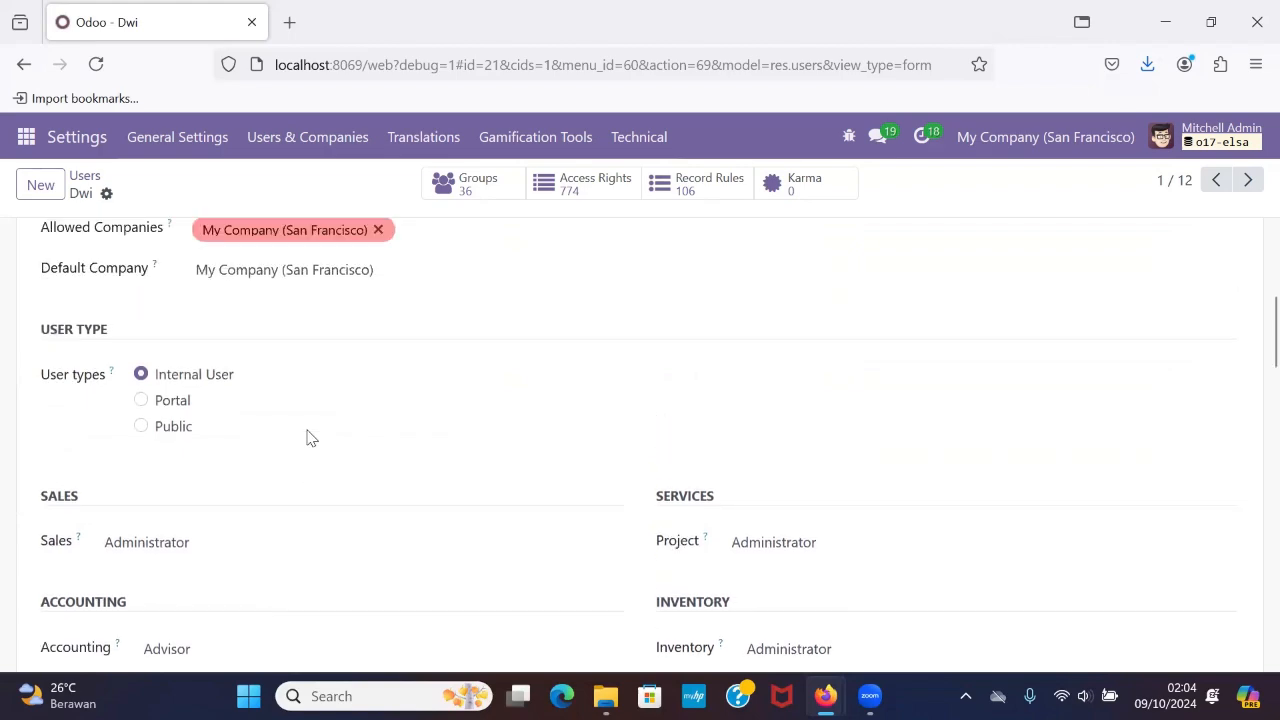
{"action": "scroll", "coordinate": [363, 560], "scroll_direction": "up", "scroll_amount": 3}
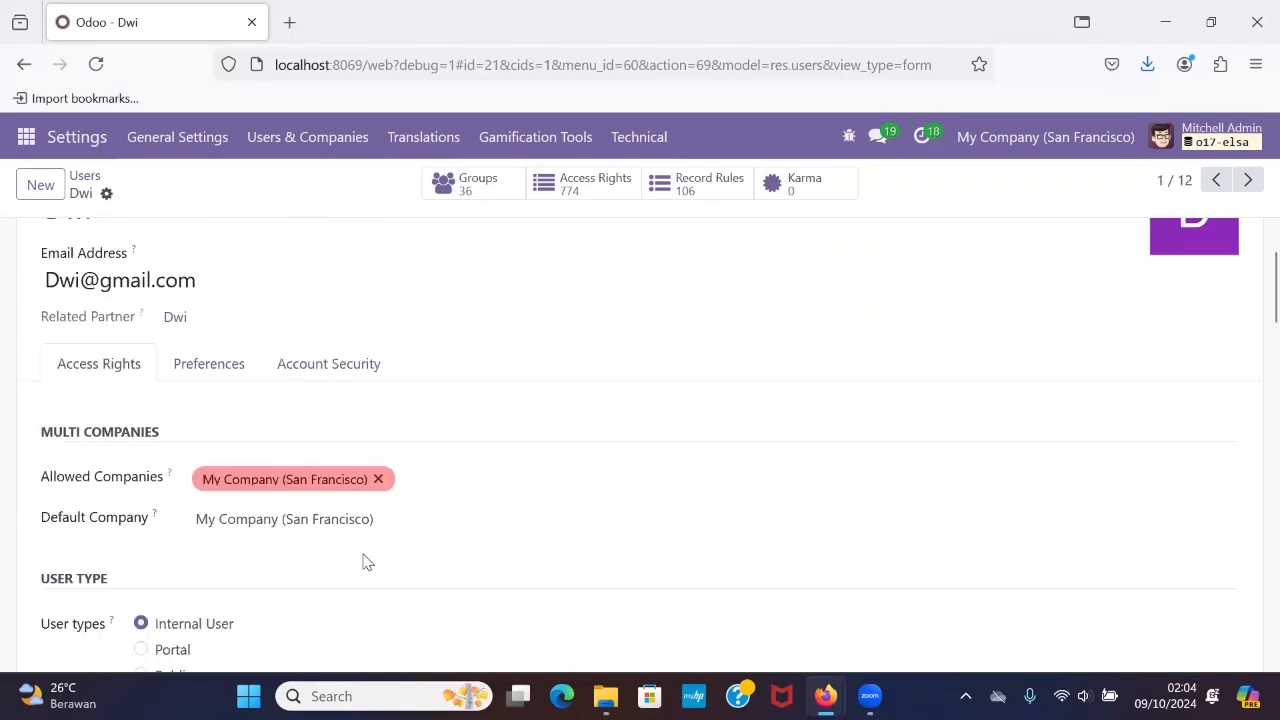
{"action": "scroll", "coordinate": [363, 560], "scroll_direction": "down", "scroll_amount": 10}
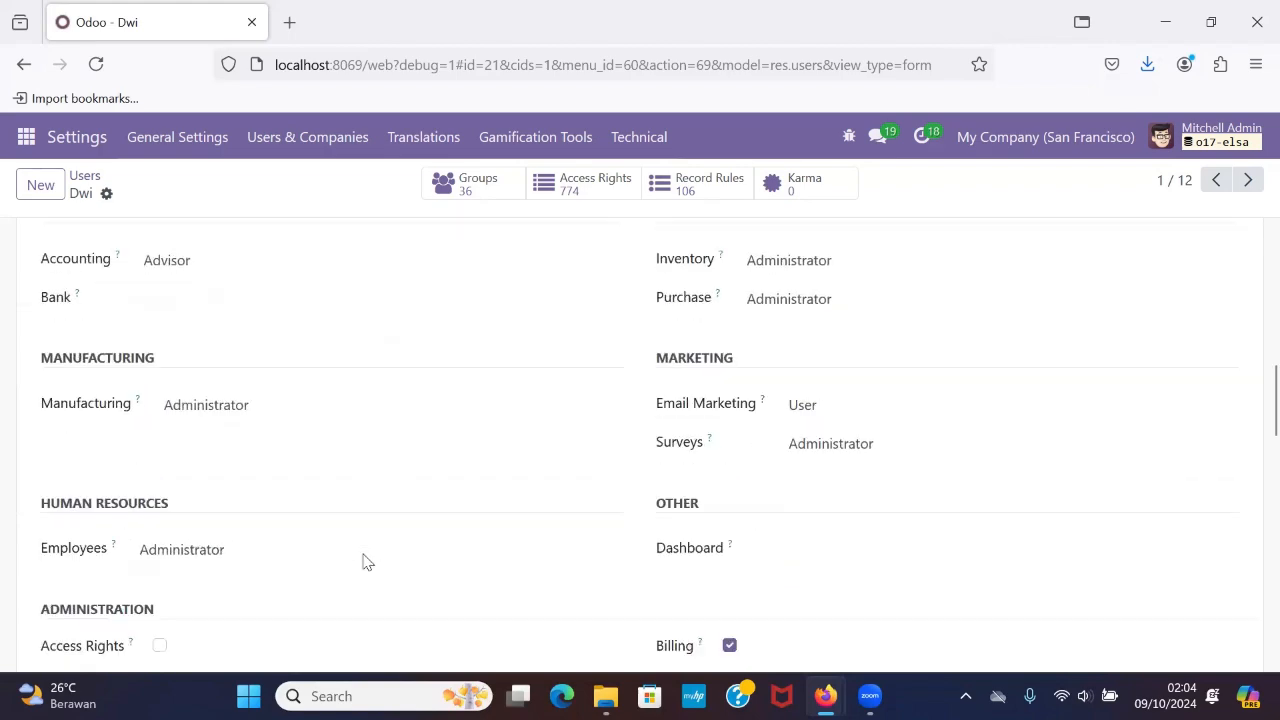
{"action": "scroll", "coordinate": [363, 560], "scroll_direction": "down", "scroll_amount": 3}
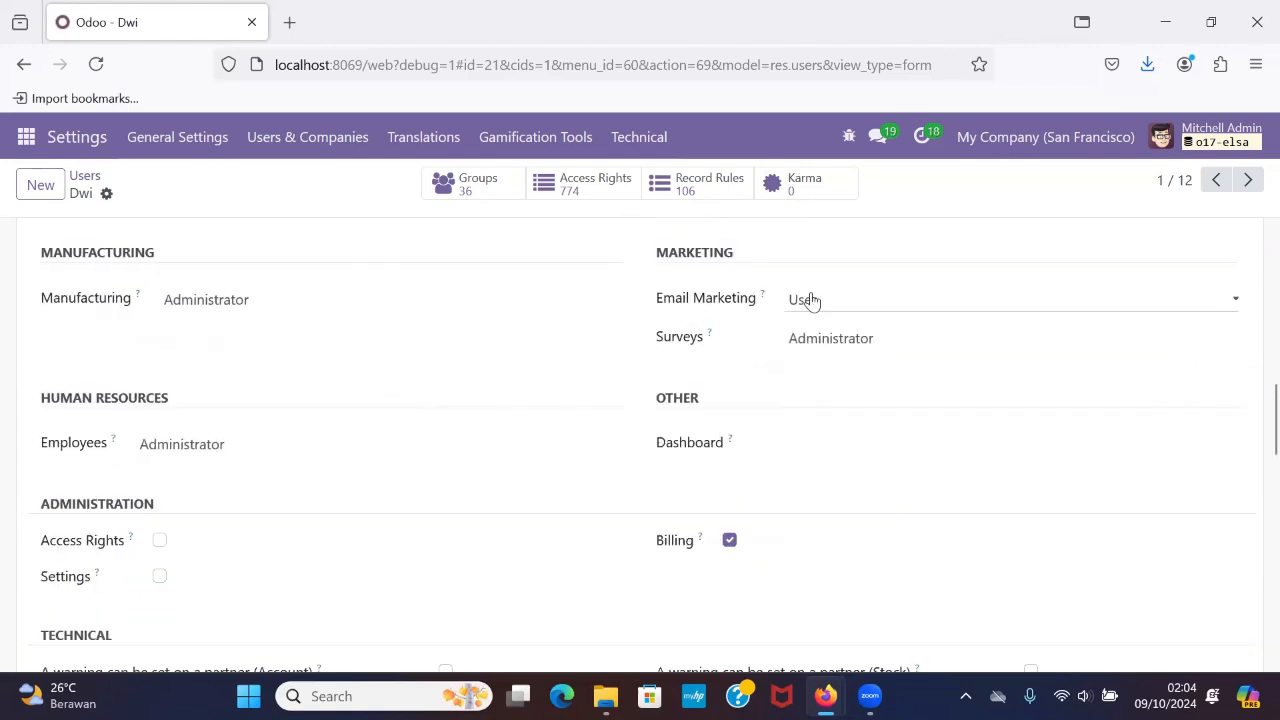
{"action": "scroll", "coordinate": [810, 300], "scroll_direction": "up", "scroll_amount": 3}
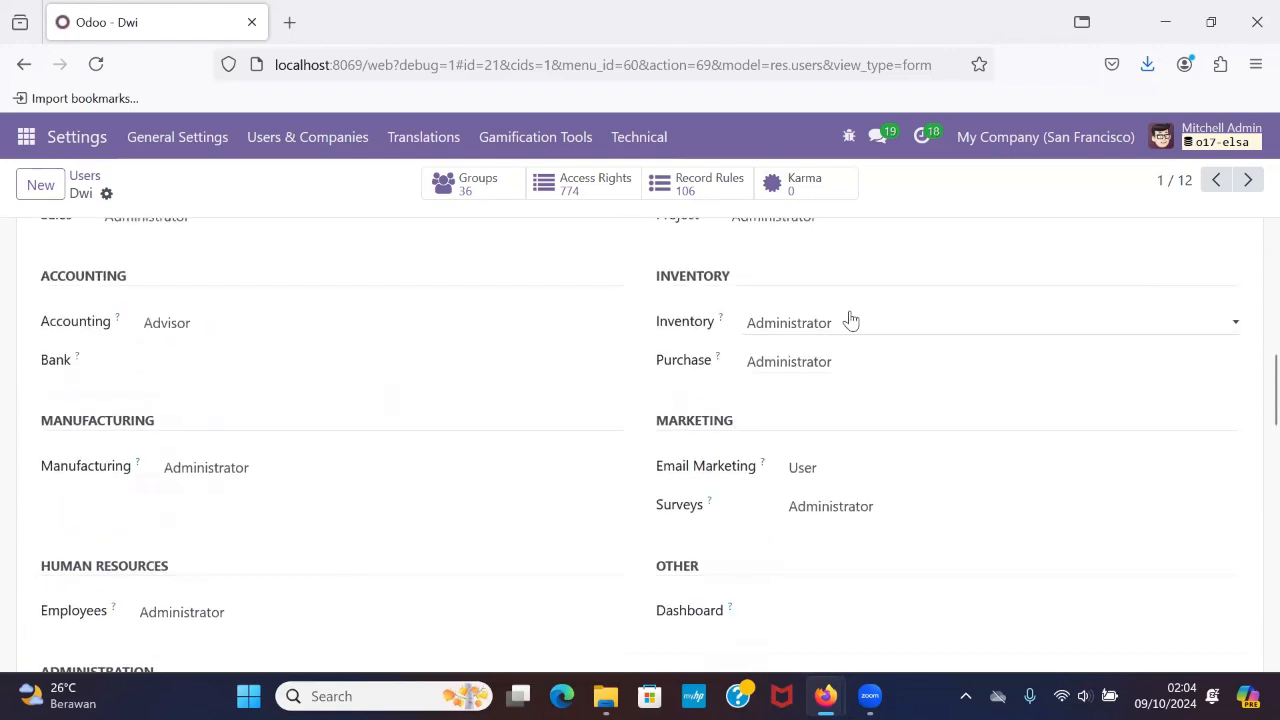
Set the first user's Inventory access level to User.
{"action": "scroll", "coordinate": [848, 320], "scroll_direction": "up", "scroll_amount": 1}
{"action": "left_click", "coordinate": [865, 358]}
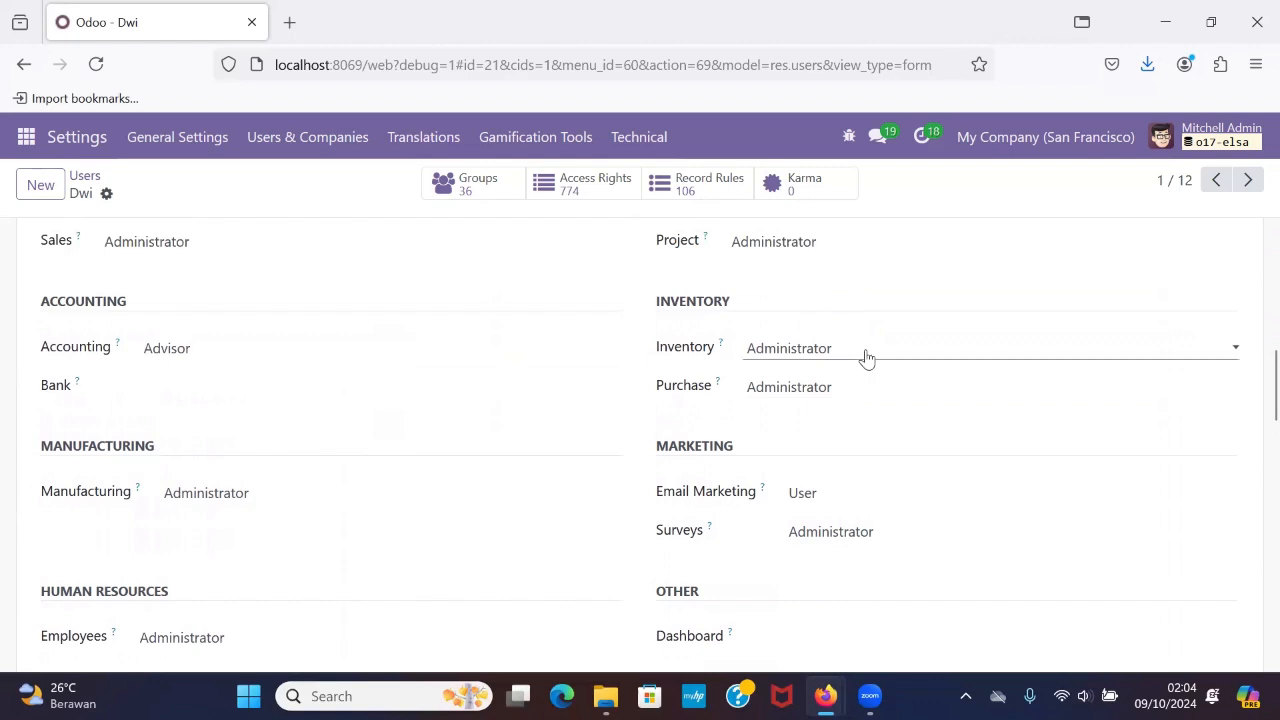
{"action": "left_click", "coordinate": [811, 410]}
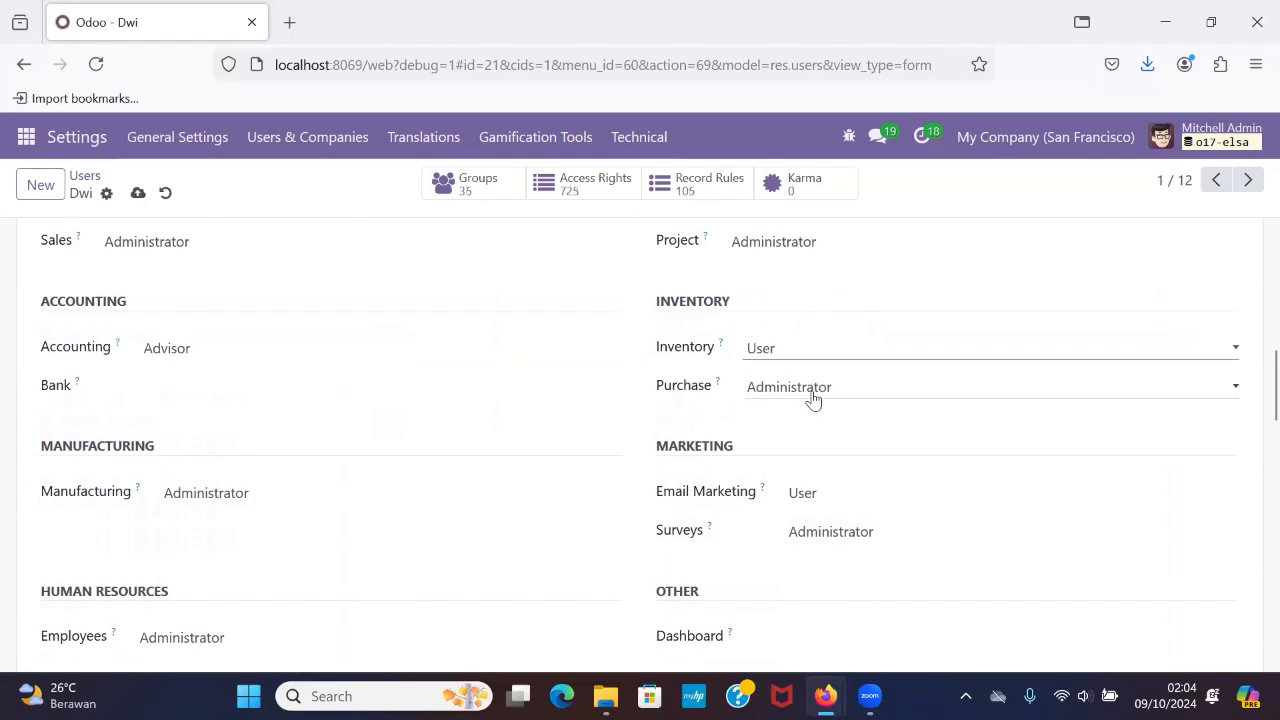
Clear the first user's Sales and Accounting access levels, leaving both blank.
{"action": "scroll", "coordinate": [704, 331], "scroll_direction": "up", "scroll_amount": 2}
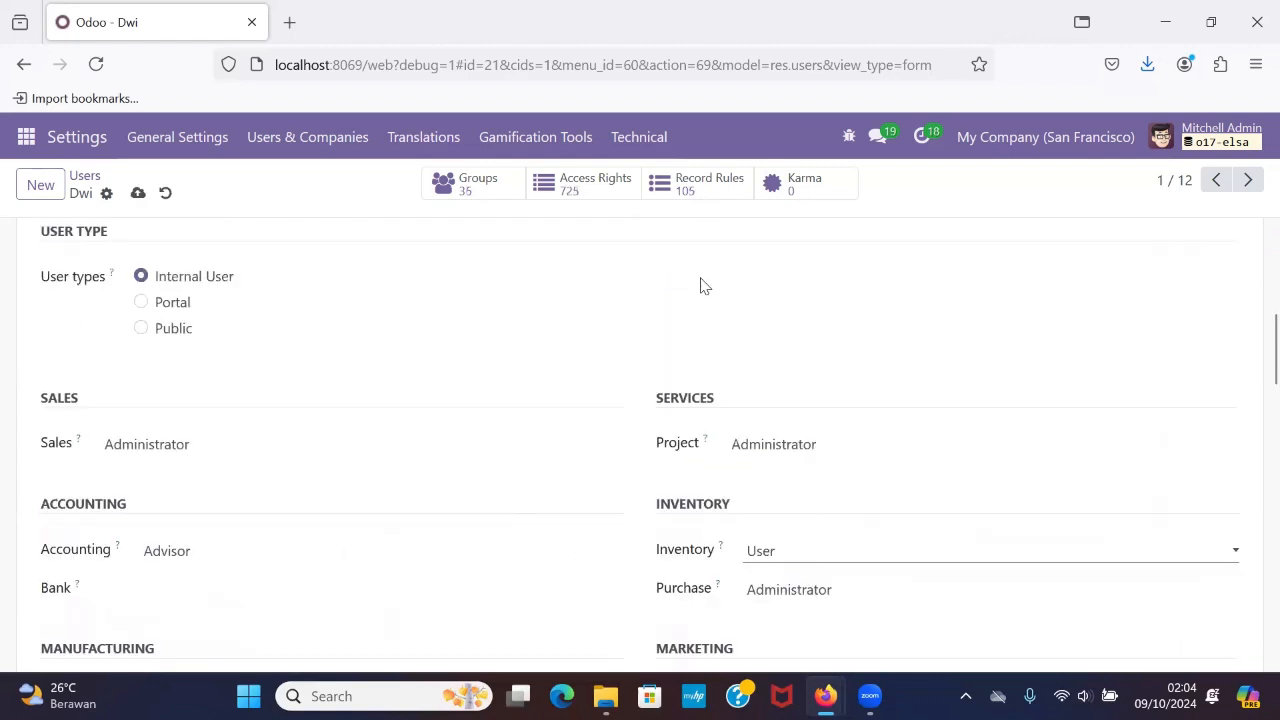
{"action": "left_click", "coordinate": [237, 440]}
{"action": "scroll", "coordinate": [236, 442], "scroll_direction": "down", "scroll_amount": 1}
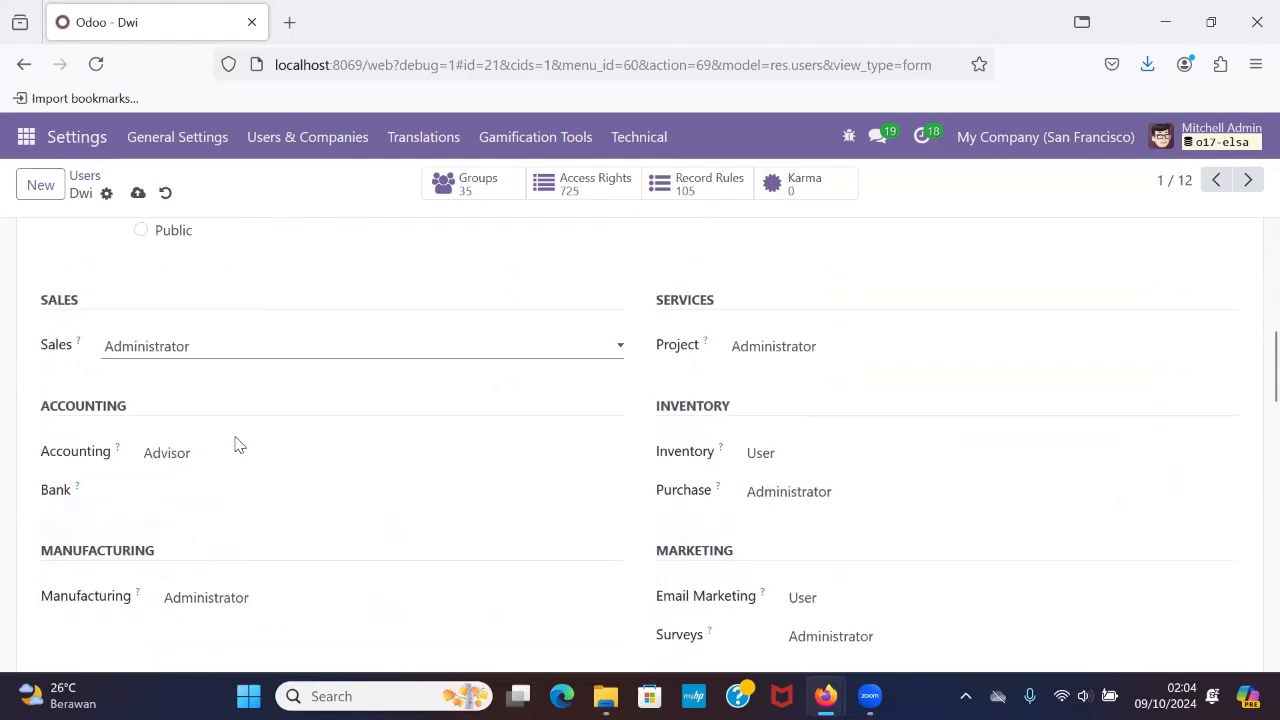
{"action": "left_click", "coordinate": [268, 350]}
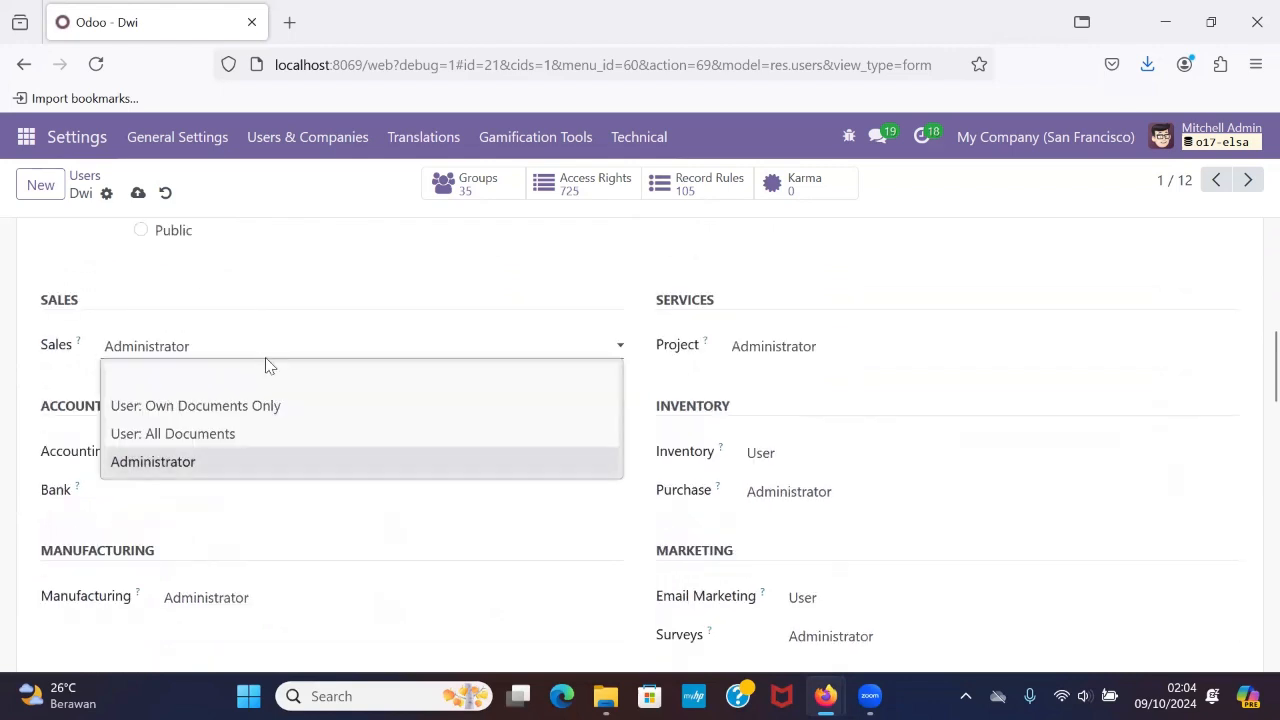
{"action": "left_click", "coordinate": [266, 378]}
{"action": "left_click", "coordinate": [203, 452]}
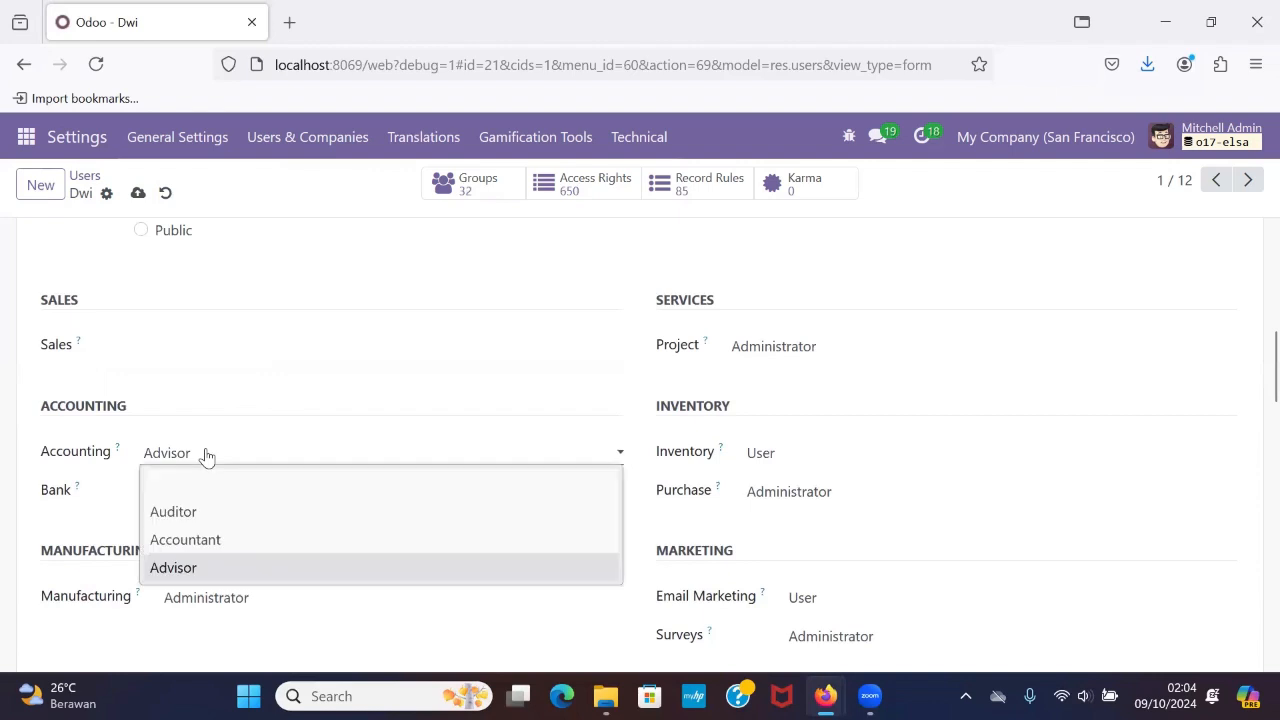
{"action": "left_click", "coordinate": [216, 479]}
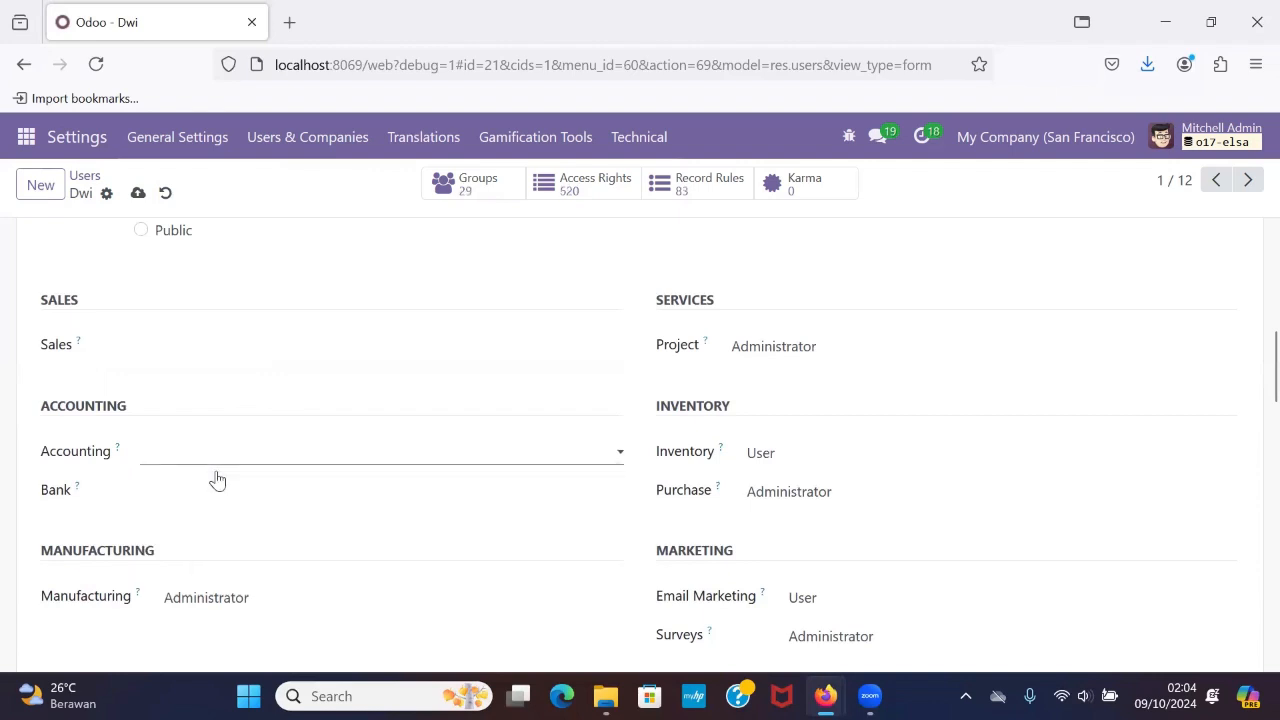
Clear the first user's Project and Purchase access levels, leaving both blank.
{"action": "left_click", "coordinate": [777, 347]}
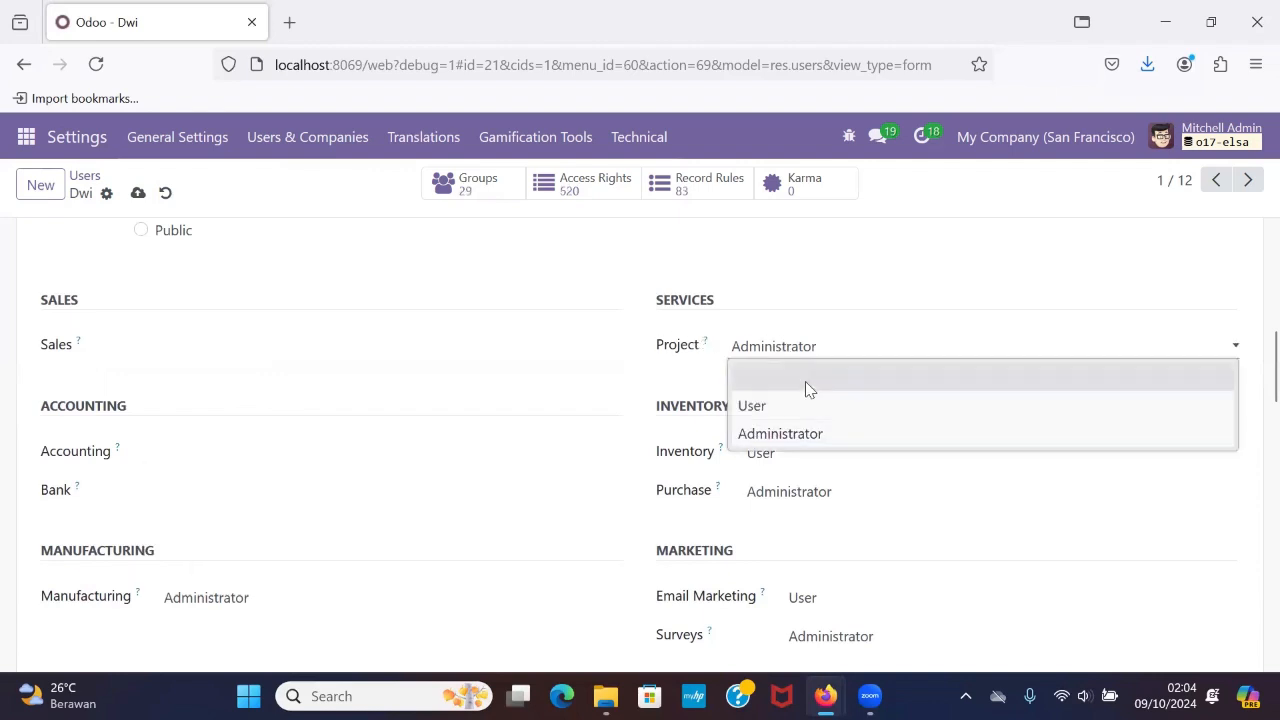
{"action": "left_click", "coordinate": [805, 378]}
{"action": "left_click", "coordinate": [801, 490]}
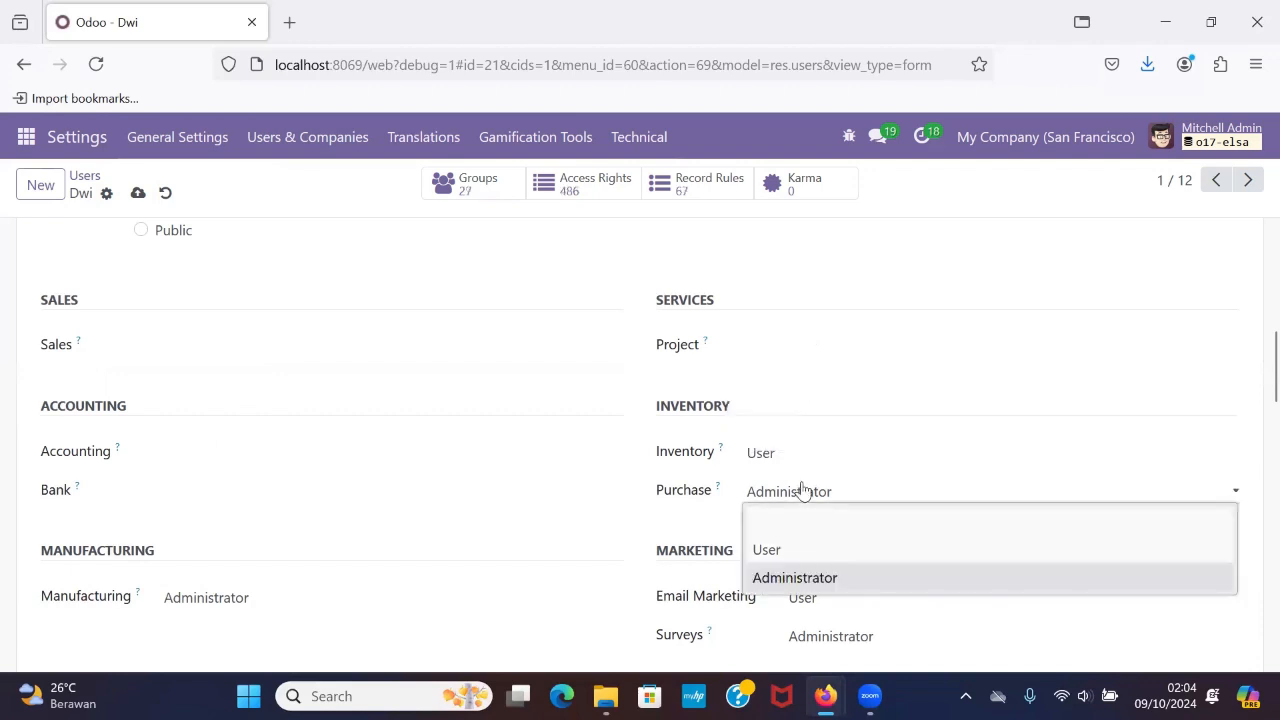
{"action": "left_click", "coordinate": [815, 514]}
Clear the first user's Manufacturing, Email Marketing and Surveys access levels, leaving all three blank.
{"action": "scroll", "coordinate": [749, 537], "scroll_direction": "down", "scroll_amount": 3}
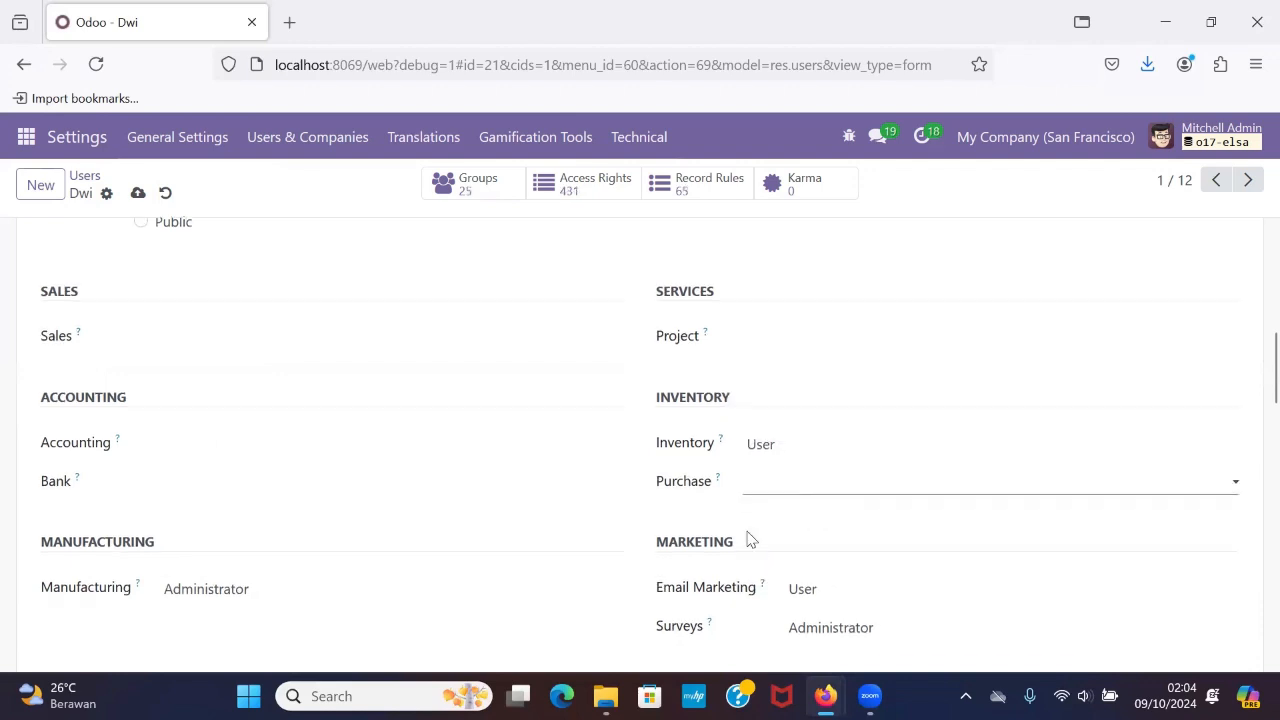
{"action": "left_click", "coordinate": [226, 441]}
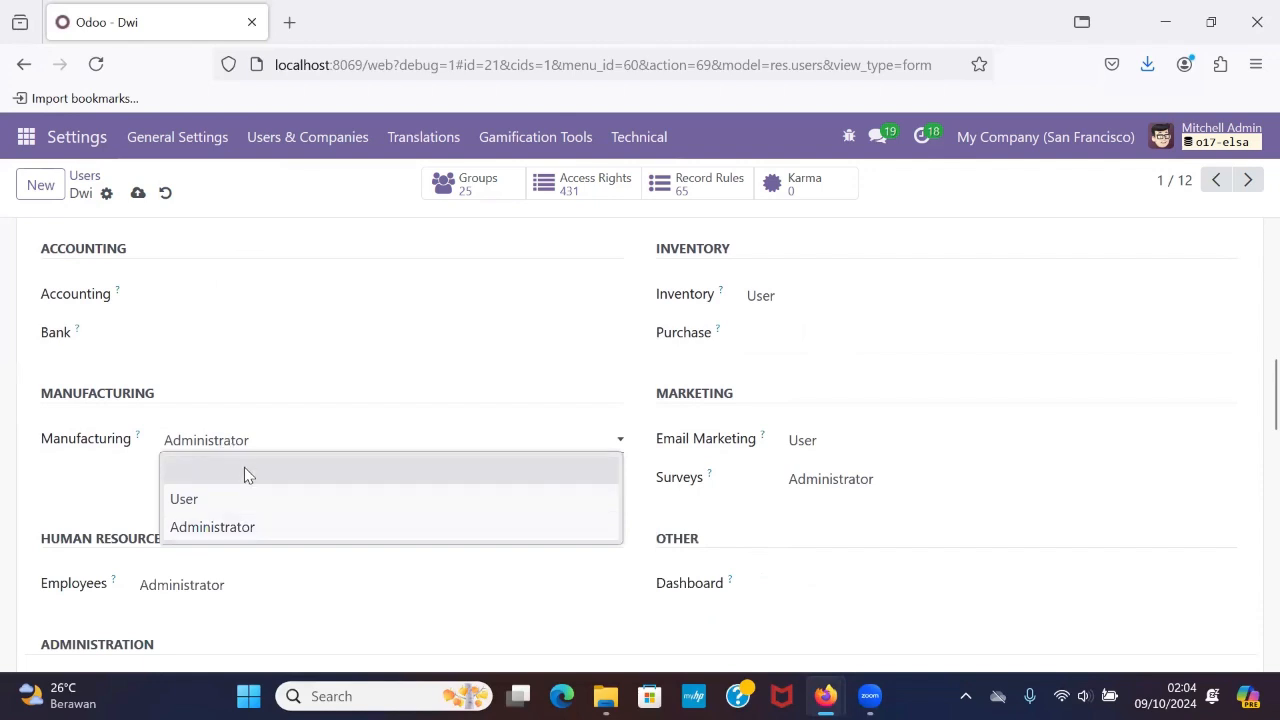
{"action": "left_click", "coordinate": [244, 467]}
{"action": "left_click", "coordinate": [847, 451]}
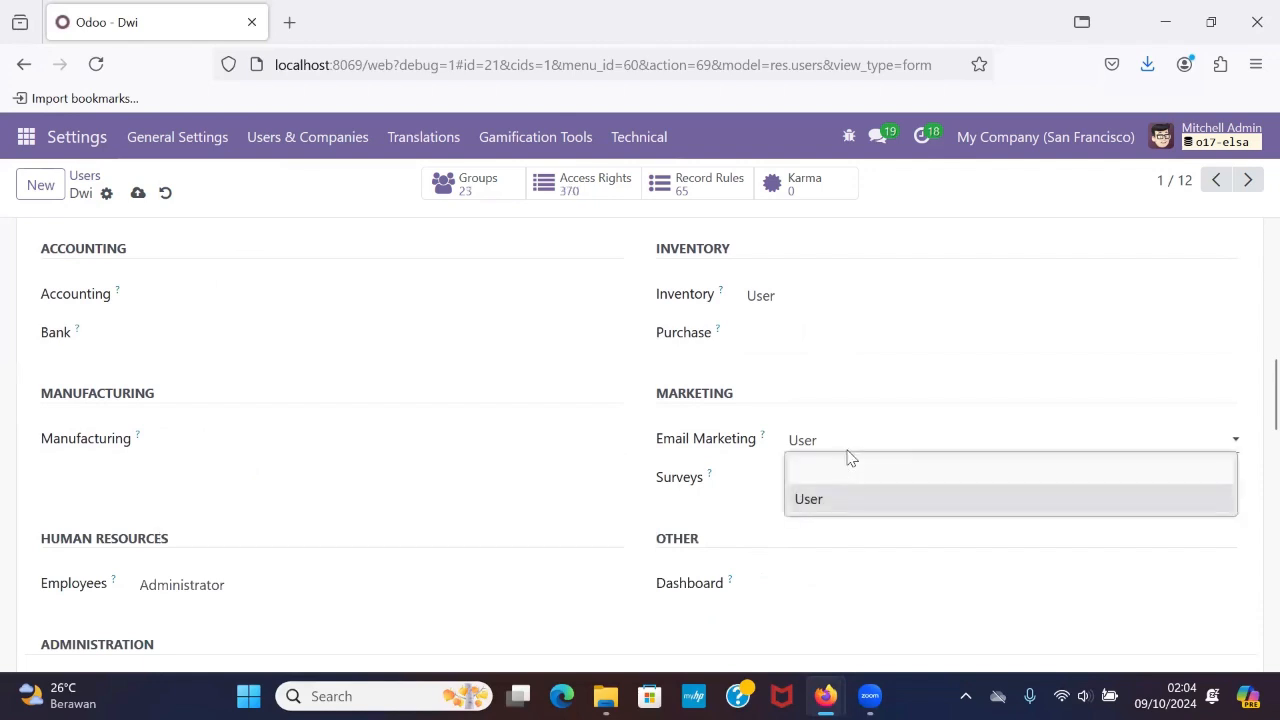
{"action": "left_click", "coordinate": [848, 464]}
{"action": "left_click", "coordinate": [848, 479]}
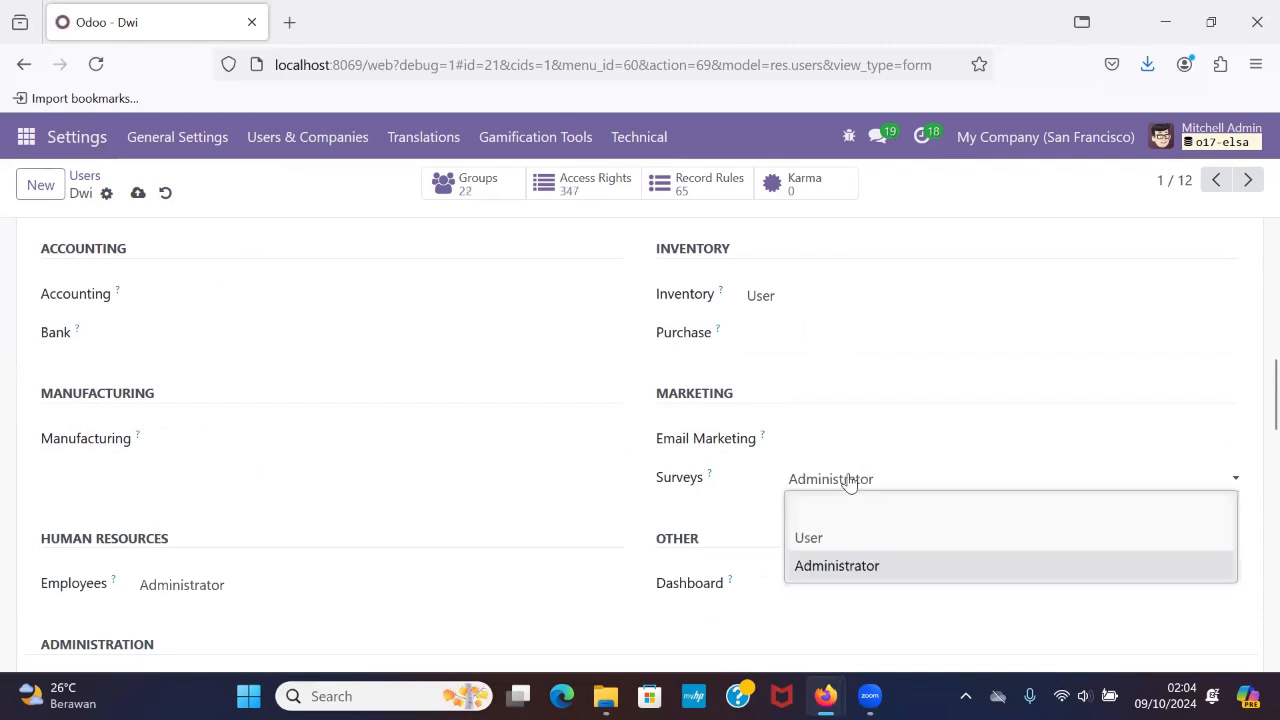
{"action": "left_click", "coordinate": [857, 505]}
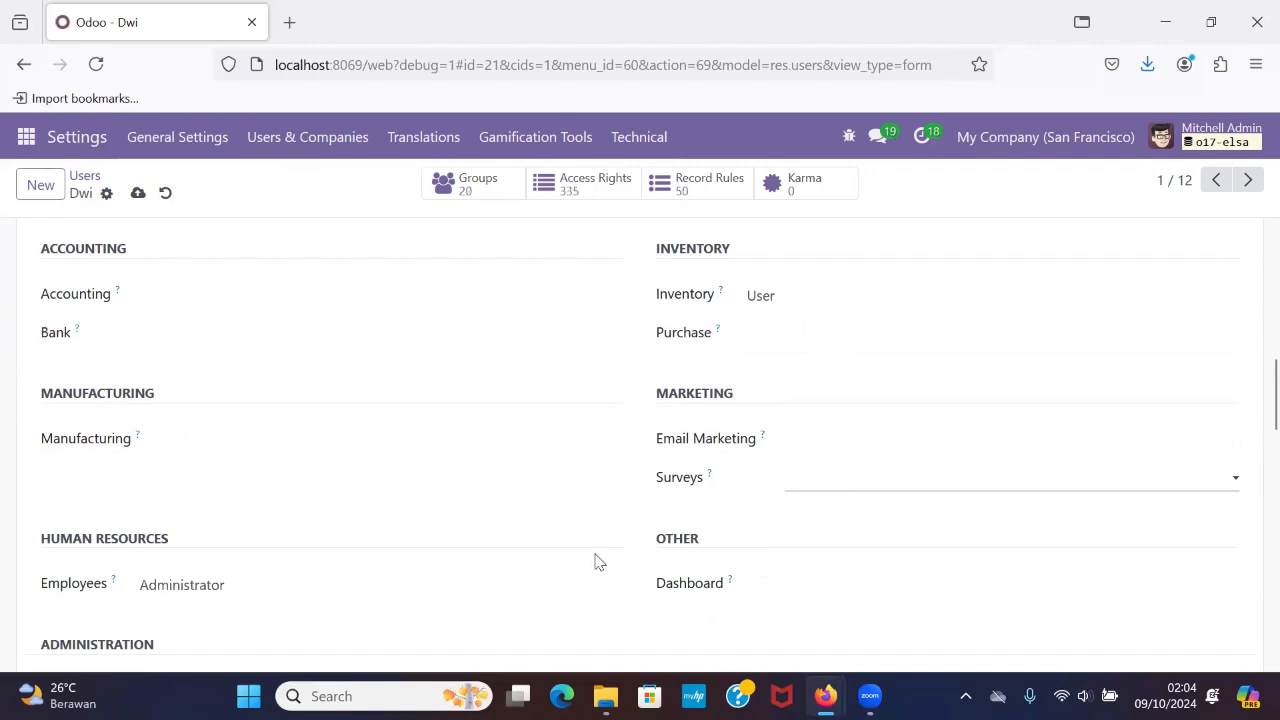
Clear the first user's Employees access level and go through the remaining rights down to Extra Rights.
{"action": "scroll", "coordinate": [600, 560], "scroll_direction": "down", "scroll_amount": 2}
{"action": "left_click", "coordinate": [178, 490]}
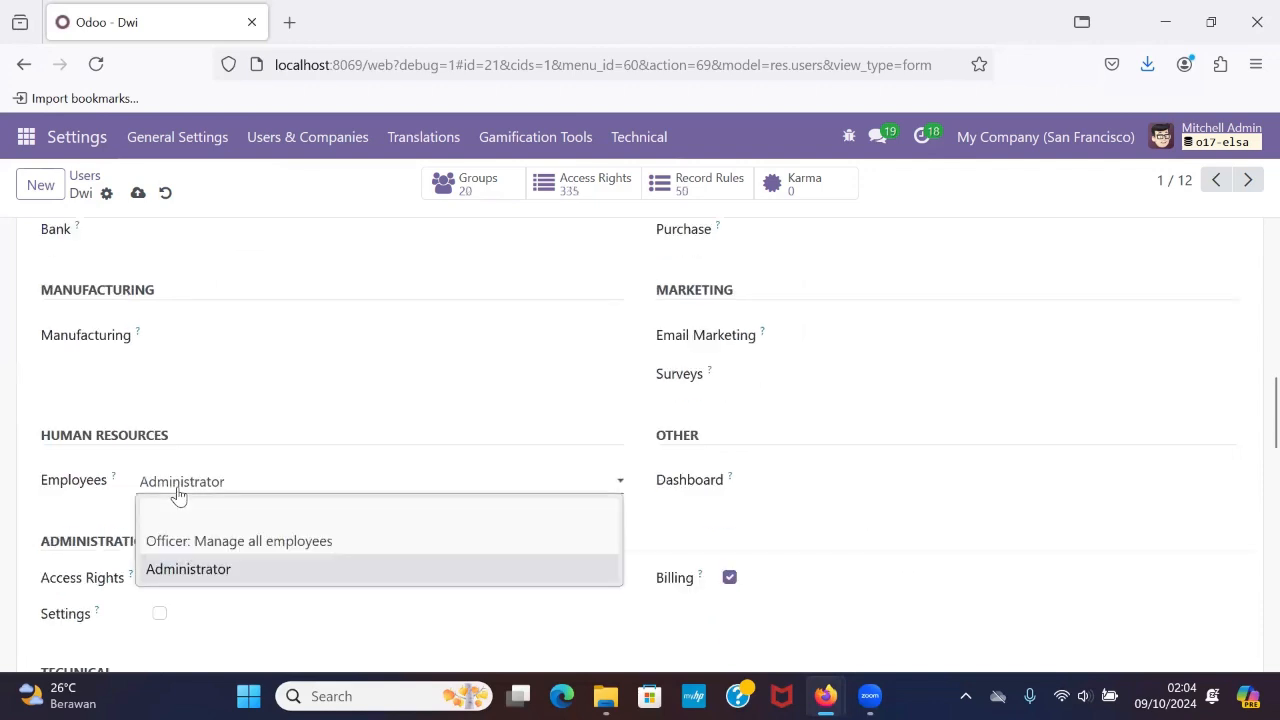
{"action": "left_click", "coordinate": [205, 513]}
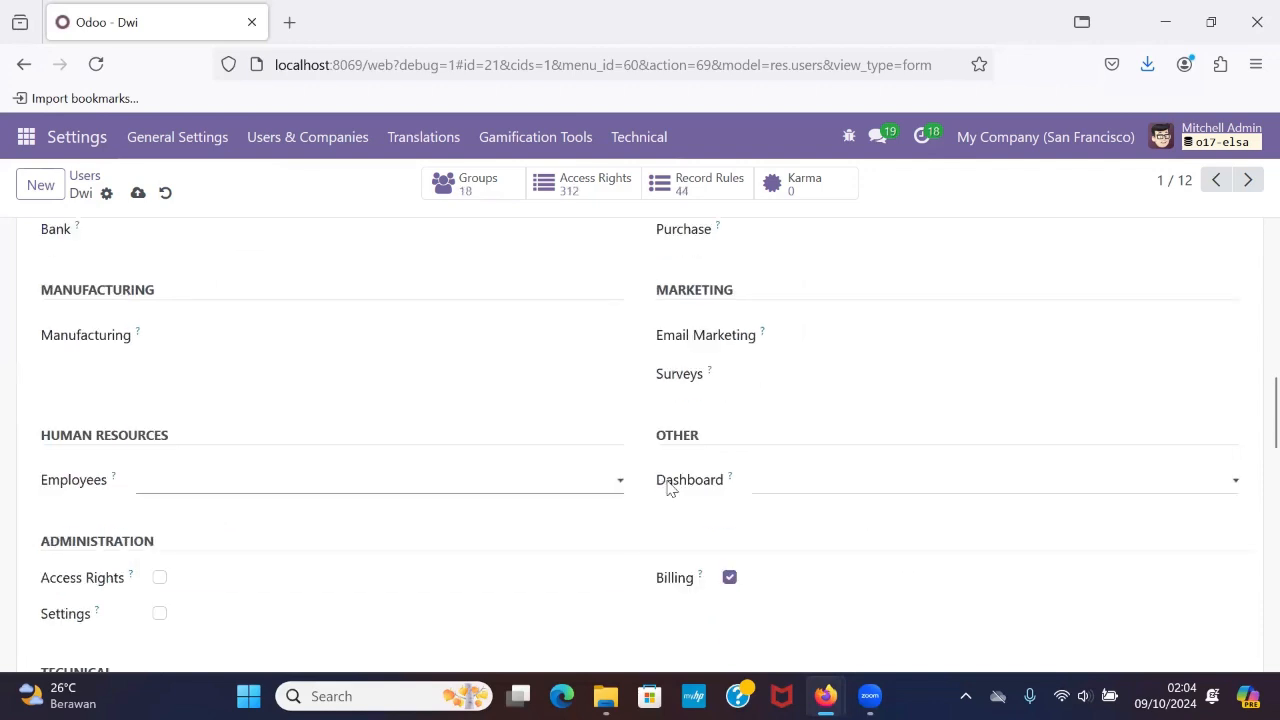
{"action": "left_click", "coordinate": [730, 483]}
{"action": "left_click", "coordinate": [796, 522]}
{"action": "scroll", "coordinate": [797, 523], "scroll_direction": "up", "scroll_amount": 1}
{"action": "scroll", "coordinate": [797, 523], "scroll_direction": "down", "scroll_amount": 10}
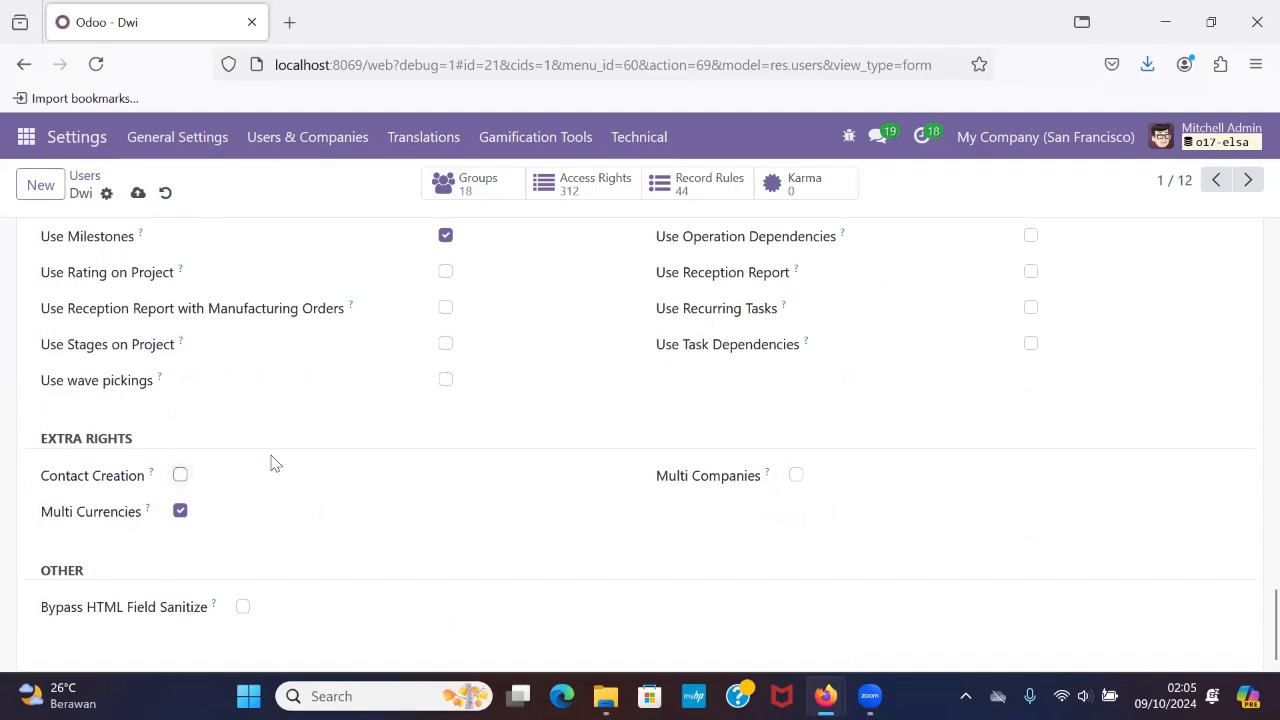
Save the changes to the first user's record and check the saved access rights.
{"action": "scroll", "coordinate": [272, 463], "scroll_direction": "up", "scroll_amount": 15}
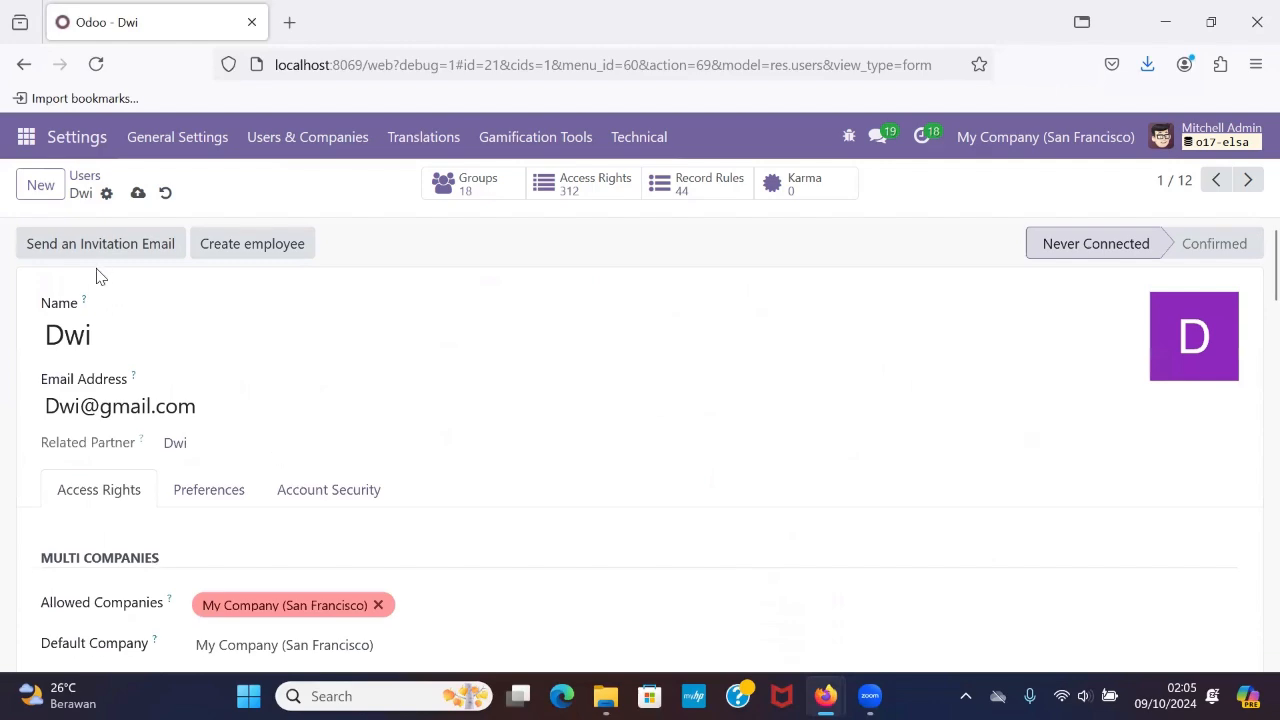
{"action": "left_click", "coordinate": [138, 195]}
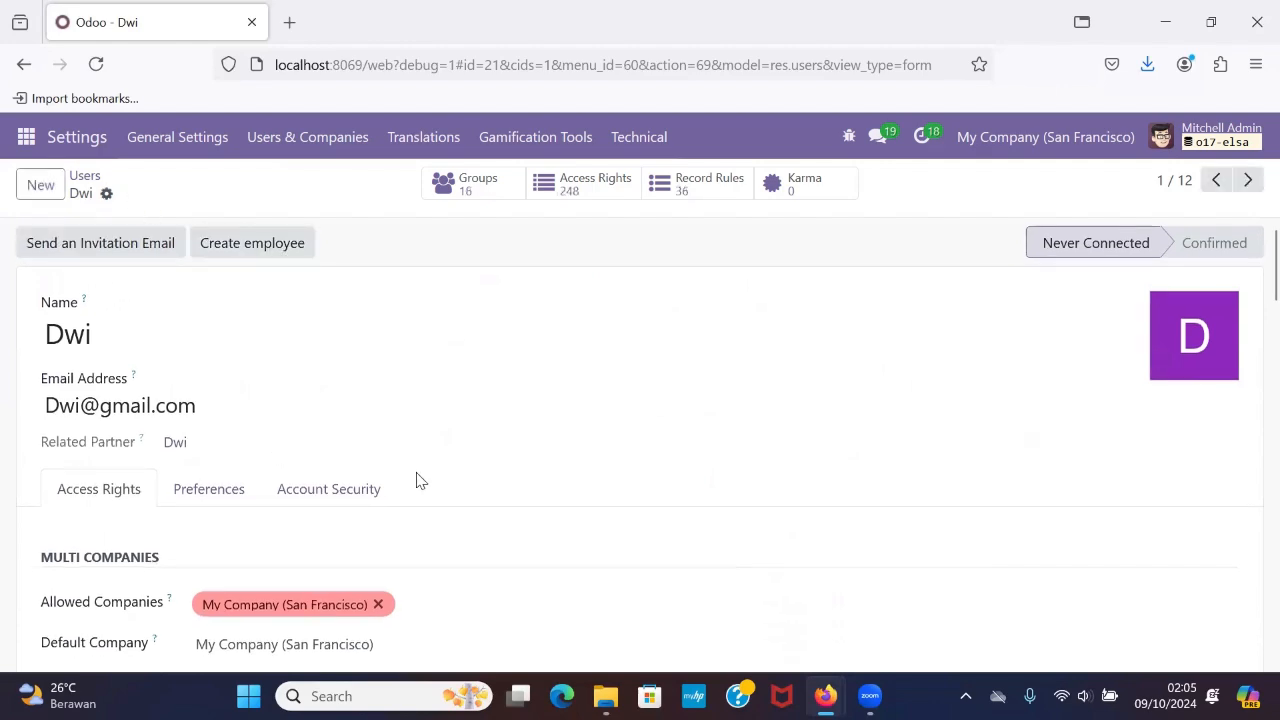
{"action": "scroll", "coordinate": [416, 475], "scroll_direction": "down", "scroll_amount": 8}
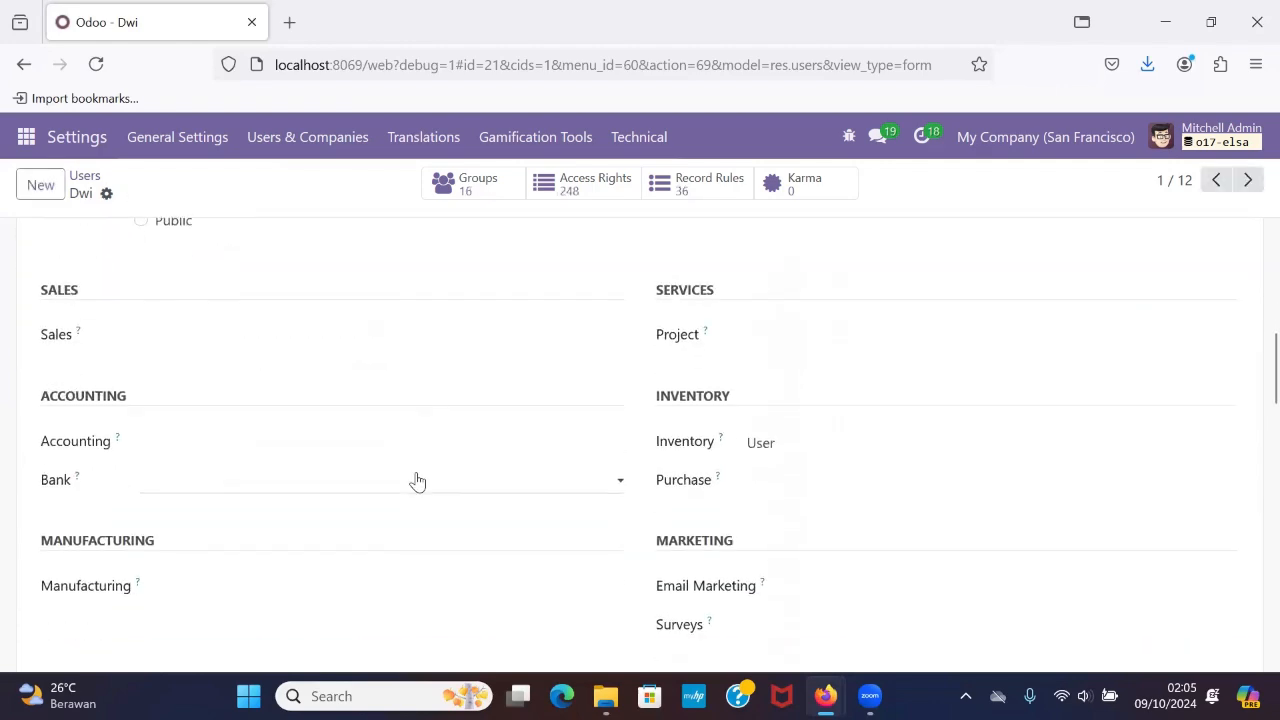
{"action": "scroll", "coordinate": [415, 480], "scroll_direction": "down", "scroll_amount": 3}
{"action": "scroll", "coordinate": [415, 480], "scroll_direction": "up", "scroll_amount": 12}
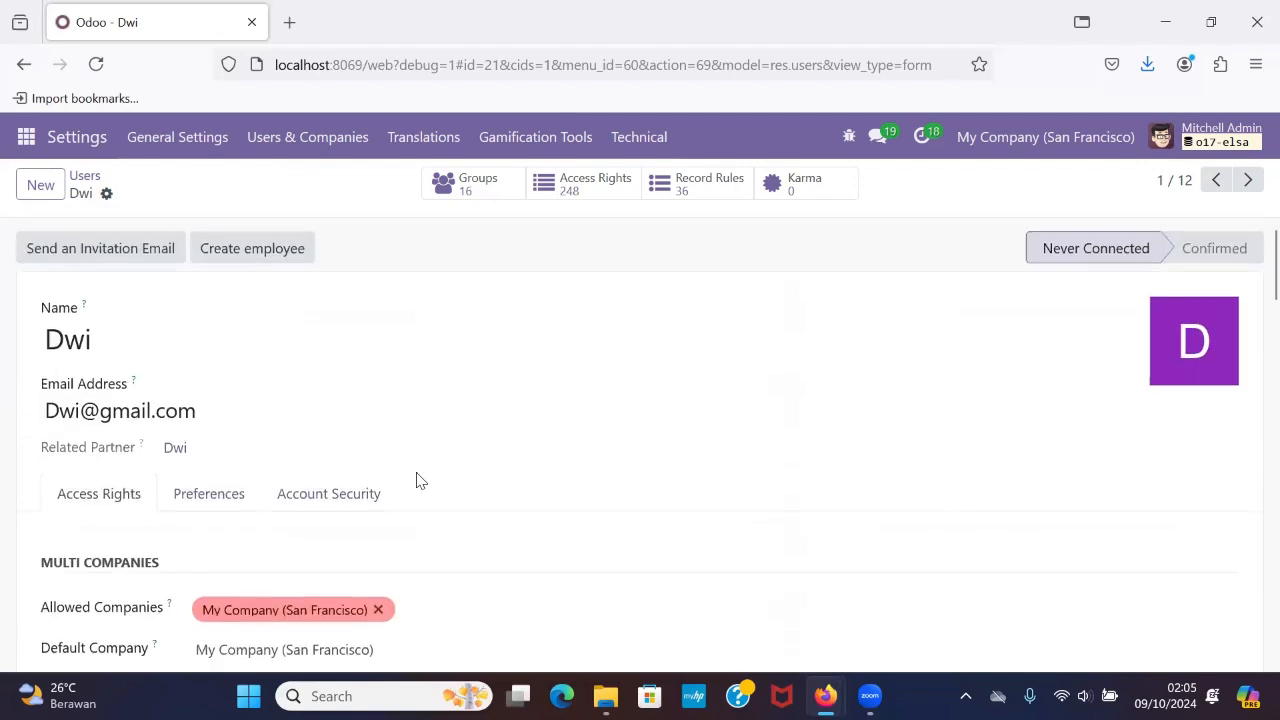
Return to the Users list, open the second user's record and examine its access rights.
{"action": "left_click", "coordinate": [86, 177]}
{"action": "scroll", "coordinate": [243, 374], "scroll_direction": "down", "scroll_amount": 1}
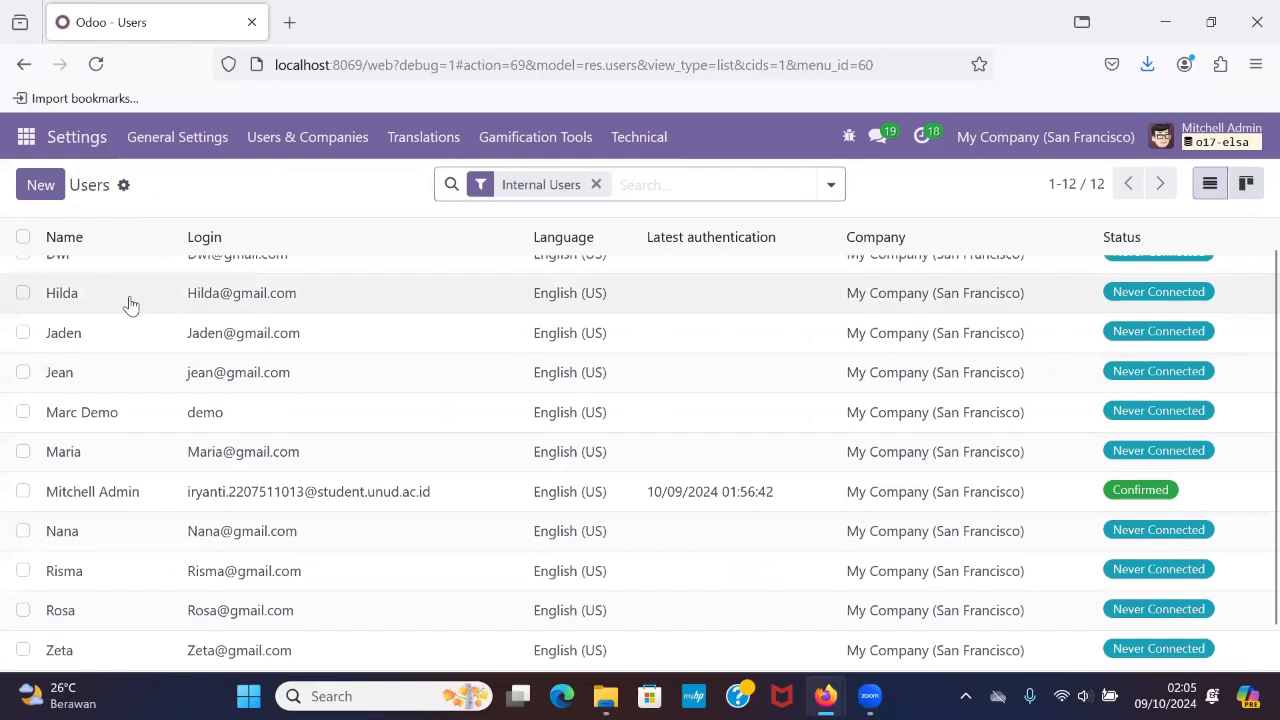
{"action": "left_click", "coordinate": [112, 300]}
{"action": "scroll", "coordinate": [309, 470], "scroll_direction": "down", "scroll_amount": 3}
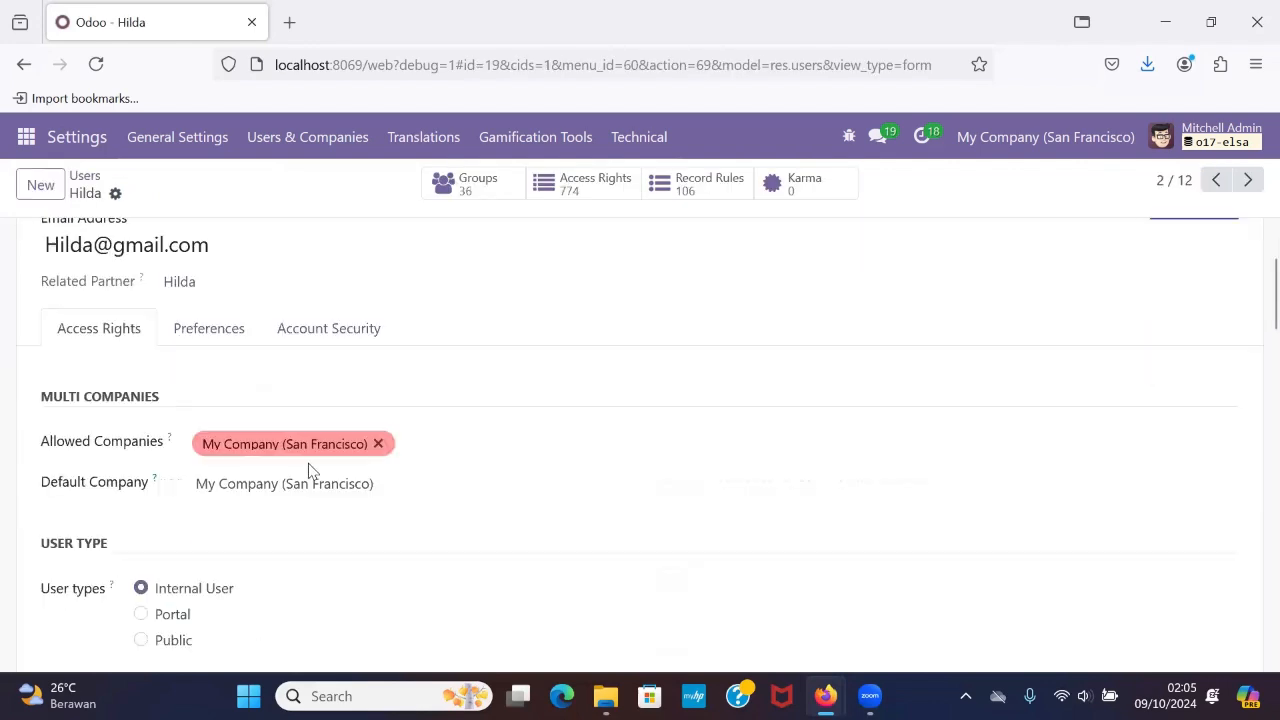
{"action": "scroll", "coordinate": [309, 470], "scroll_direction": "down", "scroll_amount": 3}
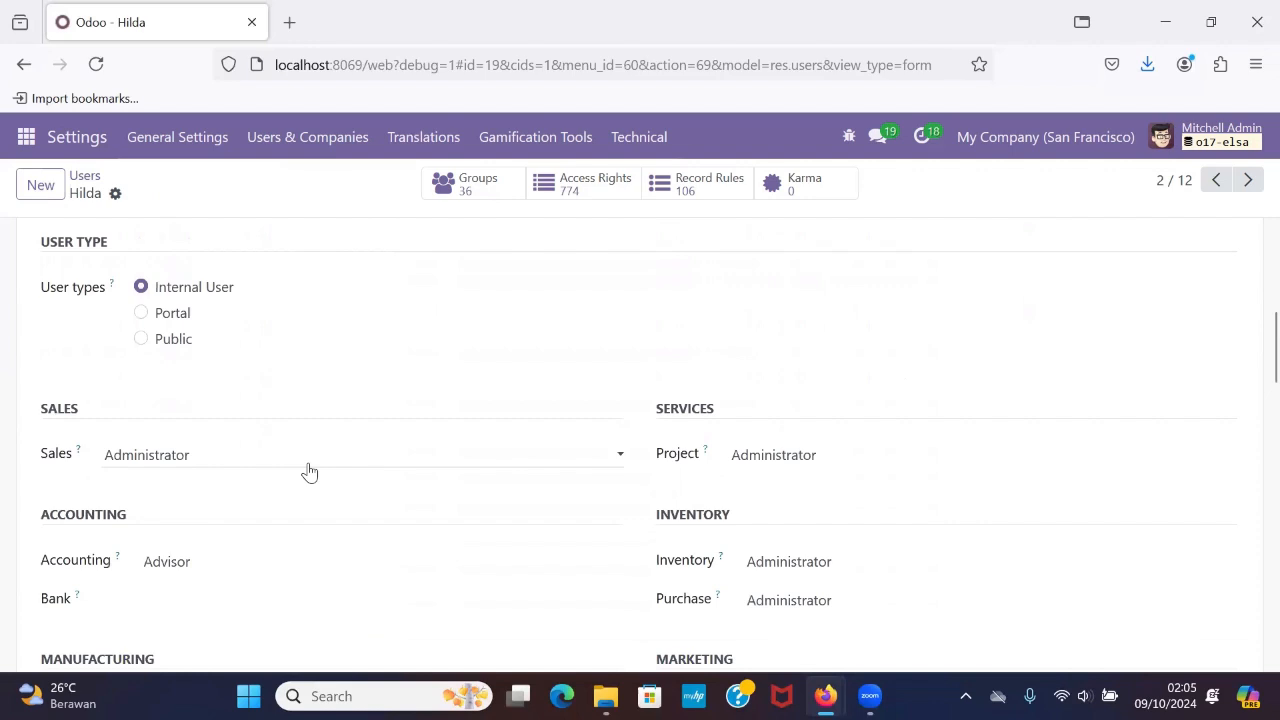
{"action": "scroll", "coordinate": [309, 472], "scroll_direction": "down", "scroll_amount": 2}
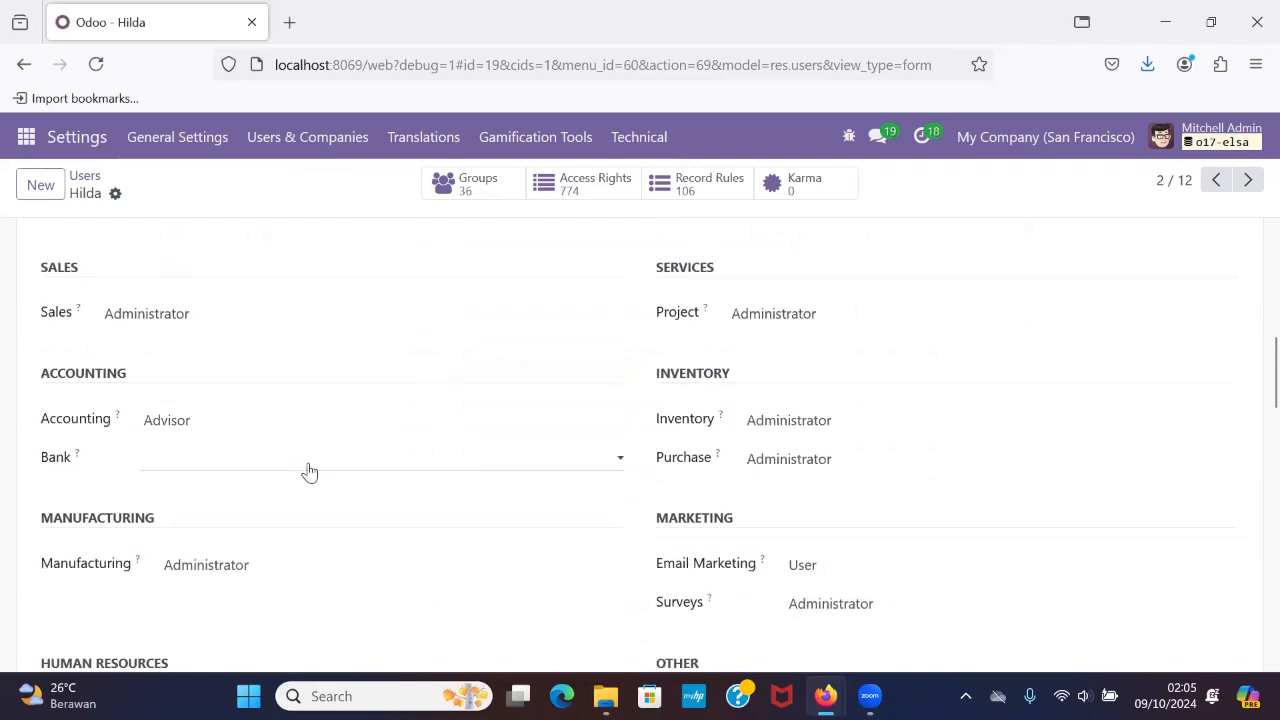
{"action": "scroll", "coordinate": [309, 472], "scroll_direction": "down", "scroll_amount": 3}
{"action": "scroll", "coordinate": [310, 472], "scroll_direction": "up", "scroll_amount": 2}
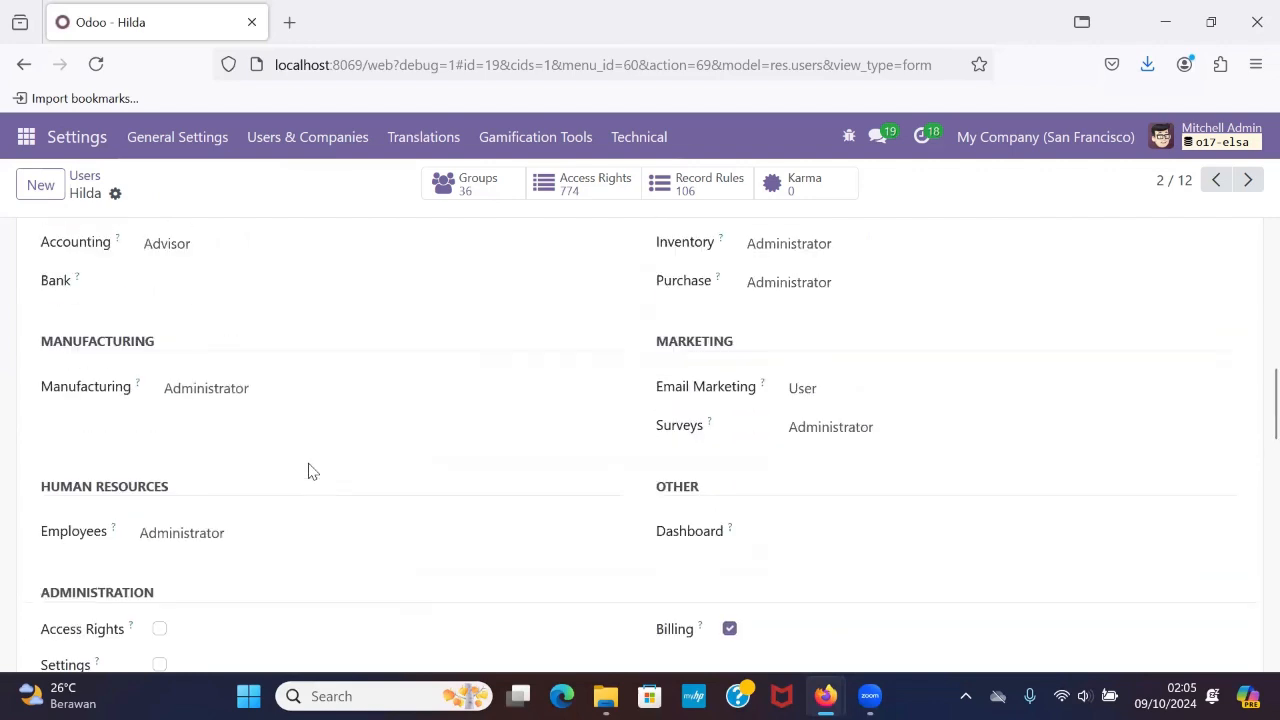
Select Administrator as the second user's Purchase access level.
{"action": "scroll", "coordinate": [309, 472], "scroll_direction": "up", "scroll_amount": 2}
{"action": "scroll", "coordinate": [697, 430], "scroll_direction": "up", "scroll_amount": 1}
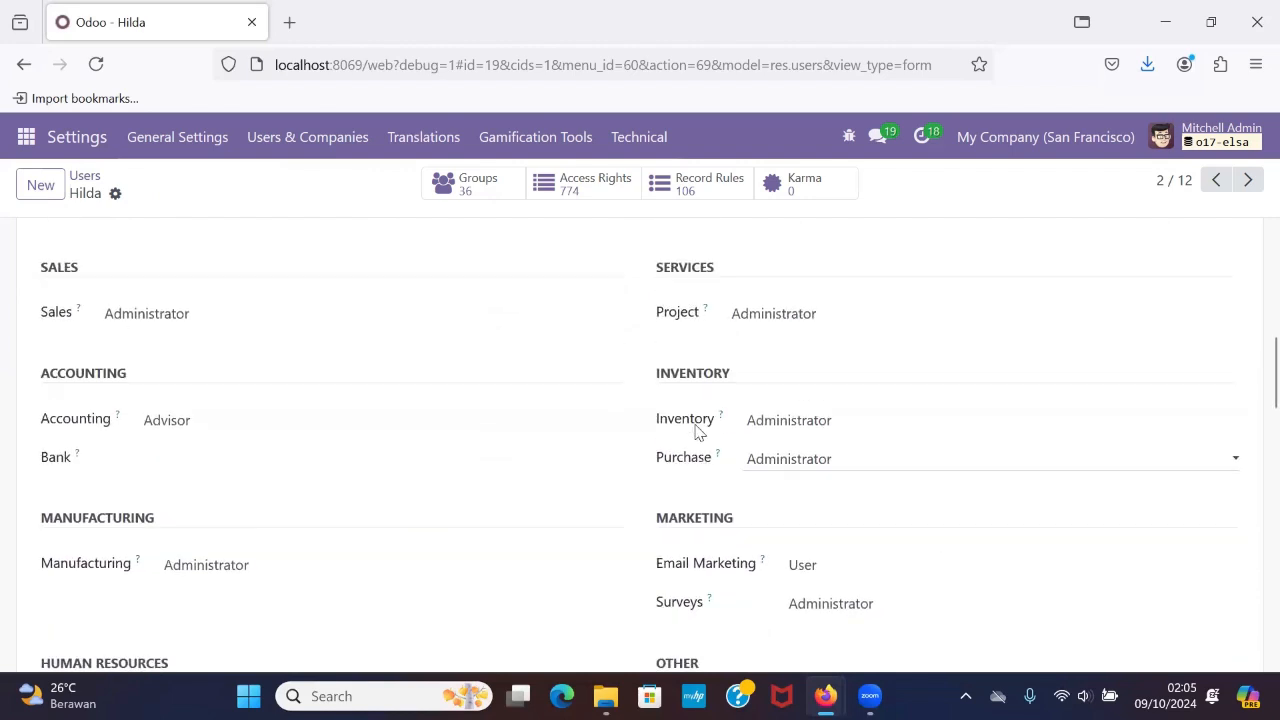
{"action": "left_click", "coordinate": [820, 462]}
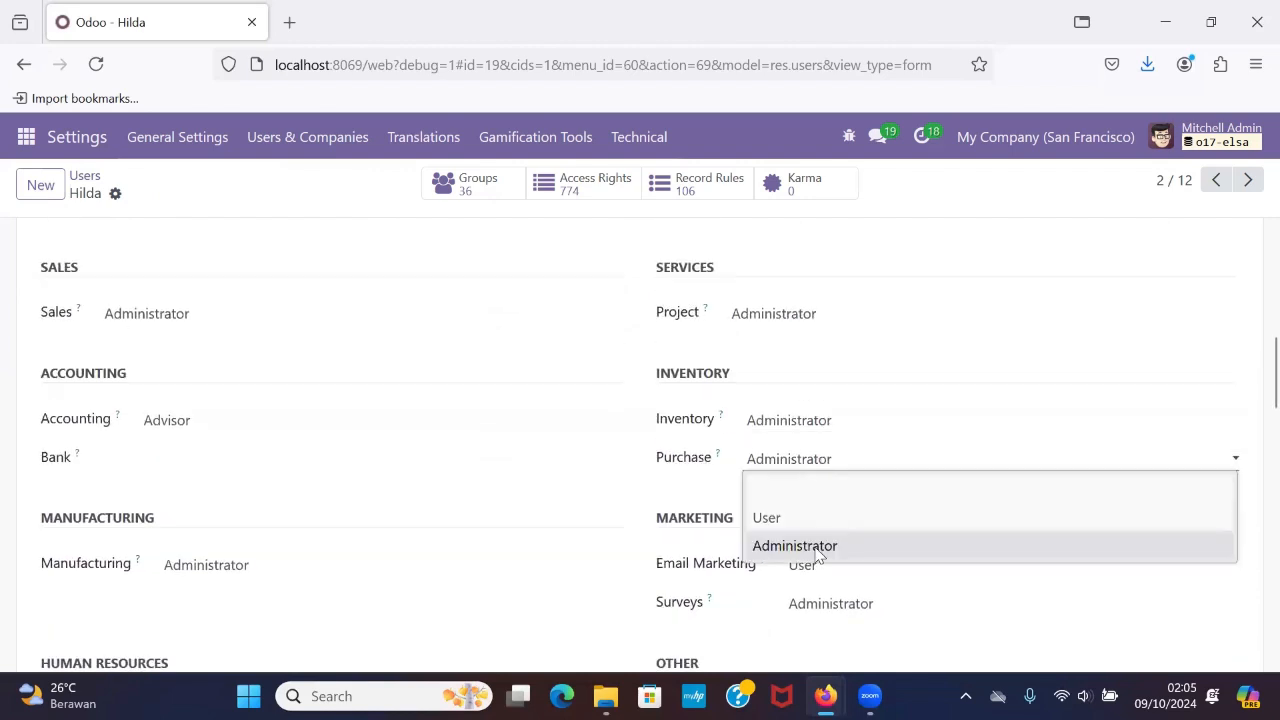
{"action": "left_click", "coordinate": [817, 548]}
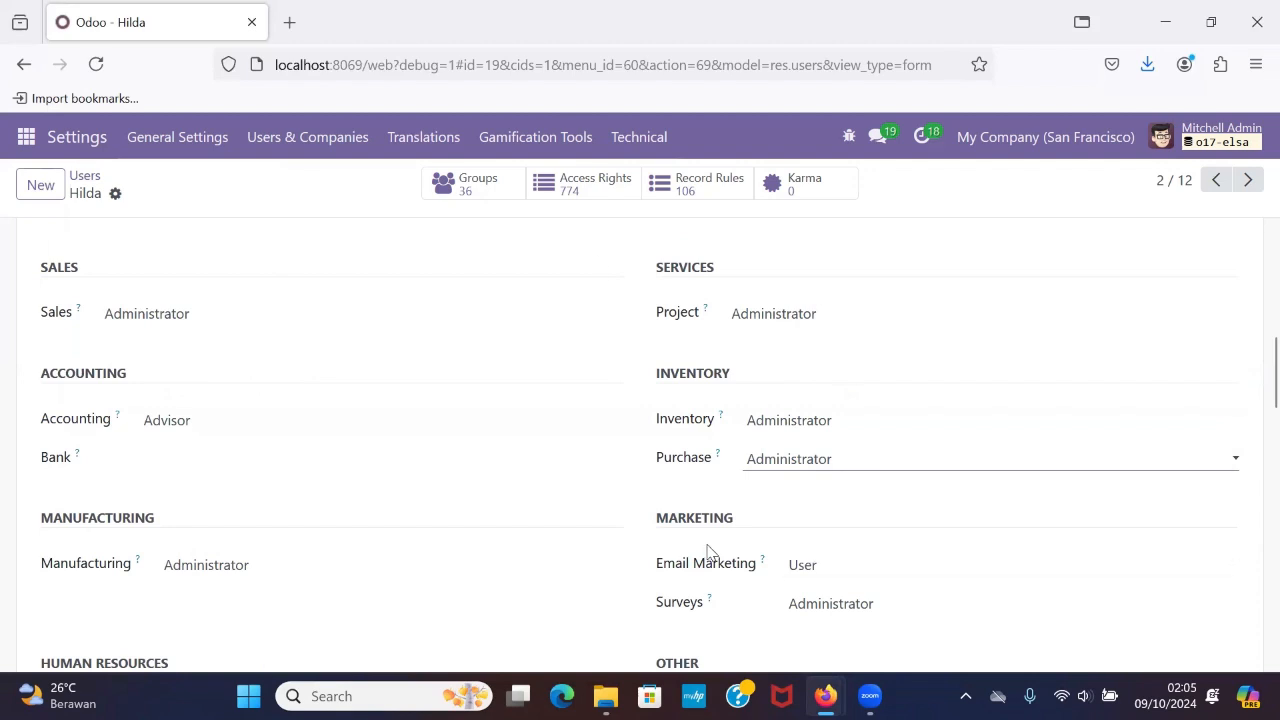
Clear the second user's Sales, Project and Inventory access levels, leaving all three blank.
{"action": "scroll", "coordinate": [380, 495], "scroll_direction": "up", "scroll_amount": 3}
{"action": "left_click", "coordinate": [237, 521]}
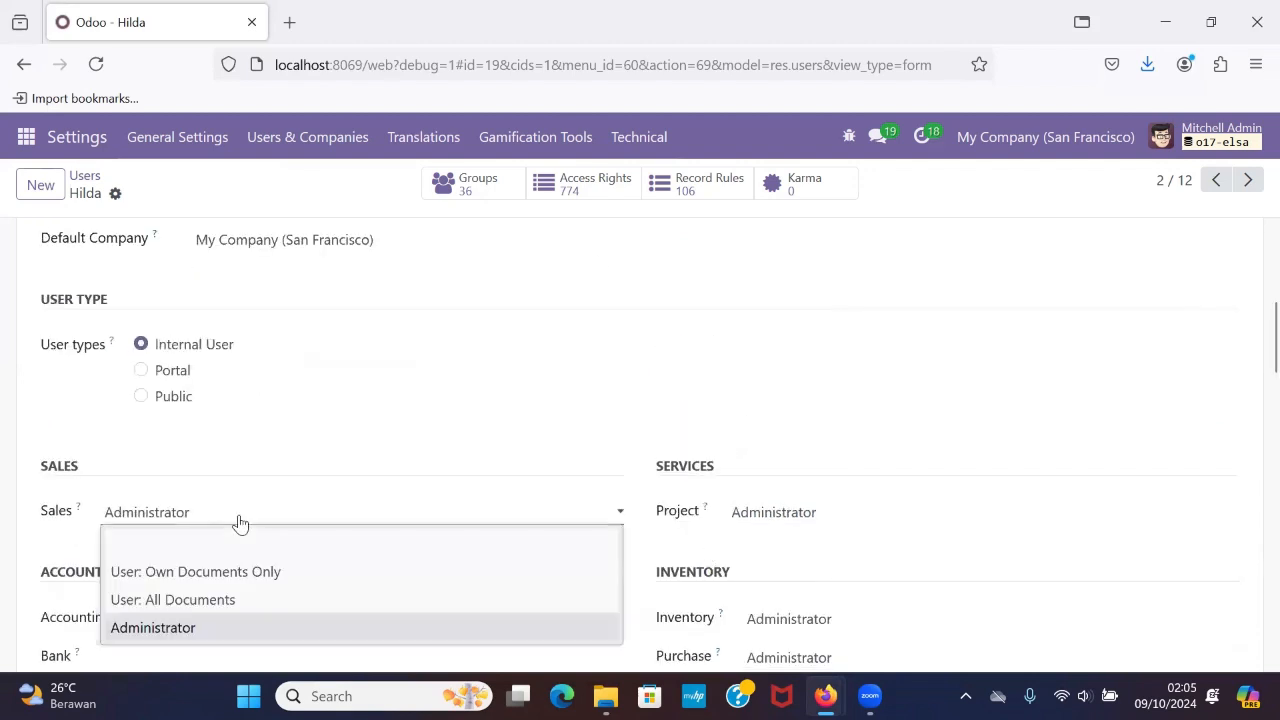
{"action": "left_click", "coordinate": [256, 546]}
{"action": "left_click", "coordinate": [831, 511]}
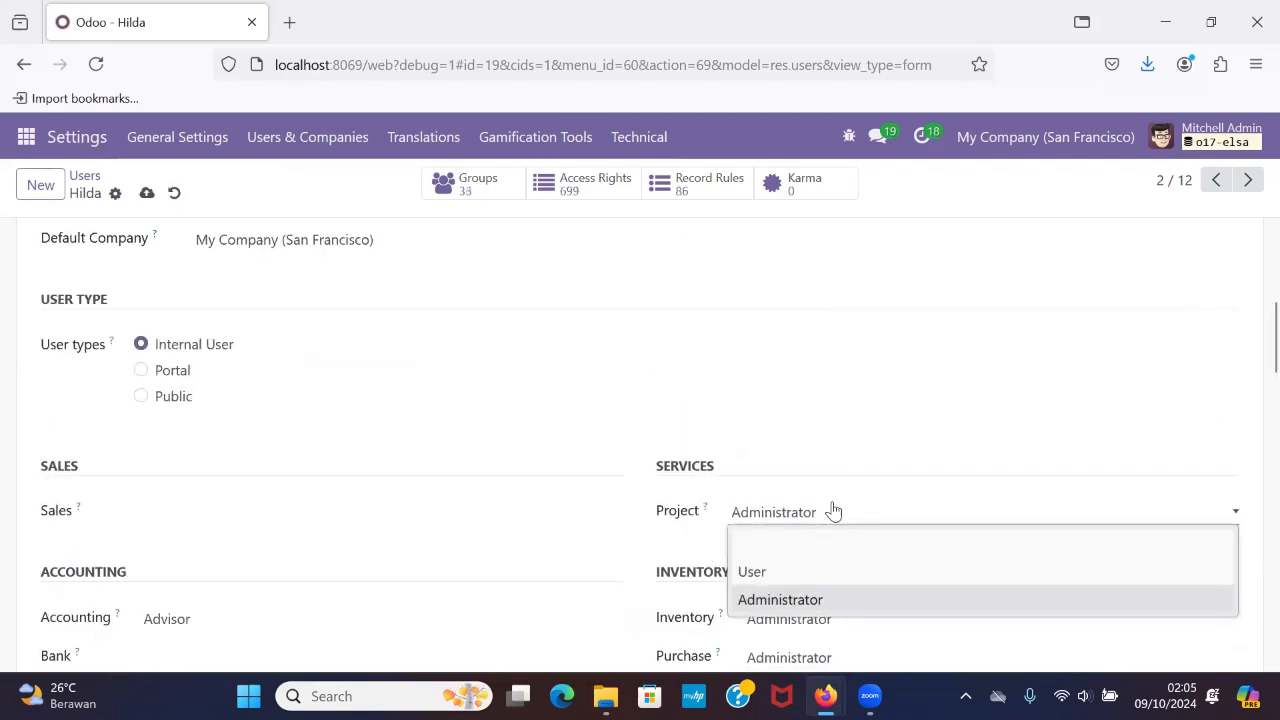
{"action": "left_click", "coordinate": [845, 543]}
{"action": "scroll", "coordinate": [845, 549], "scroll_direction": "down", "scroll_amount": 2}
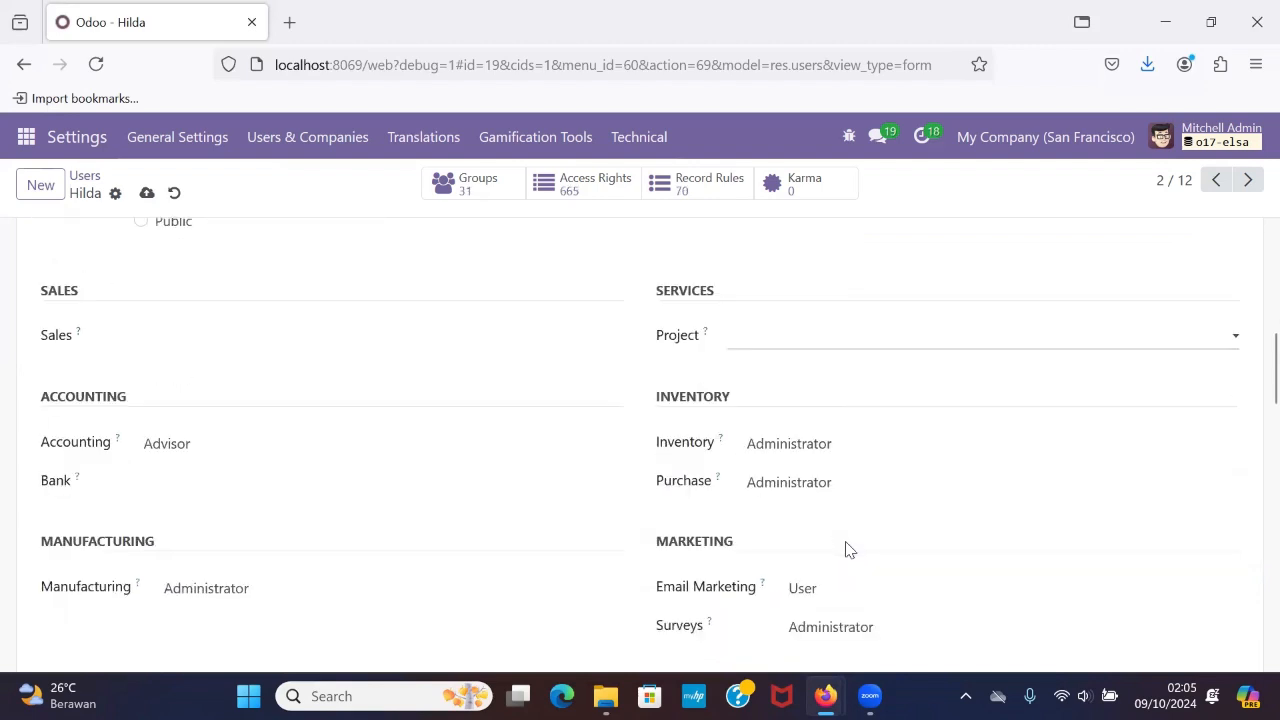
{"action": "left_click", "coordinate": [849, 452]}
{"action": "left_click", "coordinate": [845, 470]}
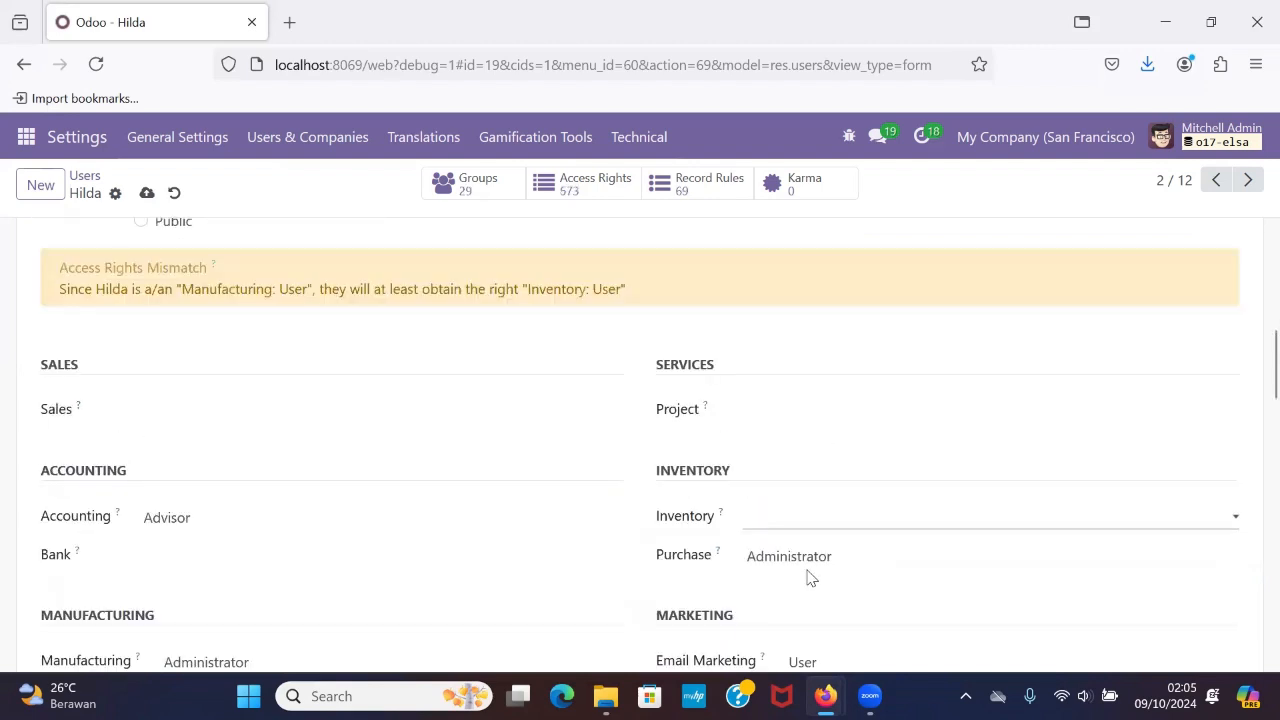
Clear the second user's Email Marketing and Accounting access levels, leaving both blank.
{"action": "scroll", "coordinate": [809, 577], "scroll_direction": "down", "scroll_amount": 1}
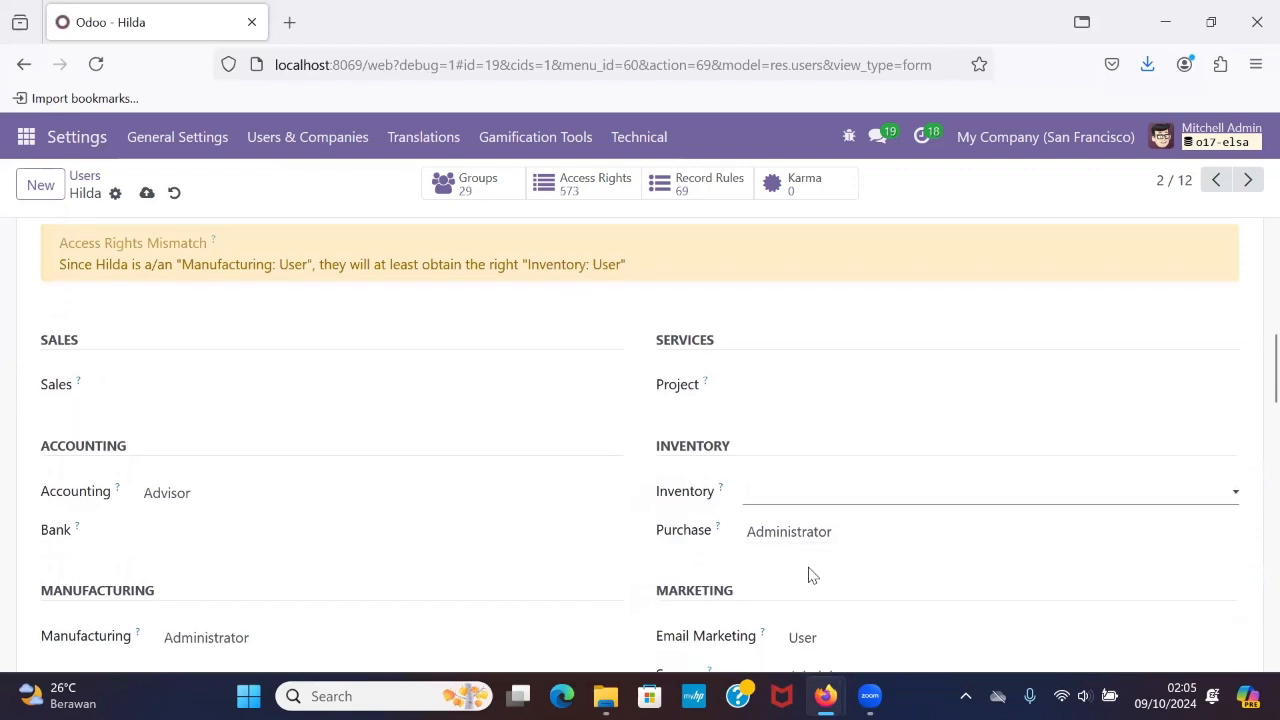
{"action": "scroll", "coordinate": [810, 576], "scroll_direction": "down", "scroll_amount": 1}
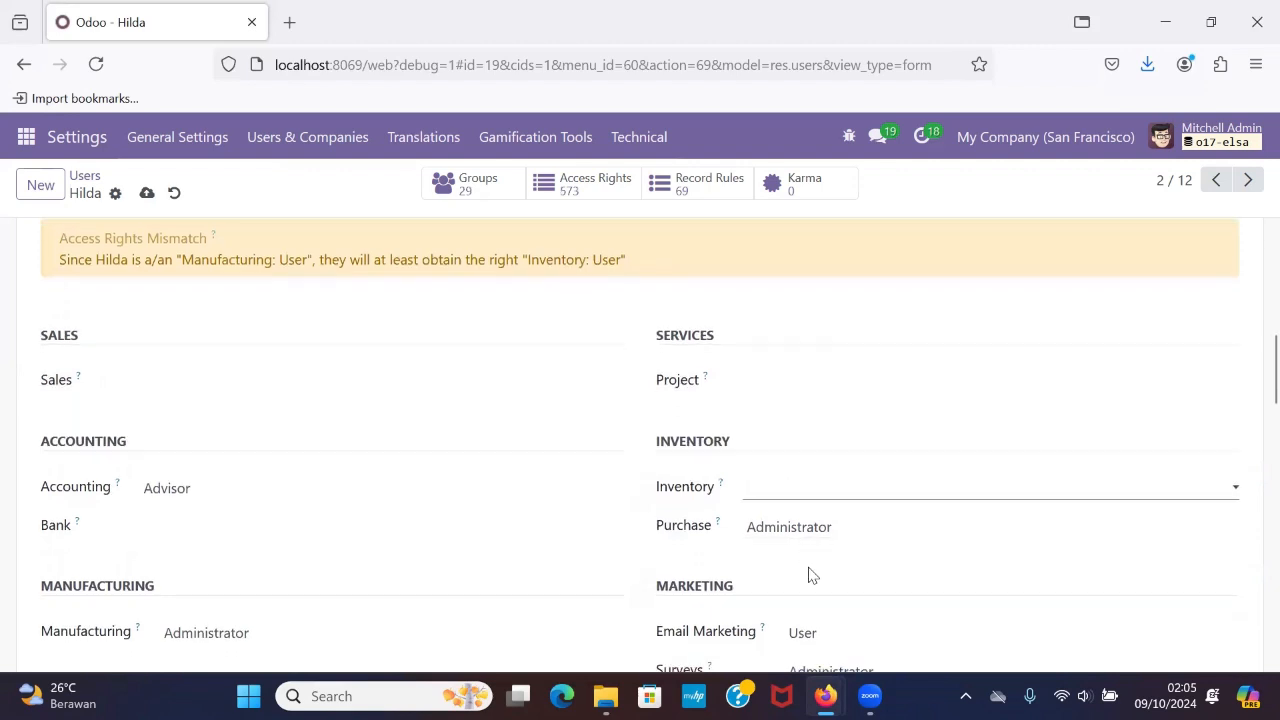
{"action": "left_click", "coordinate": [808, 576]}
{"action": "left_click", "coordinate": [825, 598]}
{"action": "left_click", "coordinate": [251, 430]}
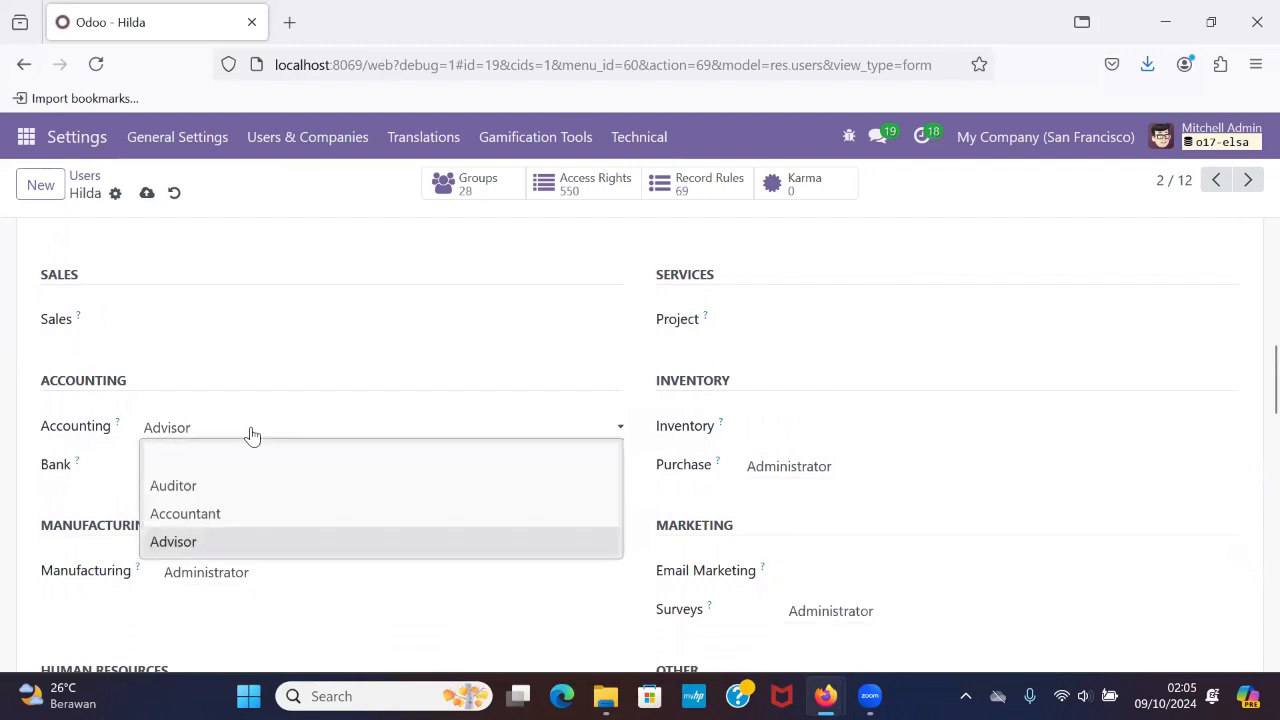
{"action": "left_click", "coordinate": [253, 458]}
Clear the second user's Manufacturing and Surveys access levels, leaving both blank.
{"action": "scroll", "coordinate": [326, 528], "scroll_direction": "down", "scroll_amount": 2}
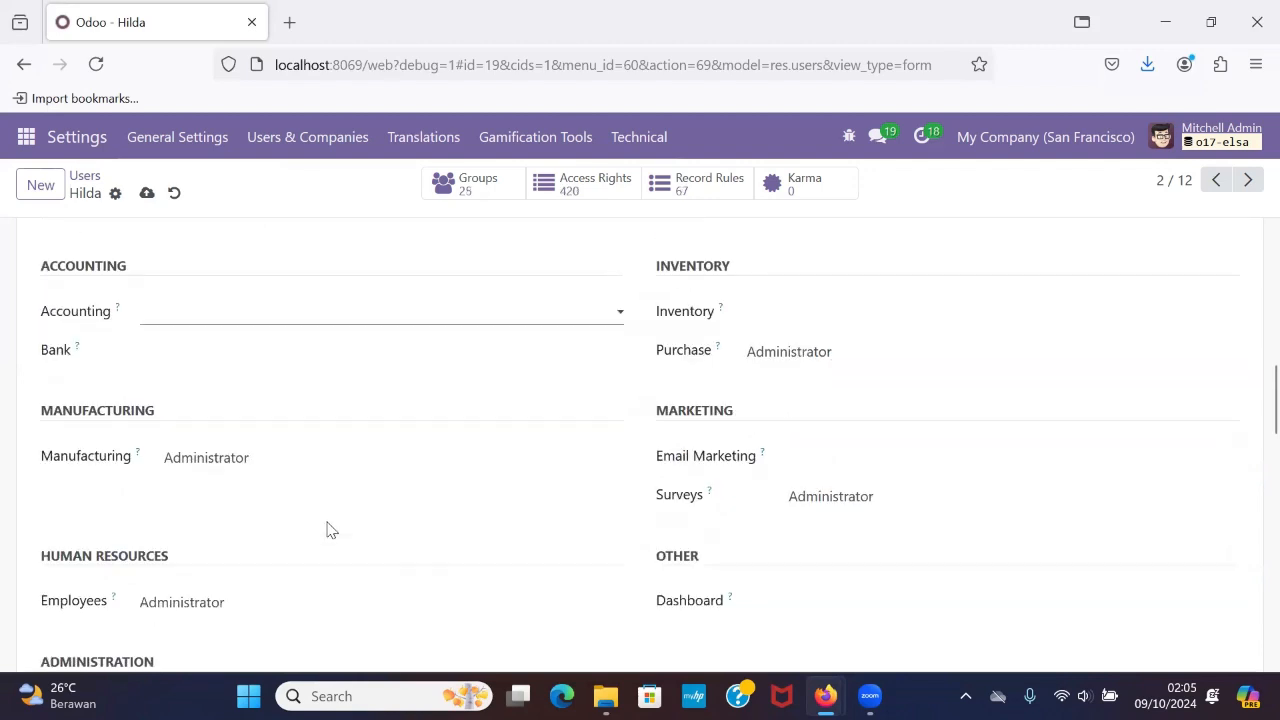
{"action": "left_click", "coordinate": [285, 455]}
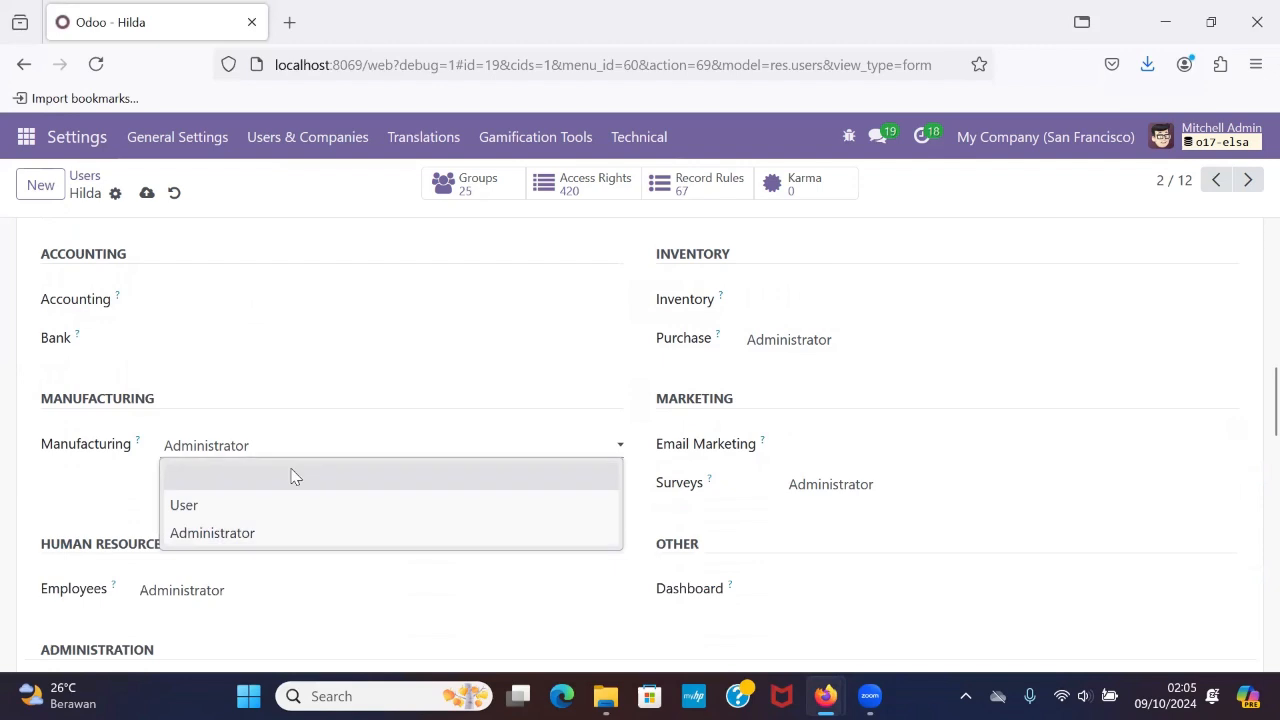
{"action": "left_click", "coordinate": [289, 474]}
{"action": "scroll", "coordinate": [849, 286], "scroll_direction": "down", "scroll_amount": 2}
{"action": "left_click", "coordinate": [846, 316]}
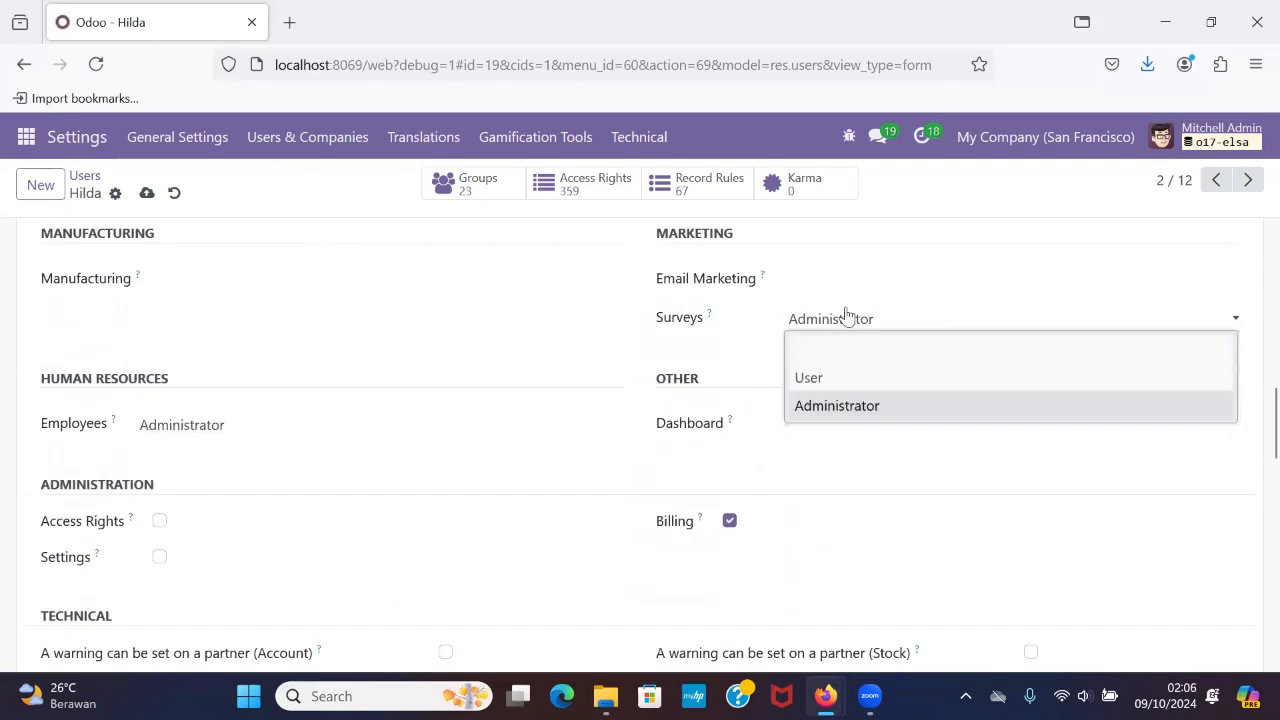
{"action": "left_click", "coordinate": [871, 360]}
Clear the second user's Employees access level and go through the remaining rights down to Extra Rights.
{"action": "scroll", "coordinate": [872, 361], "scroll_direction": "up", "scroll_amount": 3}
{"action": "scroll", "coordinate": [872, 361], "scroll_direction": "up", "scroll_amount": 2}
{"action": "scroll", "coordinate": [872, 361], "scroll_direction": "down", "scroll_amount": 3}
{"action": "scroll", "coordinate": [872, 361], "scroll_direction": "down", "scroll_amount": 2}
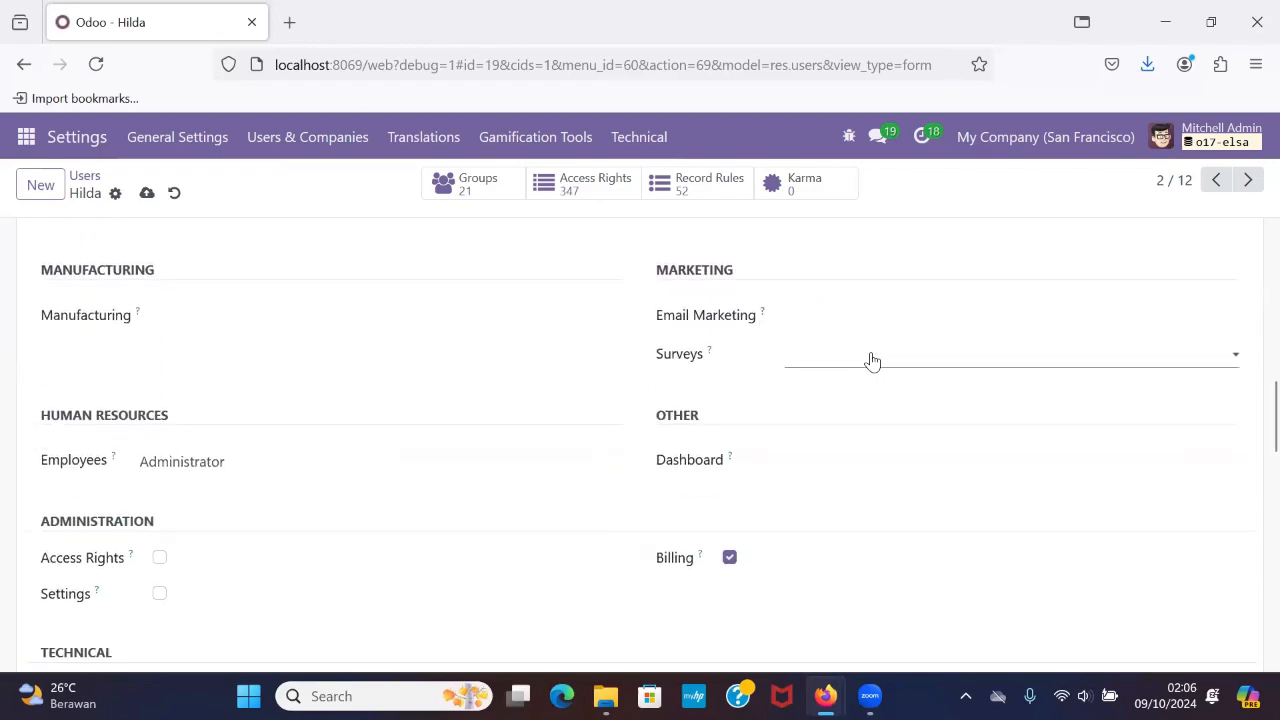
{"action": "left_click", "coordinate": [169, 448]}
{"action": "left_click", "coordinate": [200, 466]}
{"action": "scroll", "coordinate": [731, 529], "scroll_direction": "down", "scroll_amount": 10}
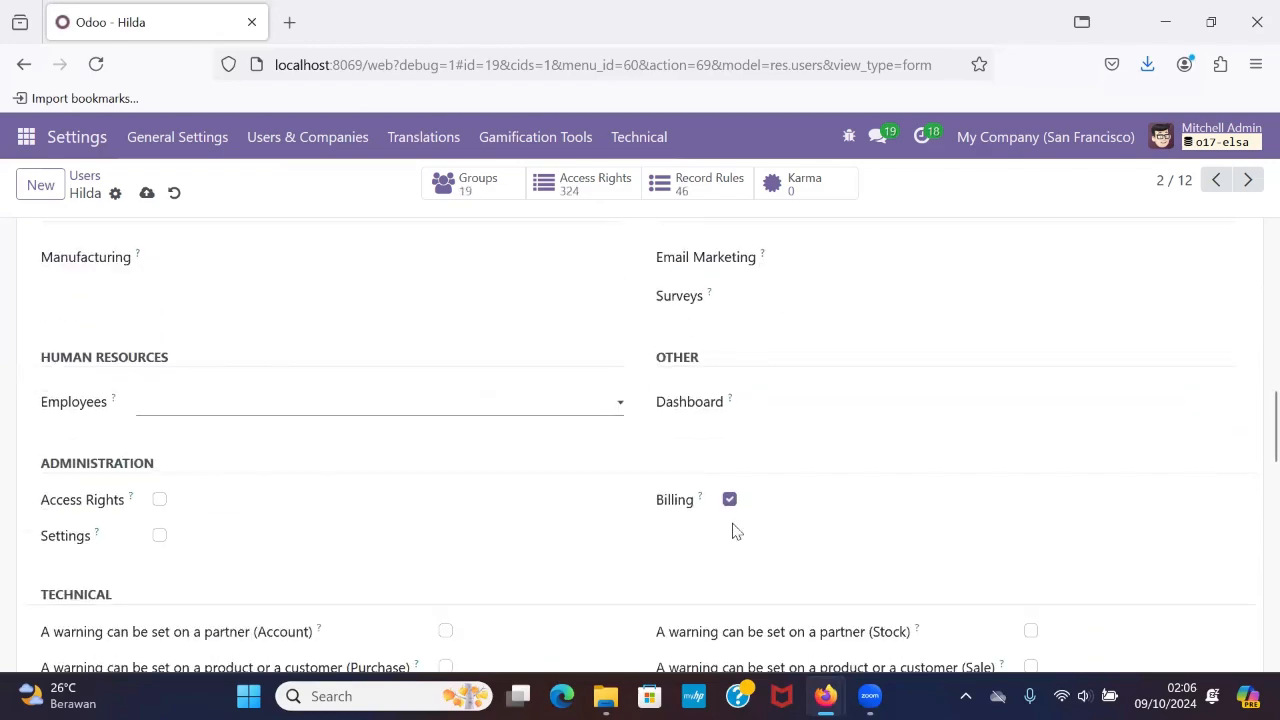
{"action": "scroll", "coordinate": [733, 530], "scroll_direction": "down", "scroll_amount": 3}
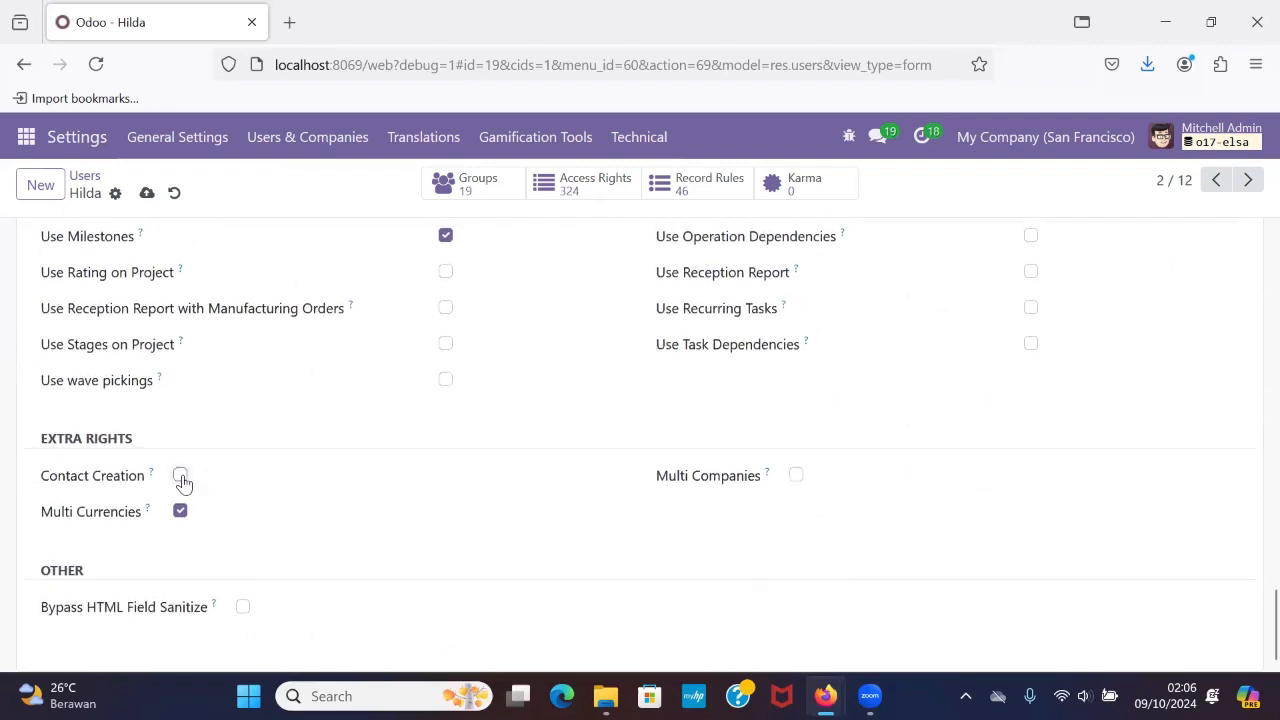
{"action": "scroll", "coordinate": [338, 490], "scroll_direction": "up", "scroll_amount": 1}
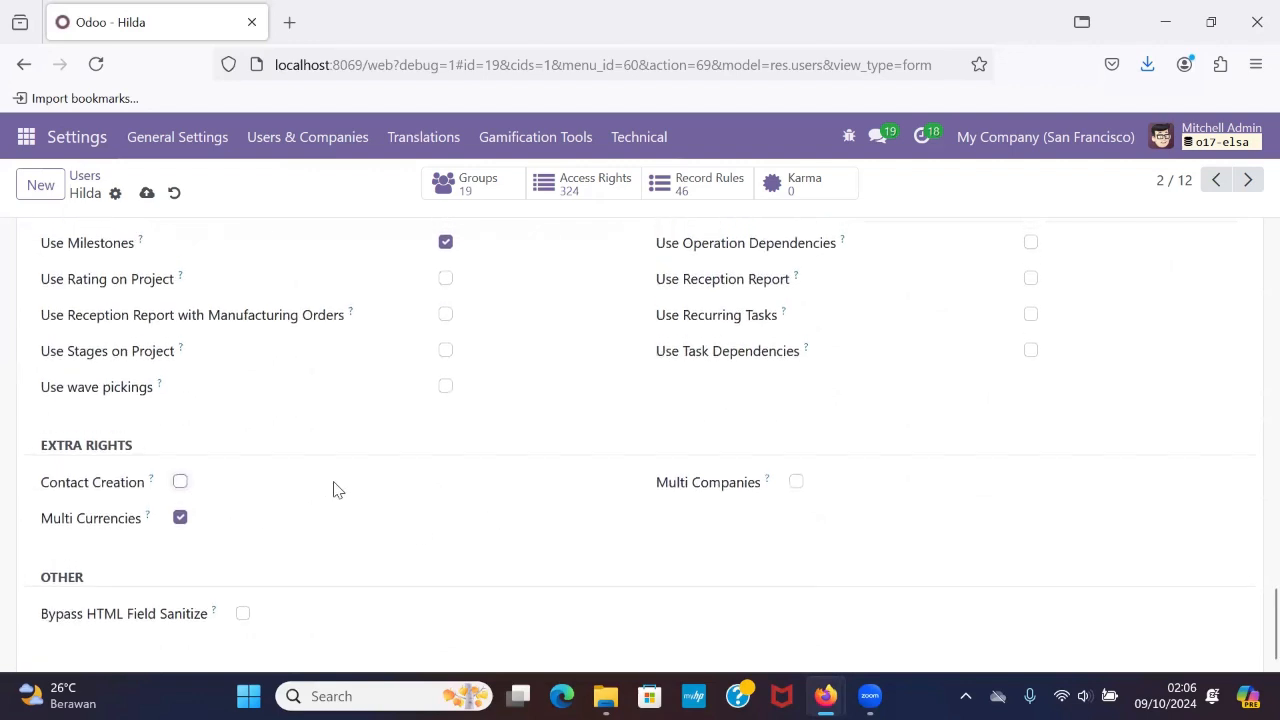
Save the changes to the second user's record and return to the Users list.
{"action": "scroll", "coordinate": [336, 490], "scroll_direction": "up", "scroll_amount": 20}
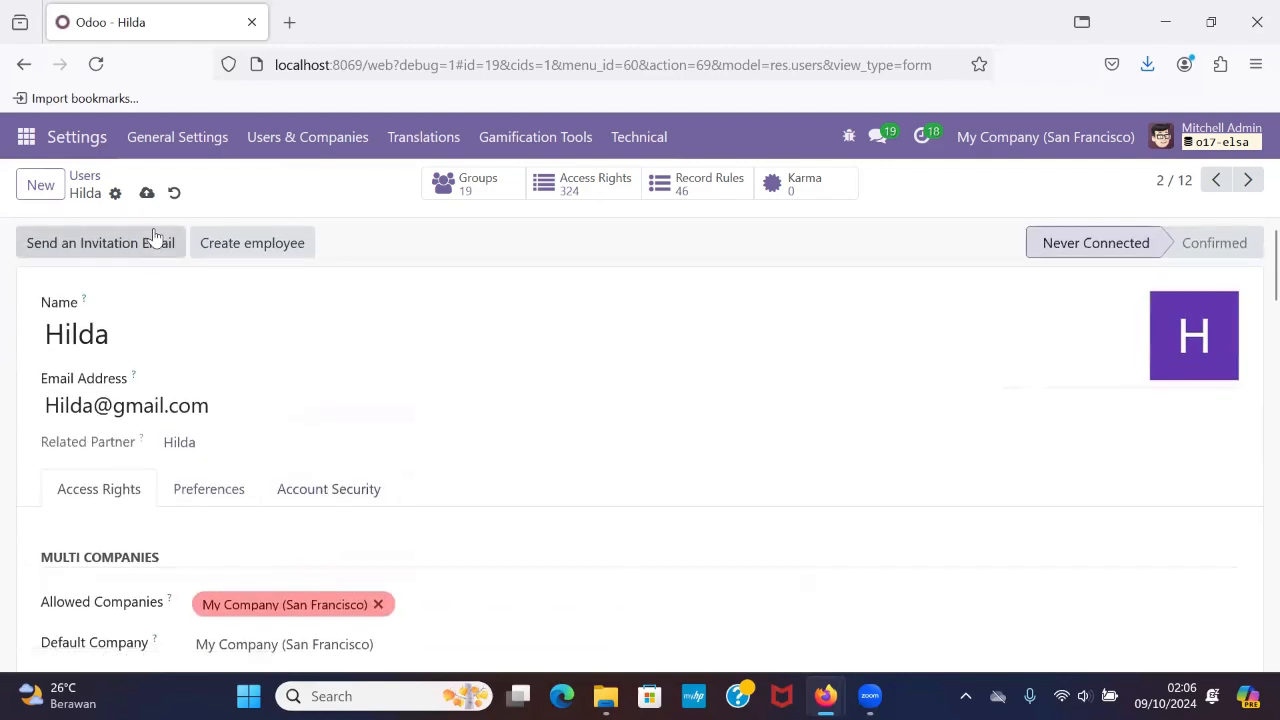
{"action": "left_click", "coordinate": [148, 192]}
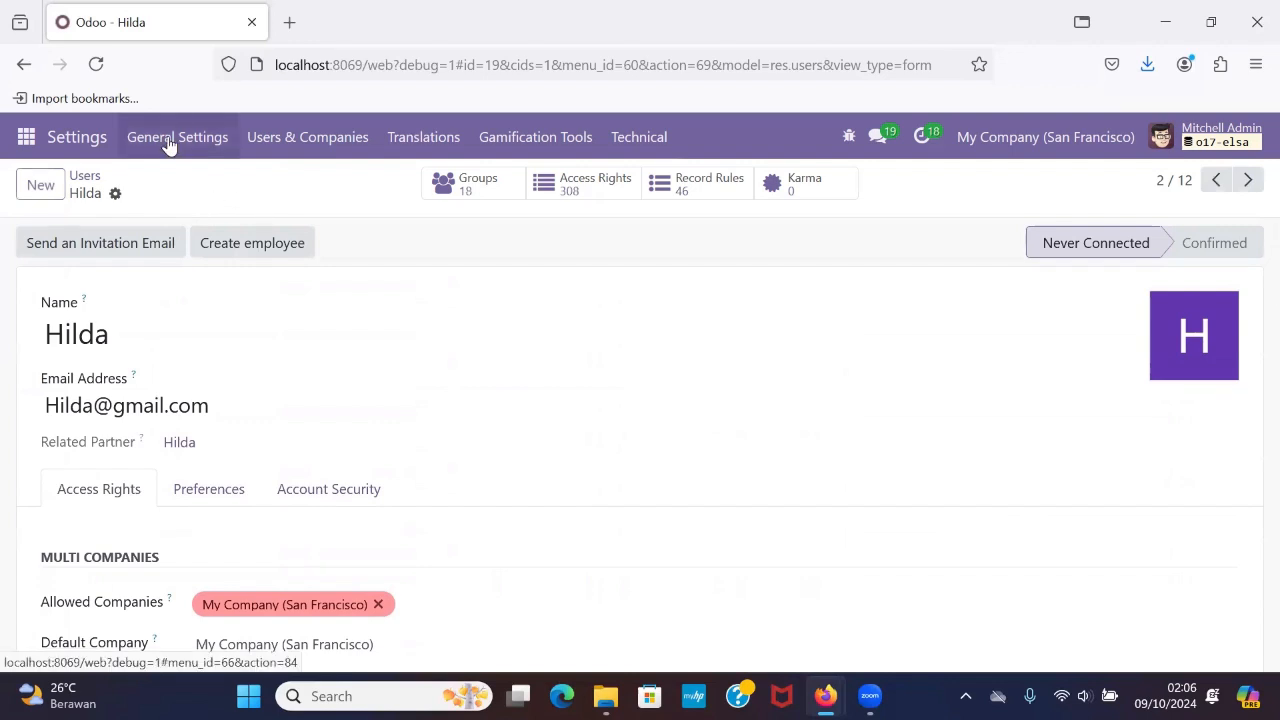
{"action": "left_click", "coordinate": [86, 176]}
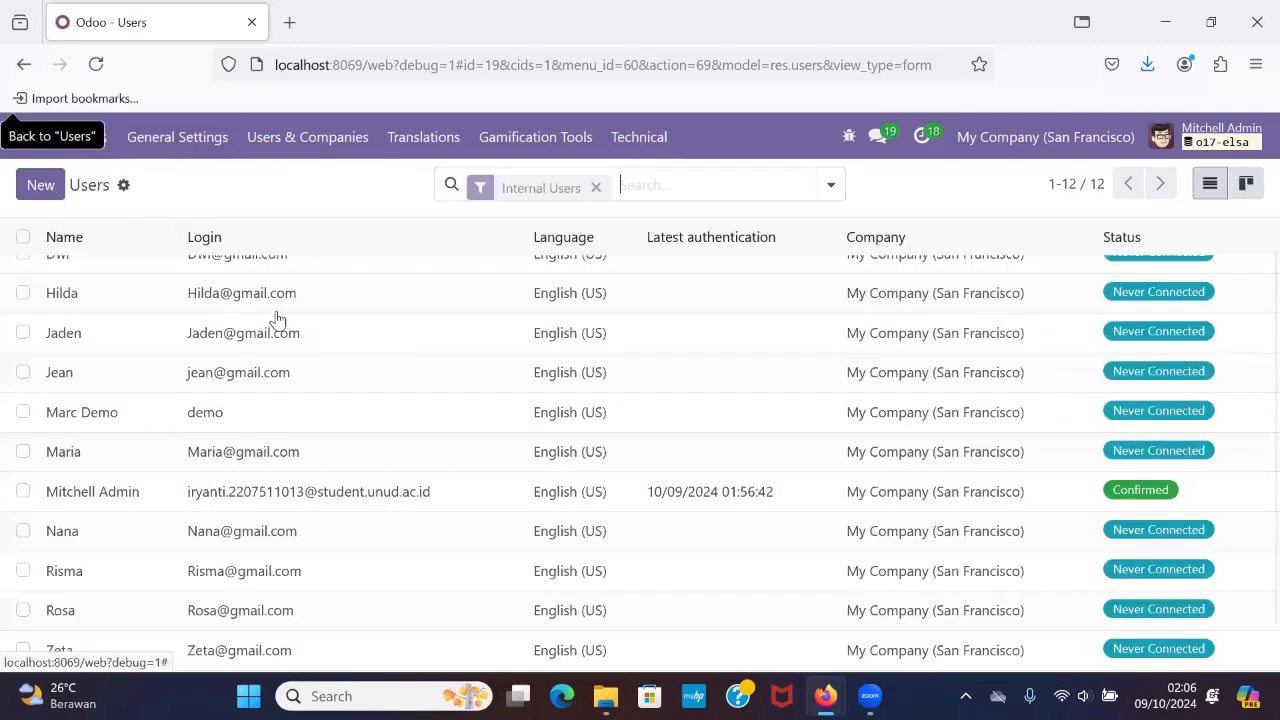
Open the sixth user's record from the Users list and go to its access rights.
{"action": "scroll", "coordinate": [290, 340], "scroll_direction": "down", "scroll_amount": 1}
{"action": "scroll", "coordinate": [290, 340], "scroll_direction": "up", "scroll_amount": 1}
{"action": "scroll", "coordinate": [290, 340], "scroll_direction": "down", "scroll_amount": 1}
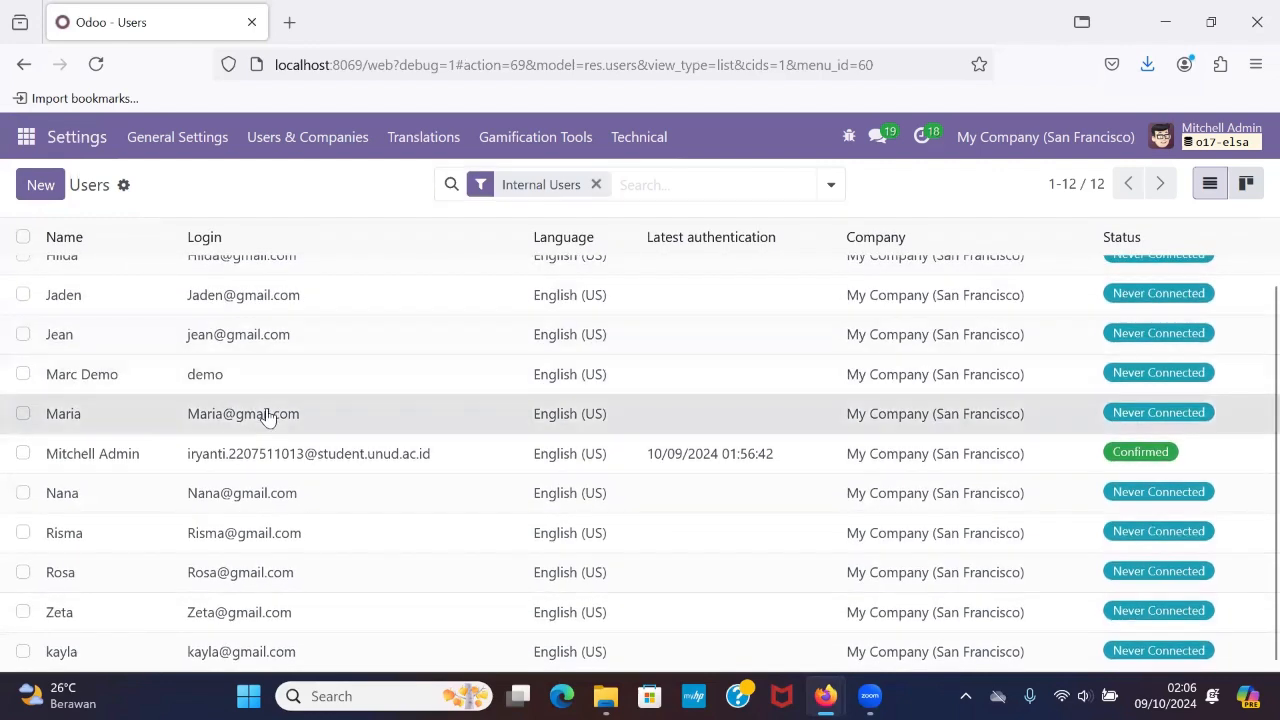
{"action": "left_click", "coordinate": [266, 413]}
{"action": "scroll", "coordinate": [378, 475], "scroll_direction": "down", "scroll_amount": 1}
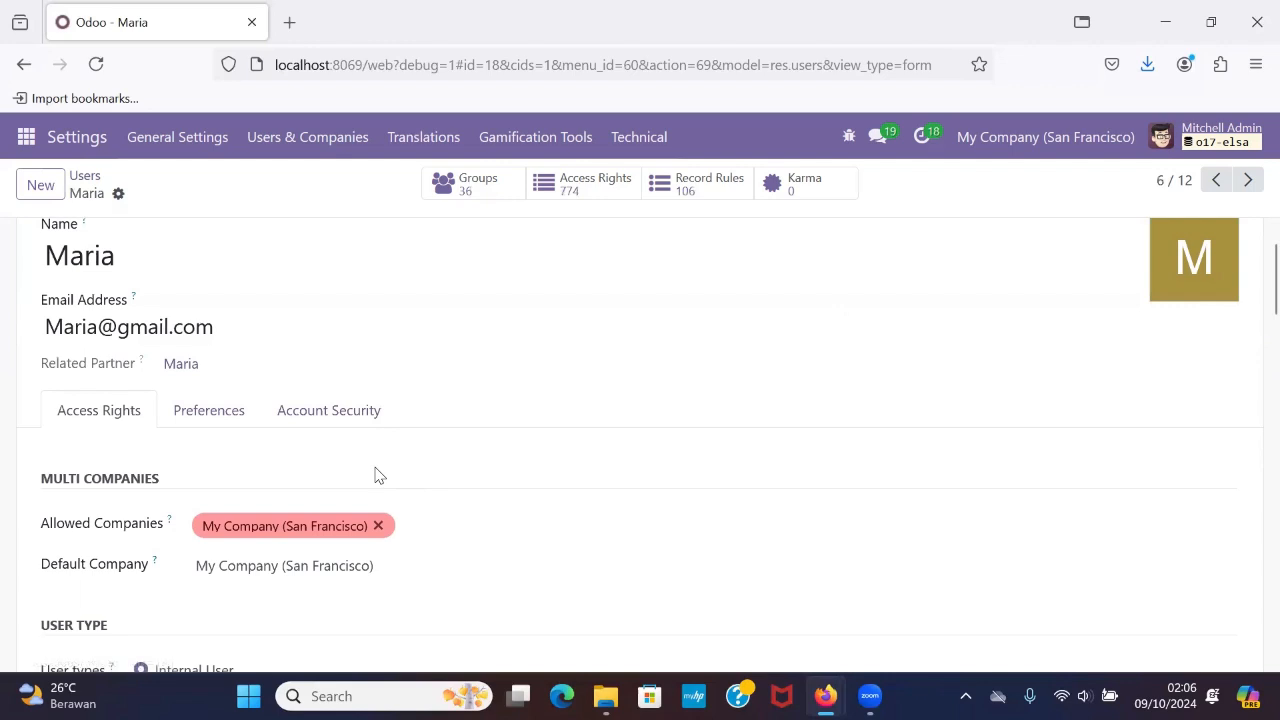
{"action": "scroll", "coordinate": [378, 475], "scroll_direction": "down", "scroll_amount": 2}
{"action": "scroll", "coordinate": [377, 472], "scroll_direction": "down", "scroll_amount": 10}
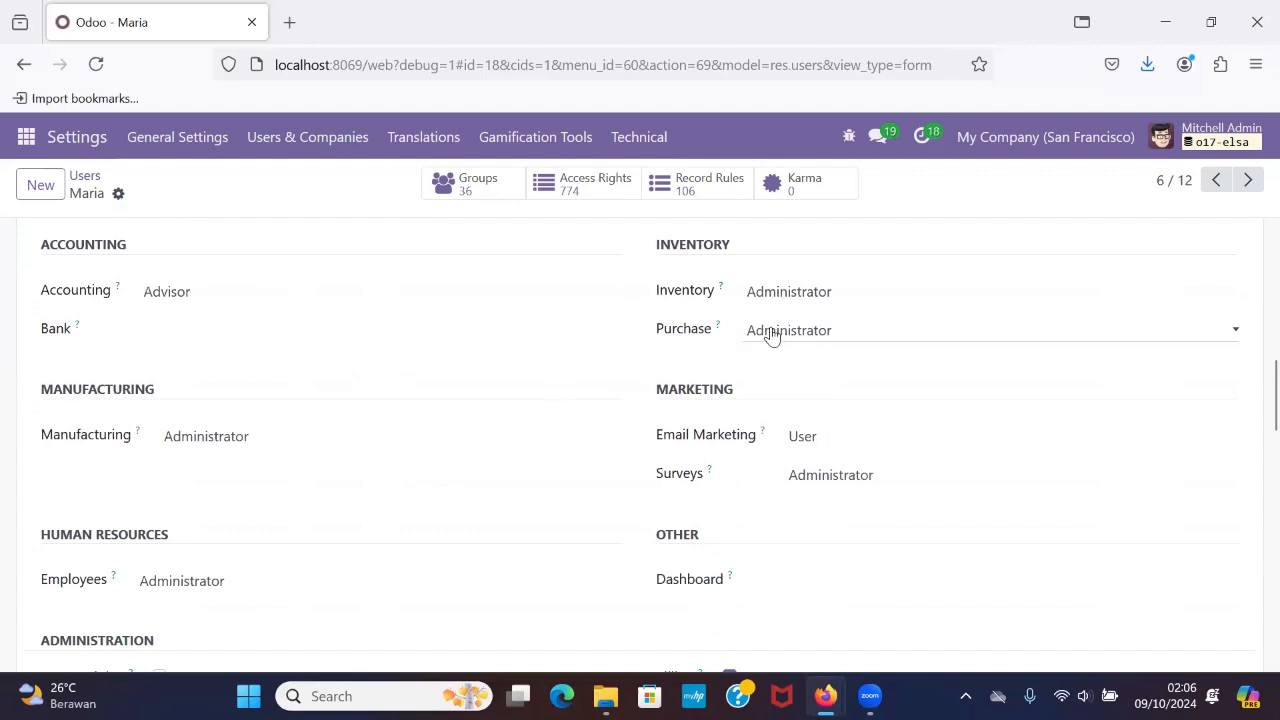
Select Administrator as the sixth user's Purchase access level.
{"action": "left_click", "coordinate": [771, 336]}
{"action": "left_click", "coordinate": [803, 424]}
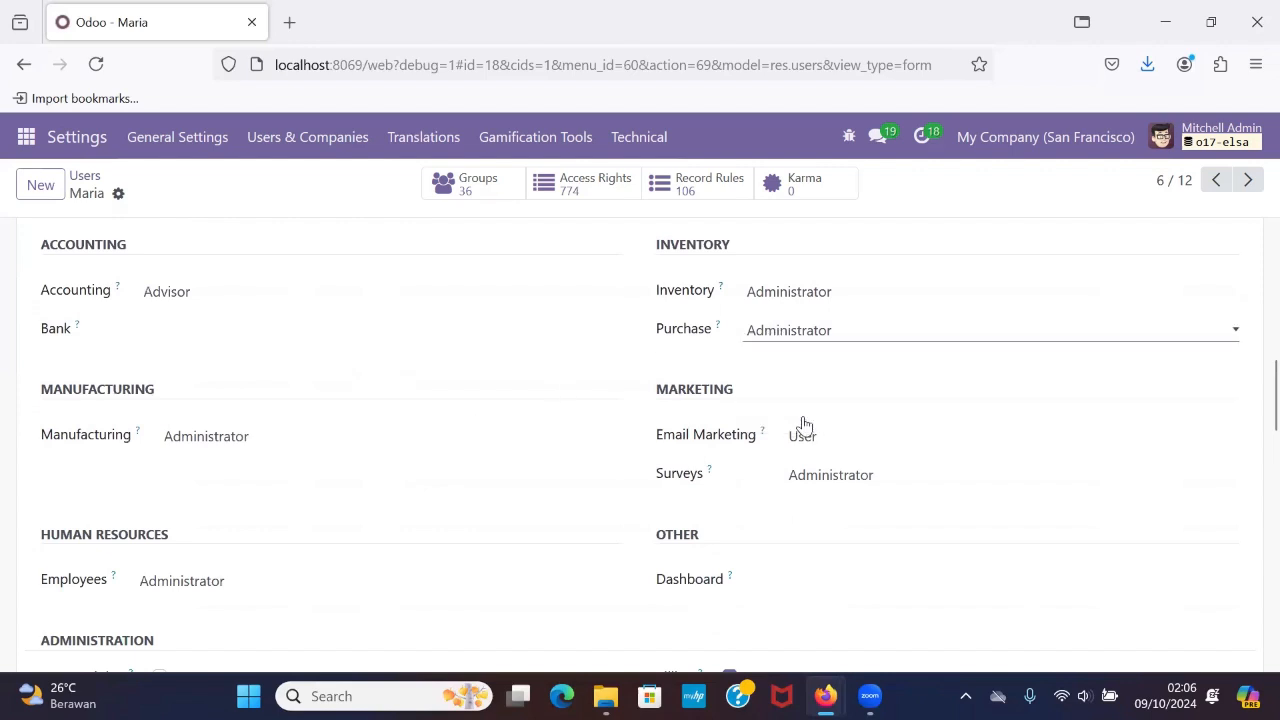
{"action": "scroll", "coordinate": [697, 405], "scroll_direction": "up", "scroll_amount": 2}
{"action": "scroll", "coordinate": [700, 404], "scroll_direction": "down", "scroll_amount": 1}
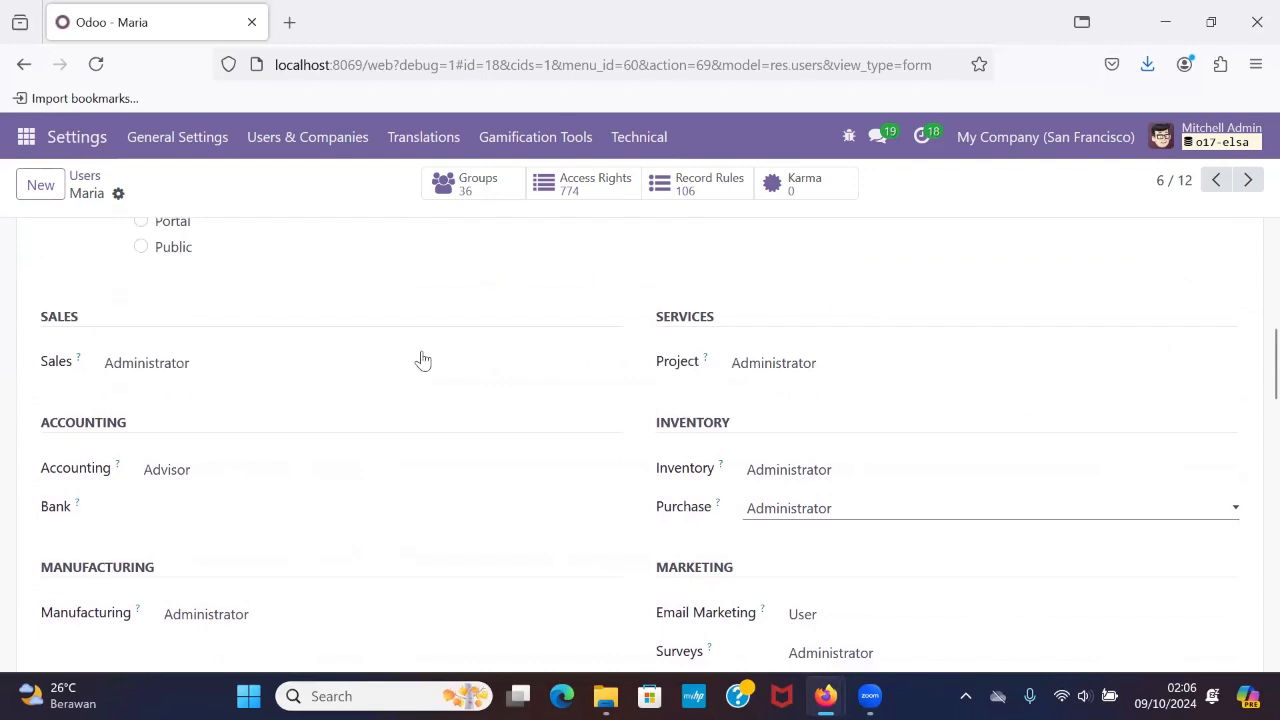
Clear the sixth user's Sales, Project and Inventory access levels, leaving all three blank.
{"action": "left_click", "coordinate": [185, 358]}
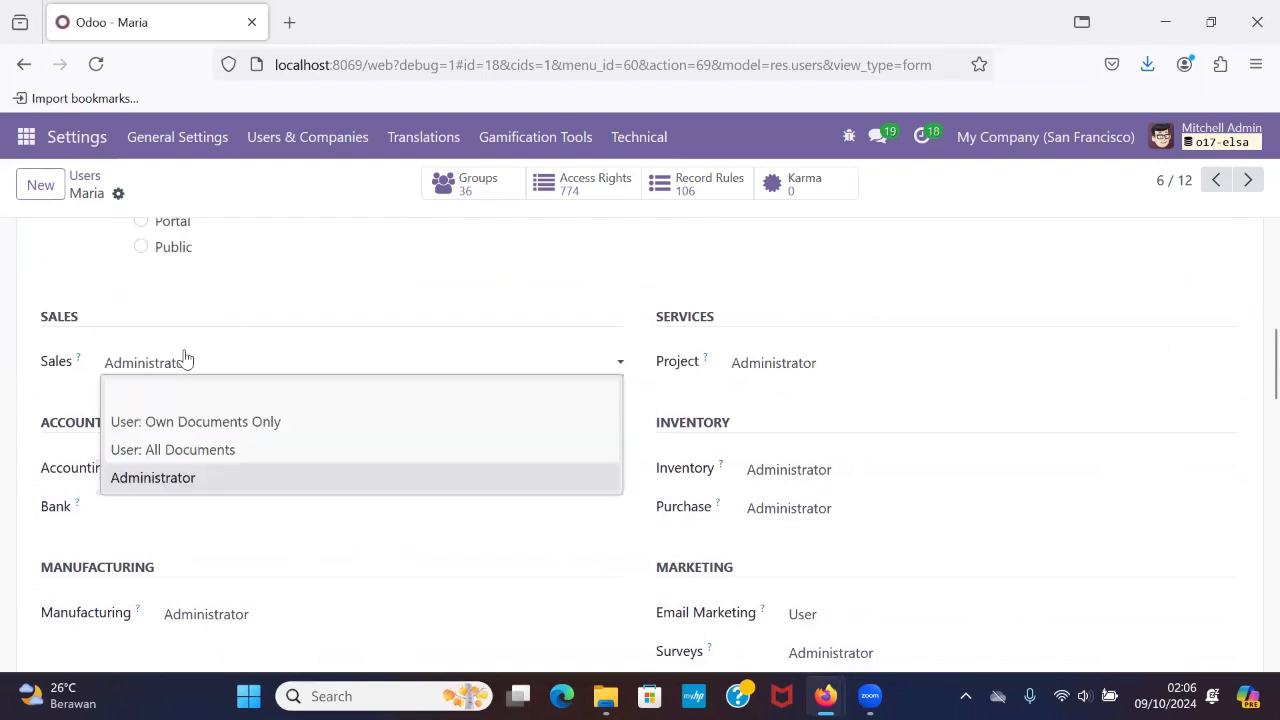
{"action": "left_click", "coordinate": [253, 389]}
{"action": "left_click", "coordinate": [718, 378]}
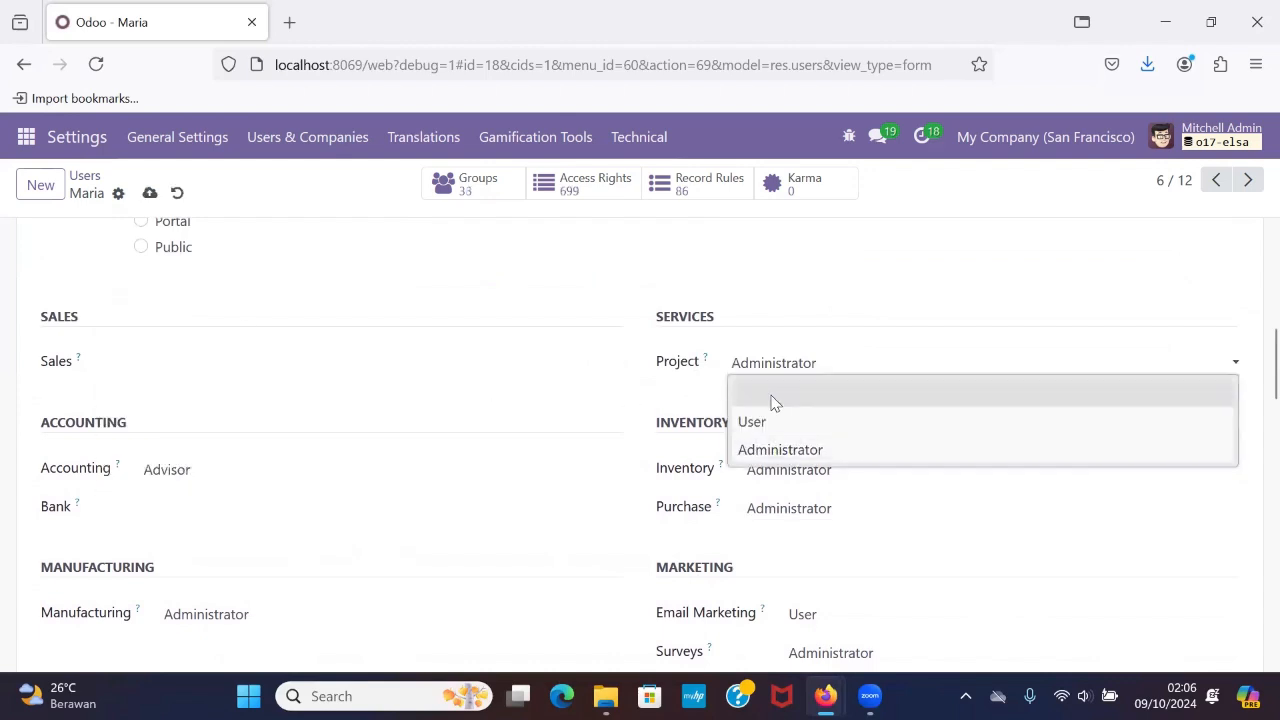
{"action": "left_click", "coordinate": [772, 403]}
{"action": "left_click", "coordinate": [783, 474]}
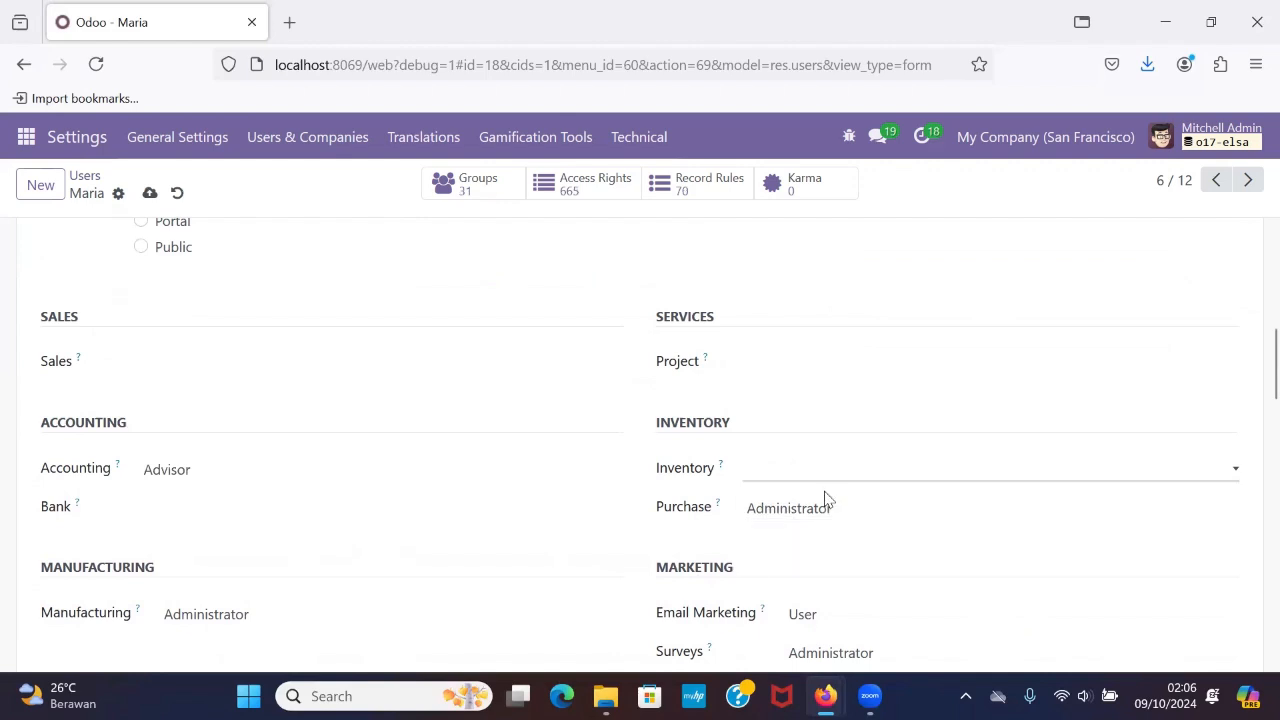
{"action": "left_click", "coordinate": [824, 491]}
Clear the sixth user's Accounting, Manufacturing and Employees access levels, leaving all three blank.
{"action": "left_click", "coordinate": [180, 543]}
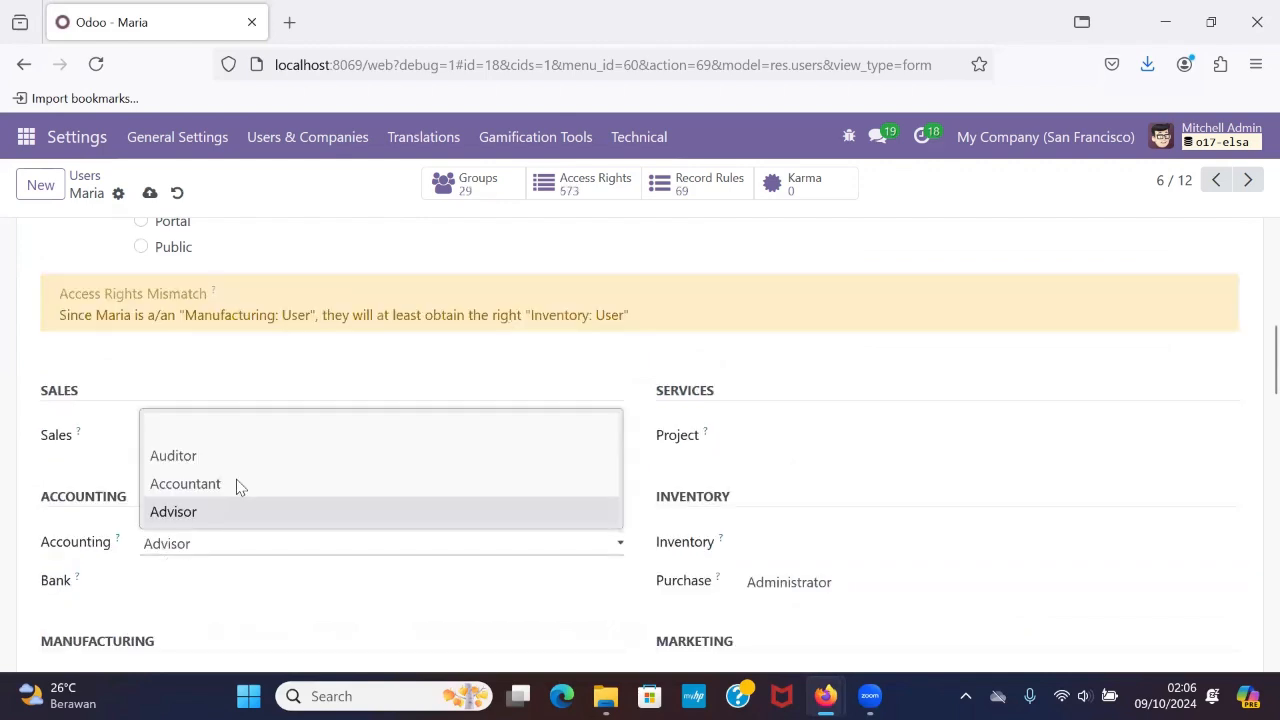
{"action": "left_click", "coordinate": [349, 431]}
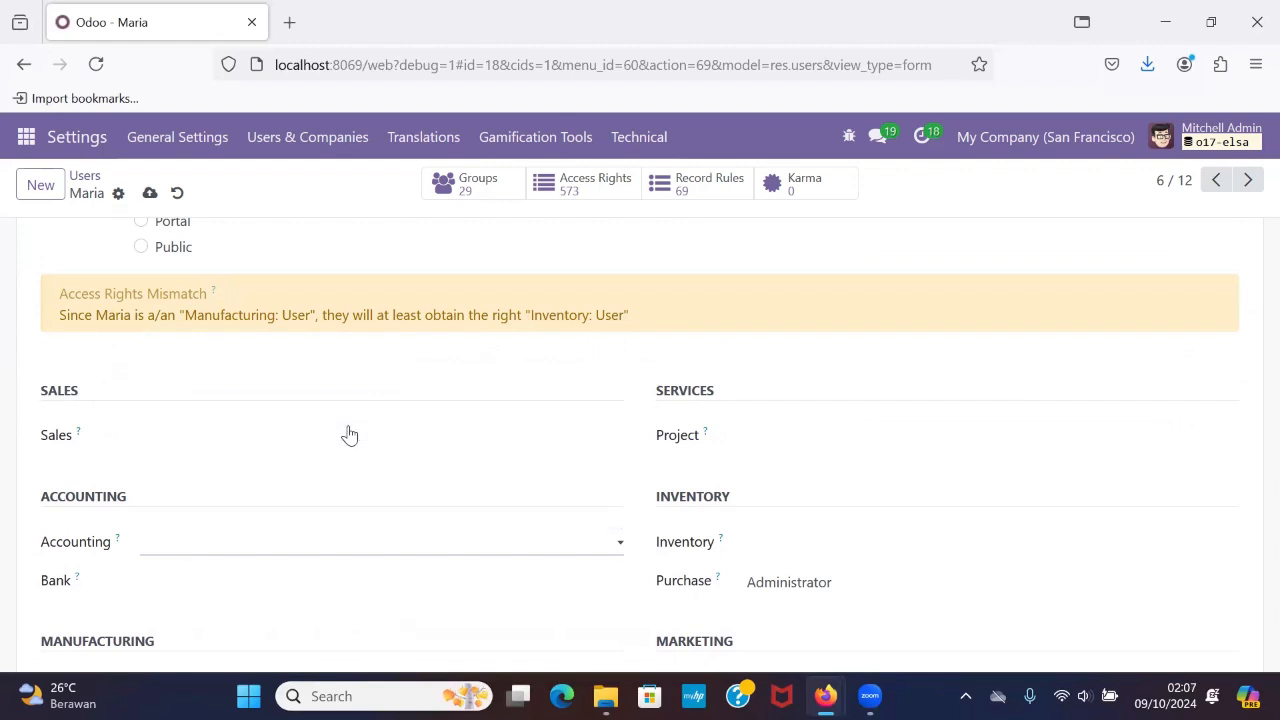
{"action": "scroll", "coordinate": [346, 434], "scroll_direction": "down", "scroll_amount": 3}
{"action": "left_click", "coordinate": [272, 415]}
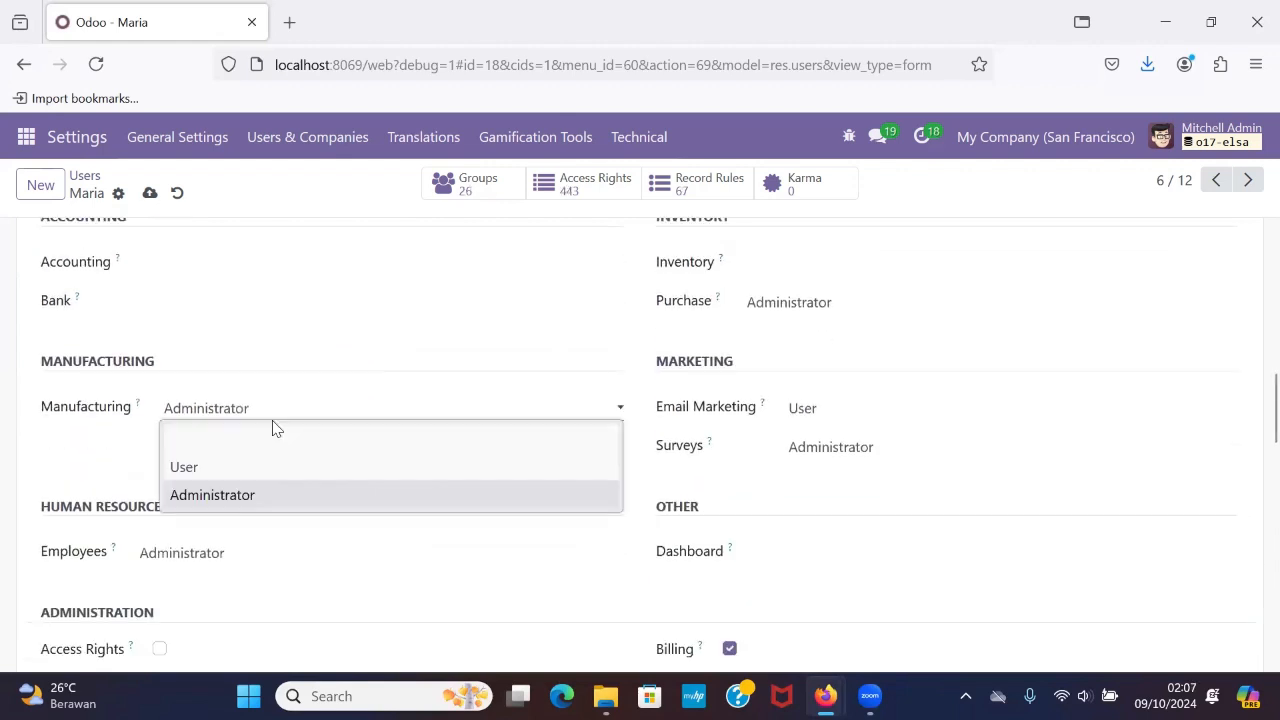
{"action": "left_click", "coordinate": [292, 446]}
{"action": "scroll", "coordinate": [291, 451], "scroll_direction": "down", "scroll_amount": 1}
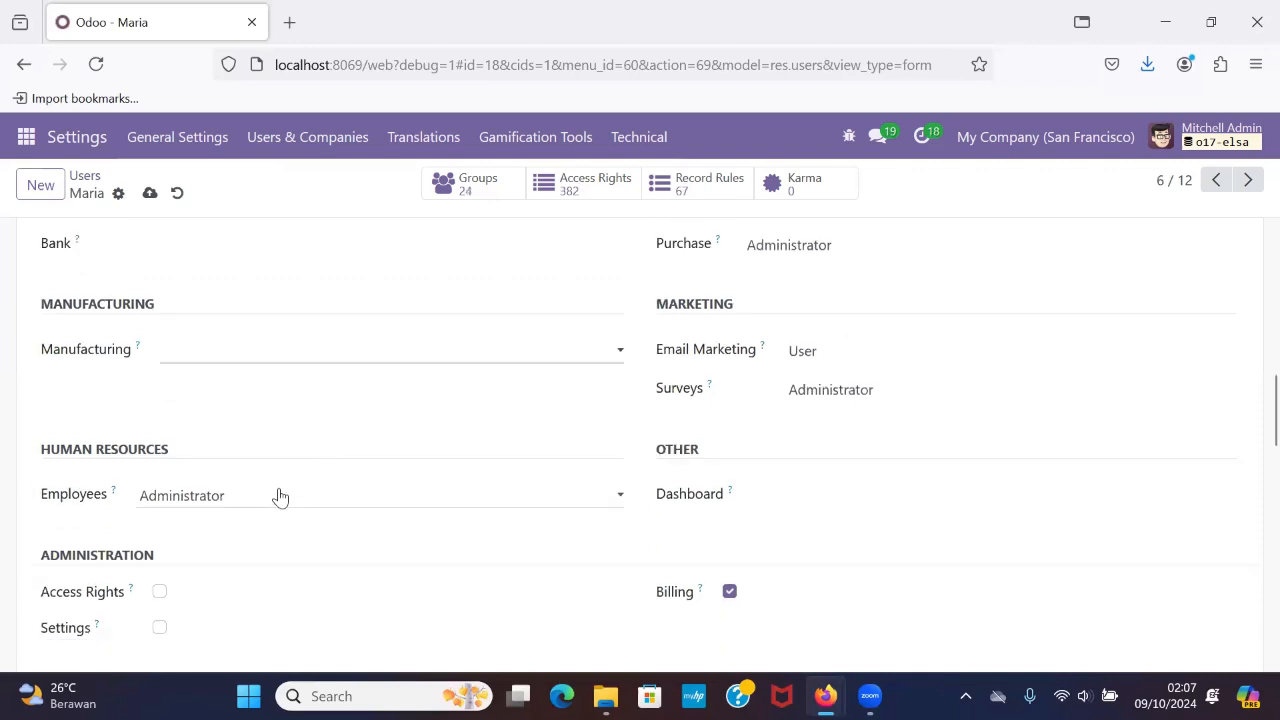
{"action": "left_click", "coordinate": [280, 497]}
{"action": "left_click", "coordinate": [306, 534]}
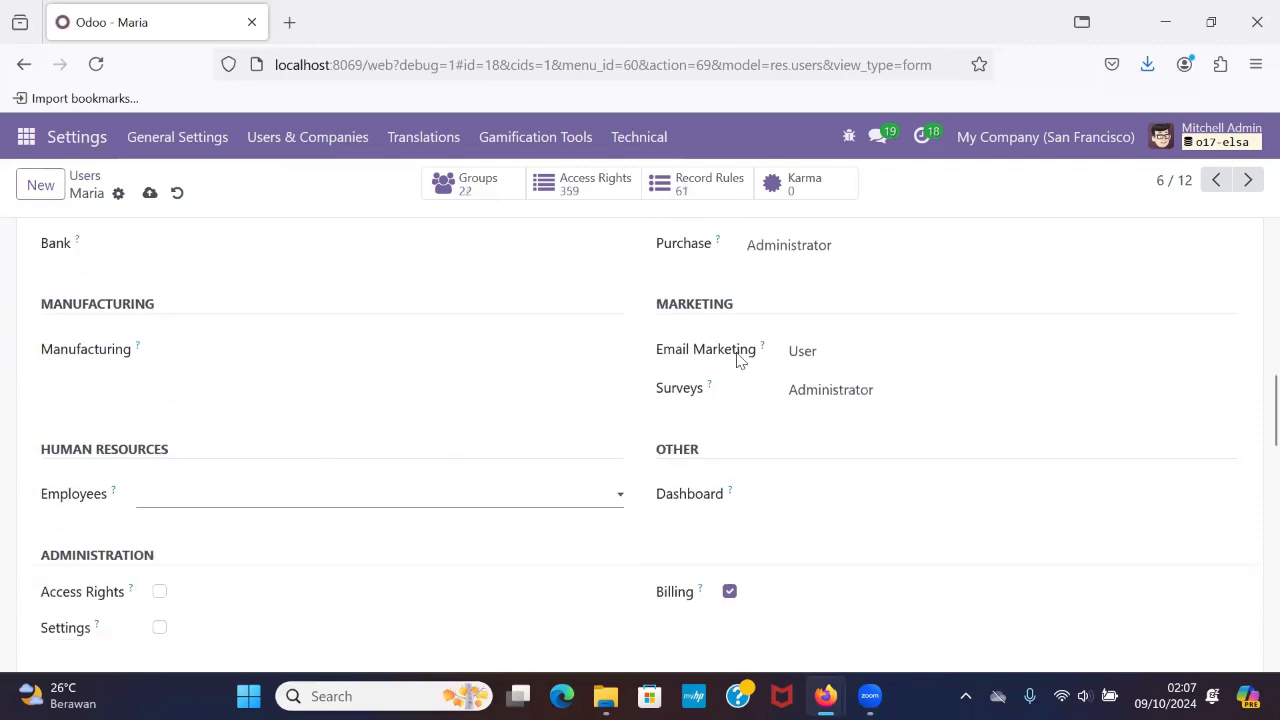
Clear the sixth user's Email Marketing and Surveys access levels and check the remaining access rights.
{"action": "left_click", "coordinate": [806, 362]}
{"action": "left_click", "coordinate": [833, 372]}
{"action": "left_click", "coordinate": [831, 389]}
{"action": "left_click", "coordinate": [843, 417]}
{"action": "scroll", "coordinate": [843, 419], "scroll_direction": "up", "scroll_amount": 4}
{"action": "scroll", "coordinate": [843, 419], "scroll_direction": "down", "scroll_amount": 2}
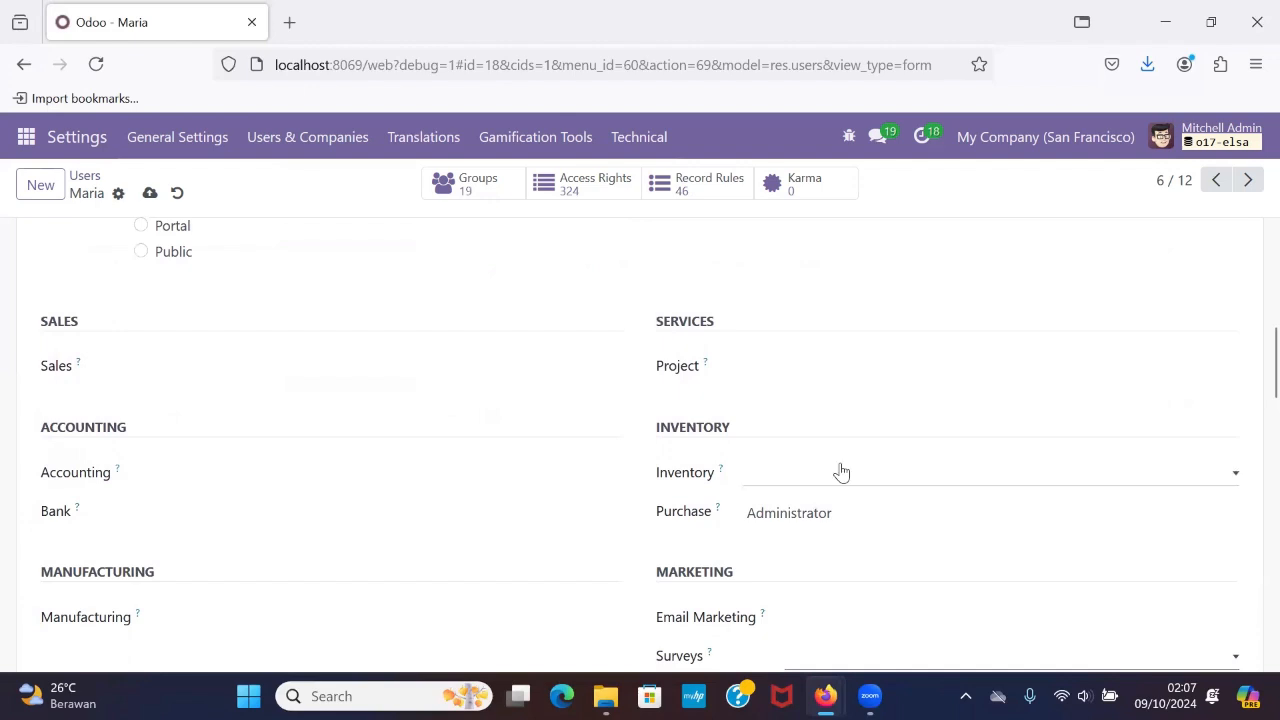
{"action": "scroll", "coordinate": [841, 472], "scroll_direction": "up", "scroll_amount": 1}
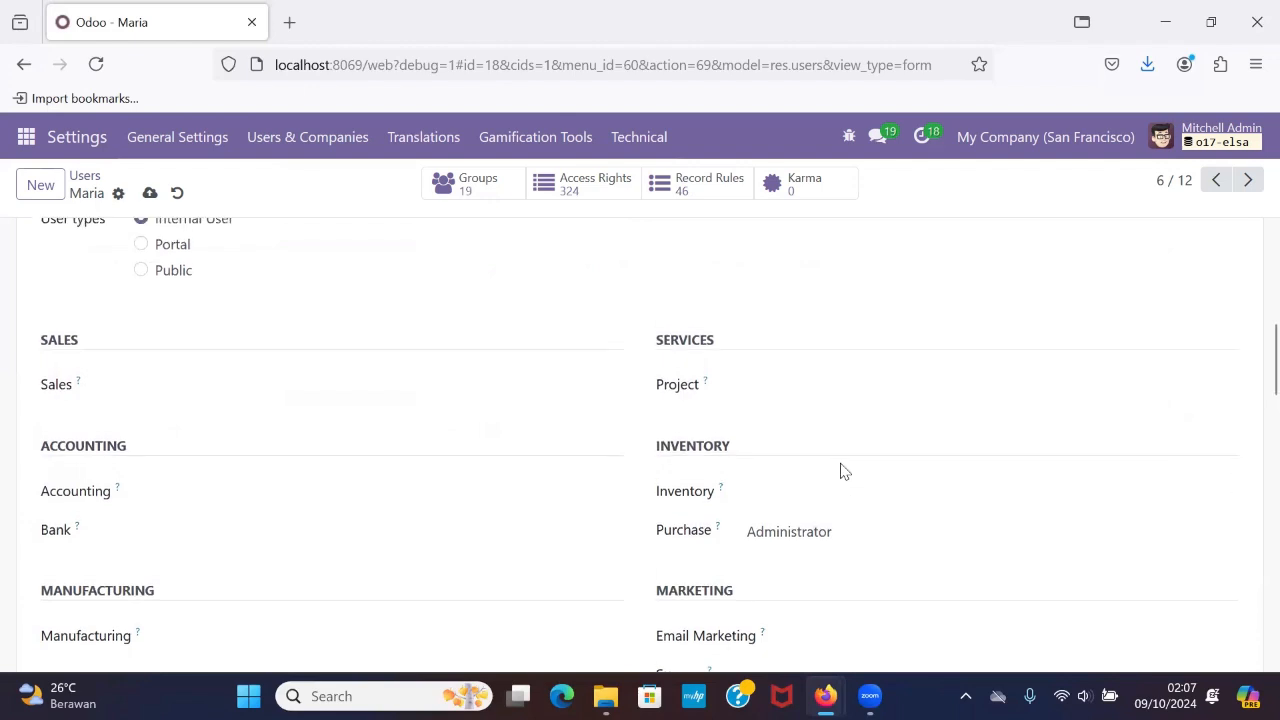
Turn off Contact Creation in the sixth user's extra rights, review the access levels and save the record.
{"action": "scroll", "coordinate": [841, 471], "scroll_direction": "down", "scroll_amount": 9}
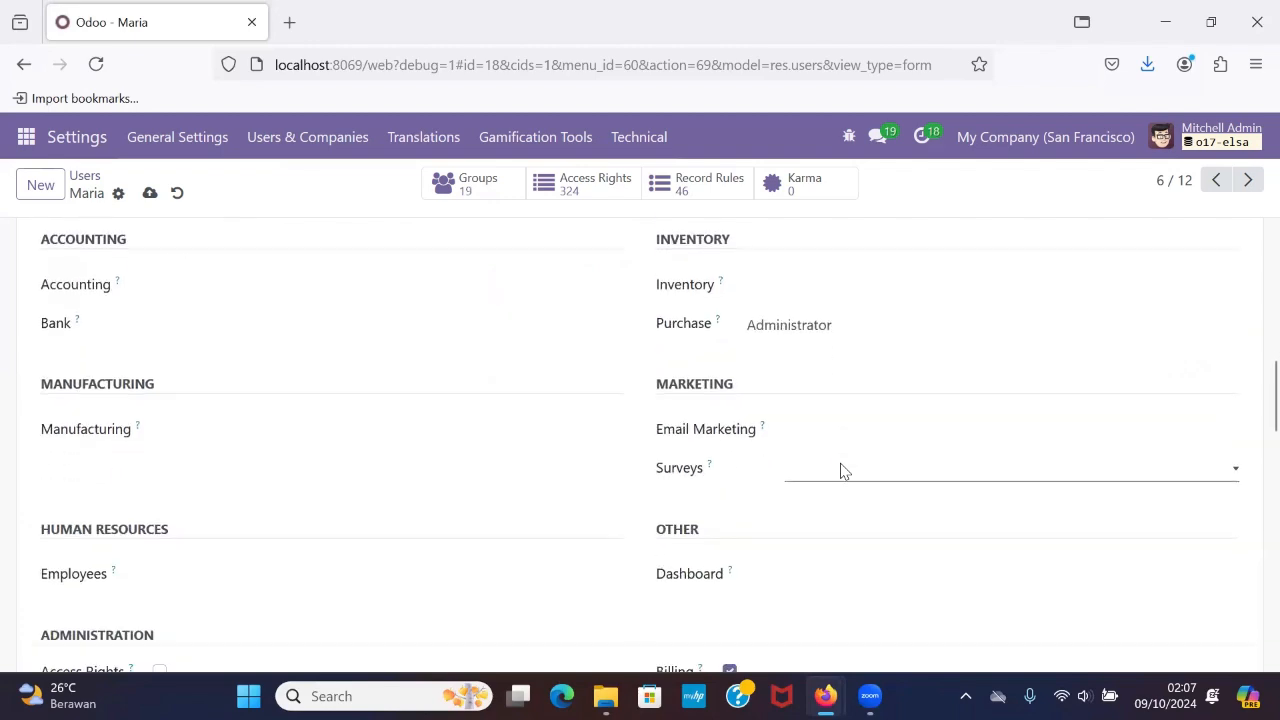
{"action": "scroll", "coordinate": [841, 472], "scroll_direction": "down", "scroll_amount": 12}
{"action": "scroll", "coordinate": [841, 472], "scroll_direction": "up", "scroll_amount": 8}
{"action": "scroll", "coordinate": [841, 472], "scroll_direction": "down", "scroll_amount": 9}
{"action": "scroll", "coordinate": [841, 472], "scroll_direction": "down", "scroll_amount": 3}
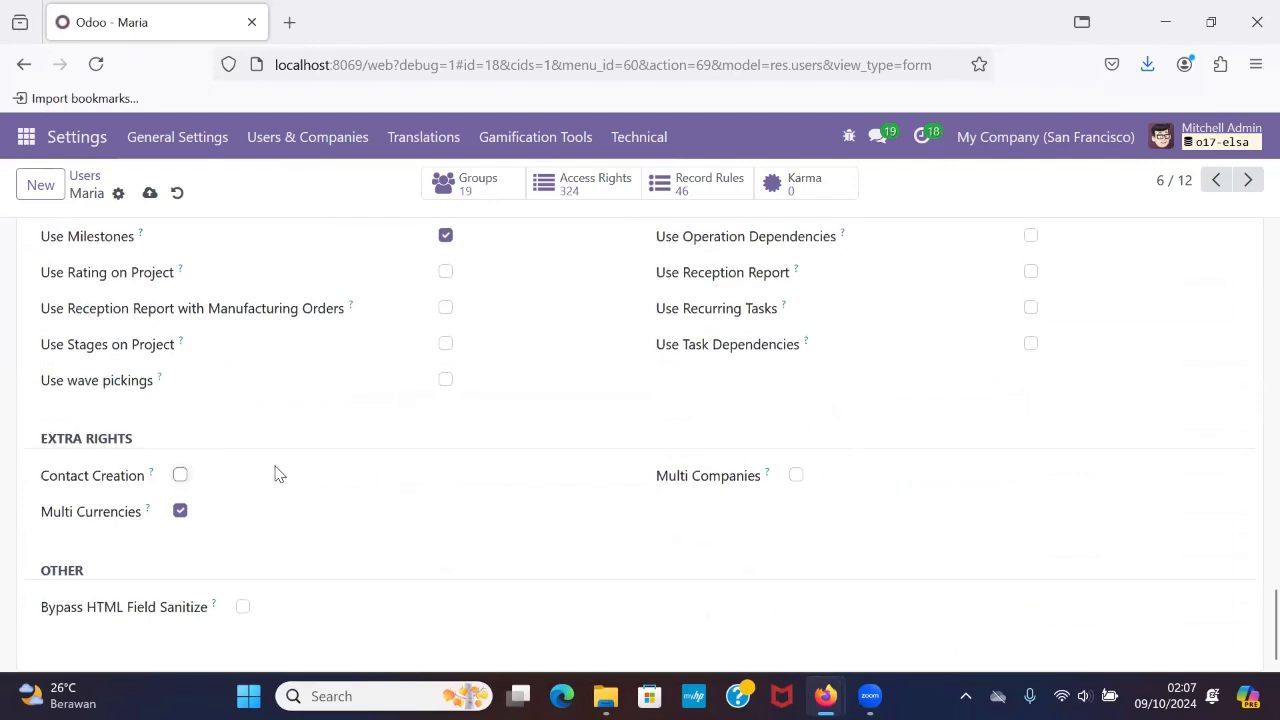
{"action": "scroll", "coordinate": [278, 474], "scroll_direction": "up", "scroll_amount": 15}
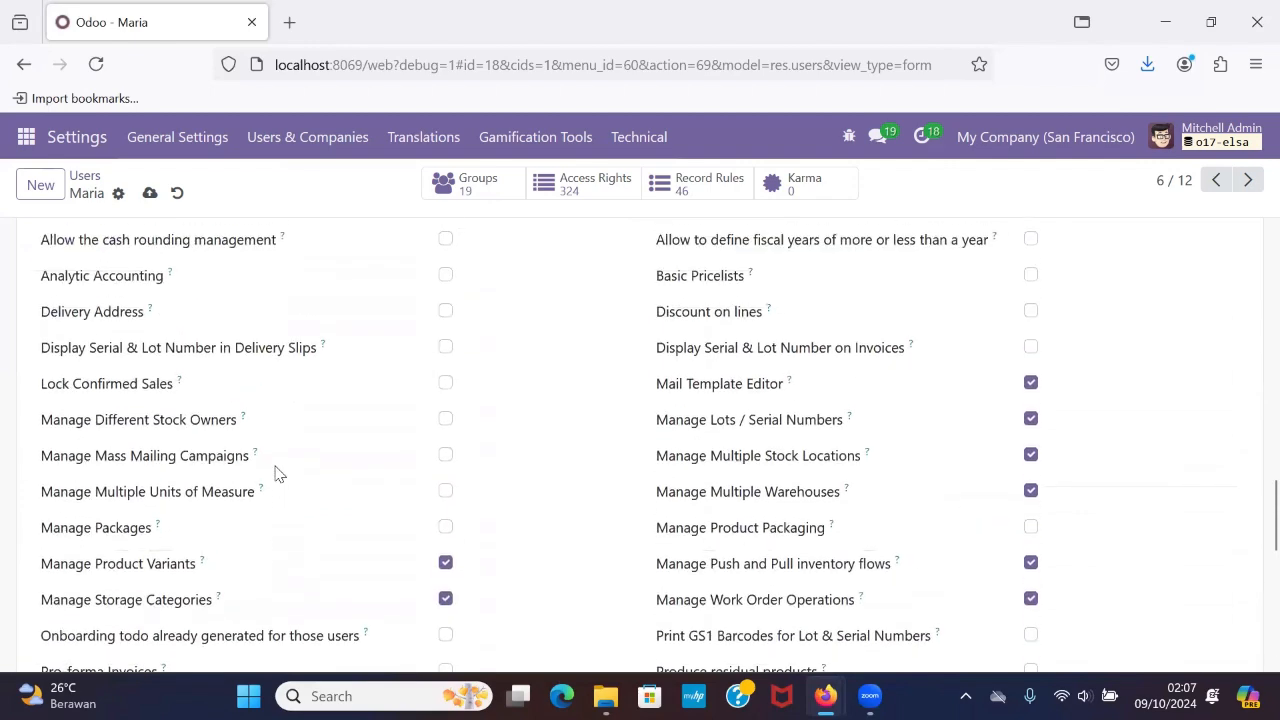
{"action": "scroll", "coordinate": [278, 474], "scroll_direction": "up", "scroll_amount": 18}
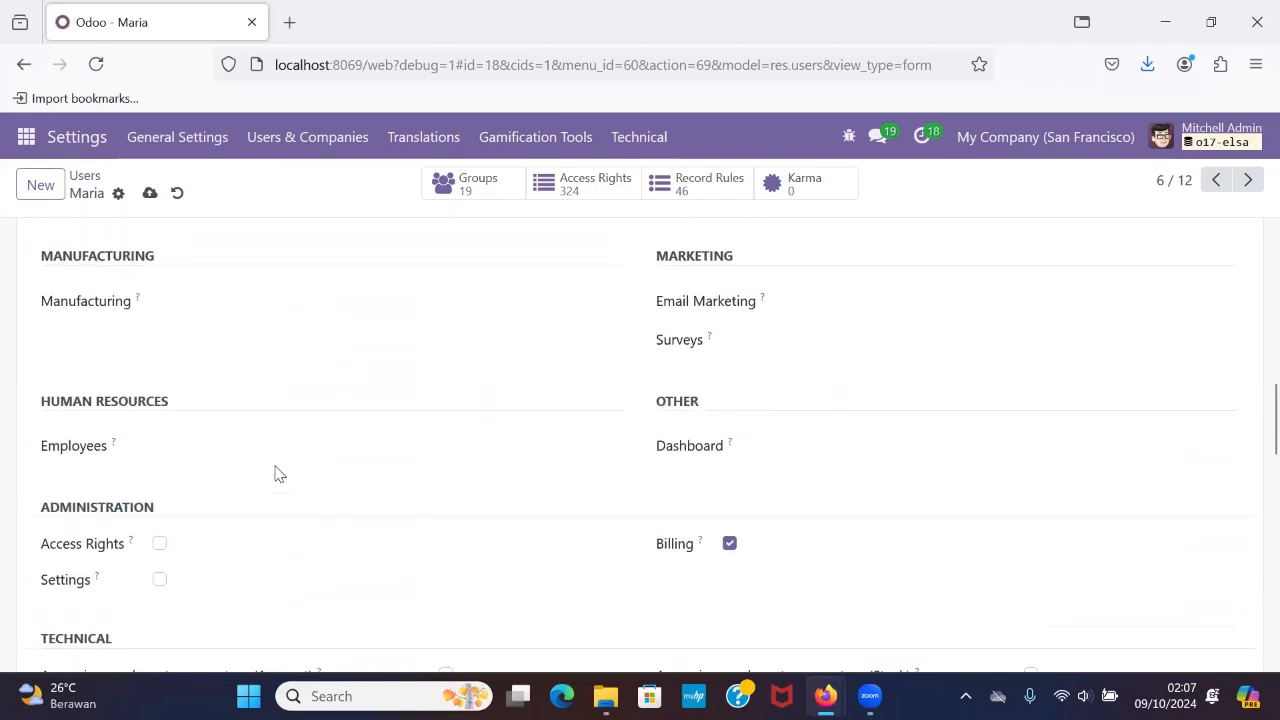
{"action": "scroll", "coordinate": [278, 474], "scroll_direction": "up", "scroll_amount": 5}
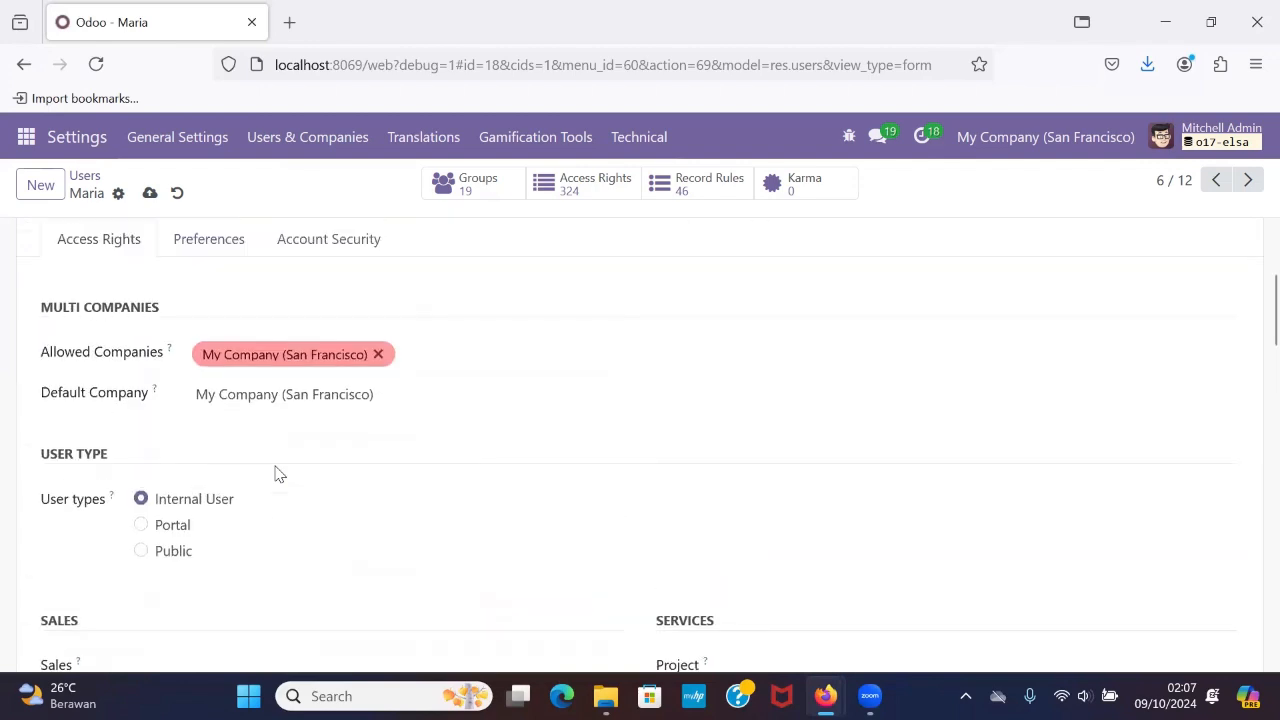
{"action": "left_click", "coordinate": [152, 196]}
{"action": "scroll", "coordinate": [440, 451], "scroll_direction": "down", "scroll_amount": 6}
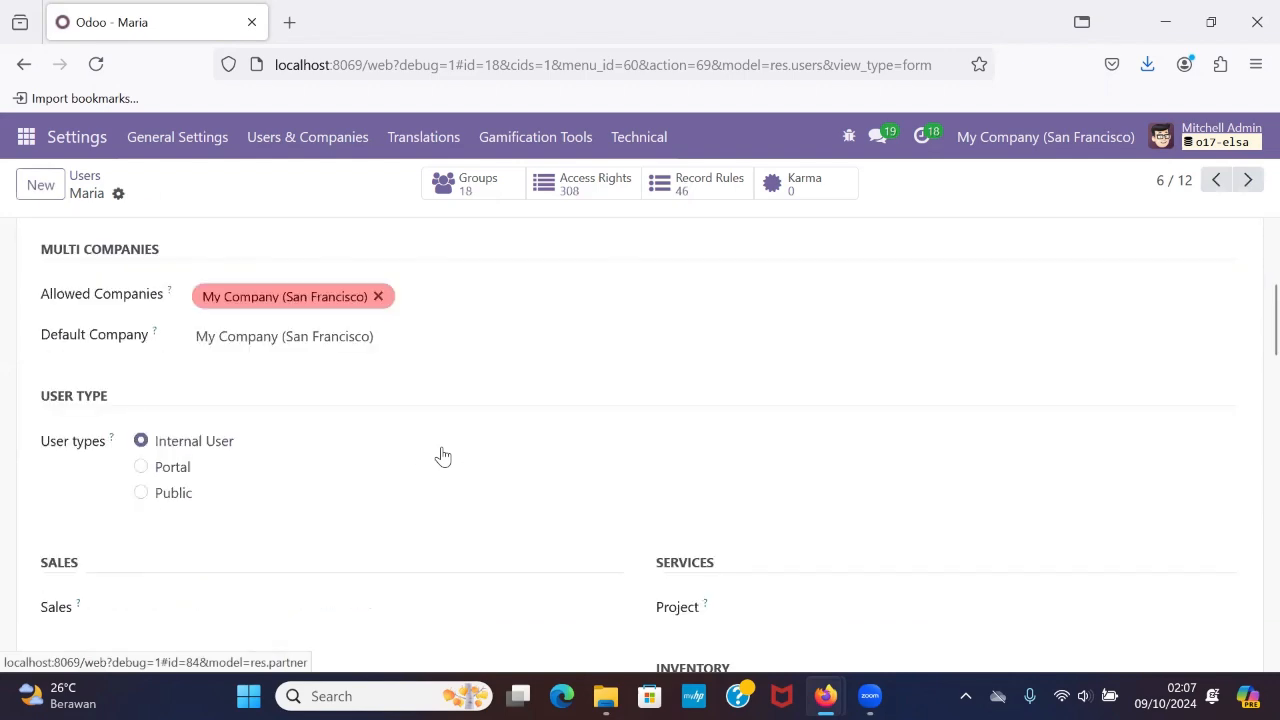
{"action": "scroll", "coordinate": [443, 451], "scroll_direction": "up", "scroll_amount": 7}
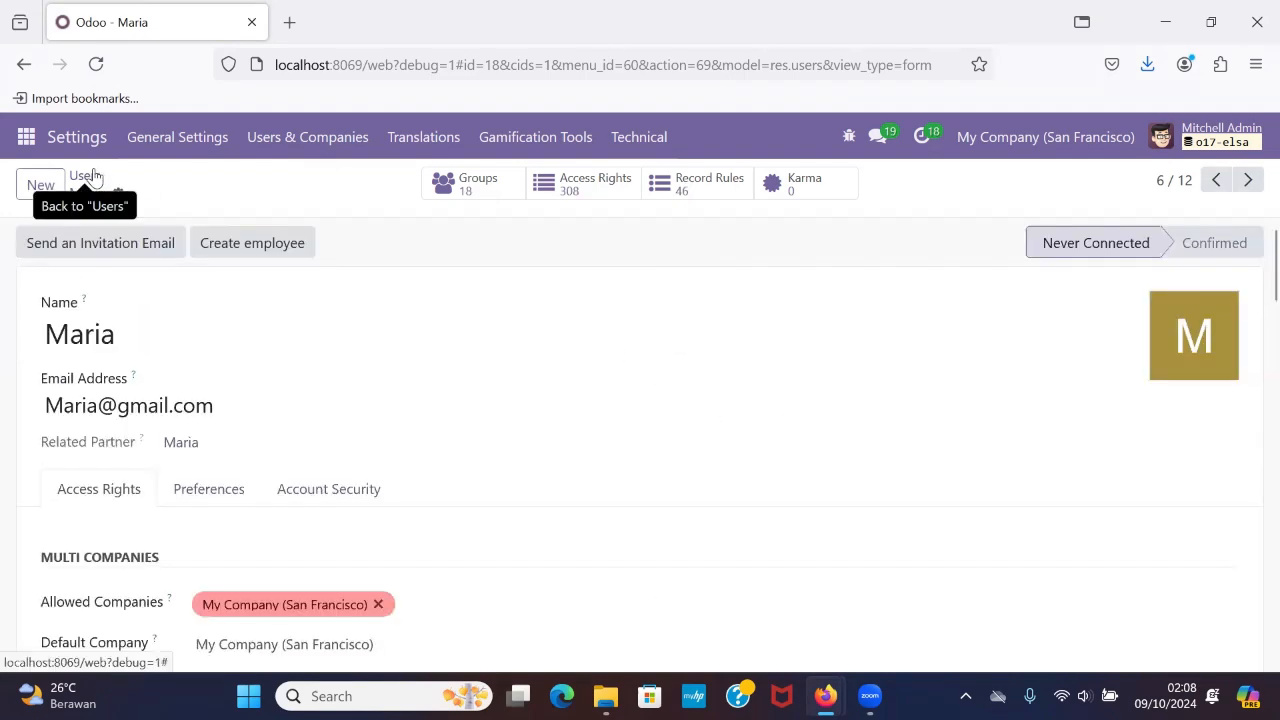
Return to the users list and open the ninth user's record.
{"action": "left_click", "coordinate": [85, 176]}
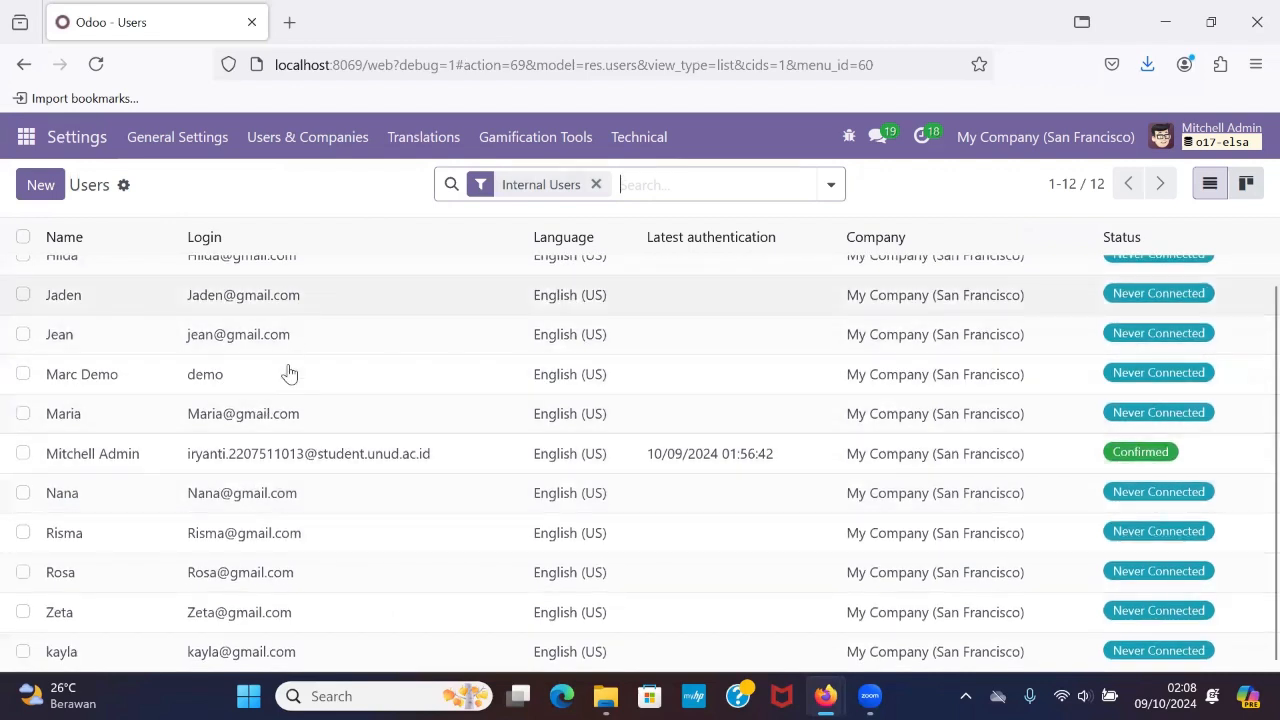
{"action": "left_click", "coordinate": [250, 535]}
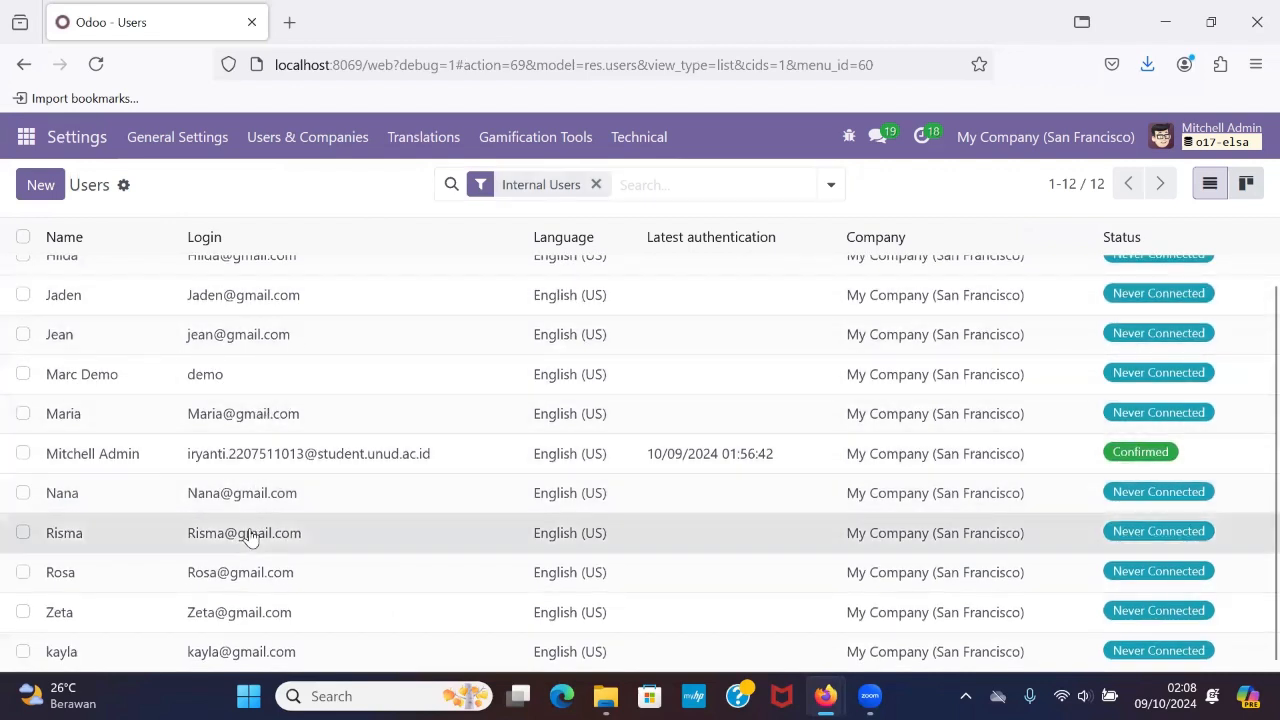
{"action": "scroll", "coordinate": [491, 548], "scroll_direction": "down", "scroll_amount": 2}
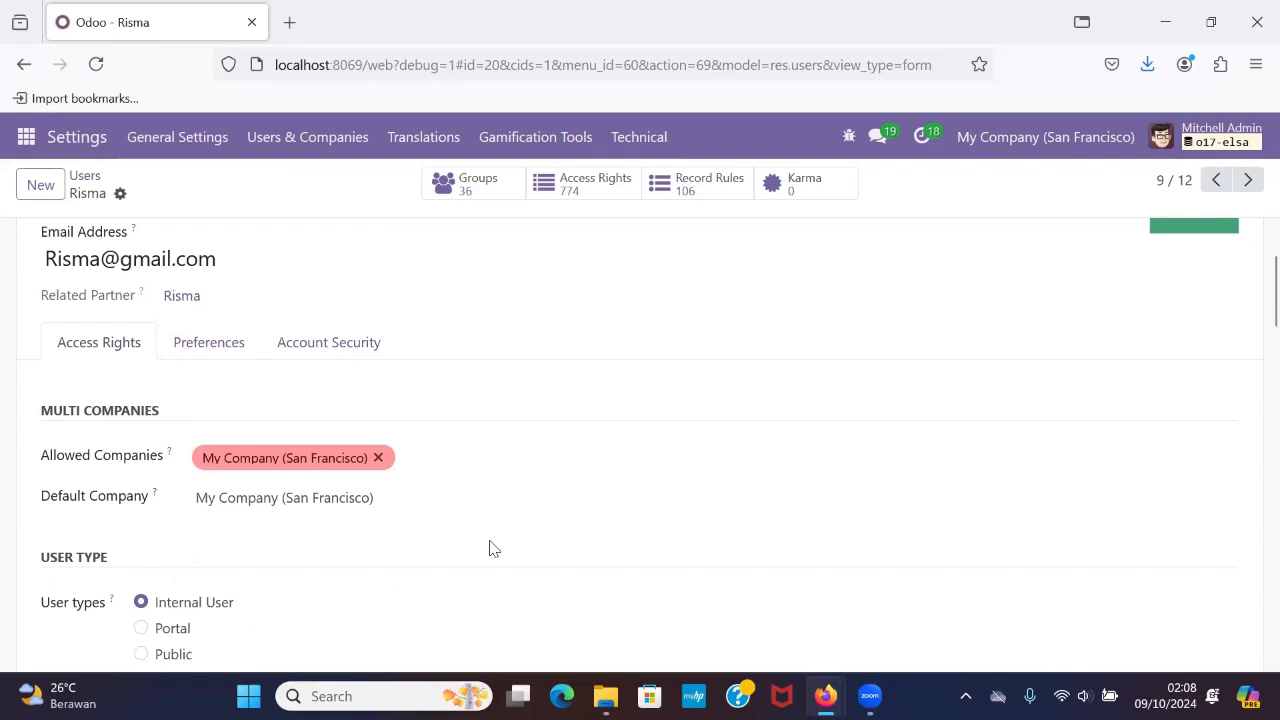
{"action": "scroll", "coordinate": [491, 548], "scroll_direction": "up", "scroll_amount": 1}
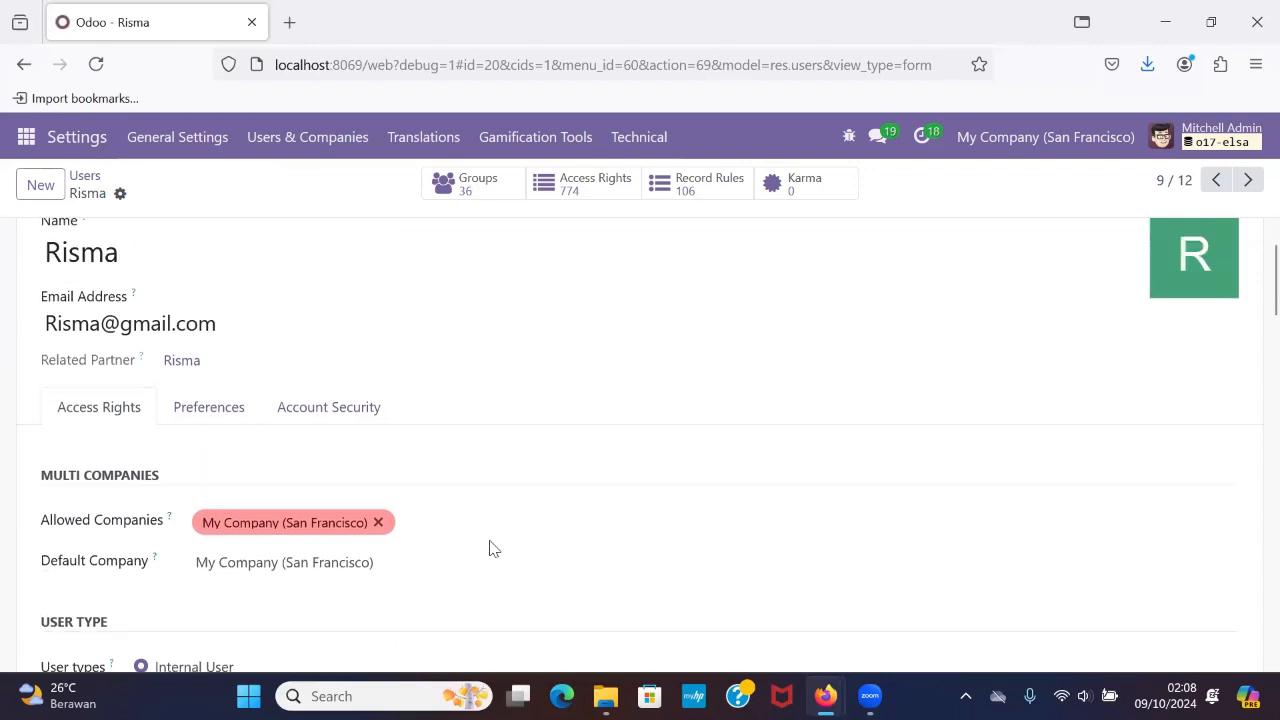
Set the ninth user's Accounting access level to Accountant.
{"action": "scroll", "coordinate": [491, 548], "scroll_direction": "down", "scroll_amount": 6}
{"action": "scroll", "coordinate": [491, 548], "scroll_direction": "down", "scroll_amount": 2}
{"action": "scroll", "coordinate": [491, 548], "scroll_direction": "up", "scroll_amount": 1}
{"action": "scroll", "coordinate": [491, 548], "scroll_direction": "down", "scroll_amount": 2}
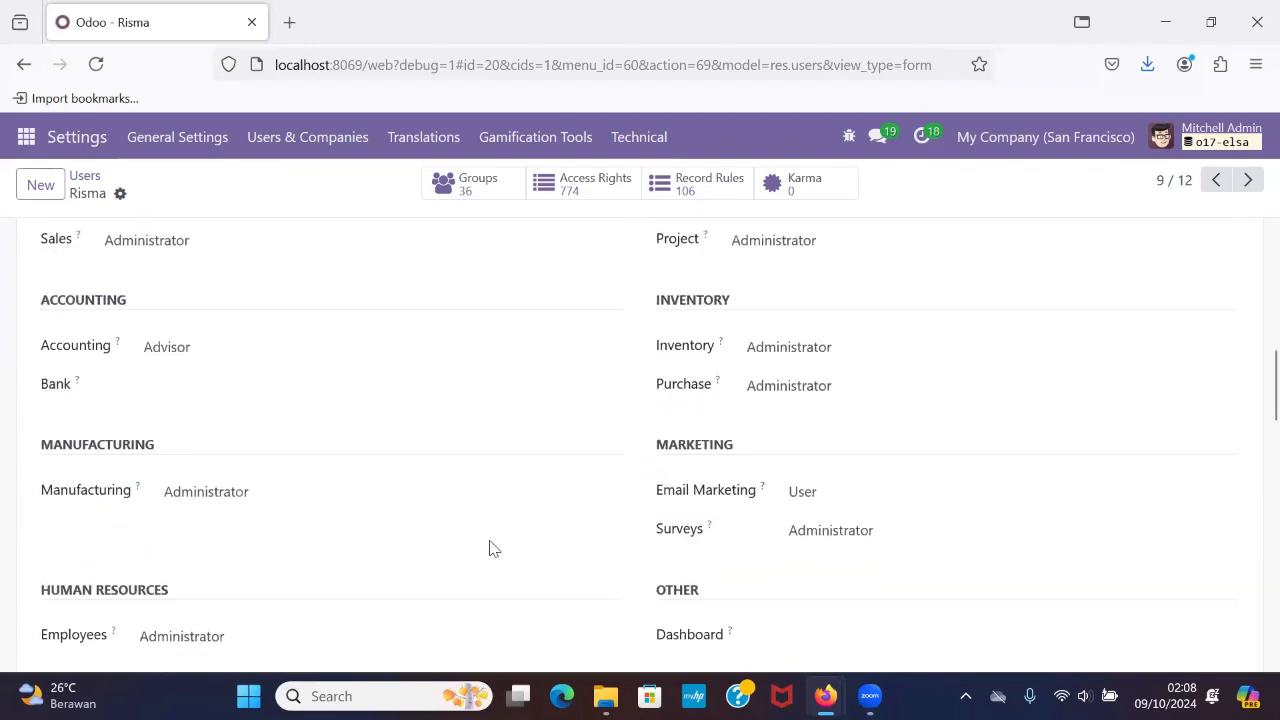
{"action": "scroll", "coordinate": [491, 548], "scroll_direction": "down", "scroll_amount": 2}
{"action": "scroll", "coordinate": [491, 548], "scroll_direction": "down", "scroll_amount": 2}
{"action": "scroll", "coordinate": [491, 548], "scroll_direction": "up", "scroll_amount": 5}
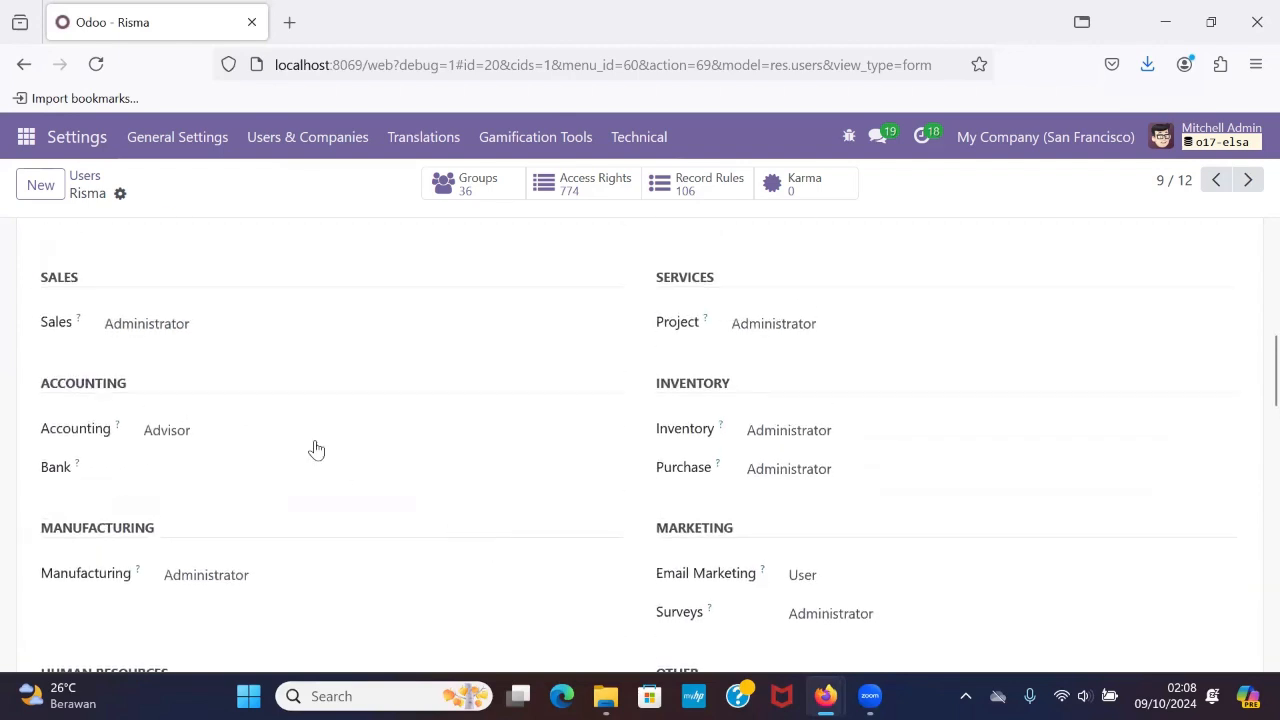
{"action": "left_click", "coordinate": [308, 444]}
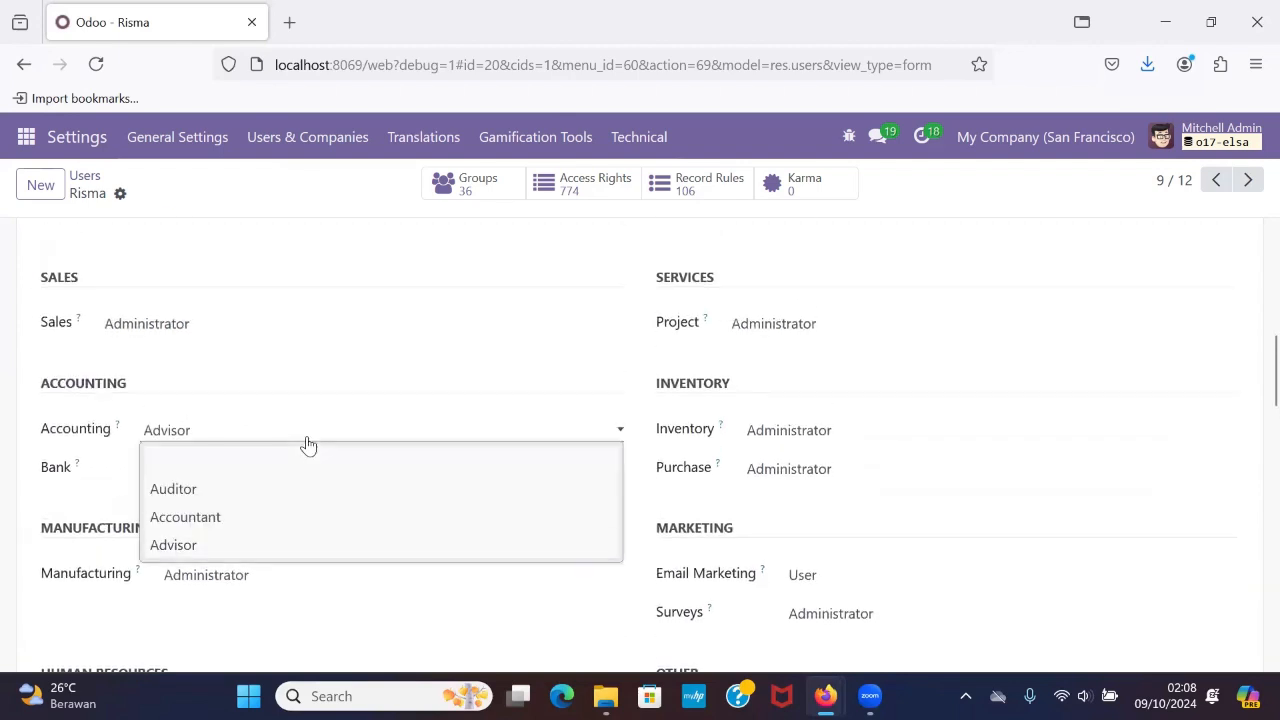
{"action": "left_click", "coordinate": [340, 515]}
Clear the ninth user's Sales, Project and Inventory access levels, leaving all three blank.
{"action": "scroll", "coordinate": [340, 515], "scroll_direction": "up", "scroll_amount": 2}
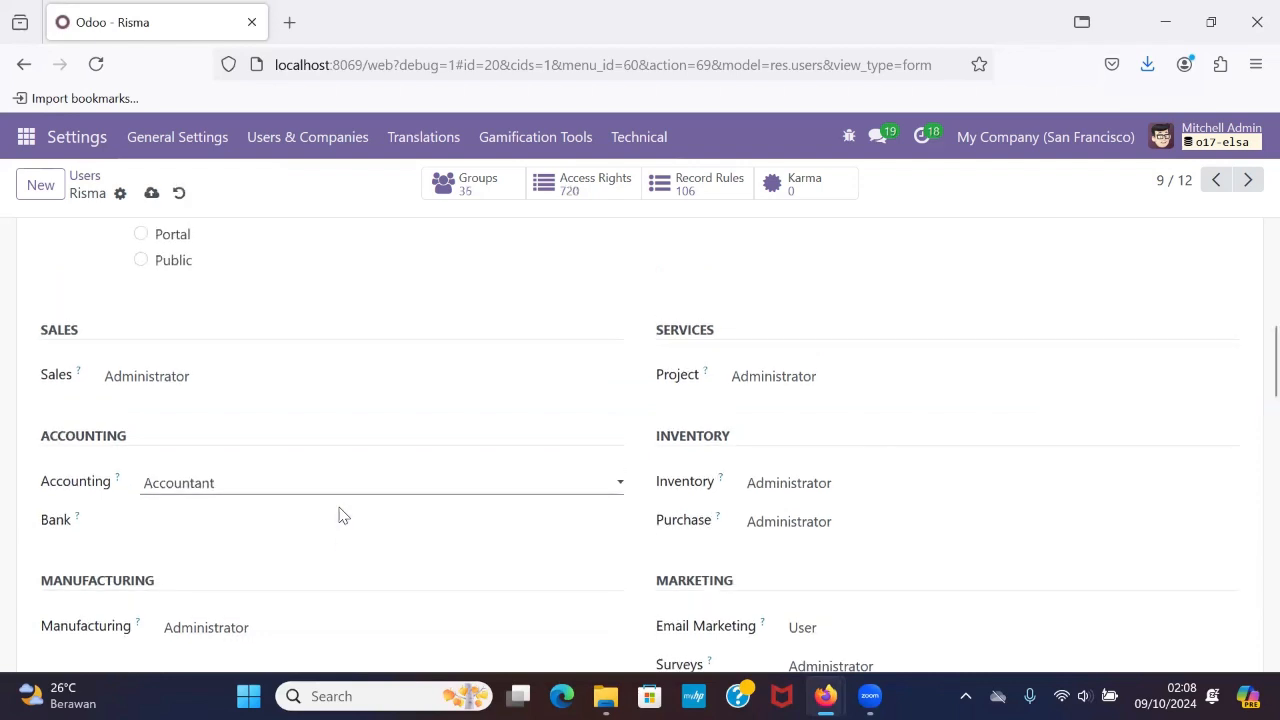
{"action": "left_click", "coordinate": [417, 403]}
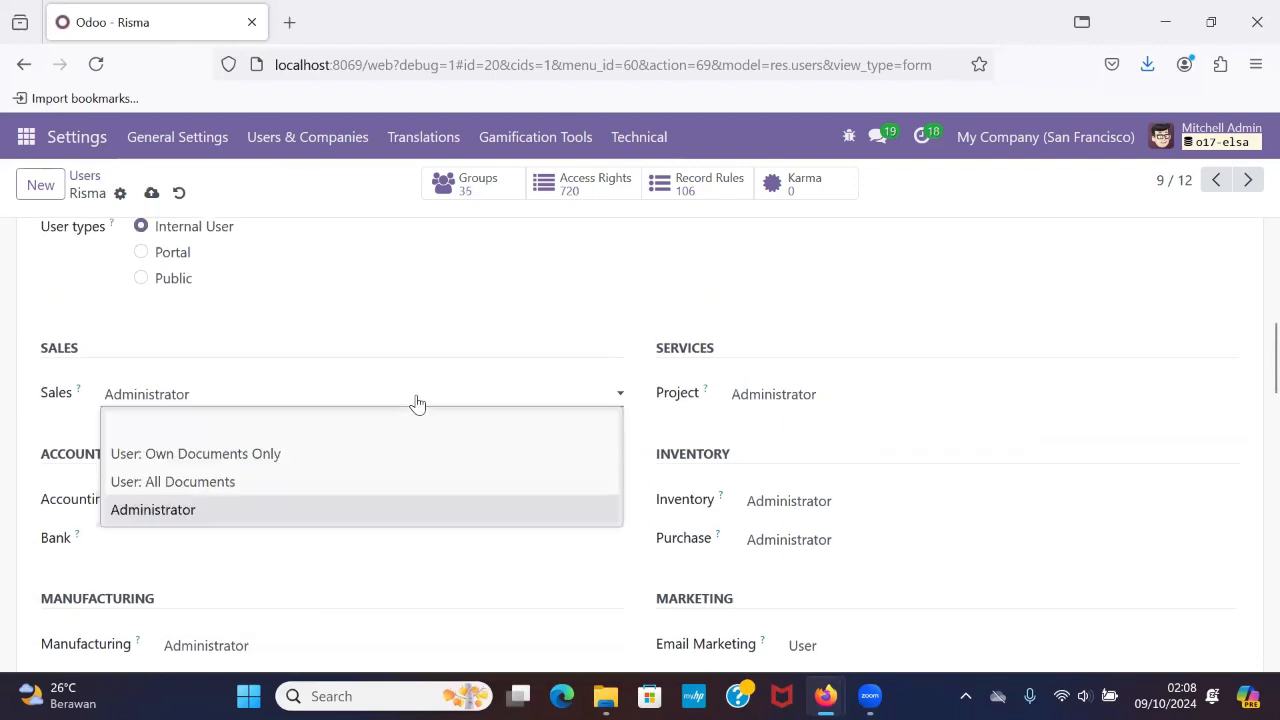
{"action": "left_click", "coordinate": [414, 420]}
{"action": "left_click", "coordinate": [782, 396]}
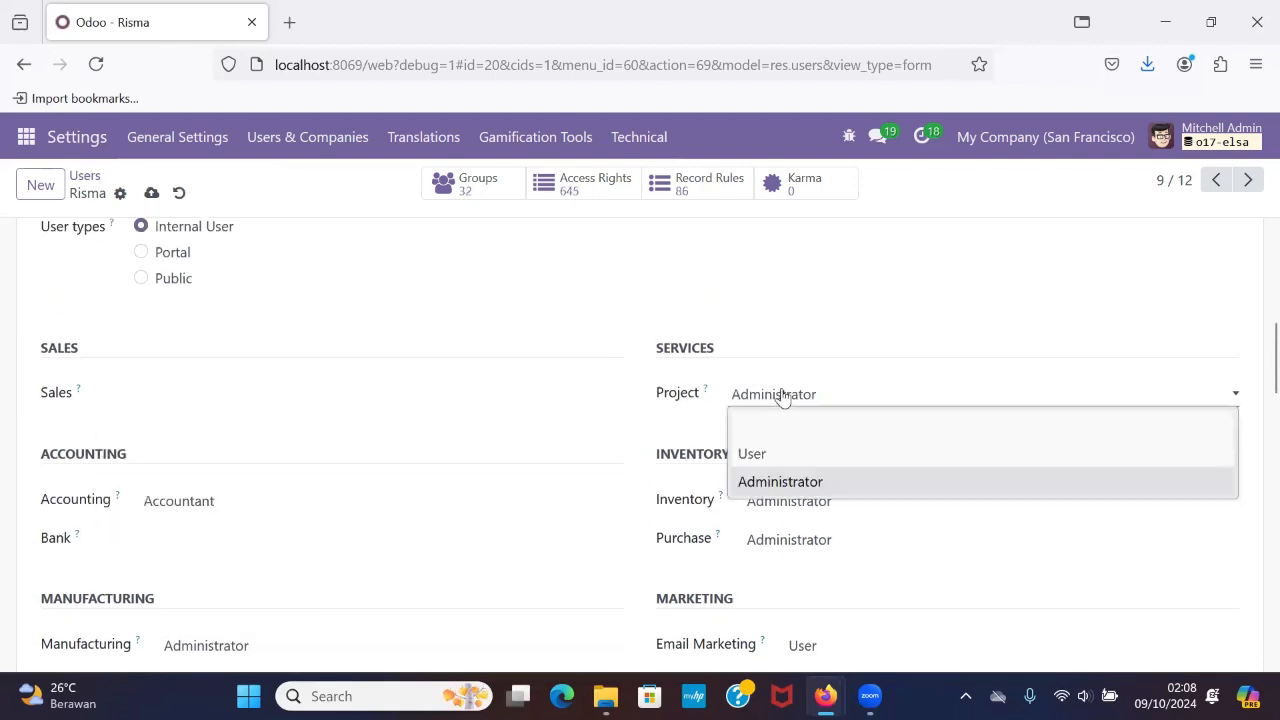
{"action": "left_click", "coordinate": [823, 432]}
{"action": "left_click", "coordinate": [821, 503]}
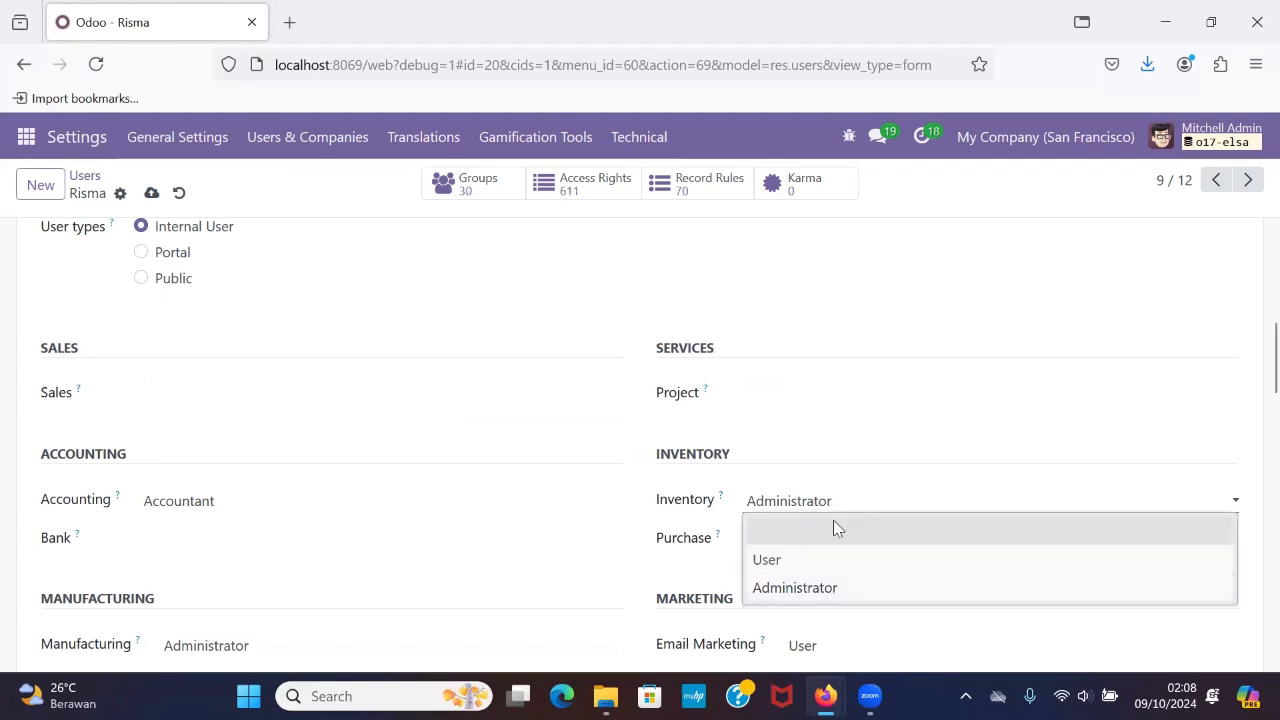
{"action": "left_click", "coordinate": [833, 525]}
Clear the ninth user's Manufacturing access level, leaving it blank.
{"action": "scroll", "coordinate": [829, 560], "scroll_direction": "down", "scroll_amount": 1}
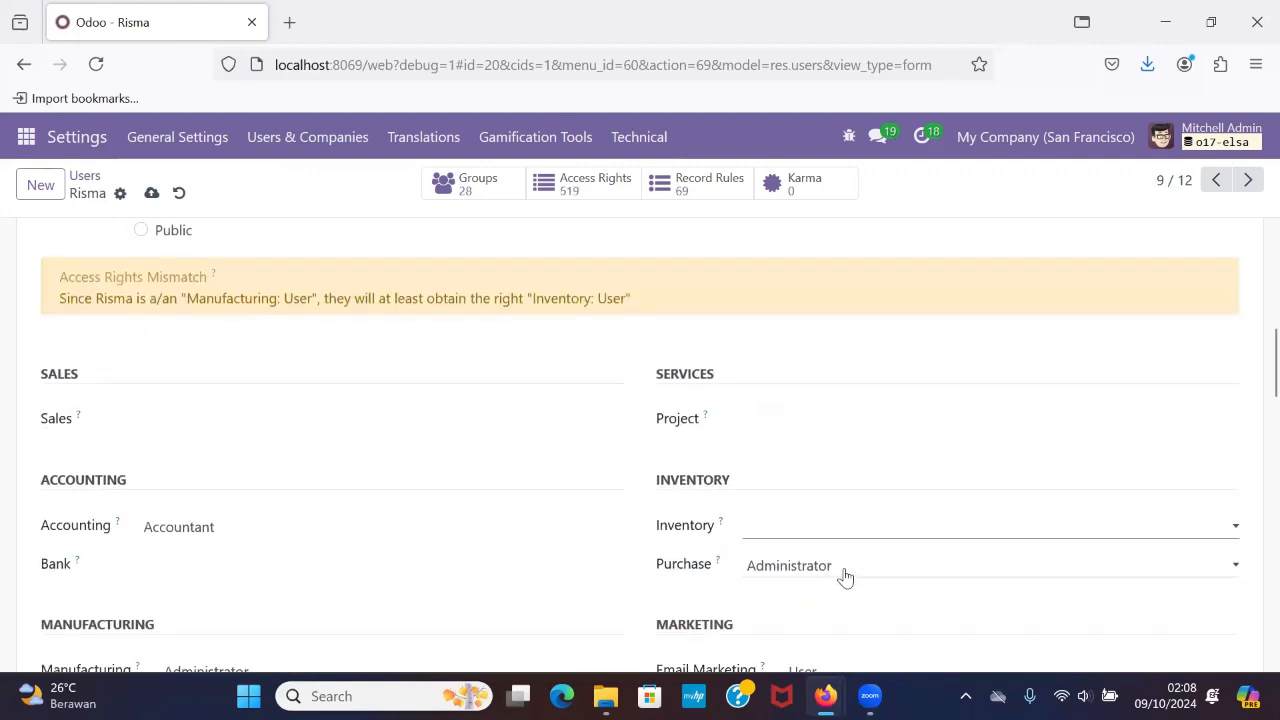
{"action": "scroll", "coordinate": [846, 575], "scroll_direction": "down", "scroll_amount": 5}
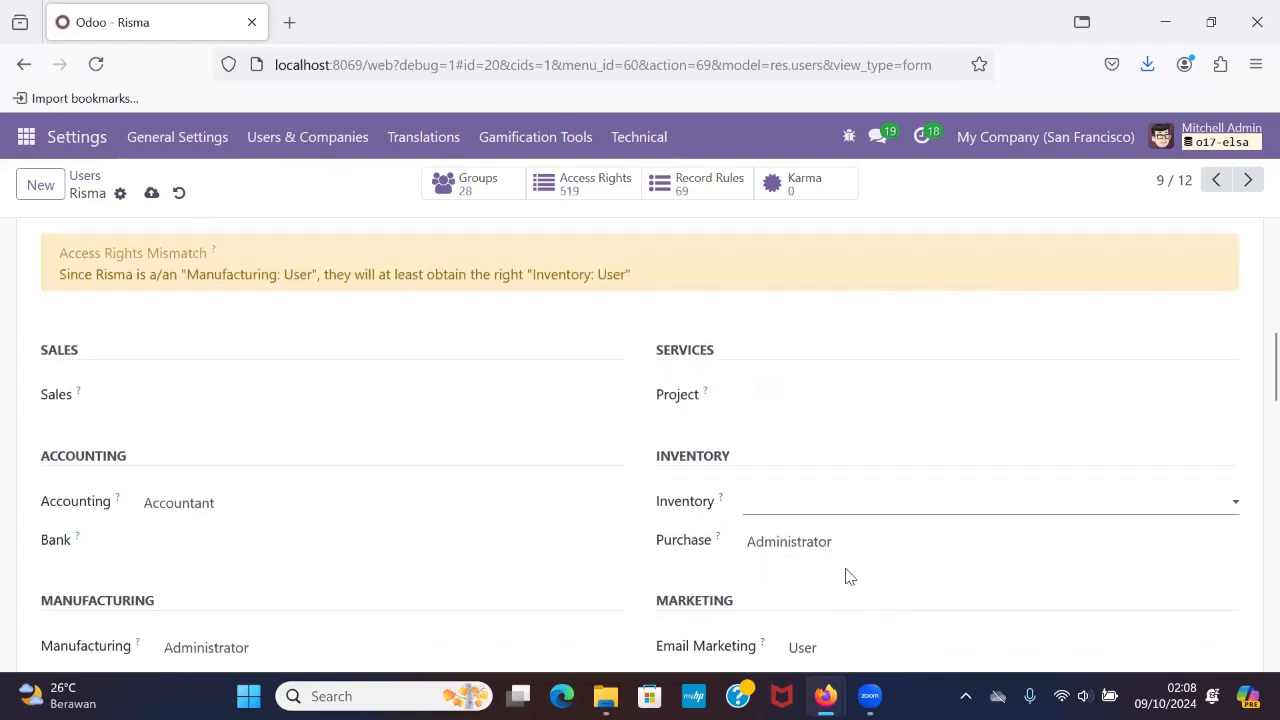
{"action": "left_click", "coordinate": [343, 419]}
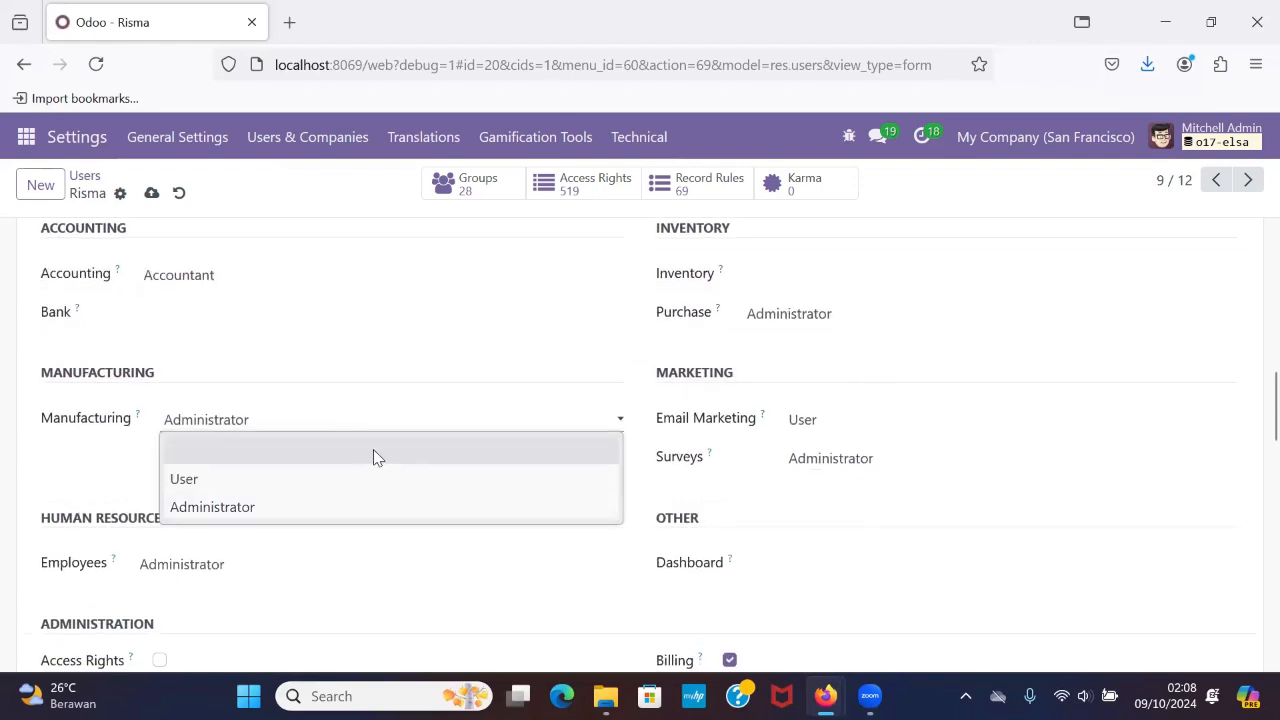
{"action": "left_click", "coordinate": [373, 449]}
Clear the ninth user's Email Marketing and Surveys access levels, leaving both blank.
{"action": "scroll", "coordinate": [371, 454], "scroll_direction": "down", "scroll_amount": 2}
{"action": "left_click", "coordinate": [851, 340]}
{"action": "left_click", "coordinate": [856, 352]}
{"action": "left_click", "coordinate": [857, 364]}
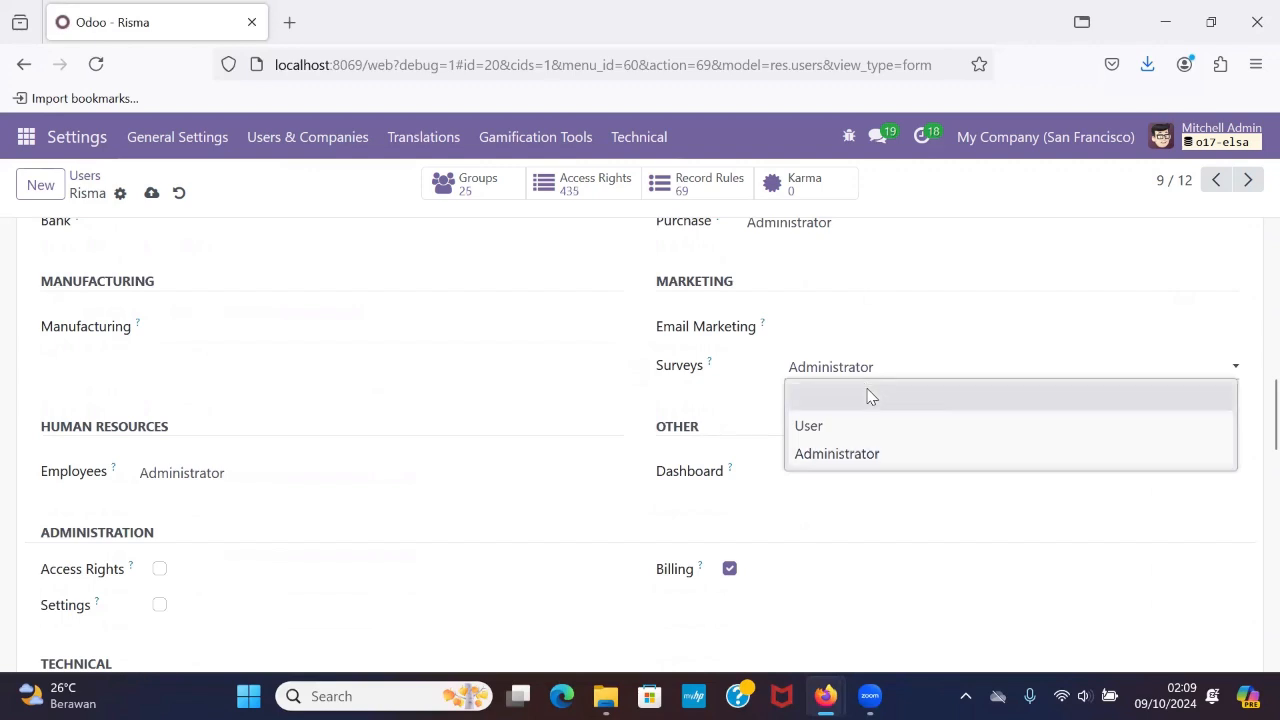
{"action": "left_click", "coordinate": [869, 394]}
Clear the ninth user's Purchase and Employees access levels, leaving both blank.
{"action": "scroll", "coordinate": [869, 394], "scroll_direction": "up", "scroll_amount": 5}
{"action": "left_click", "coordinate": [866, 467]}
{"action": "left_click", "coordinate": [874, 490]}
{"action": "scroll", "coordinate": [872, 490], "scroll_direction": "up", "scroll_amount": 1}
{"action": "scroll", "coordinate": [873, 490], "scroll_direction": "up", "scroll_amount": 2}
{"action": "scroll", "coordinate": [873, 490], "scroll_direction": "down", "scroll_amount": 9}
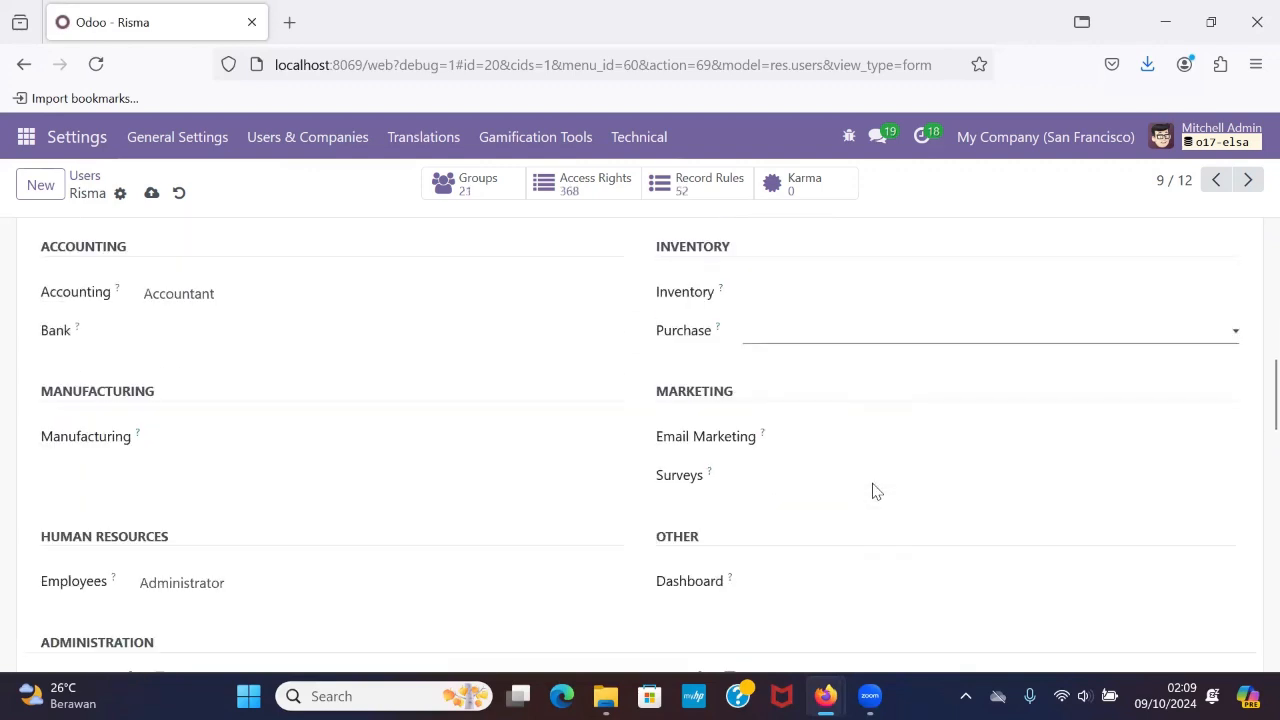
{"action": "left_click", "coordinate": [249, 366]}
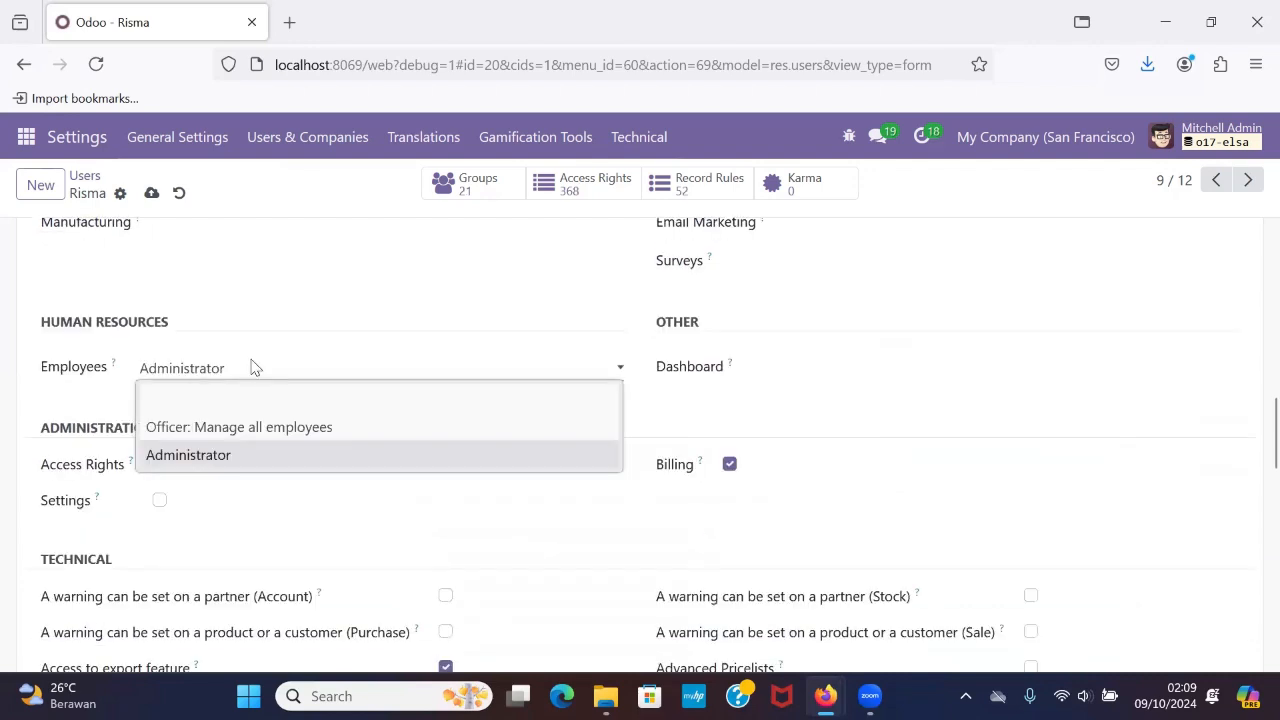
{"action": "left_click", "coordinate": [286, 406]}
Check the ninth user's technical and extra rights and save the record.
{"action": "scroll", "coordinate": [286, 408], "scroll_direction": "down", "scroll_amount": 15}
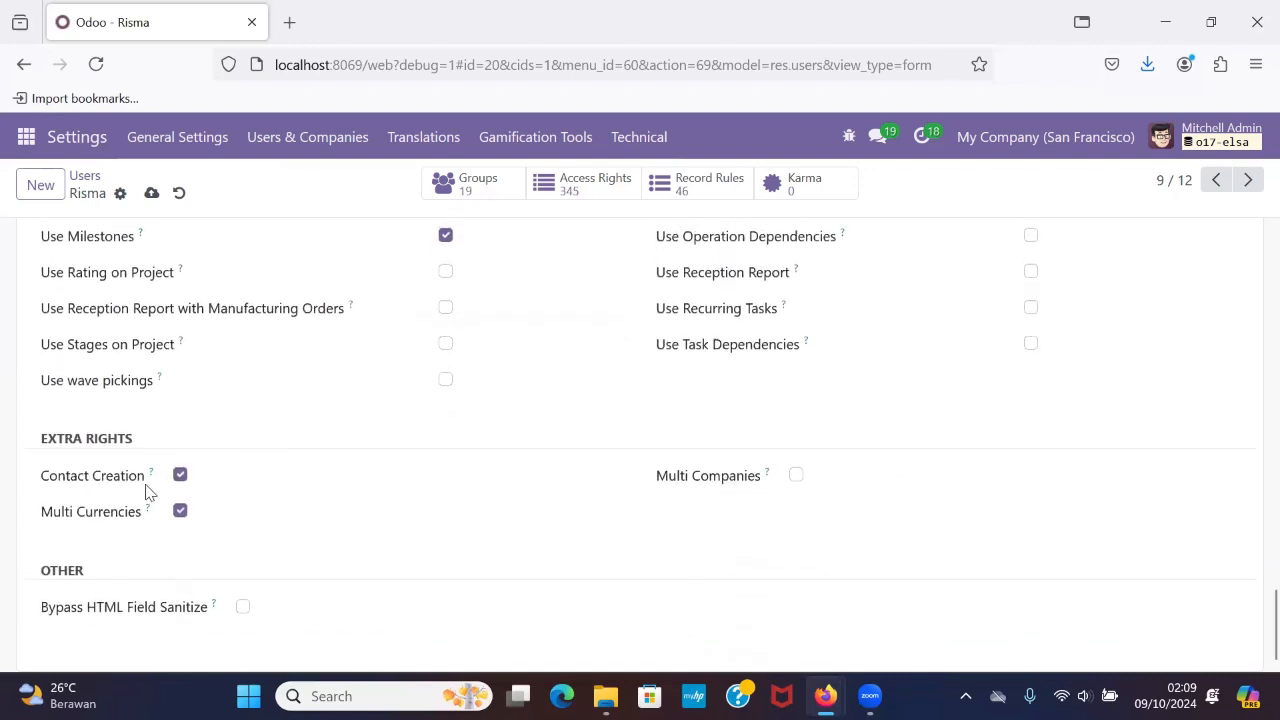
{"action": "scroll", "coordinate": [179, 485], "scroll_direction": "up", "scroll_amount": 15}
{"action": "scroll", "coordinate": [179, 485], "scroll_direction": "up", "scroll_amount": 5}
{"action": "scroll", "coordinate": [179, 485], "scroll_direction": "down", "scroll_amount": 5}
{"action": "scroll", "coordinate": [179, 485], "scroll_direction": "up", "scroll_amount": 5}
{"action": "scroll", "coordinate": [179, 485], "scroll_direction": "up", "scroll_amount": 2}
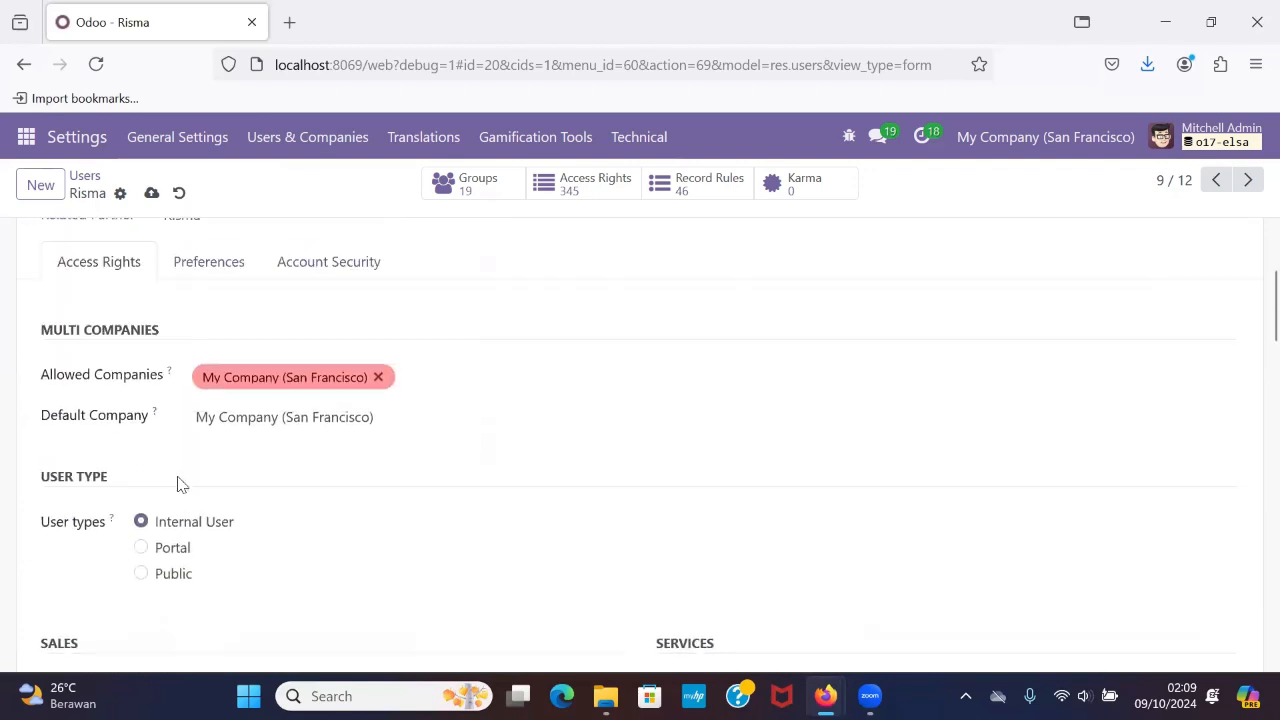
{"action": "left_click", "coordinate": [151, 194]}
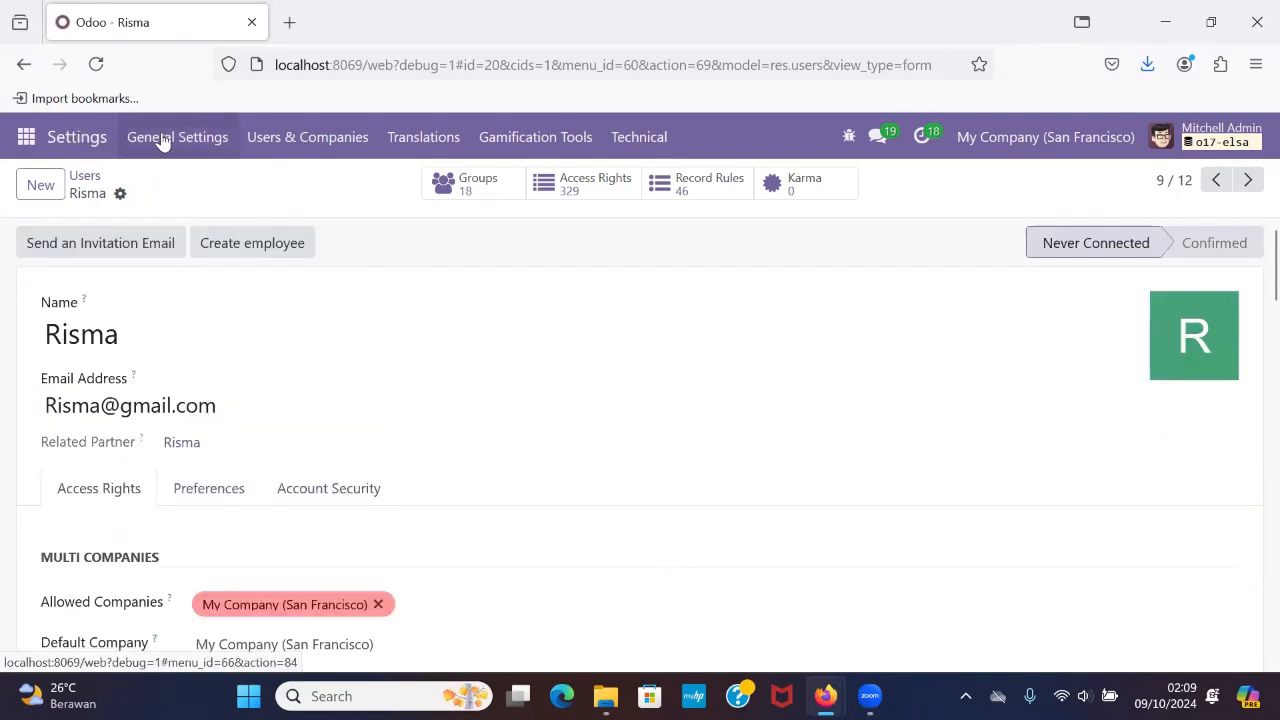
Return to the users list and open the tenth user's record.
{"action": "left_click", "coordinate": [85, 176]}
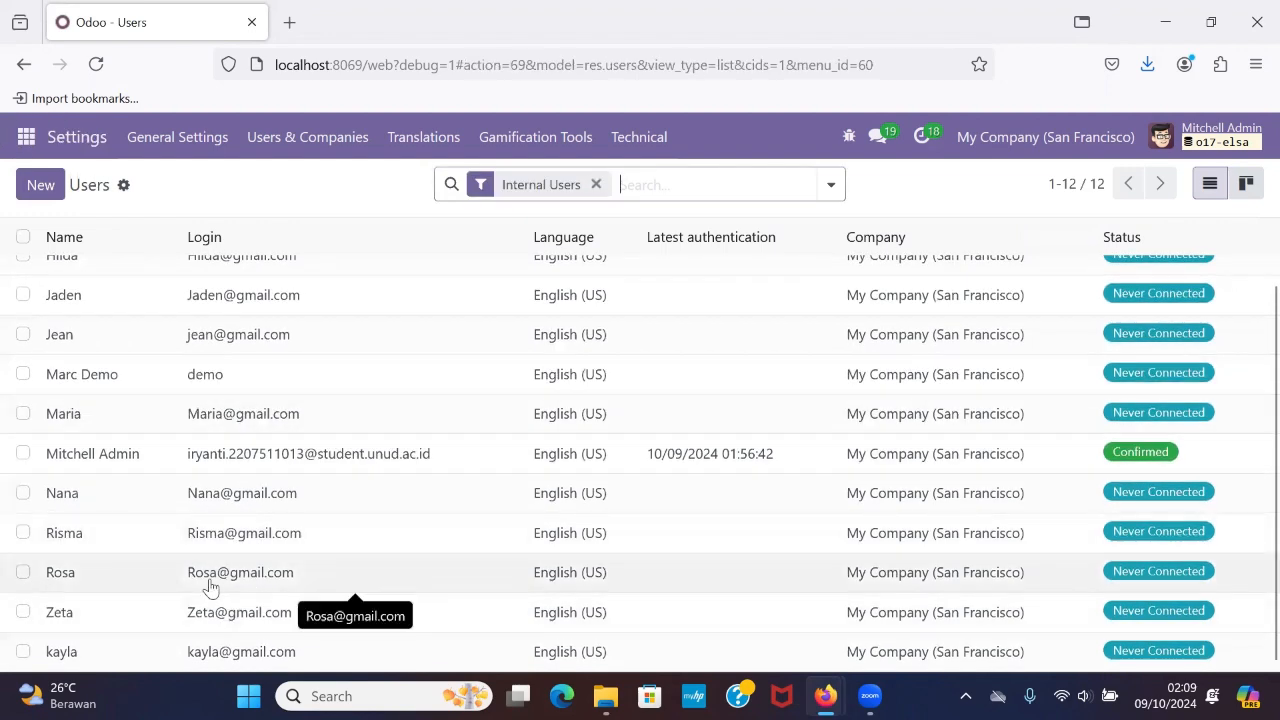
{"action": "left_click", "coordinate": [253, 589]}
{"action": "scroll", "coordinate": [257, 463], "scroll_direction": "down", "scroll_amount": 4}
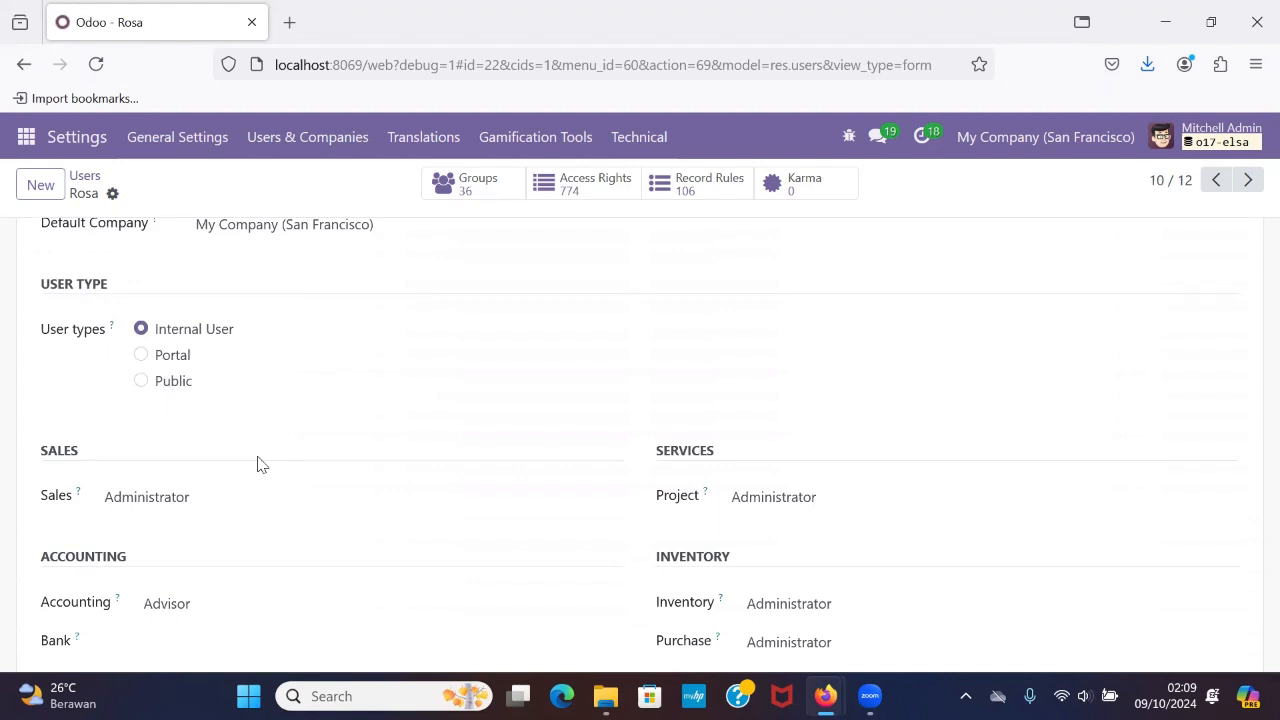
Set the tenth user's Inventory access level to User.
{"action": "scroll", "coordinate": [257, 463], "scroll_direction": "down", "scroll_amount": 1}
{"action": "scroll", "coordinate": [257, 463], "scroll_direction": "down", "scroll_amount": 2}
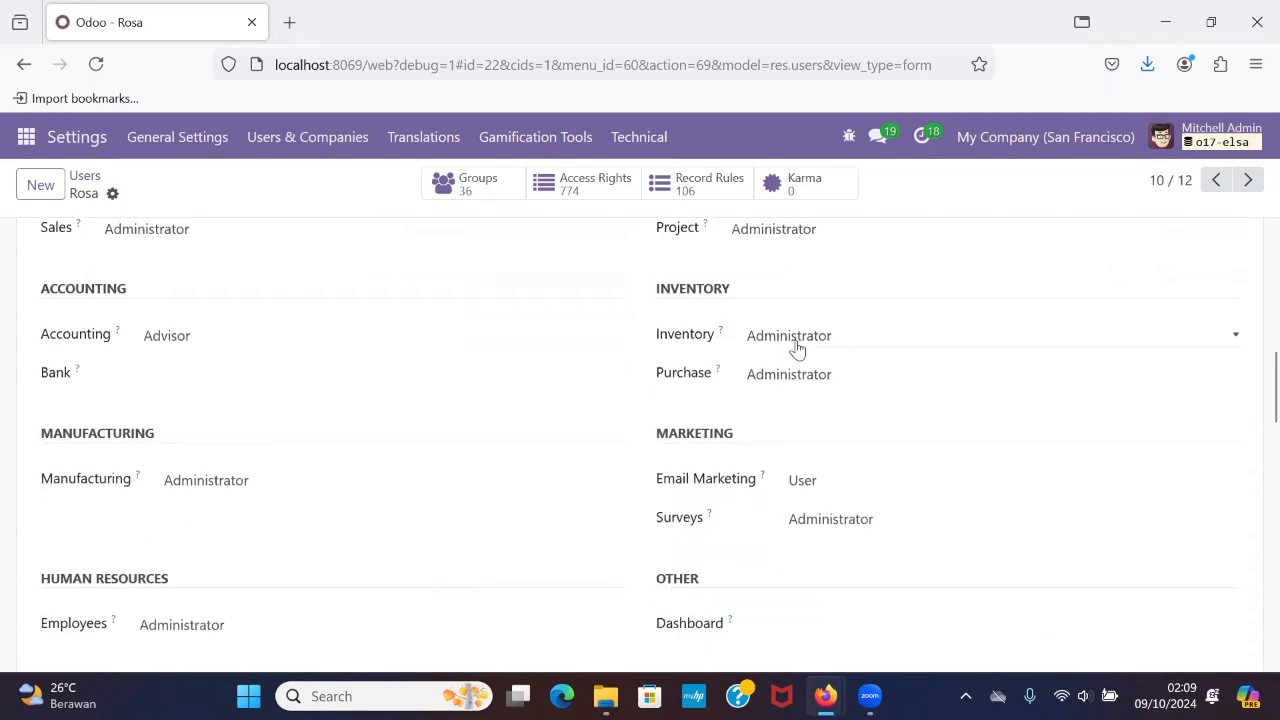
{"action": "scroll", "coordinate": [796, 348], "scroll_direction": "up", "scroll_amount": 1}
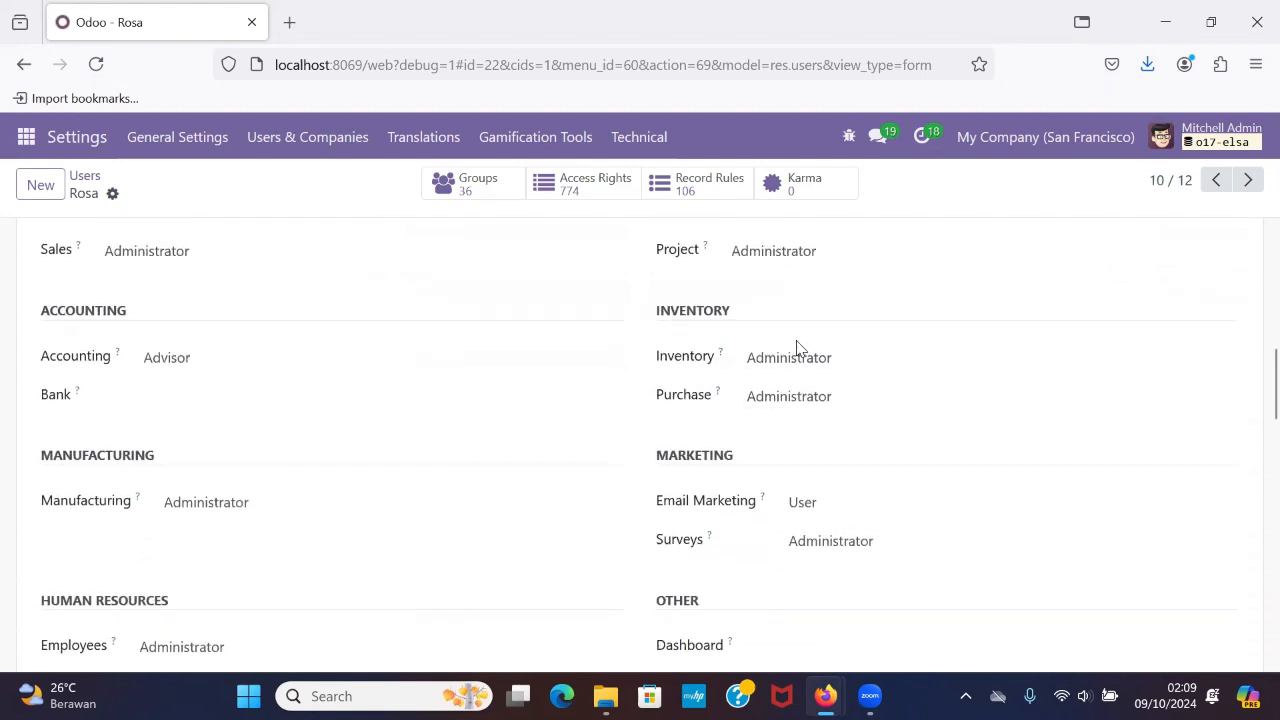
{"action": "left_click", "coordinate": [803, 366]}
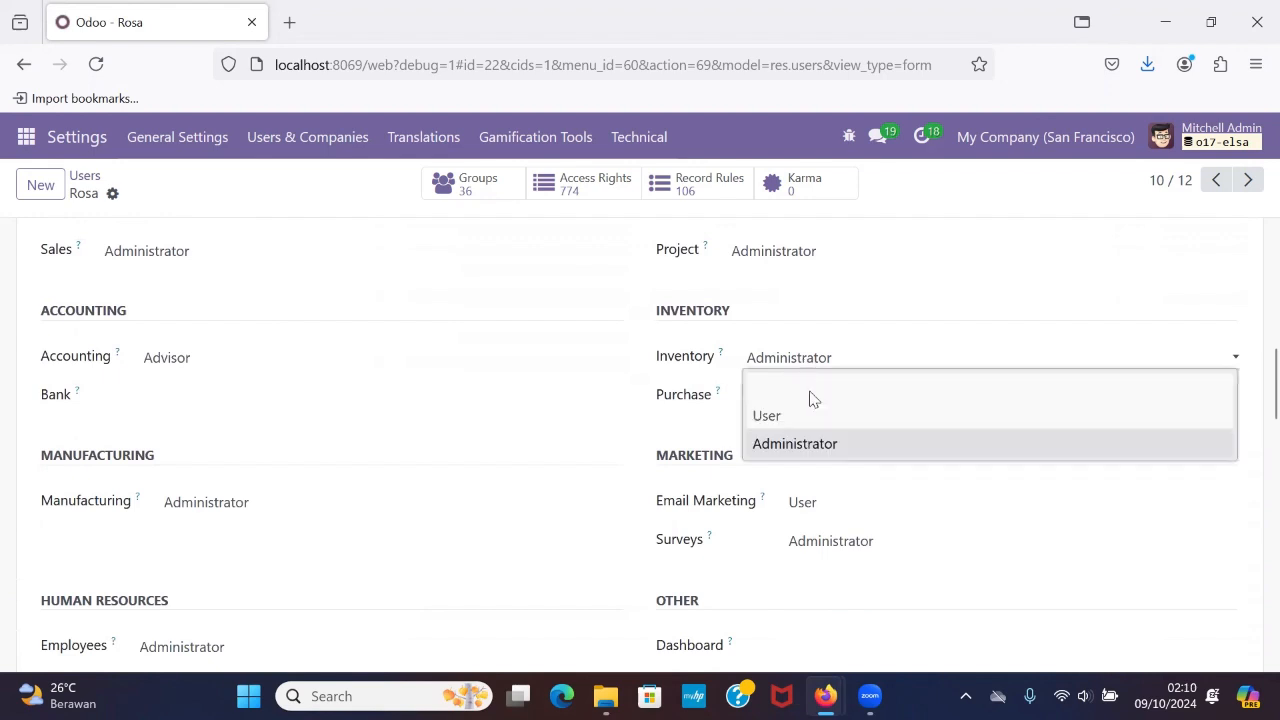
{"action": "left_click", "coordinate": [817, 416]}
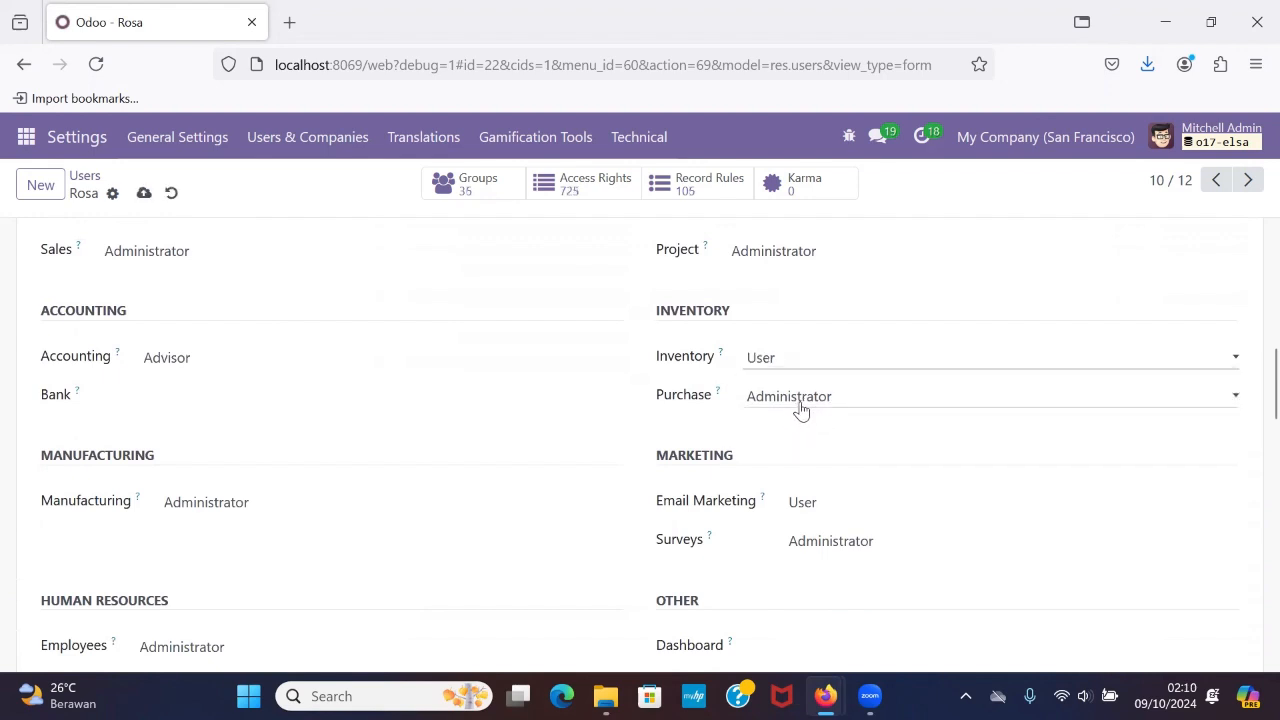
Clear the tenth user's Purchase, Email Marketing and Surveys access levels, leaving them blank.
{"action": "left_click", "coordinate": [796, 406]}
{"action": "left_click", "coordinate": [803, 428]}
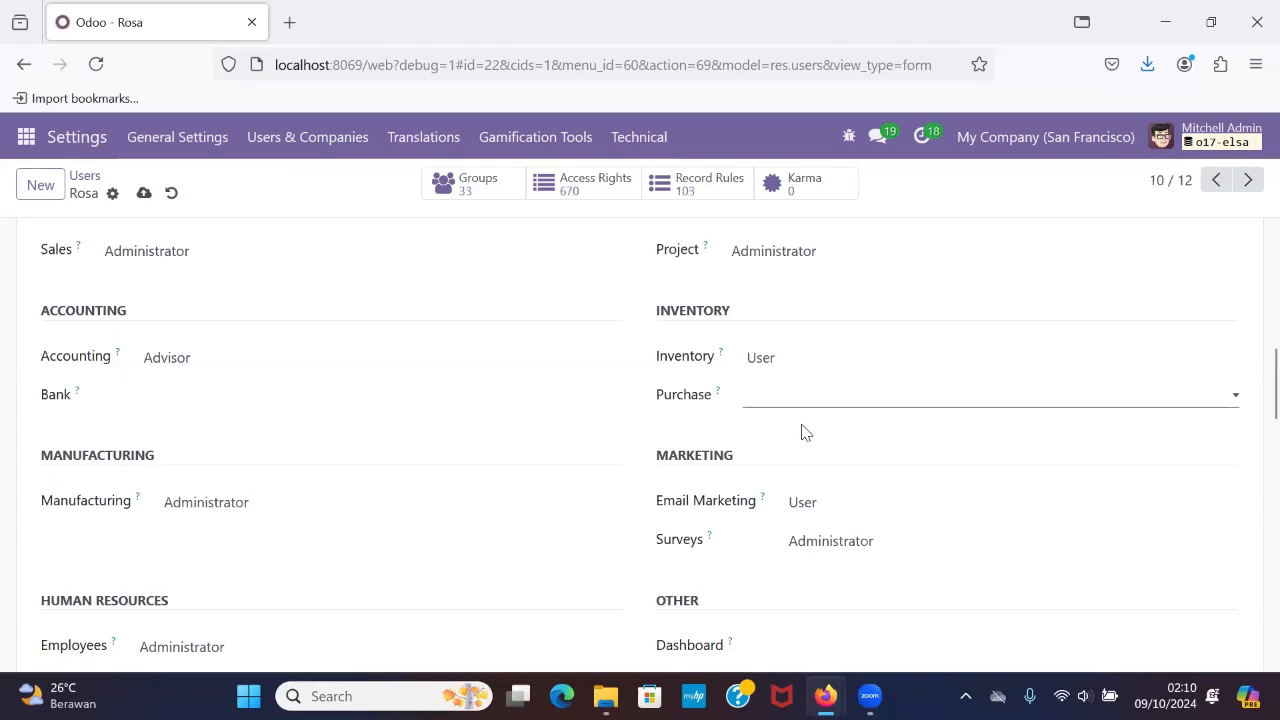
{"action": "left_click", "coordinate": [806, 511]}
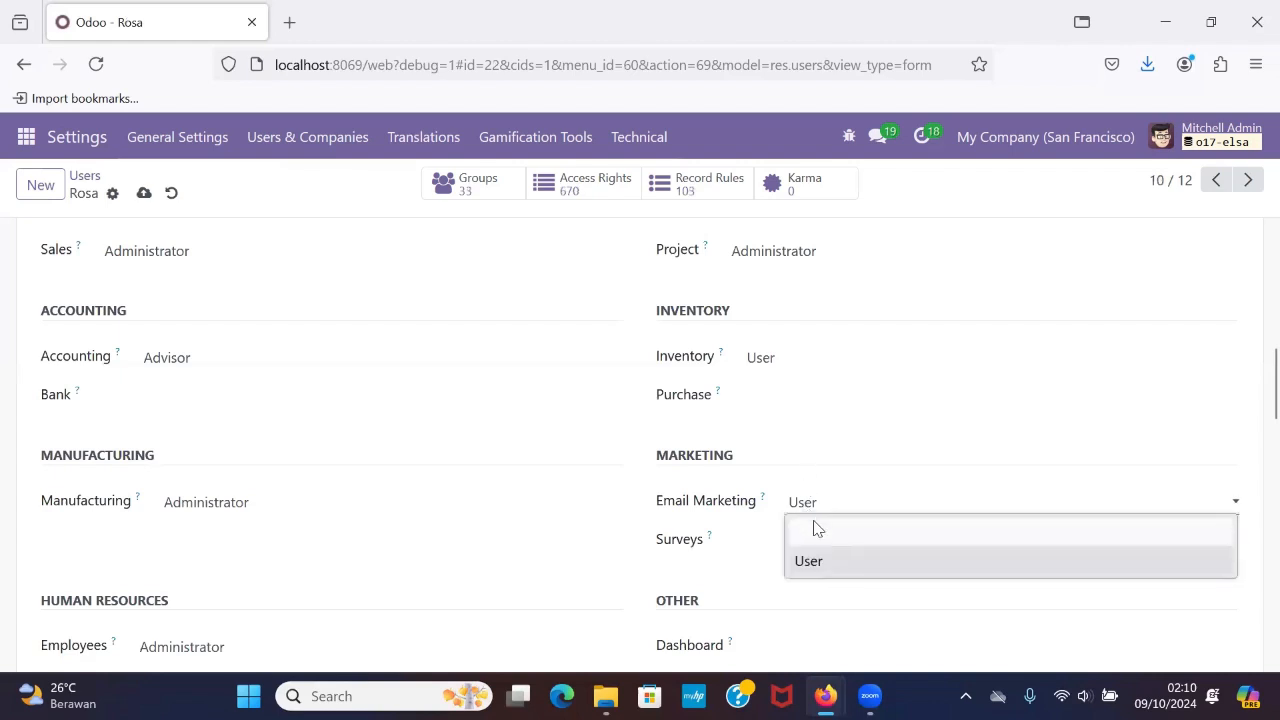
{"action": "left_click", "coordinate": [815, 528]}
{"action": "left_click", "coordinate": [818, 540]}
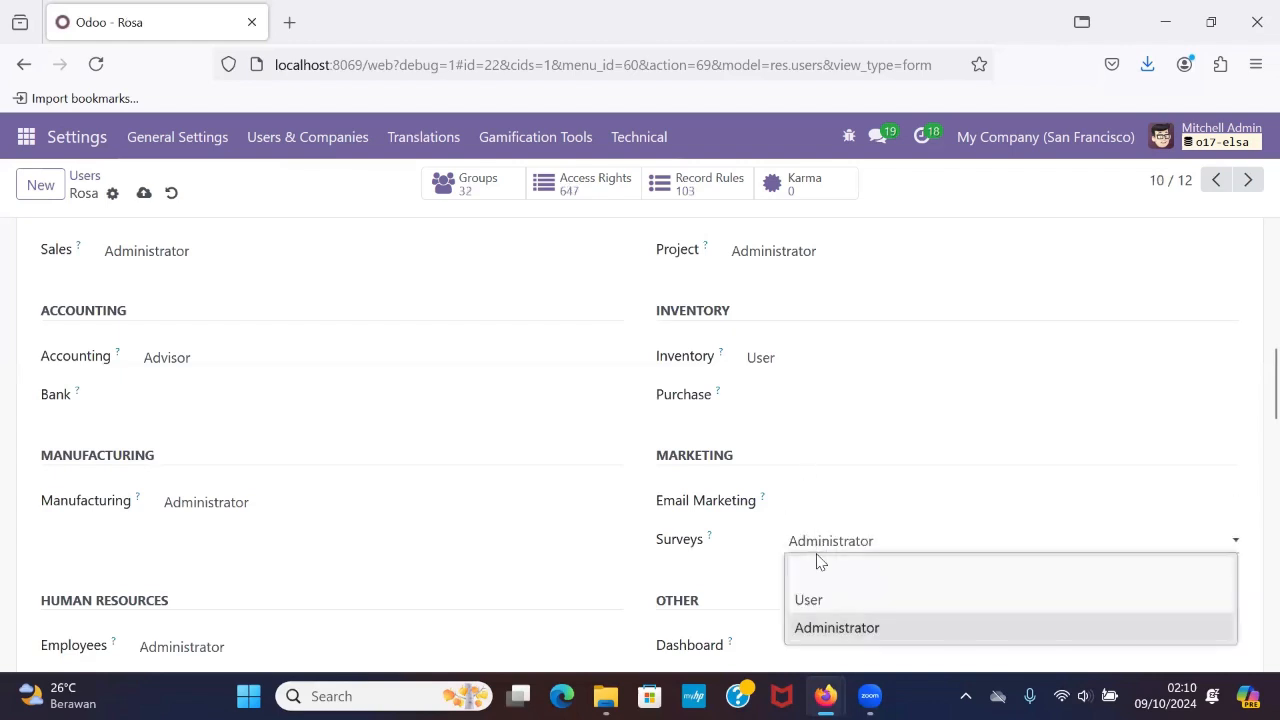
{"action": "left_click", "coordinate": [816, 567]}
Clear the tenth user's Employees and Manufacturing access levels, leaving both blank.
{"action": "scroll", "coordinate": [782, 609], "scroll_direction": "down", "scroll_amount": 1}
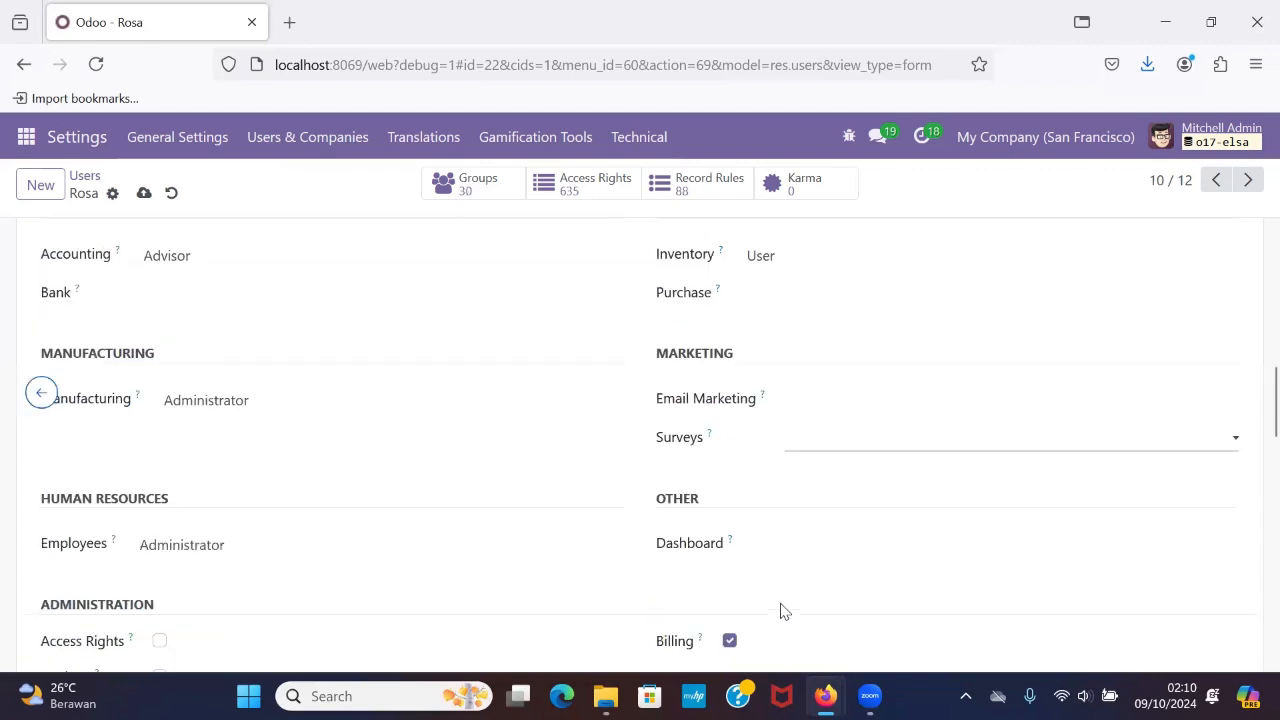
{"action": "left_click", "coordinate": [237, 562]}
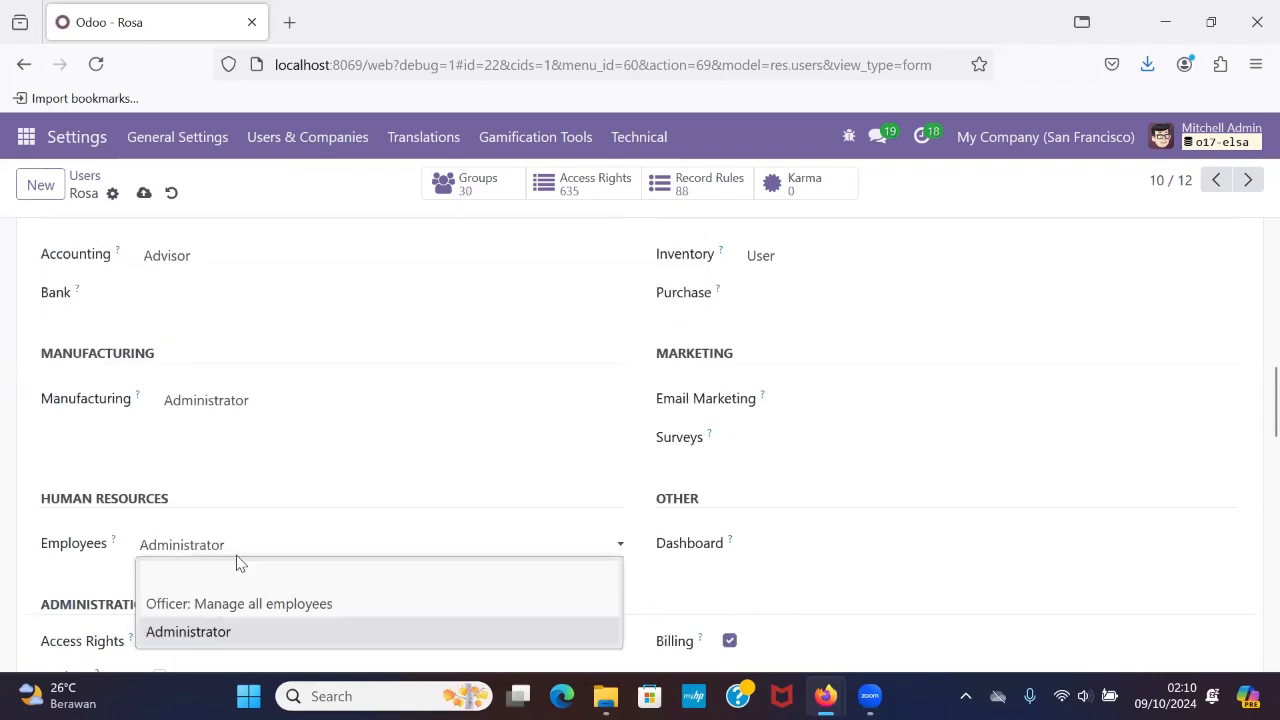
{"action": "left_click", "coordinate": [256, 580]}
{"action": "scroll", "coordinate": [300, 572], "scroll_direction": "up", "scroll_amount": 3}
{"action": "left_click", "coordinate": [357, 563]}
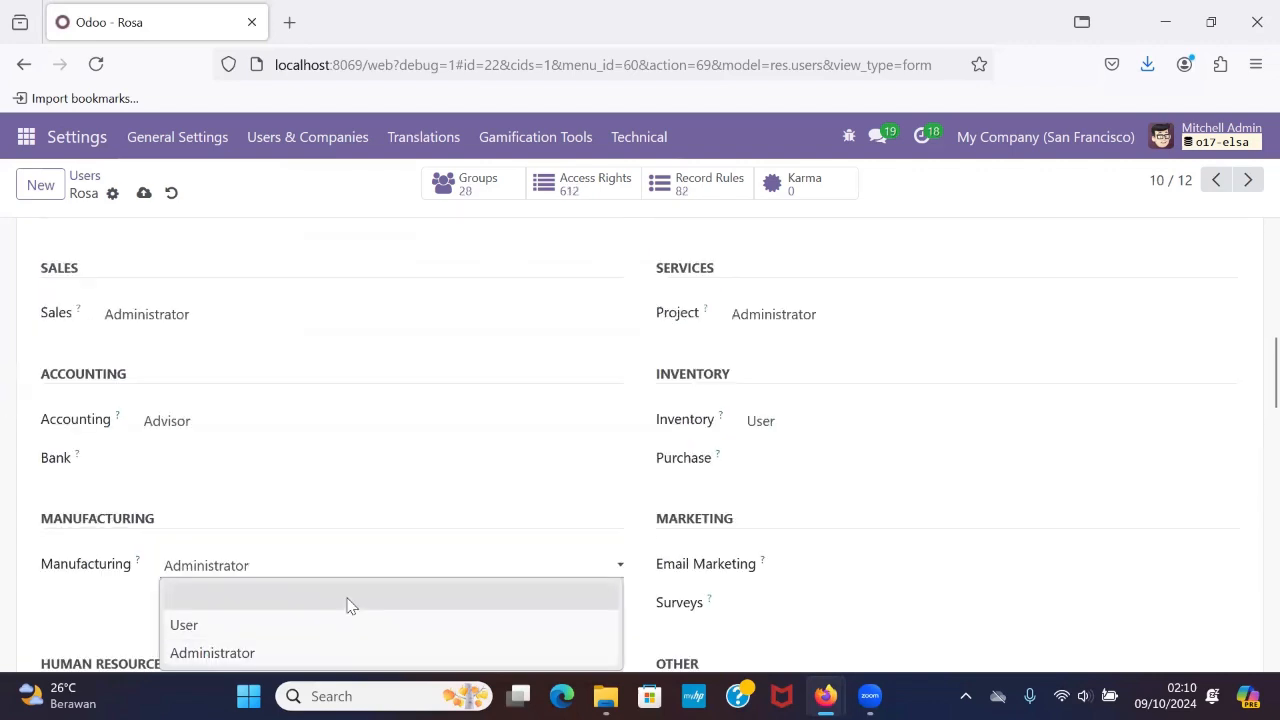
{"action": "left_click", "coordinate": [349, 604]}
Clear the tenth user's Accounting, Sales and Project access levels, leaving them blank.
{"action": "left_click", "coordinate": [385, 505]}
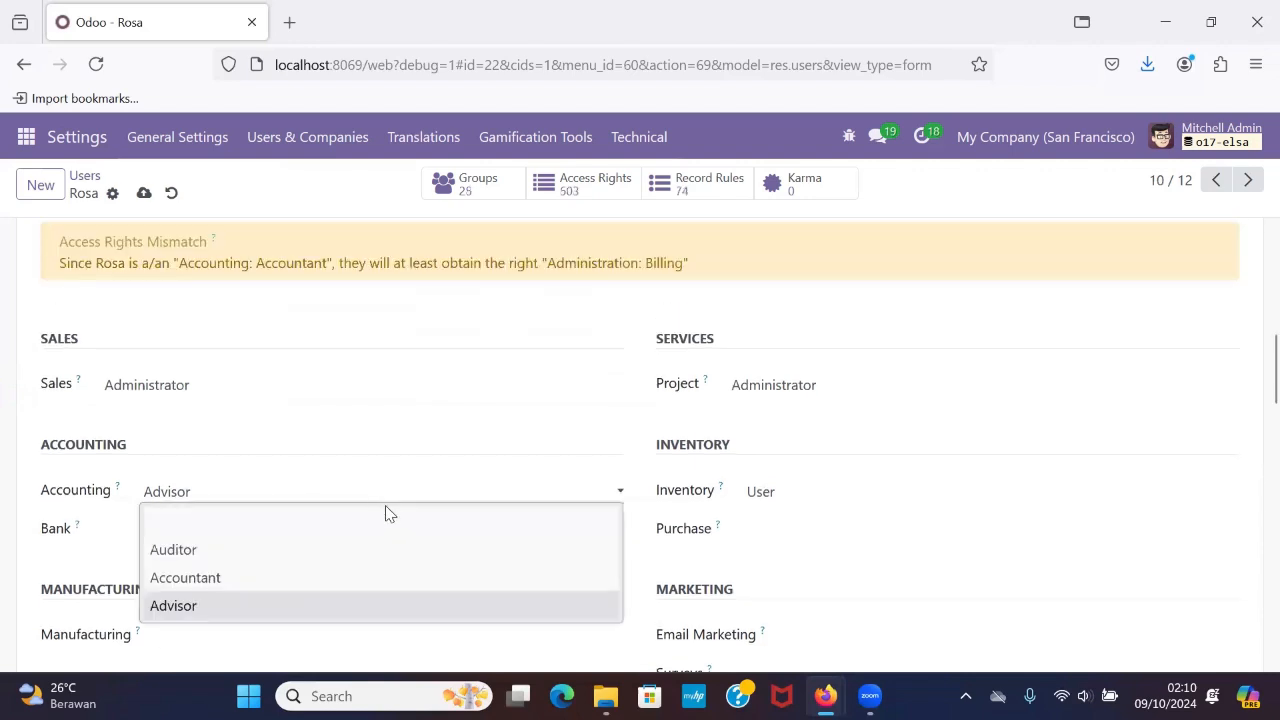
{"action": "left_click", "coordinate": [384, 516]}
{"action": "scroll", "coordinate": [266, 380], "scroll_direction": "up", "scroll_amount": 2}
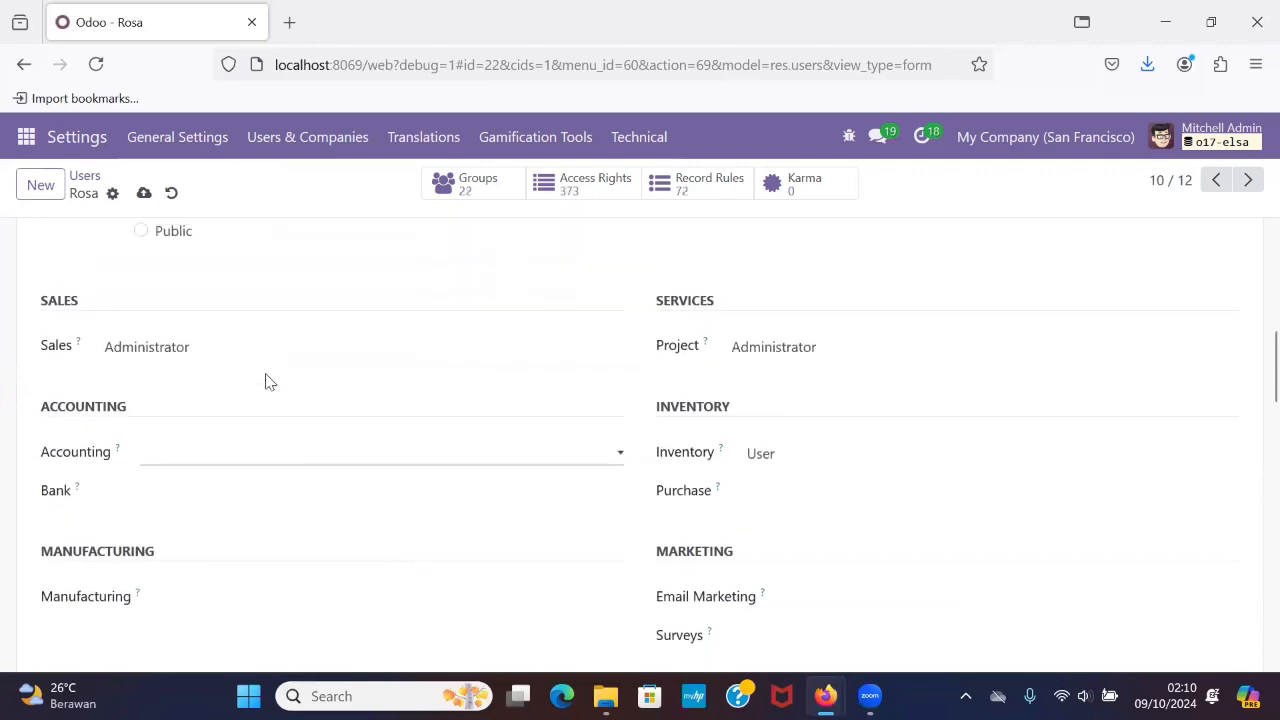
{"action": "left_click", "coordinate": [330, 523]}
{"action": "left_click", "coordinate": [330, 543]}
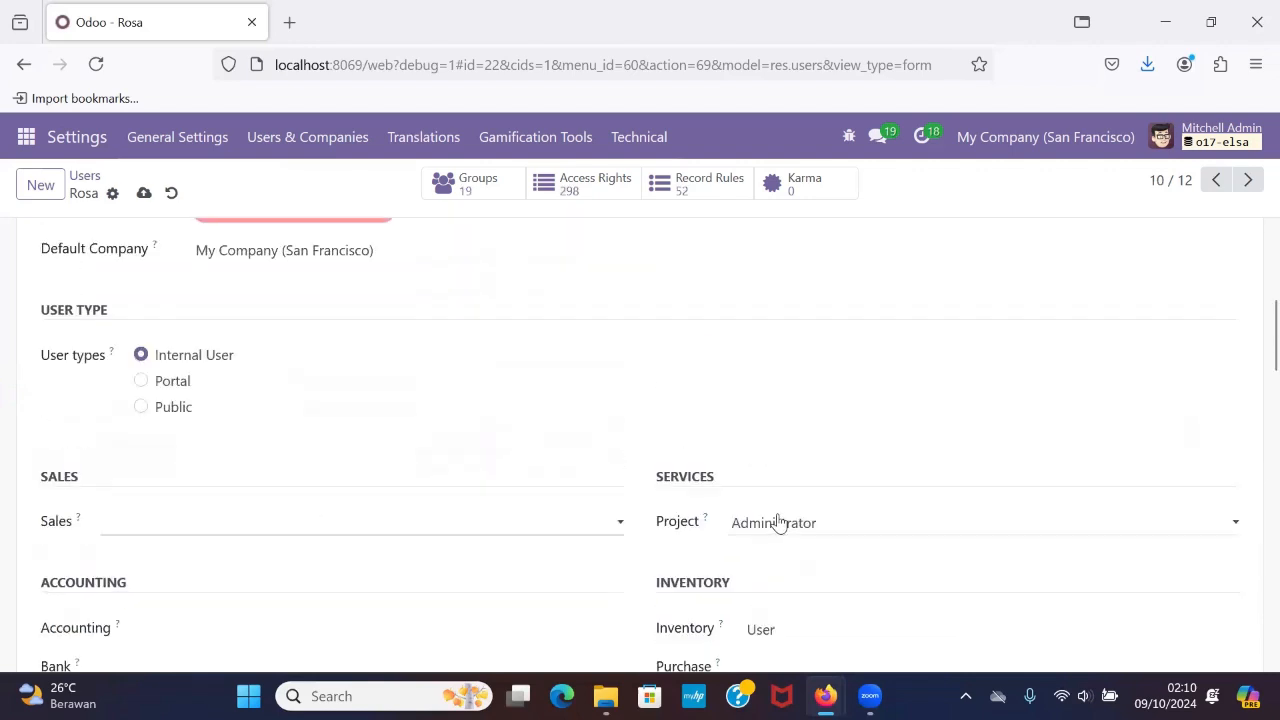
{"action": "left_click", "coordinate": [779, 523]}
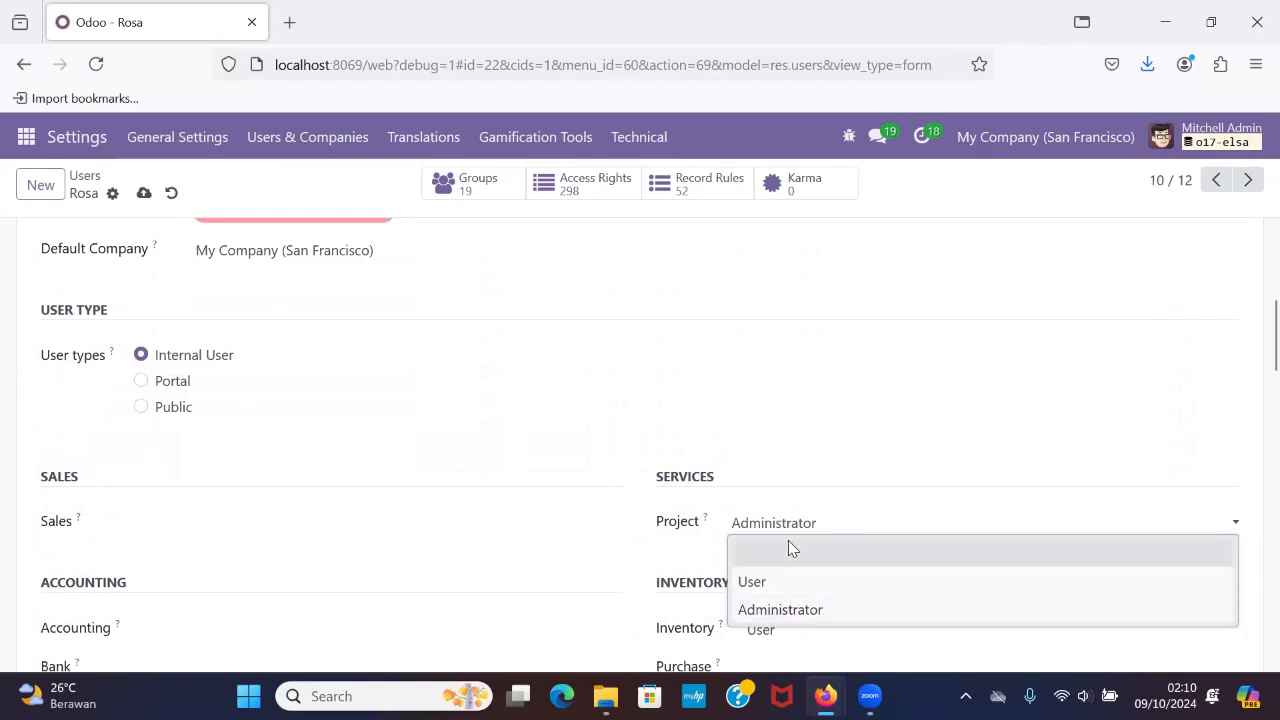
{"action": "left_click", "coordinate": [788, 545]}
Check the tenth user's technical and extra rights and save the record.
{"action": "scroll", "coordinate": [790, 548], "scroll_direction": "down", "scroll_amount": 15}
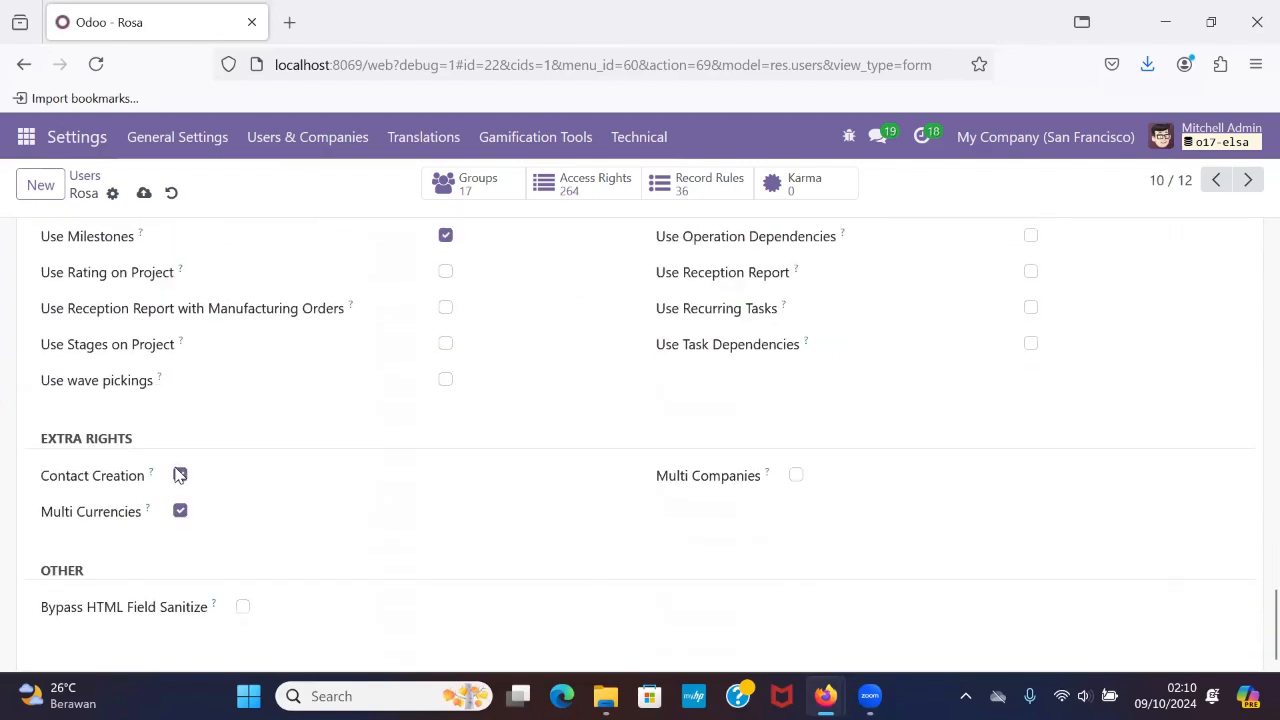
{"action": "scroll", "coordinate": [500, 446], "scroll_direction": "up", "scroll_amount": 15}
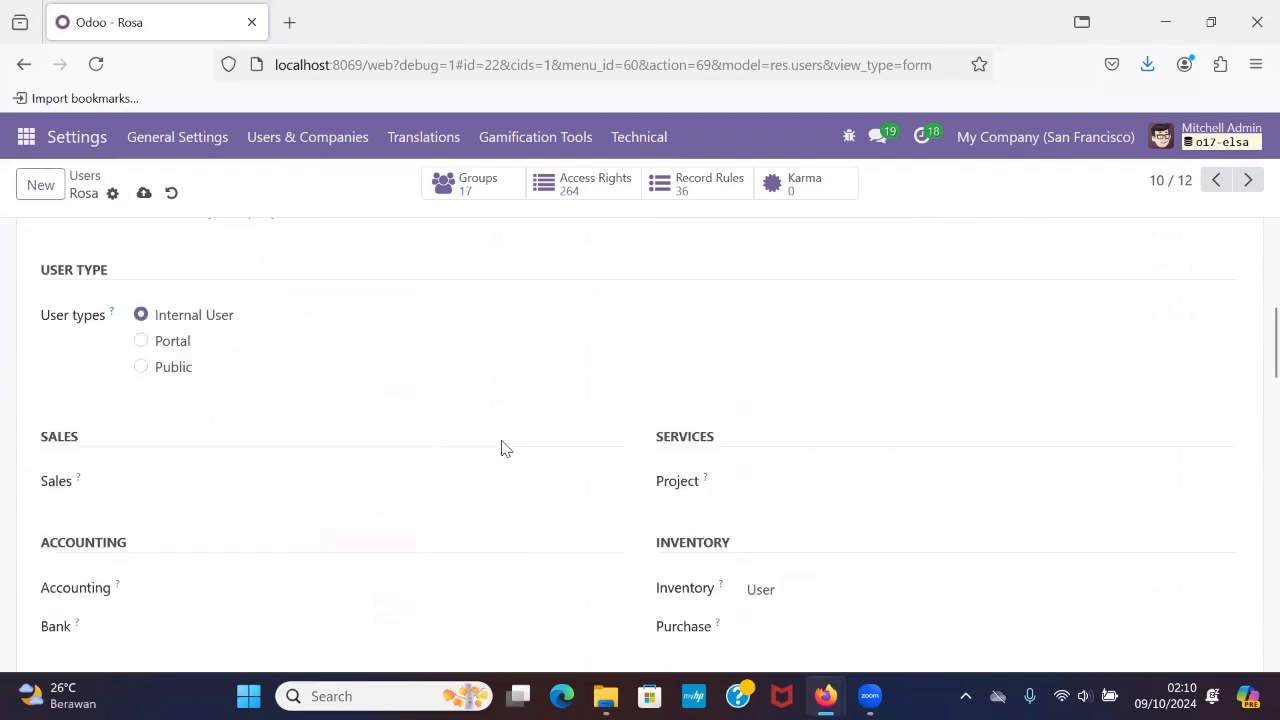
{"action": "scroll", "coordinate": [503, 447], "scroll_direction": "up", "scroll_amount": 10}
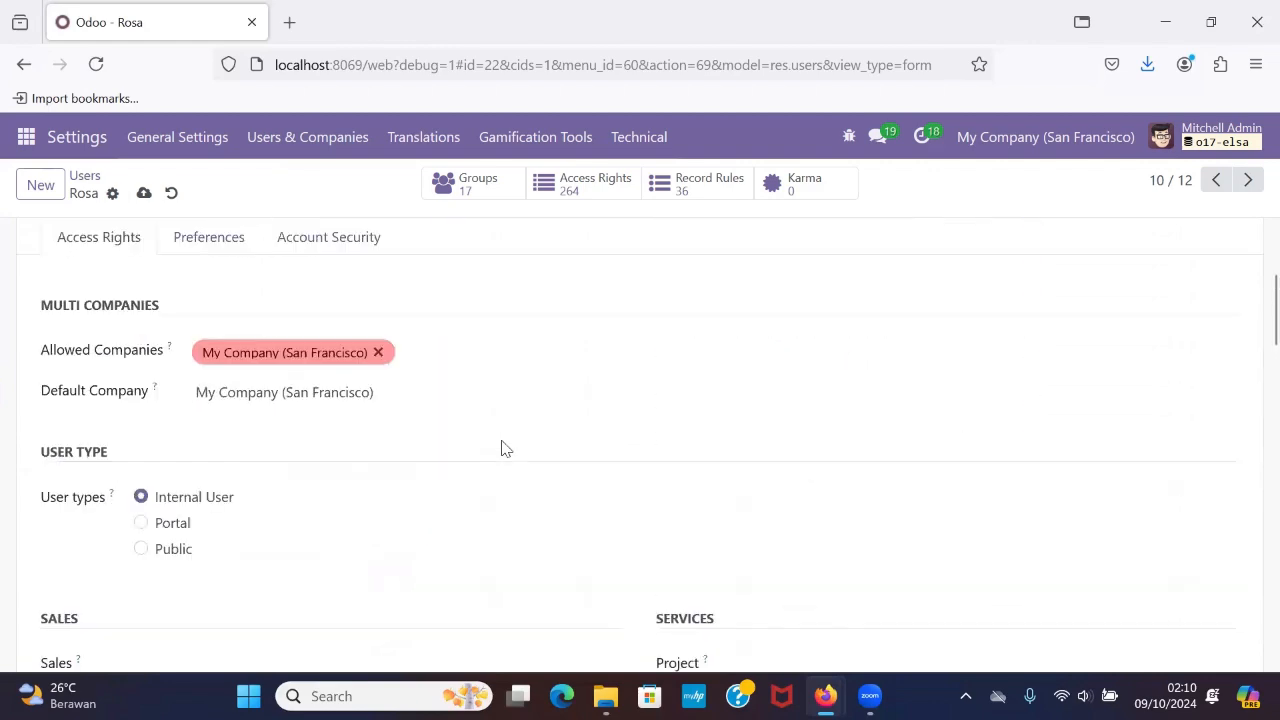
{"action": "left_click", "coordinate": [144, 192]}
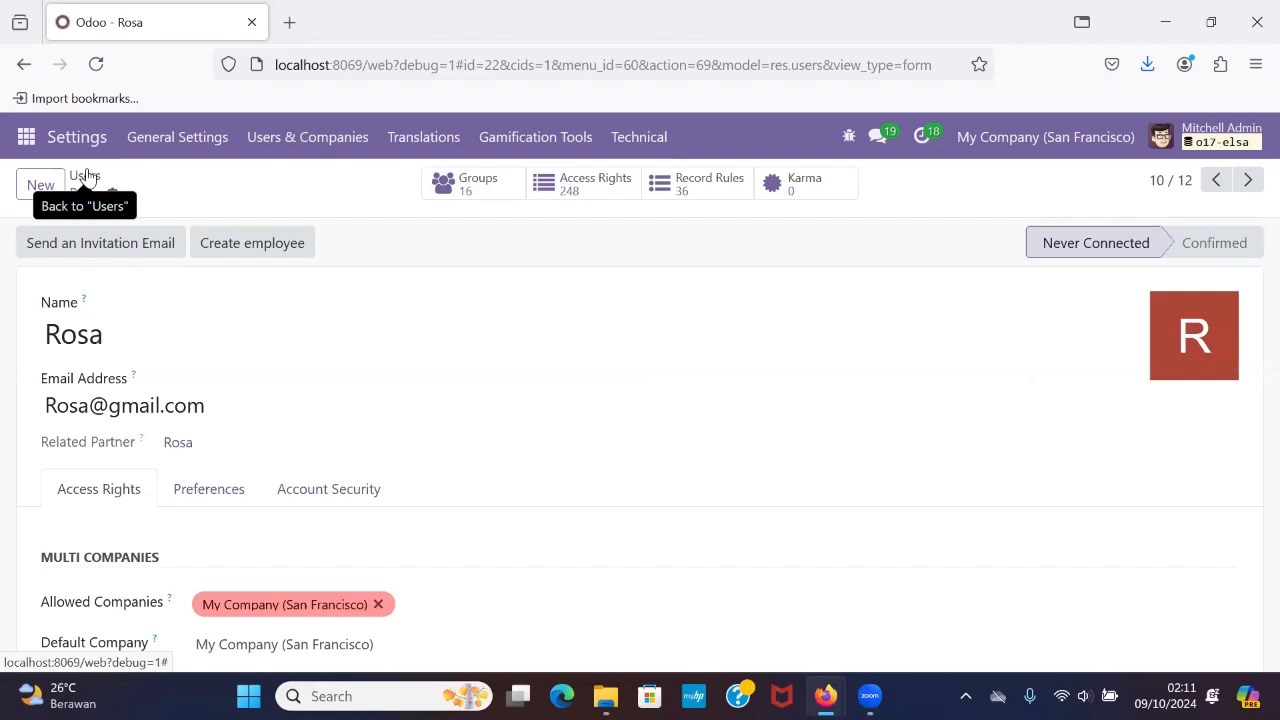
Return to the users list and look through all the internal users.
{"action": "scroll", "coordinate": [333, 432], "scroll_direction": "up", "scroll_amount": 1}
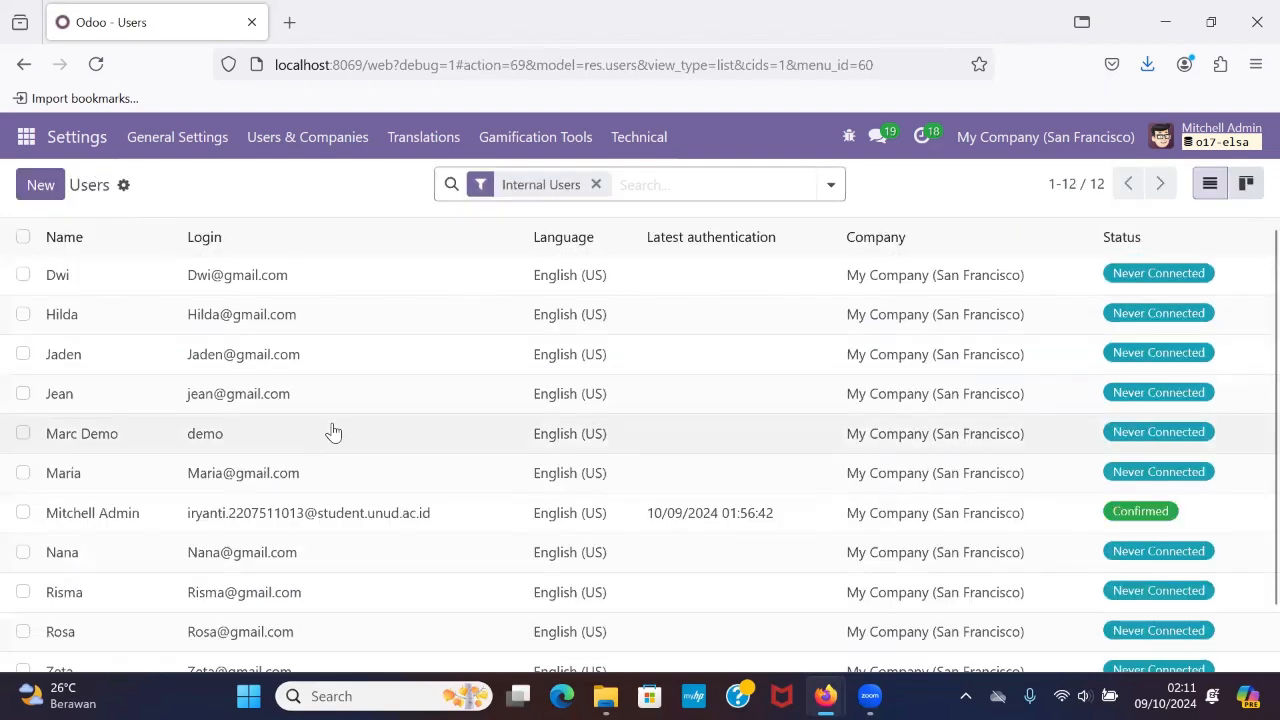
{"action": "scroll", "coordinate": [335, 425], "scroll_direction": "down", "scroll_amount": 2}
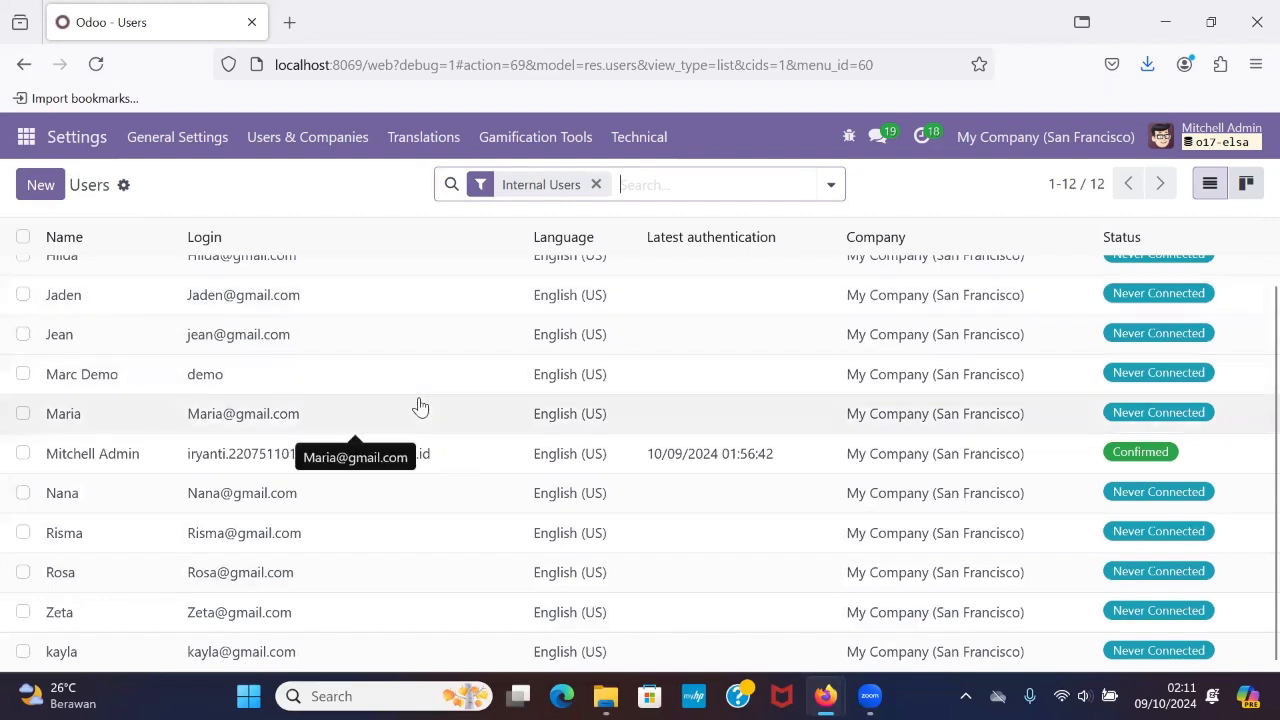
{"action": "scroll", "coordinate": [420, 405], "scroll_direction": "up", "scroll_amount": 1}
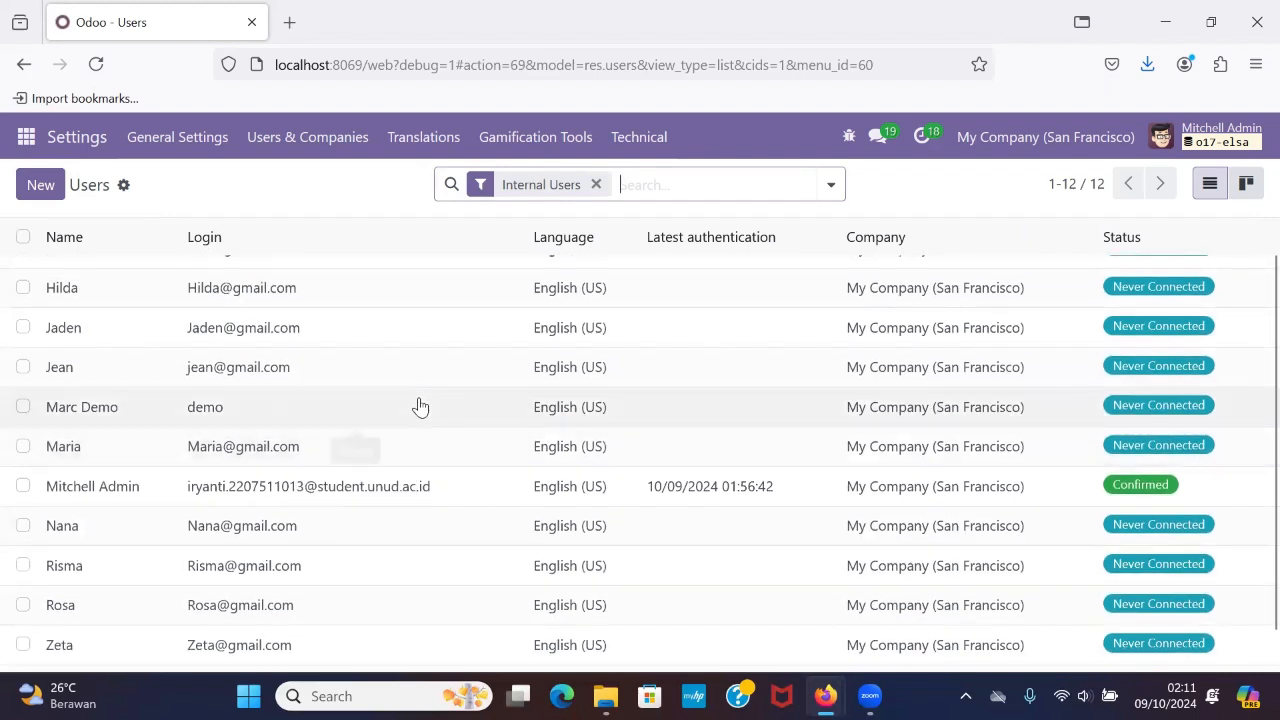
{"action": "scroll", "coordinate": [420, 407], "scroll_direction": "down", "scroll_amount": 1}
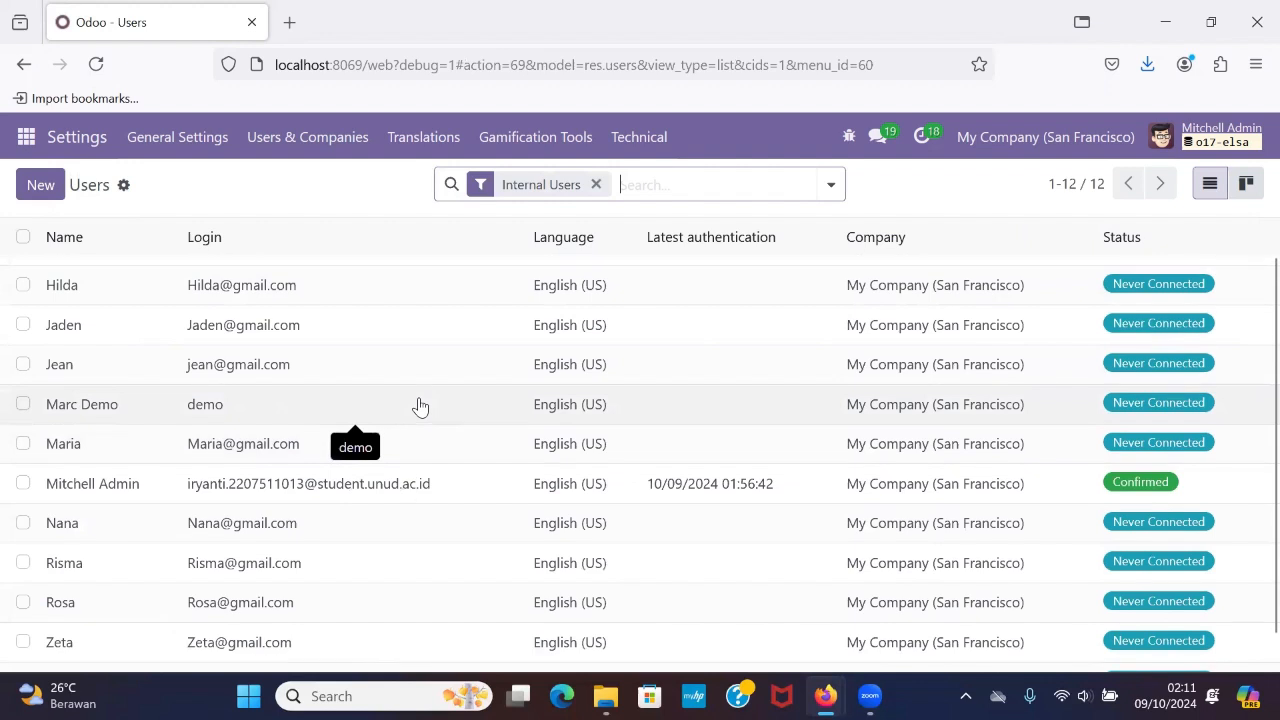
{"action": "scroll", "coordinate": [420, 405], "scroll_direction": "up", "scroll_amount": 1}
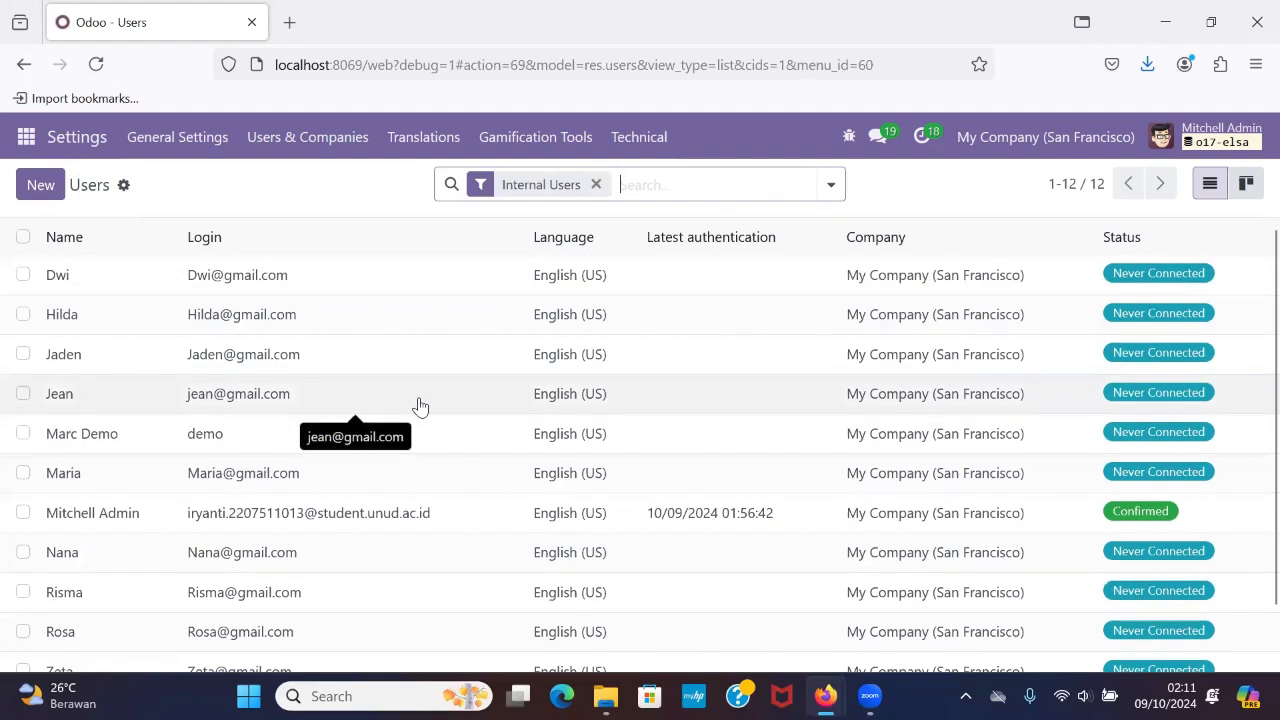
Open the Inventory / User group from the groups list and review the users assigned to it.
{"action": "left_click", "coordinate": [343, 135]}
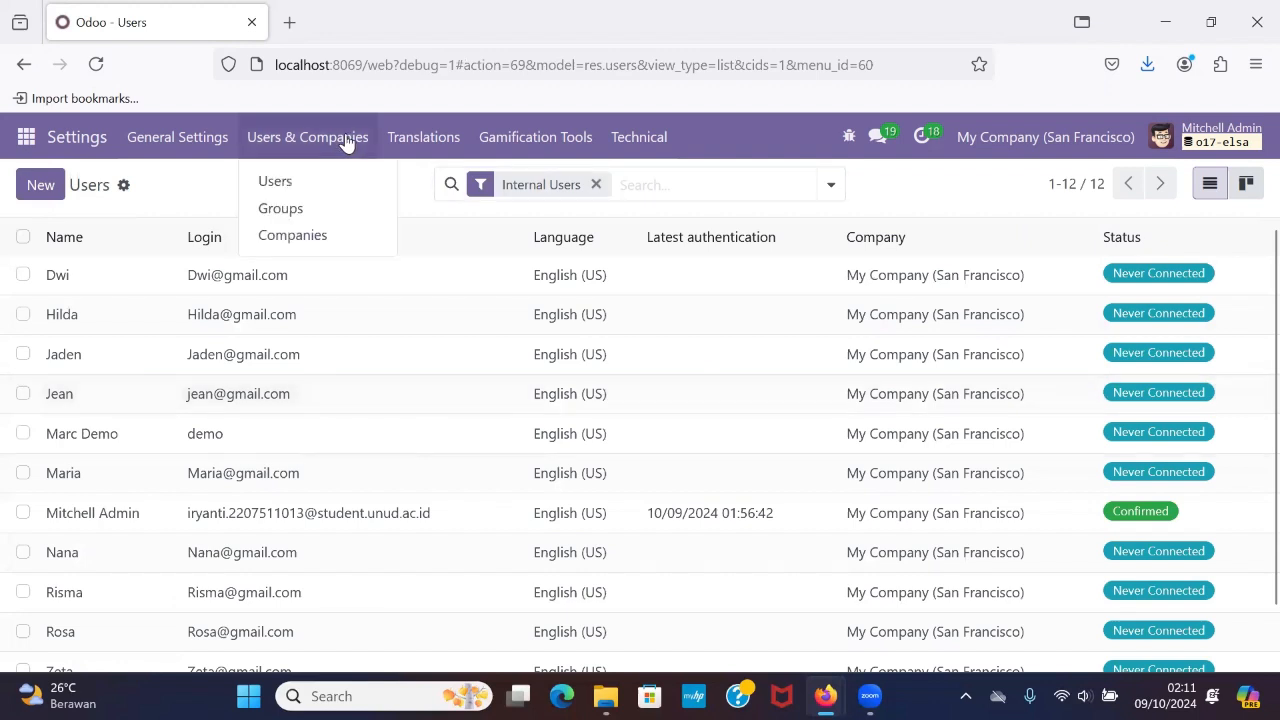
{"action": "left_click", "coordinate": [337, 205]}
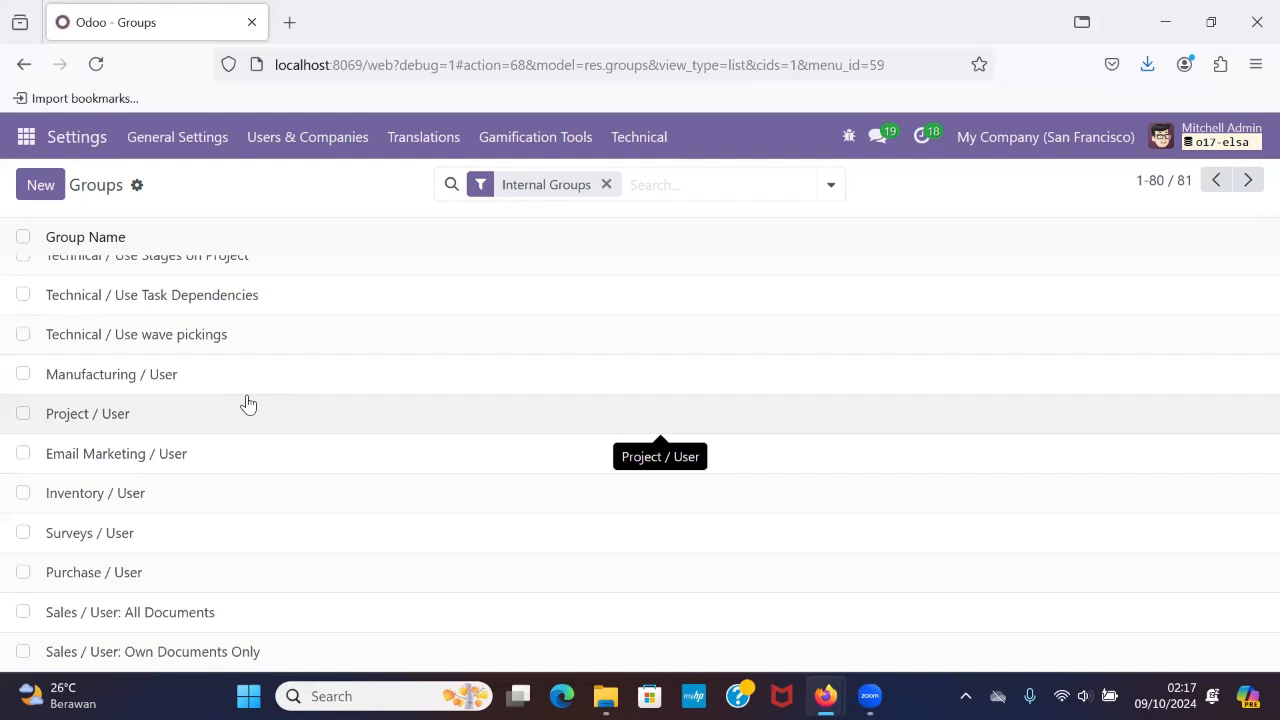
{"action": "left_click", "coordinate": [166, 490]}
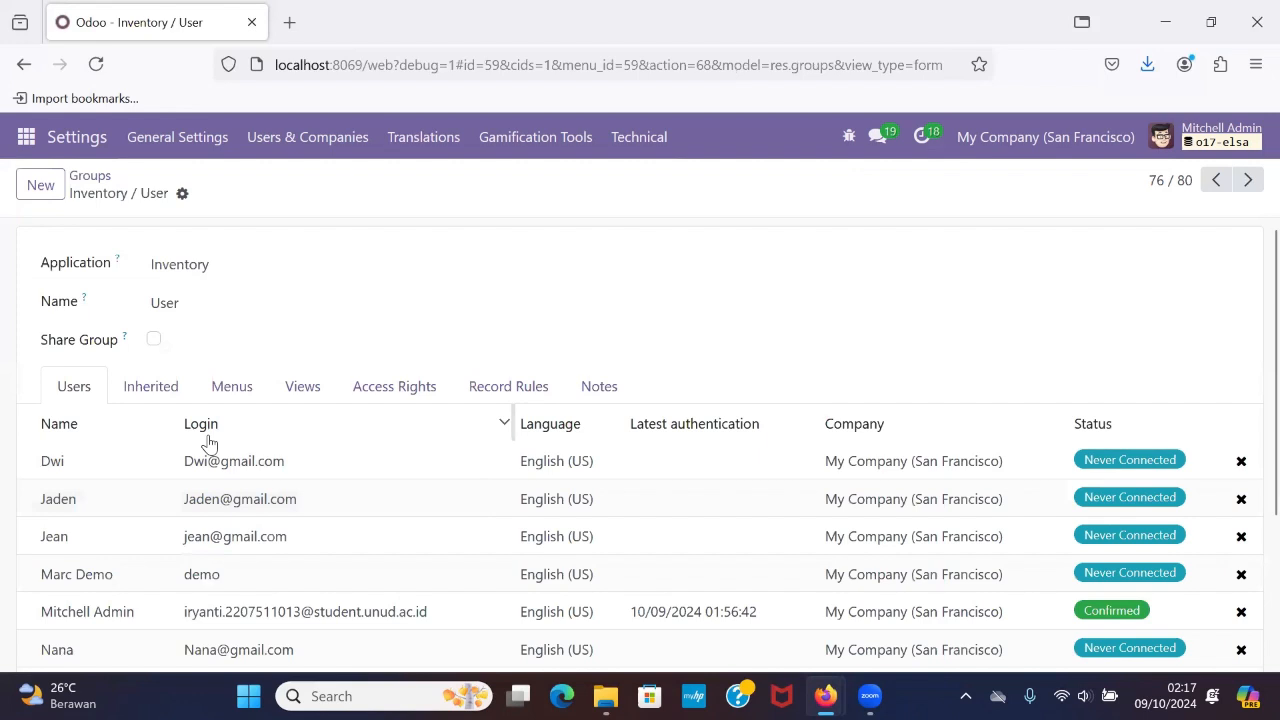
{"action": "scroll", "coordinate": [209, 443], "scroll_direction": "down", "scroll_amount": 2}
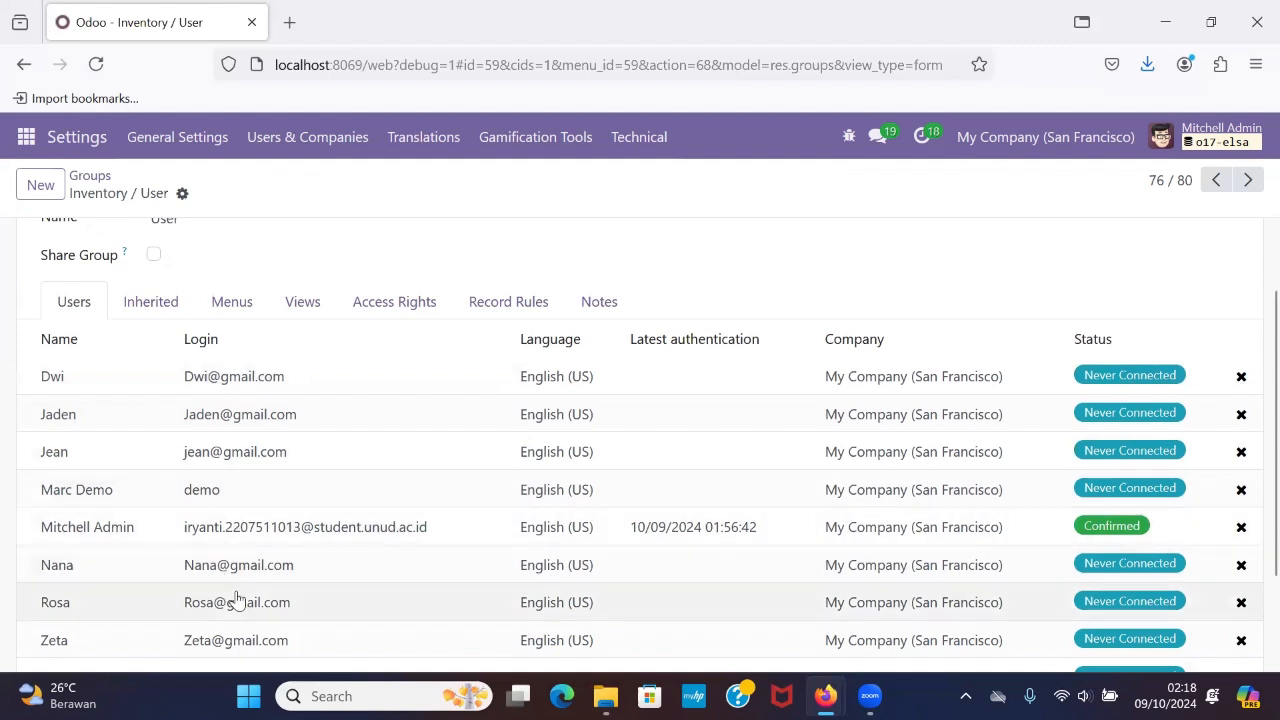
Examine the Inventory / User group's inherited groups, menus and views.
{"action": "left_click", "coordinate": [151, 302]}
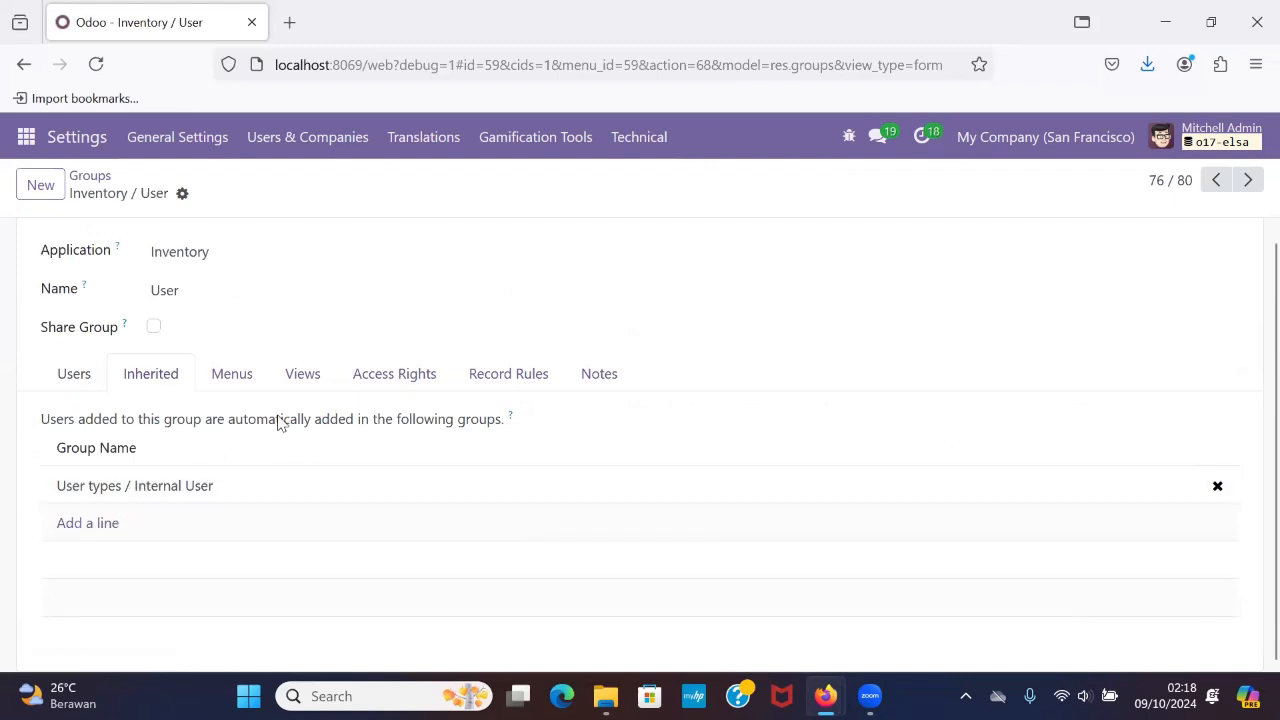
{"action": "left_click", "coordinate": [243, 380]}
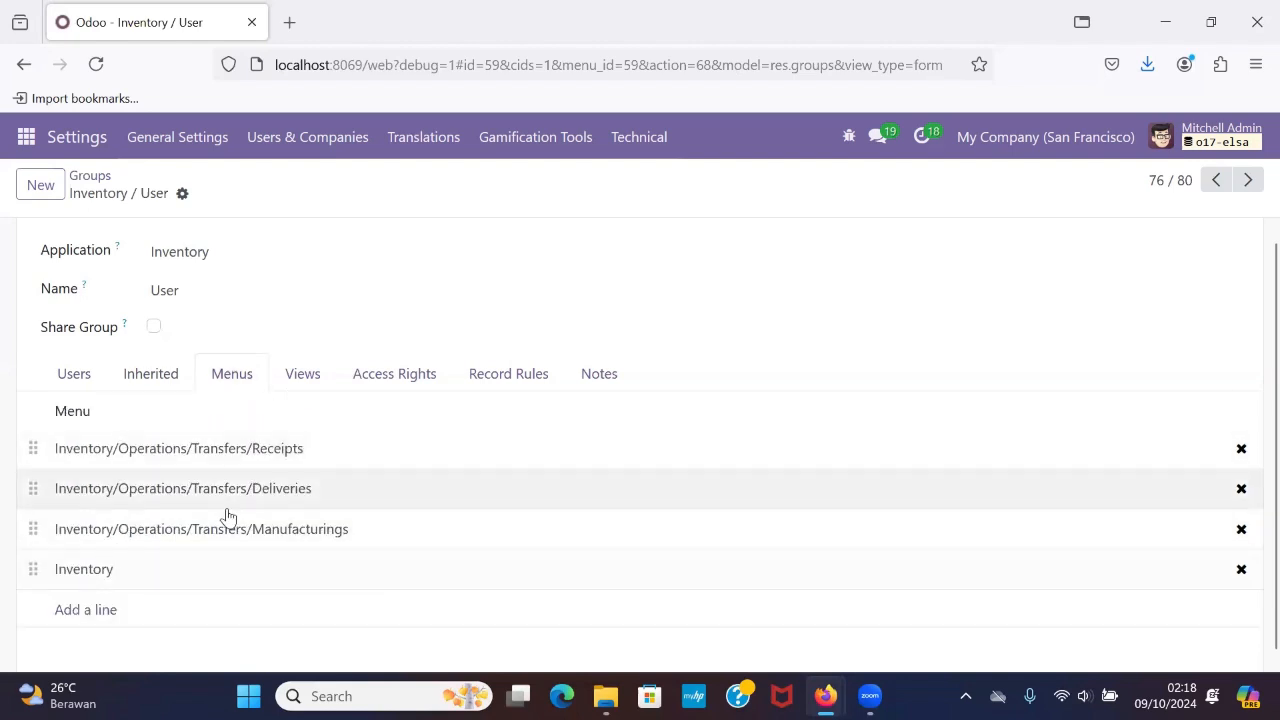
{"action": "left_click", "coordinate": [305, 381]}
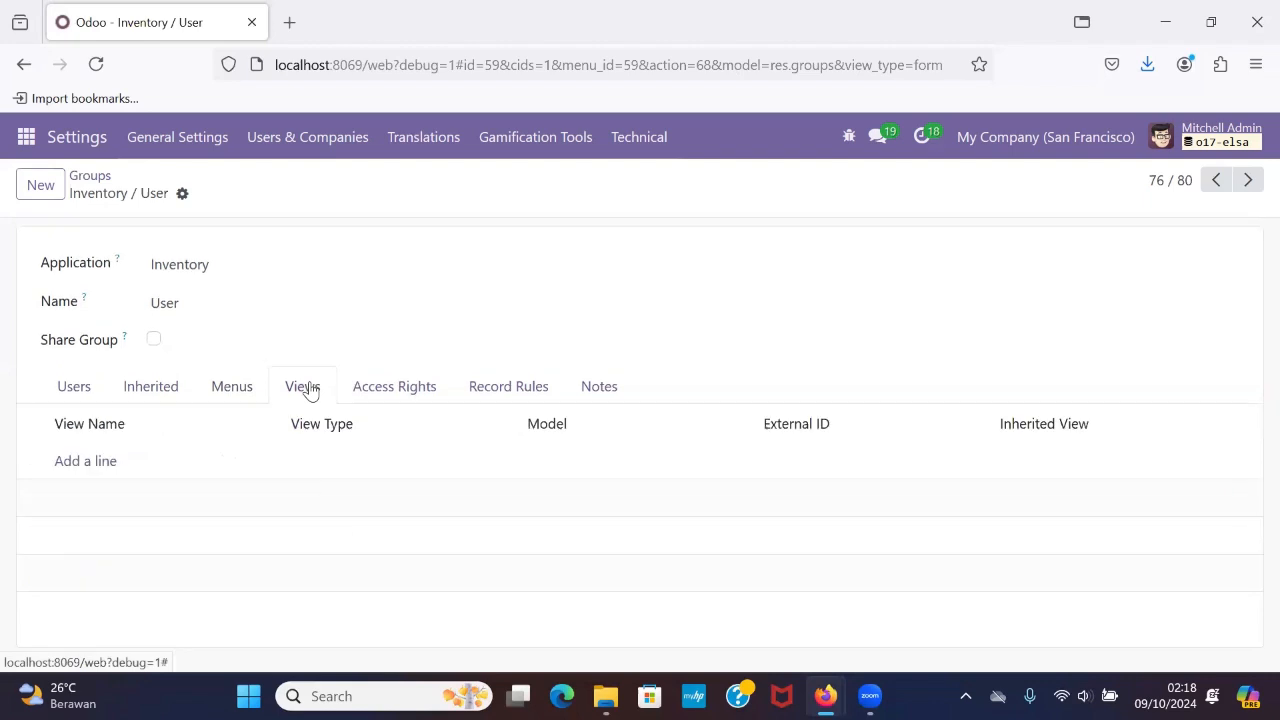
Examine the Inventory / User group's read, write, create and delete access rights for each model.
{"action": "left_click", "coordinate": [377, 393]}
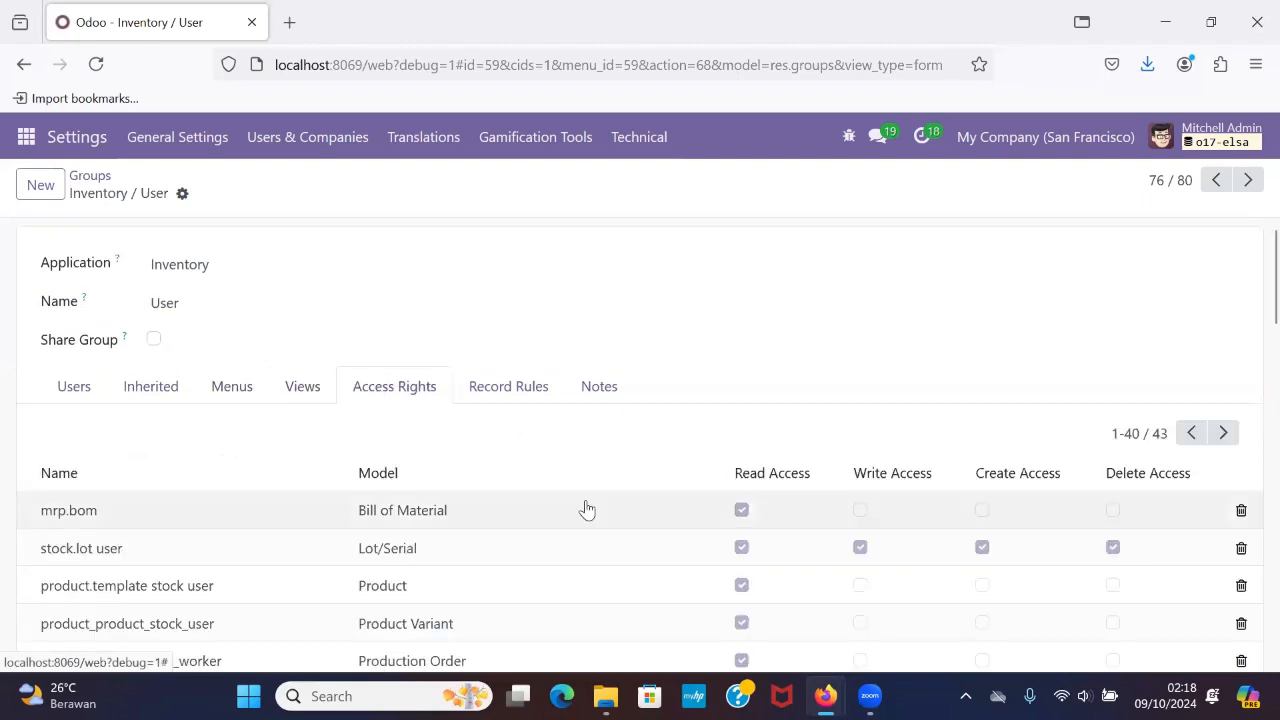
{"action": "scroll", "coordinate": [587, 510], "scroll_direction": "down", "scroll_amount": 1}
{"action": "scroll", "coordinate": [587, 510], "scroll_direction": "down", "scroll_amount": 1}
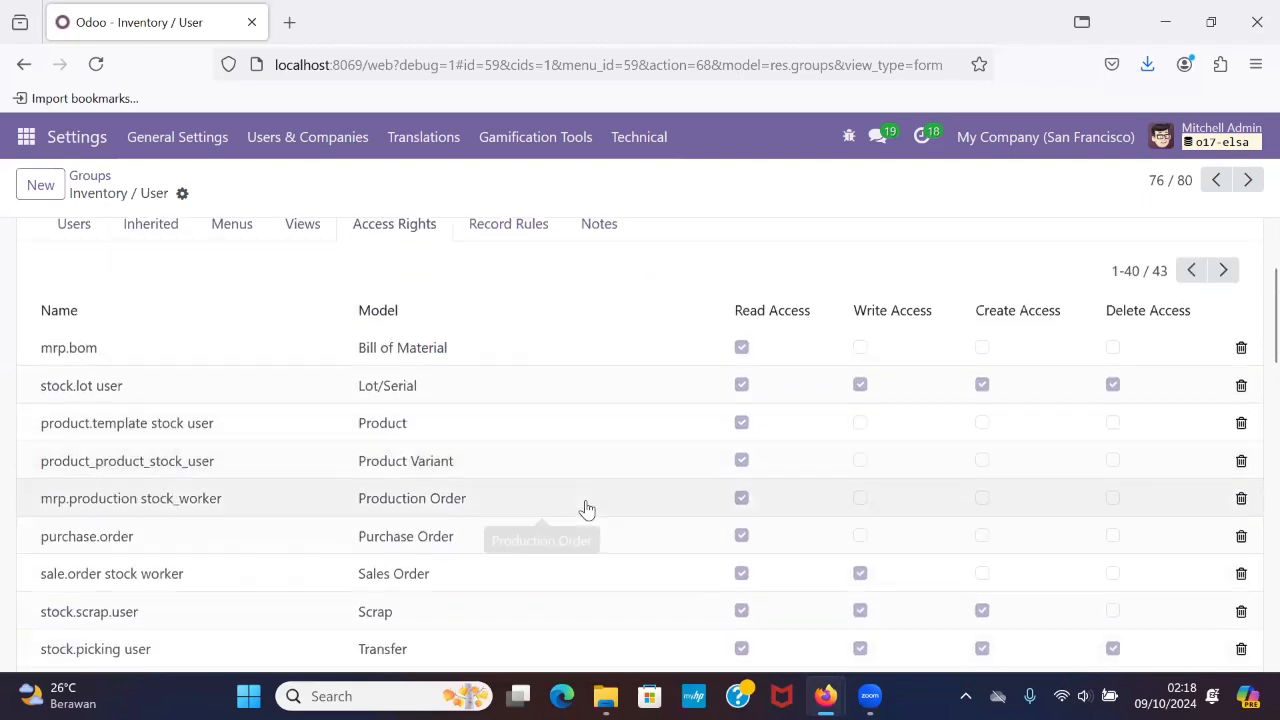
{"action": "scroll", "coordinate": [587, 510], "scroll_direction": "down", "scroll_amount": 1}
{"action": "scroll", "coordinate": [587, 510], "scroll_direction": "up", "scroll_amount": 1}
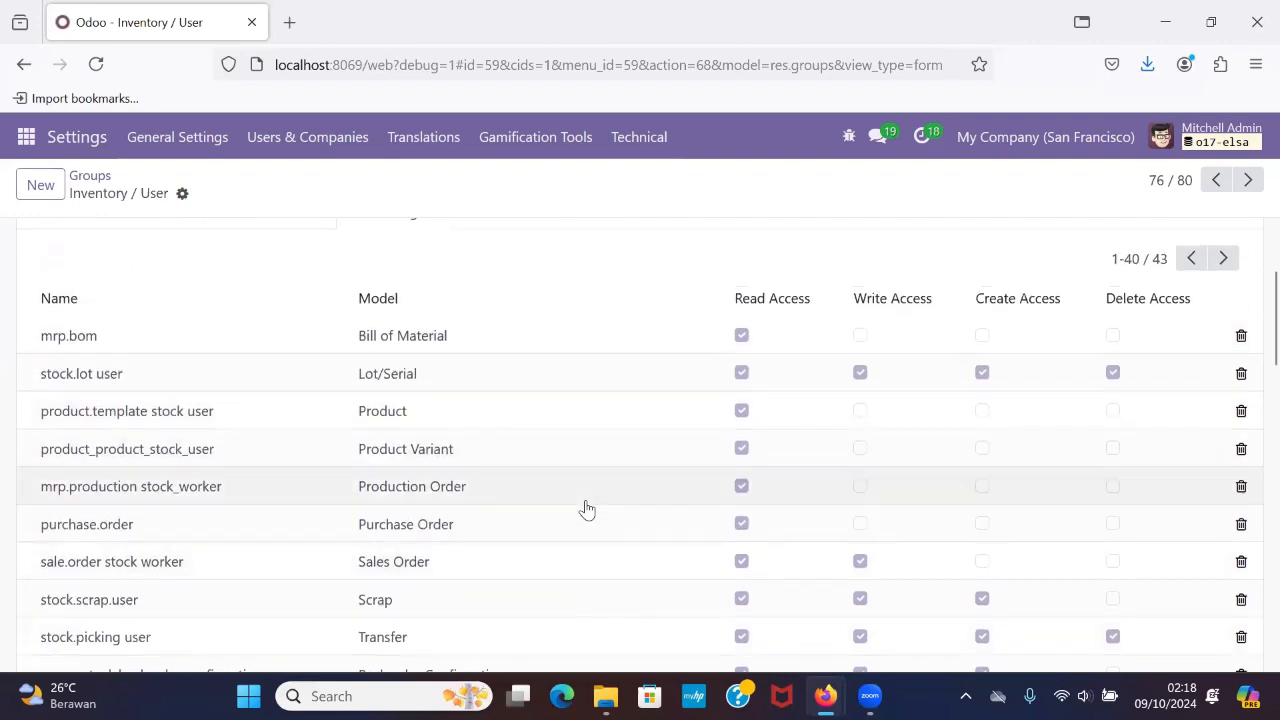
{"action": "scroll", "coordinate": [585, 509], "scroll_direction": "up", "scroll_amount": 1}
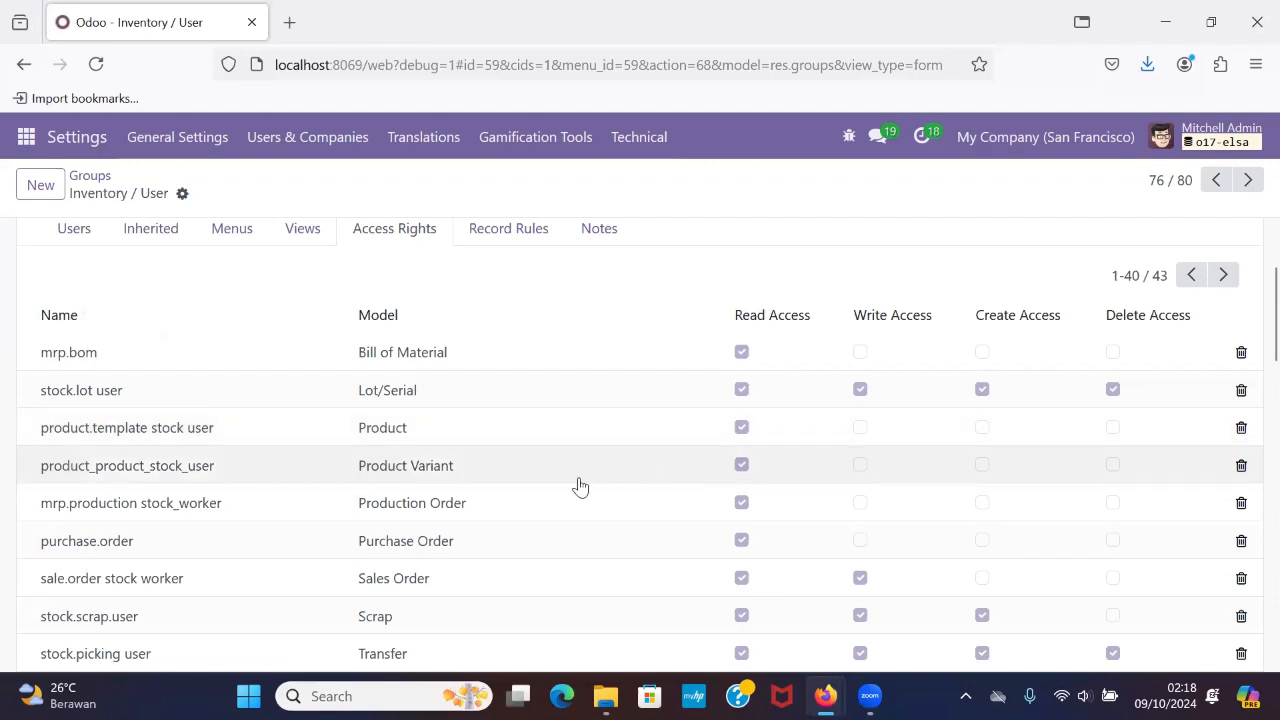
{"action": "scroll", "coordinate": [806, 563], "scroll_direction": "down", "scroll_amount": 5}
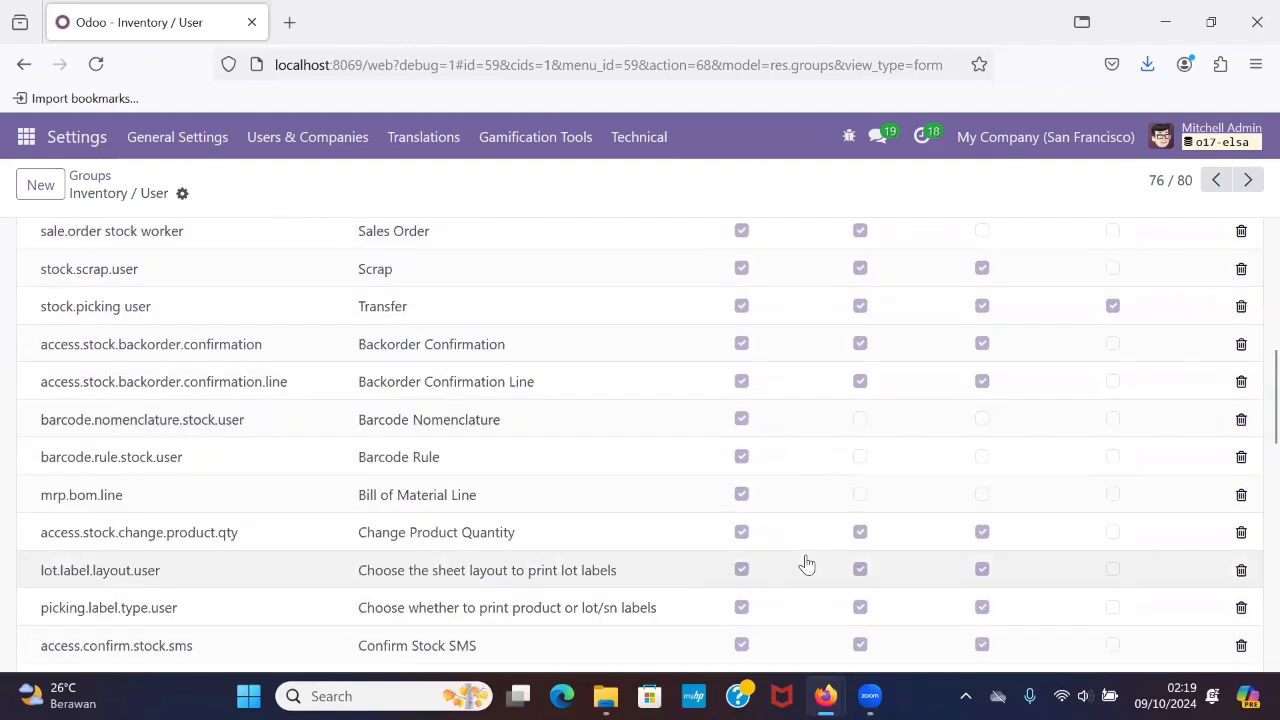
{"action": "scroll", "coordinate": [806, 563], "scroll_direction": "down", "scroll_amount": 10}
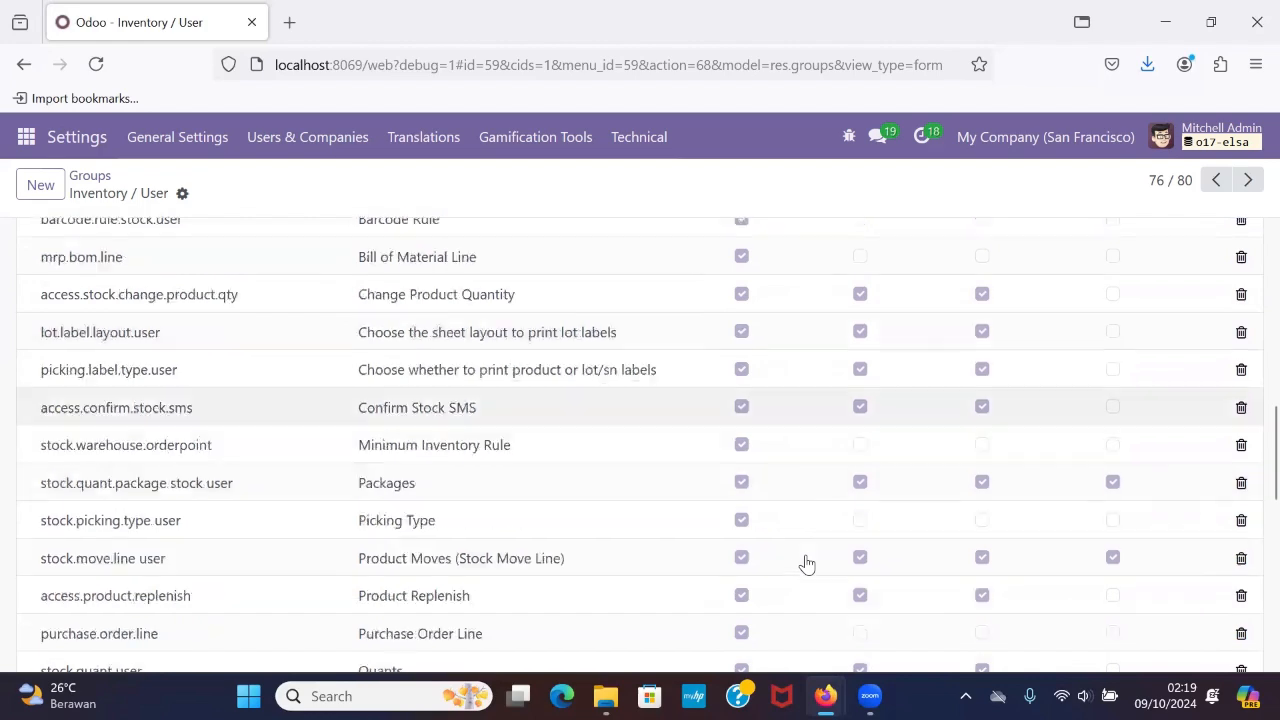
{"action": "scroll", "coordinate": [806, 563], "scroll_direction": "down", "scroll_amount": 4}
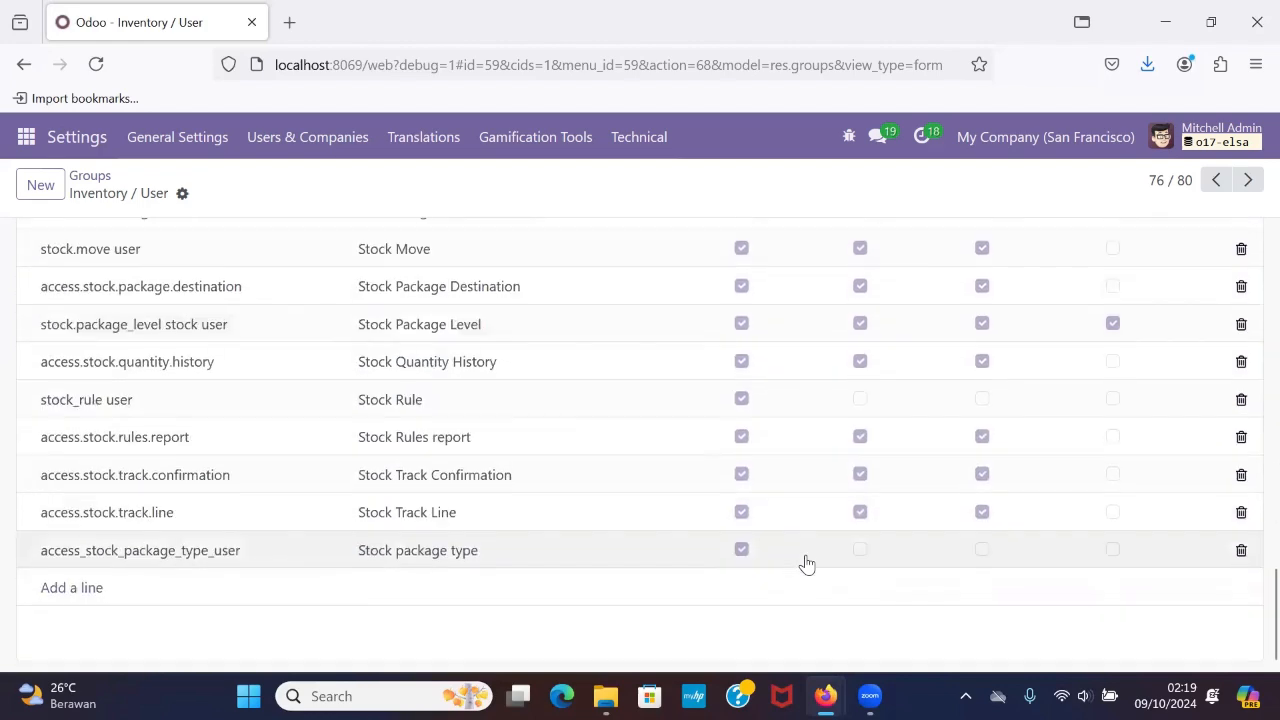
Check the Inventory / User group's record rules and notes.
{"action": "scroll", "coordinate": [806, 563], "scroll_direction": "up", "scroll_amount": 20}
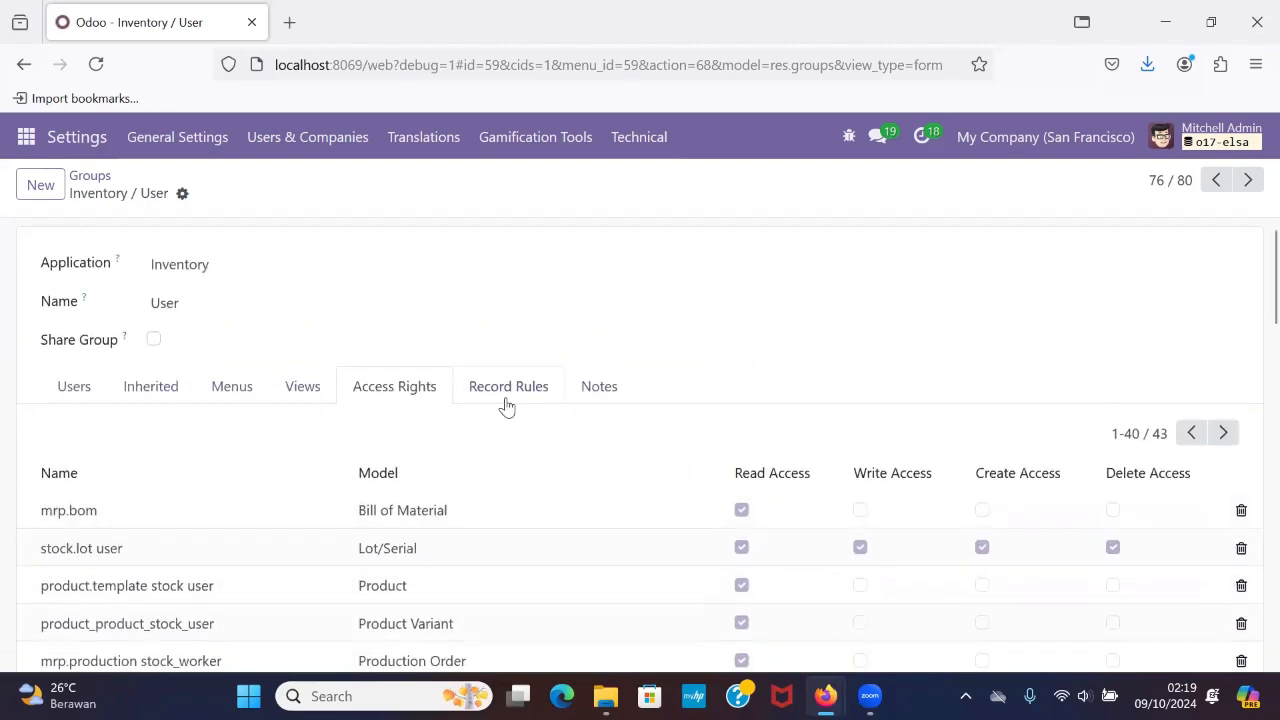
{"action": "left_click", "coordinate": [508, 398]}
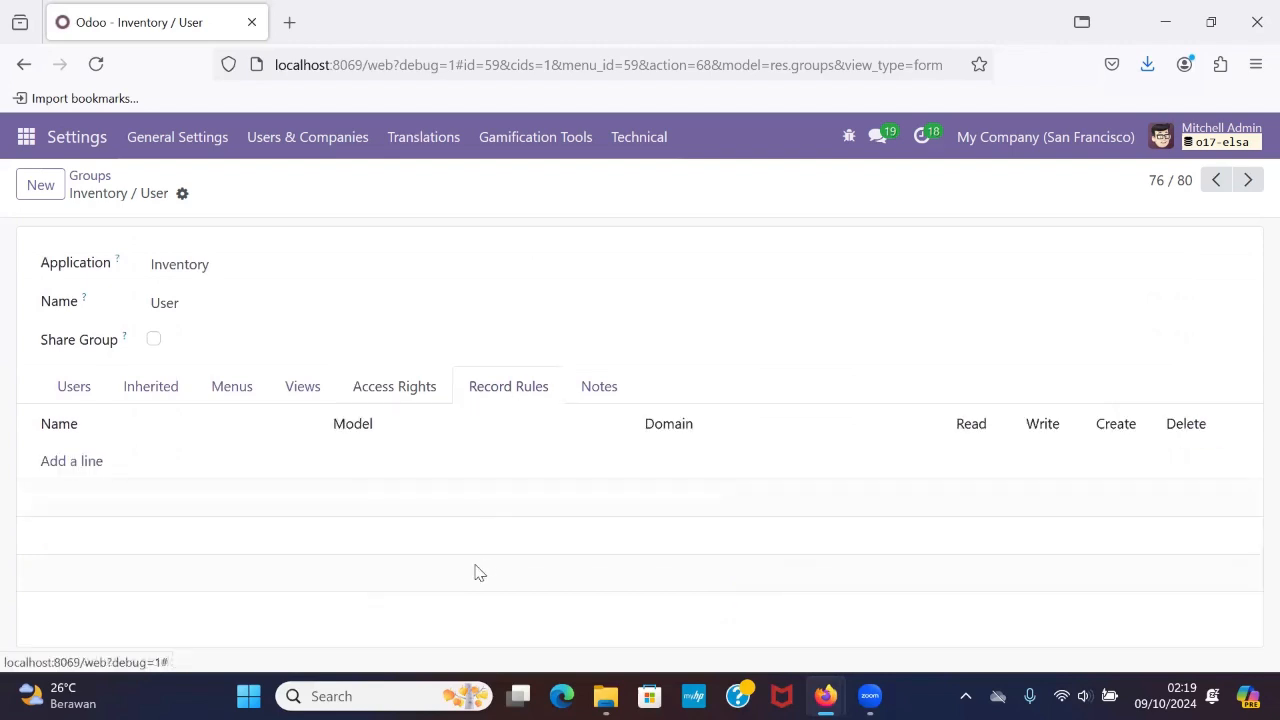
{"action": "left_click", "coordinate": [592, 400]}
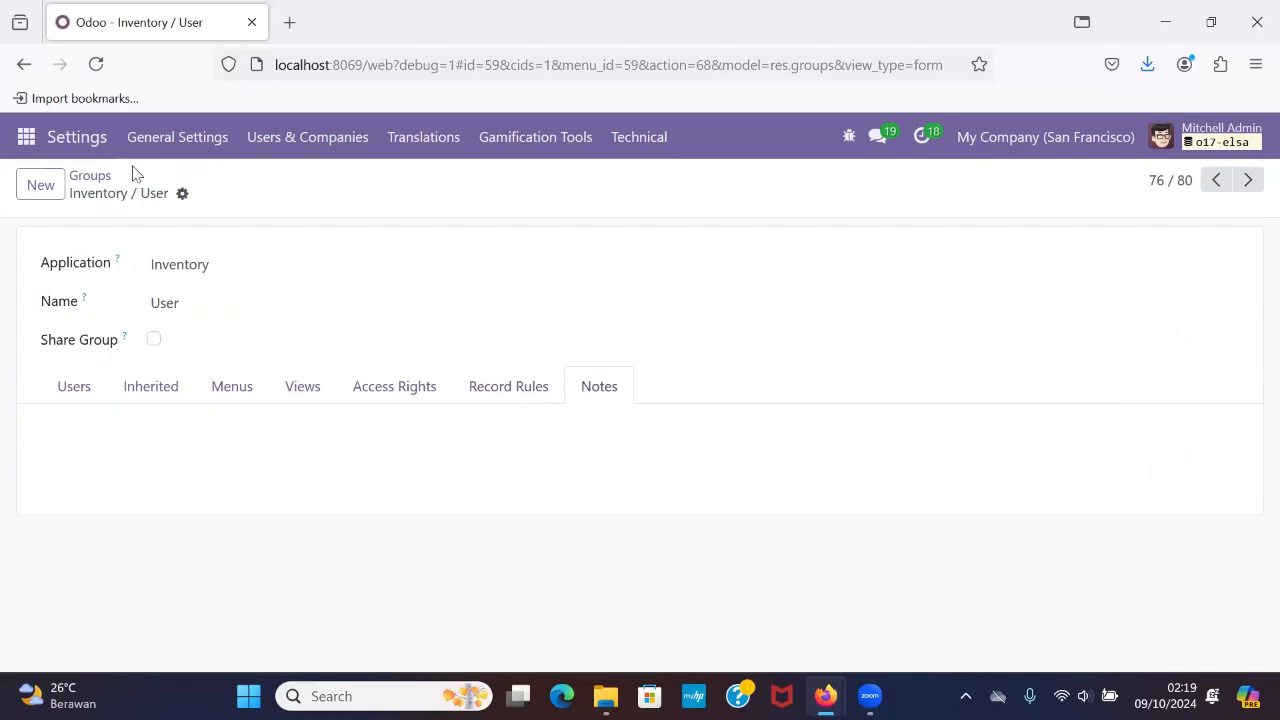
Open the Accounting / Accountant group from the groups list and review the users assigned to it.
{"action": "left_click", "coordinate": [89, 176]}
{"action": "scroll", "coordinate": [172, 450], "scroll_direction": "up", "scroll_amount": 10}
{"action": "scroll", "coordinate": [172, 450], "scroll_direction": "up", "scroll_amount": 12}
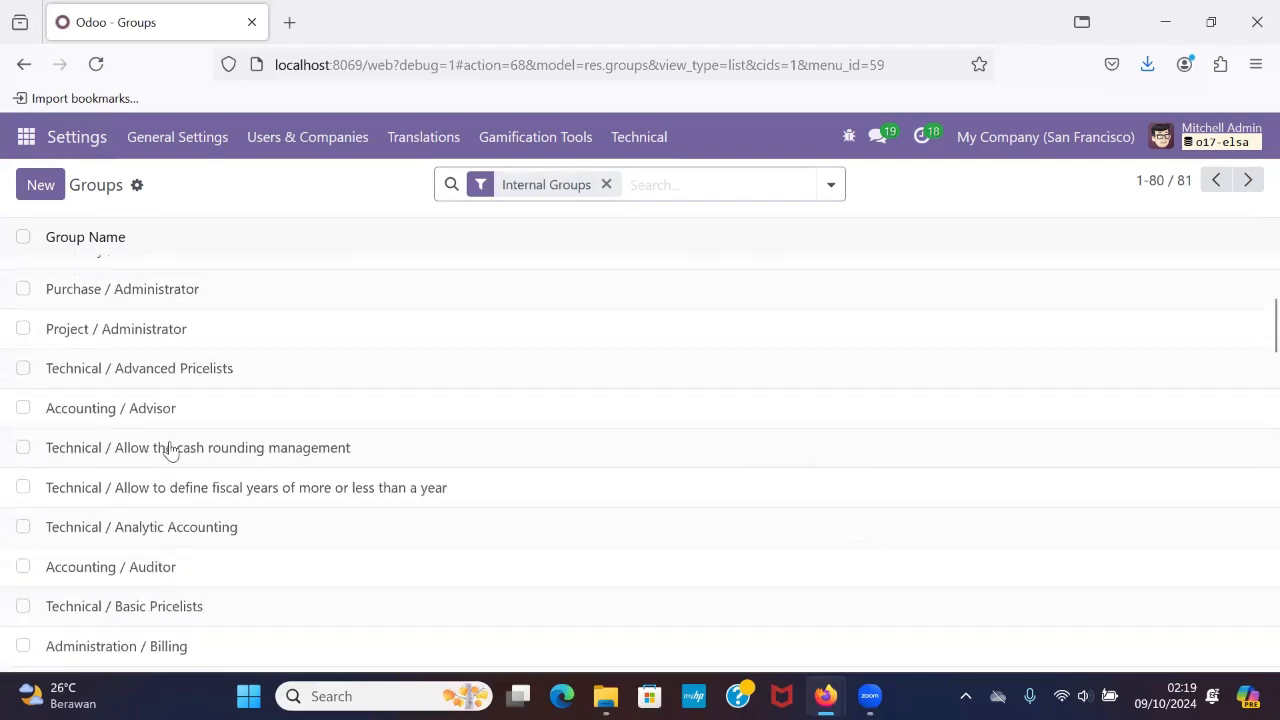
{"action": "scroll", "coordinate": [172, 450], "scroll_direction": "up", "scroll_amount": 3}
{"action": "scroll", "coordinate": [172, 450], "scroll_direction": "down", "scroll_amount": 1}
{"action": "scroll", "coordinate": [170, 450], "scroll_direction": "up", "scroll_amount": 5}
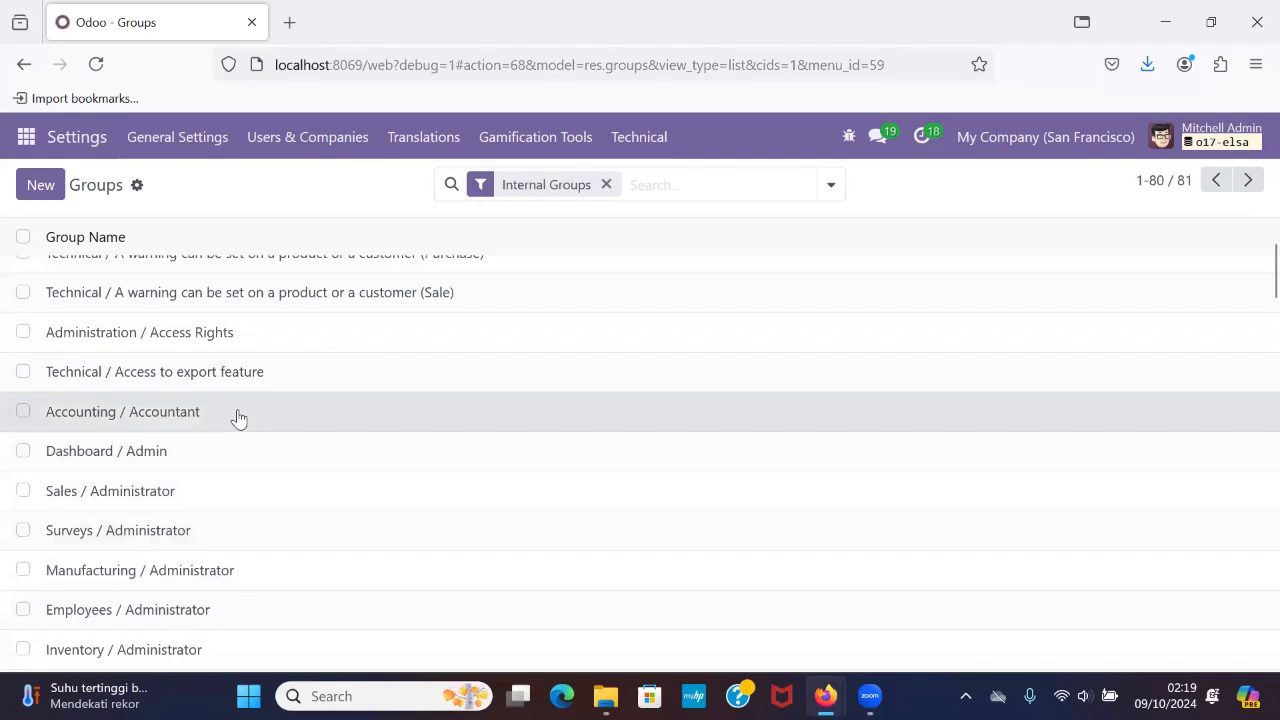
{"action": "left_click", "coordinate": [238, 418]}
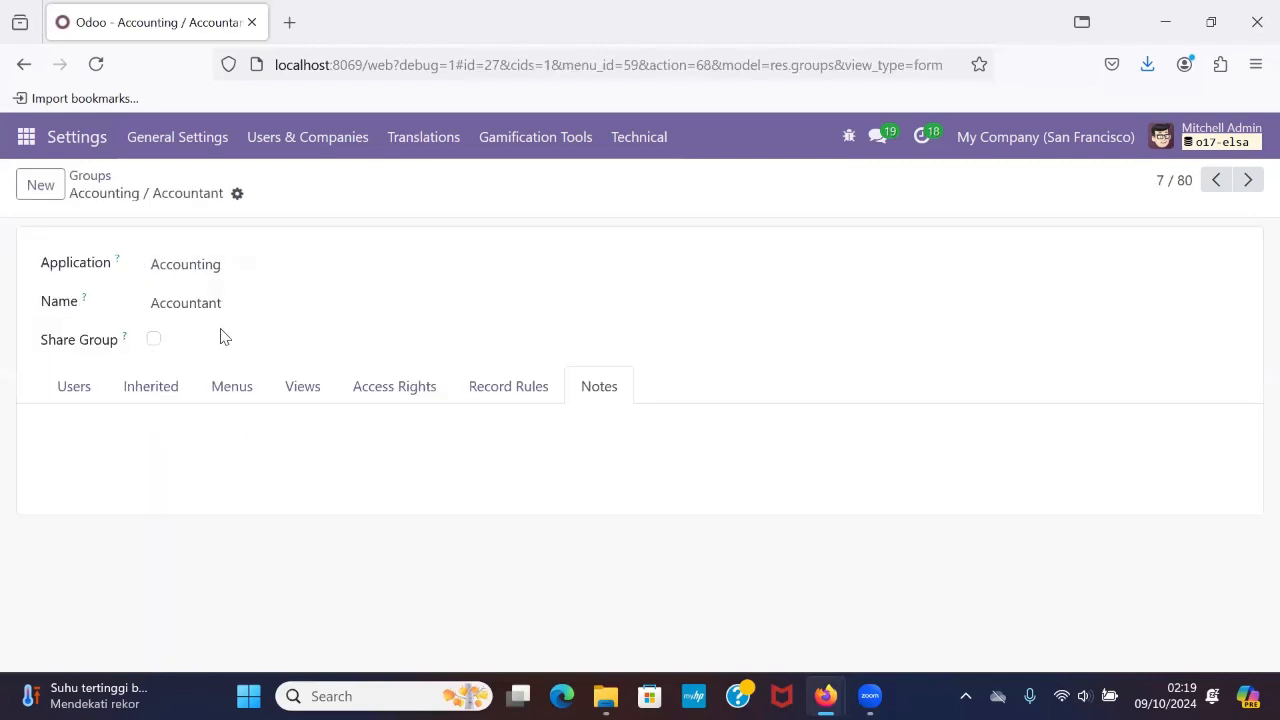
{"action": "left_click", "coordinate": [85, 399]}
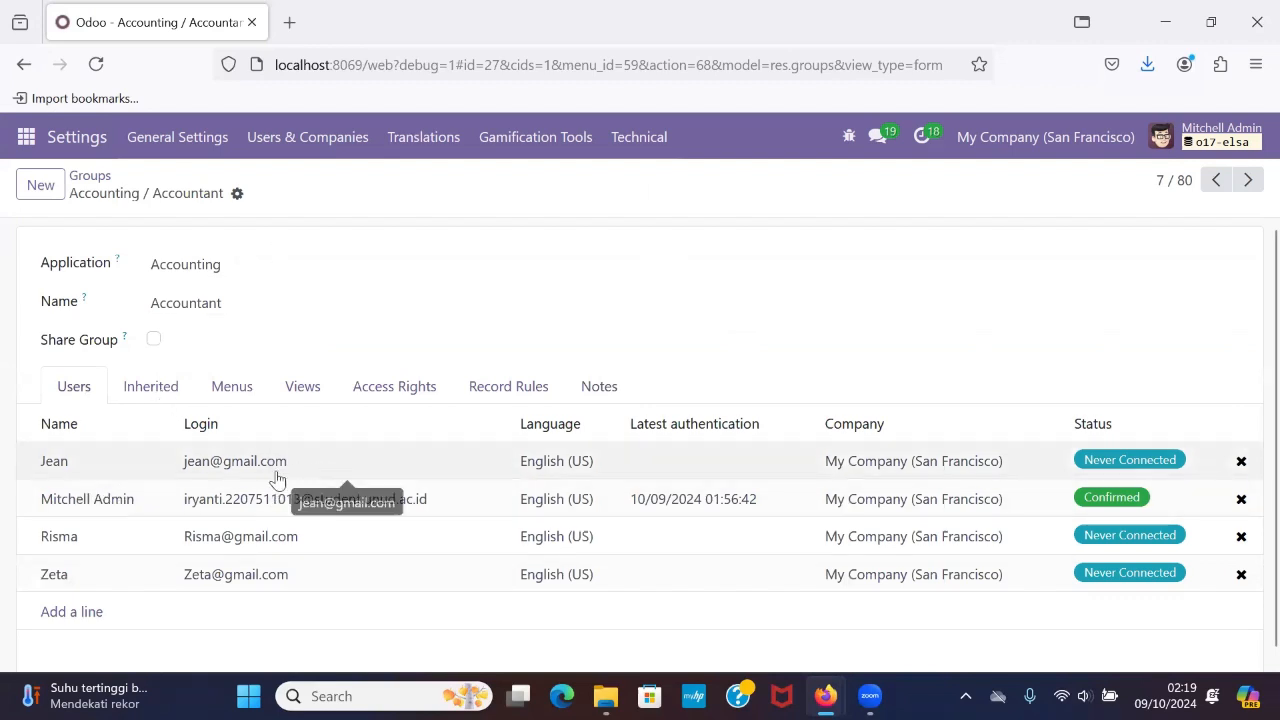
{"action": "scroll", "coordinate": [278, 480], "scroll_direction": "down", "scroll_amount": 1}
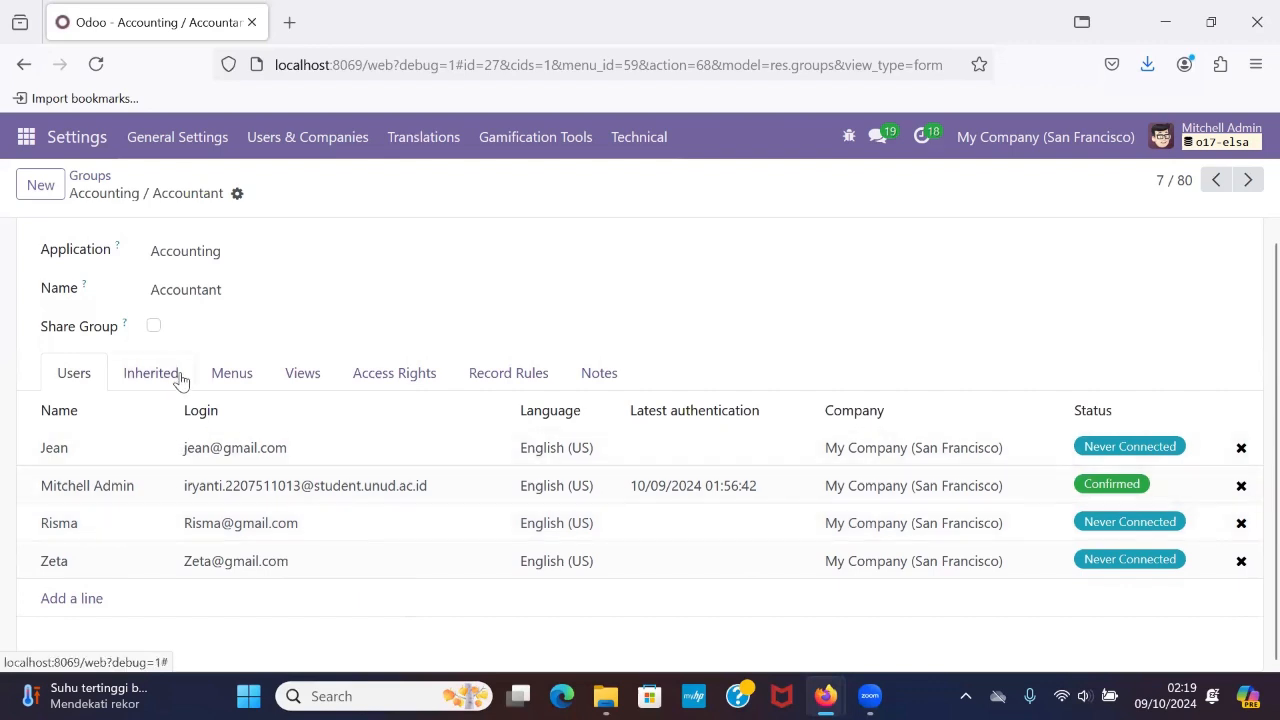
Examine the Accounting / Accountant group's inherited groups, menus and views.
{"action": "left_click", "coordinate": [171, 377]}
{"action": "left_click", "coordinate": [255, 377]}
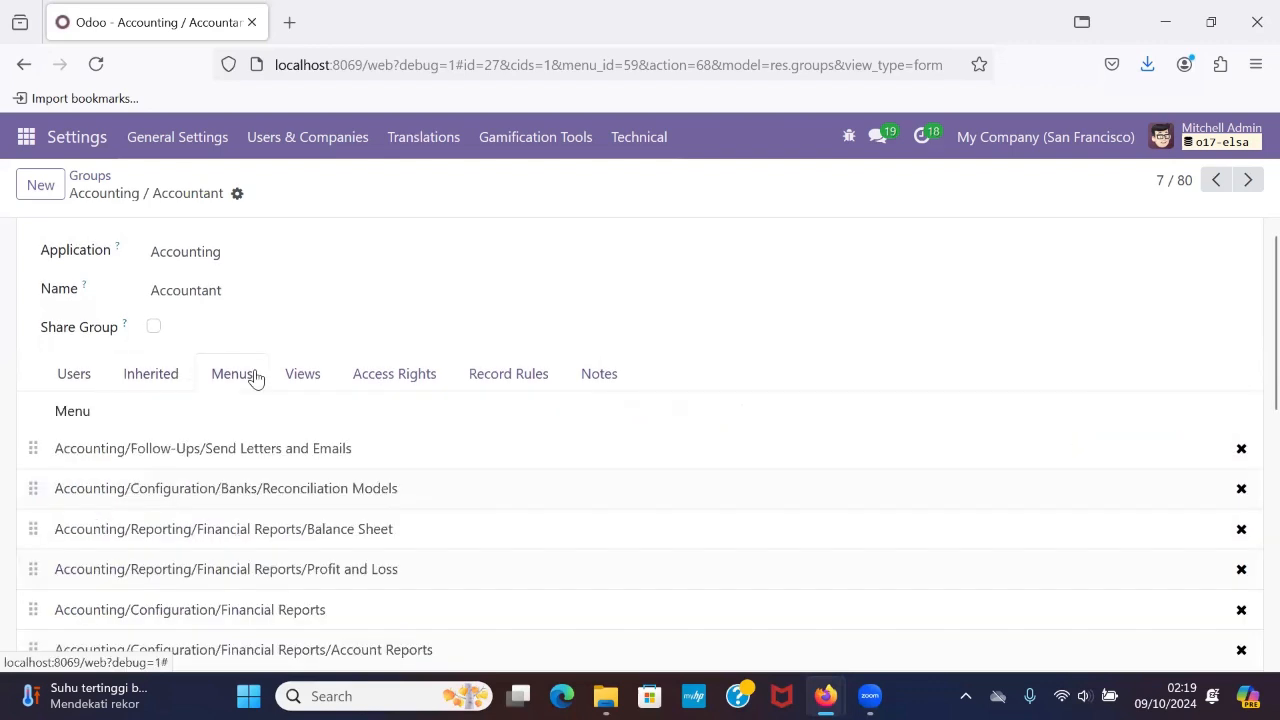
{"action": "left_click", "coordinate": [304, 377]}
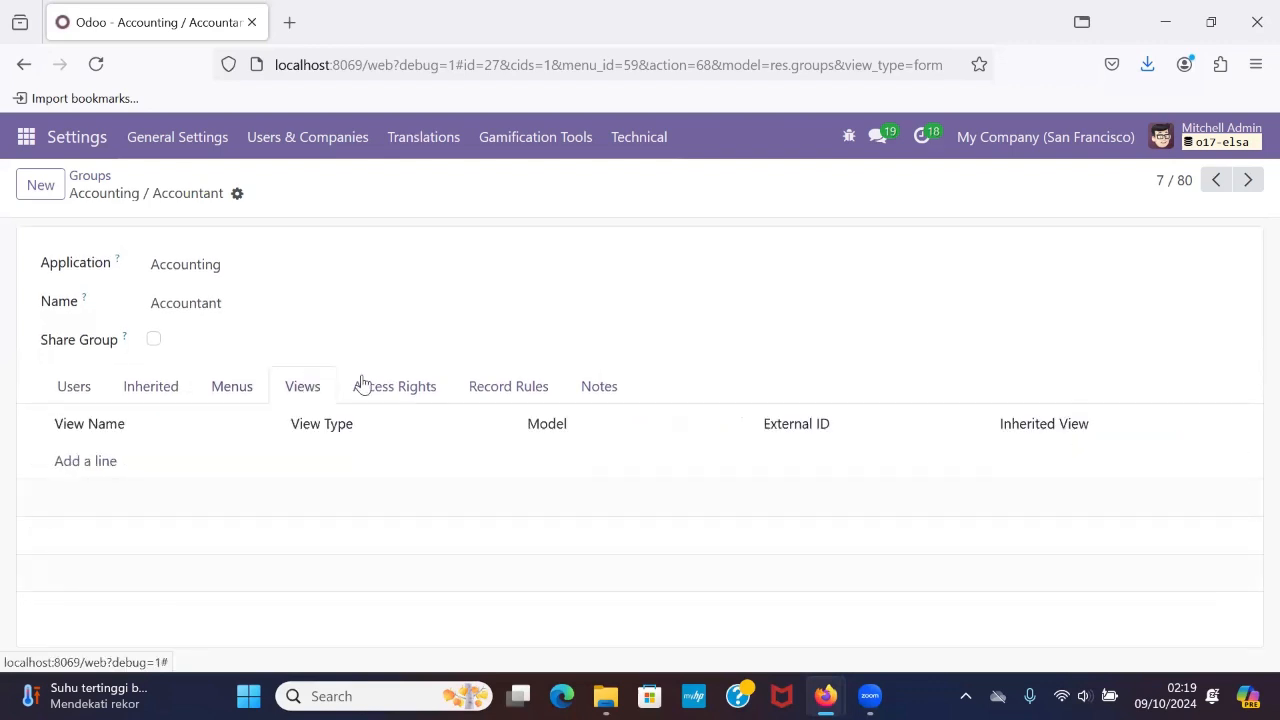
Examine the Accounting / Accountant group's read, write, create and delete access rights for each model.
{"action": "left_click", "coordinate": [395, 390]}
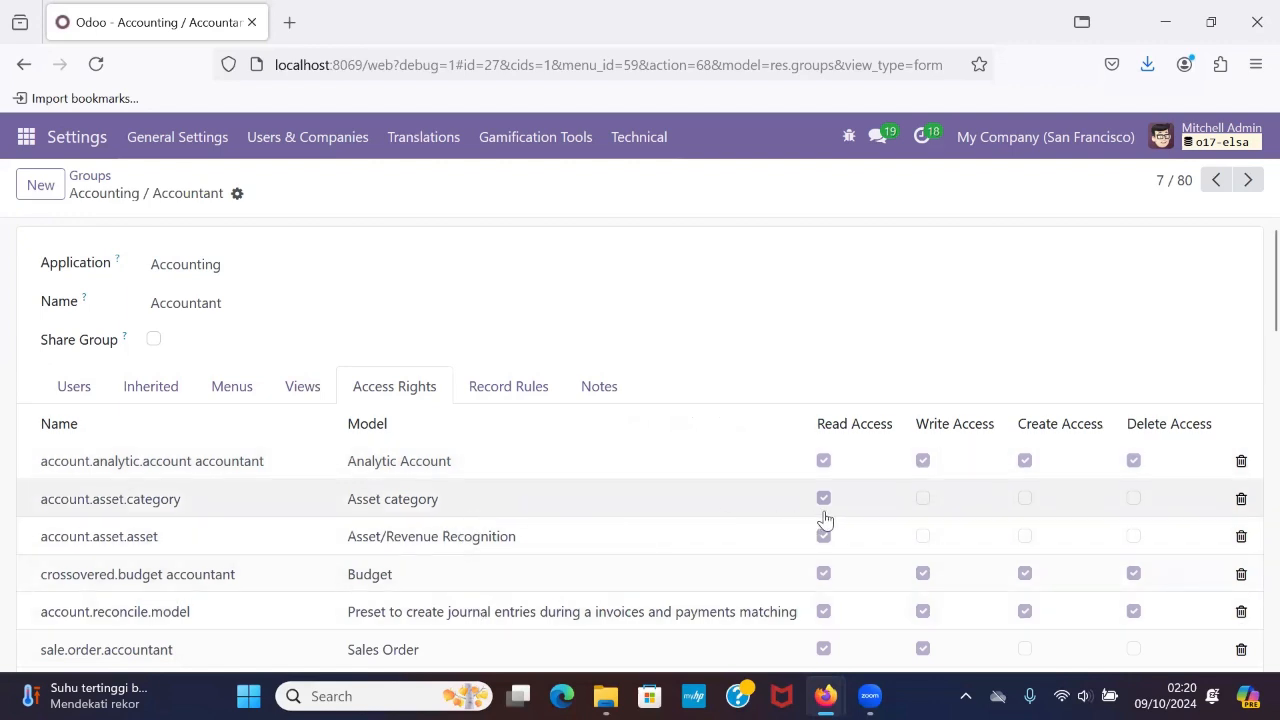
{"action": "scroll", "coordinate": [824, 519], "scroll_direction": "down", "scroll_amount": 1}
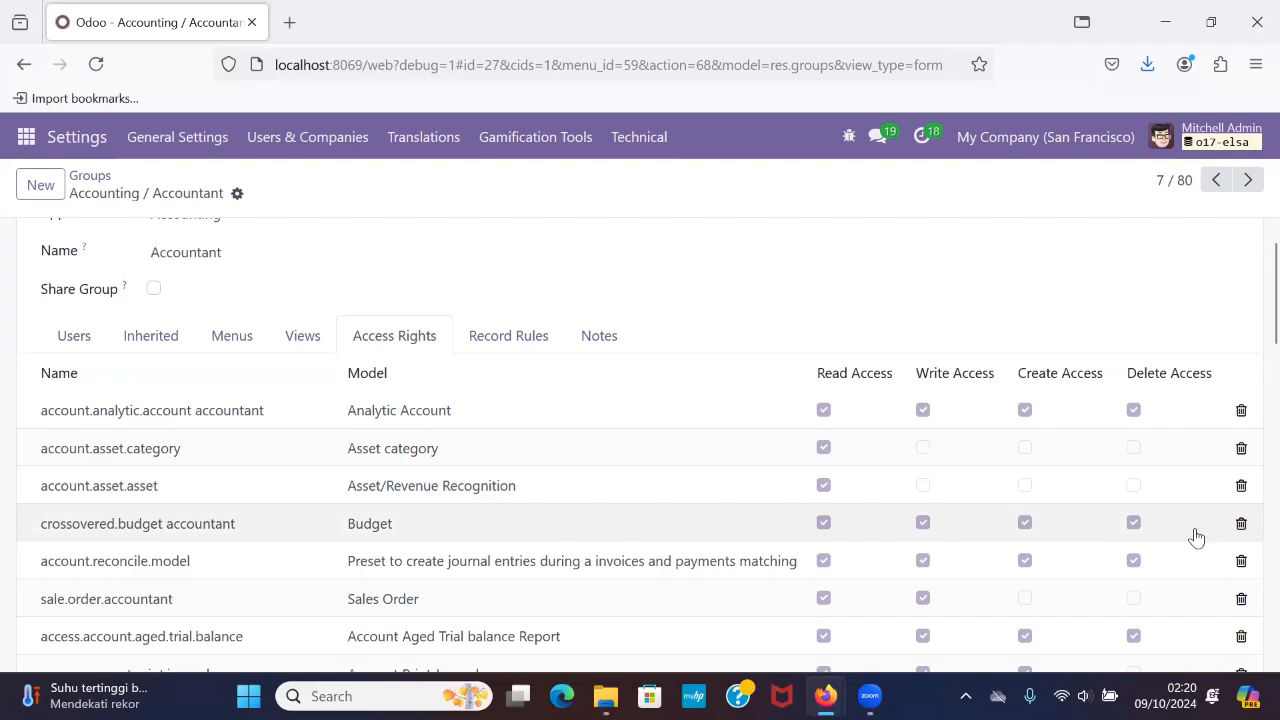
{"action": "scroll", "coordinate": [877, 471], "scroll_direction": "down", "scroll_amount": 2}
{"action": "scroll", "coordinate": [877, 471], "scroll_direction": "up", "scroll_amount": 1}
{"action": "scroll", "coordinate": [878, 472], "scroll_direction": "down", "scroll_amount": 1}
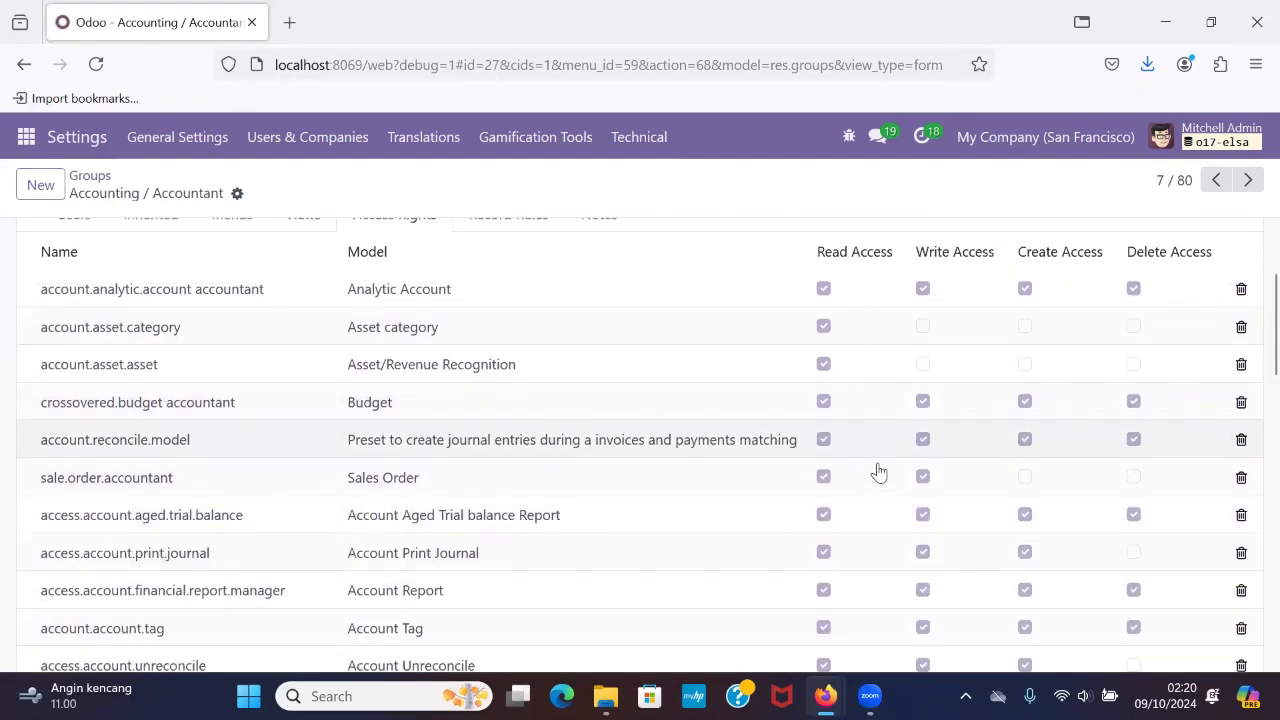
{"action": "scroll", "coordinate": [878, 472], "scroll_direction": "down", "scroll_amount": 2}
{"action": "scroll", "coordinate": [878, 472], "scroll_direction": "up", "scroll_amount": 2}
{"action": "scroll", "coordinate": [878, 472], "scroll_direction": "down", "scroll_amount": 3}
{"action": "scroll", "coordinate": [878, 472], "scroll_direction": "up", "scroll_amount": 1}
{"action": "scroll", "coordinate": [878, 472], "scroll_direction": "down", "scroll_amount": 4}
{"action": "scroll", "coordinate": [878, 472], "scroll_direction": "down", "scroll_amount": 3}
{"action": "scroll", "coordinate": [878, 472], "scroll_direction": "up", "scroll_amount": 6}
{"action": "scroll", "coordinate": [878, 472], "scroll_direction": "up", "scroll_amount": 2}
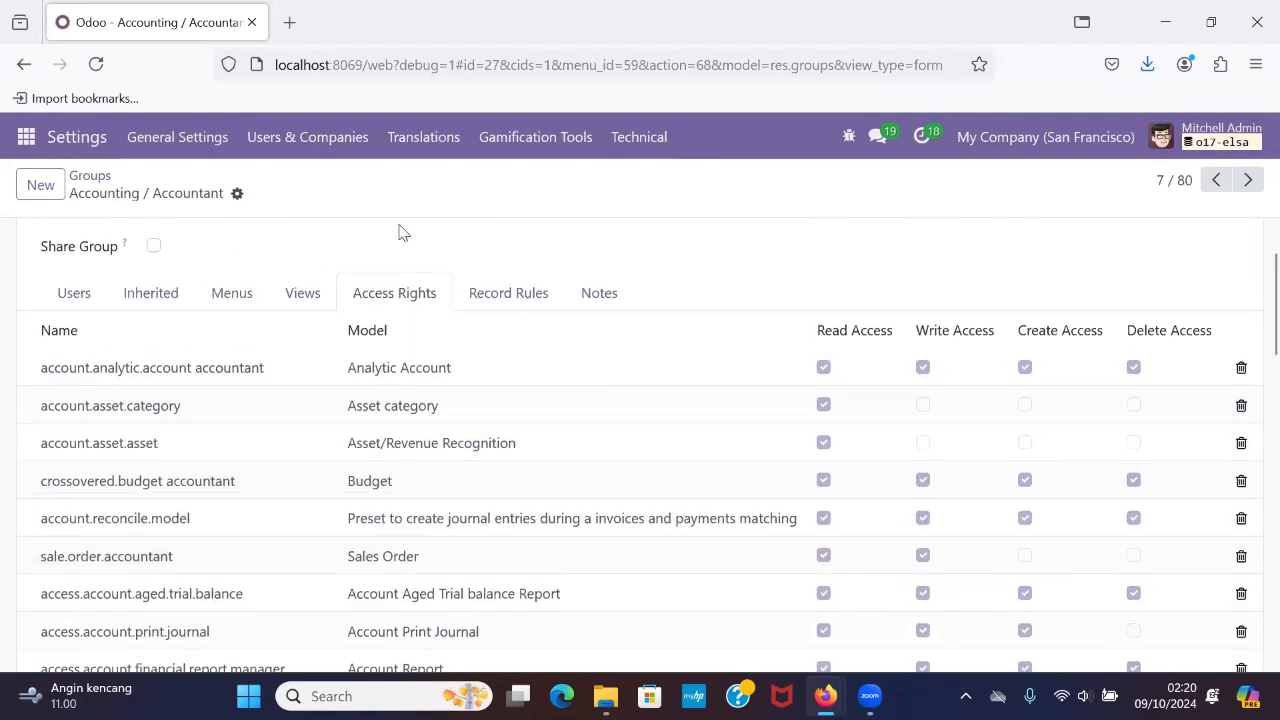
Return to the groups list, open the Purchase / Administrator group and review its assigned users.
{"action": "left_click", "coordinate": [89, 177]}
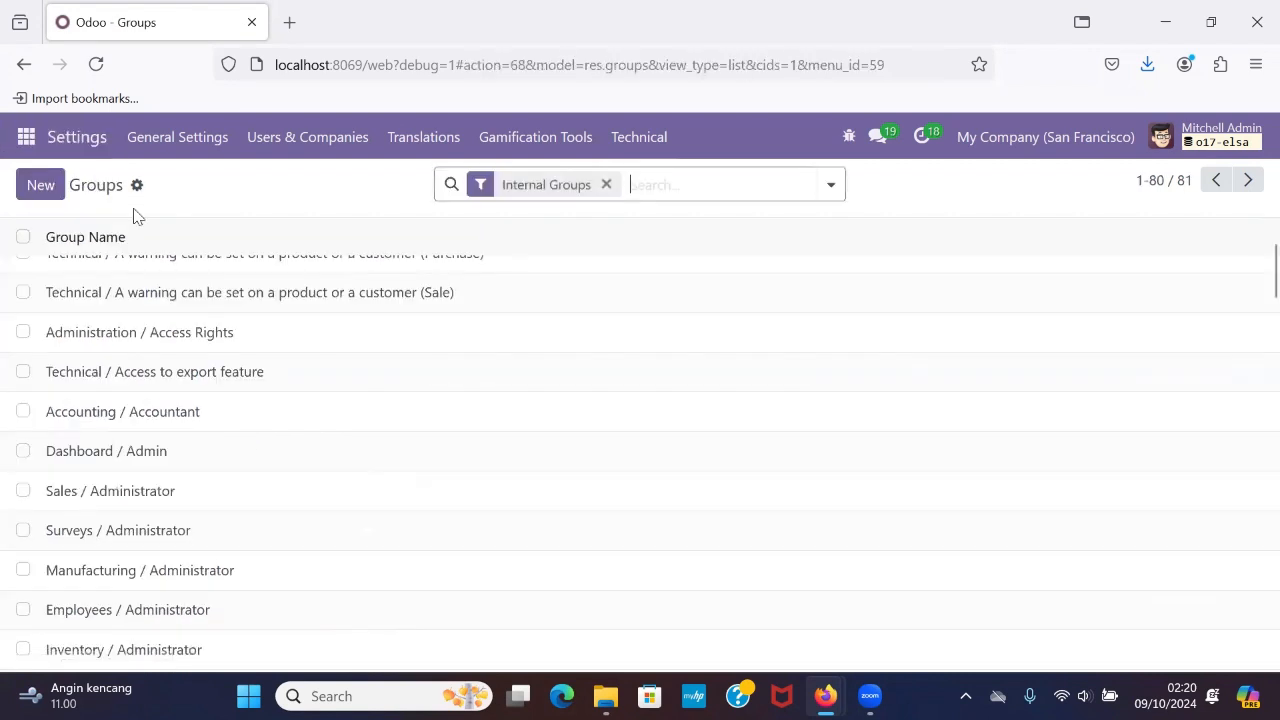
{"action": "scroll", "coordinate": [263, 393], "scroll_direction": "up", "scroll_amount": 2}
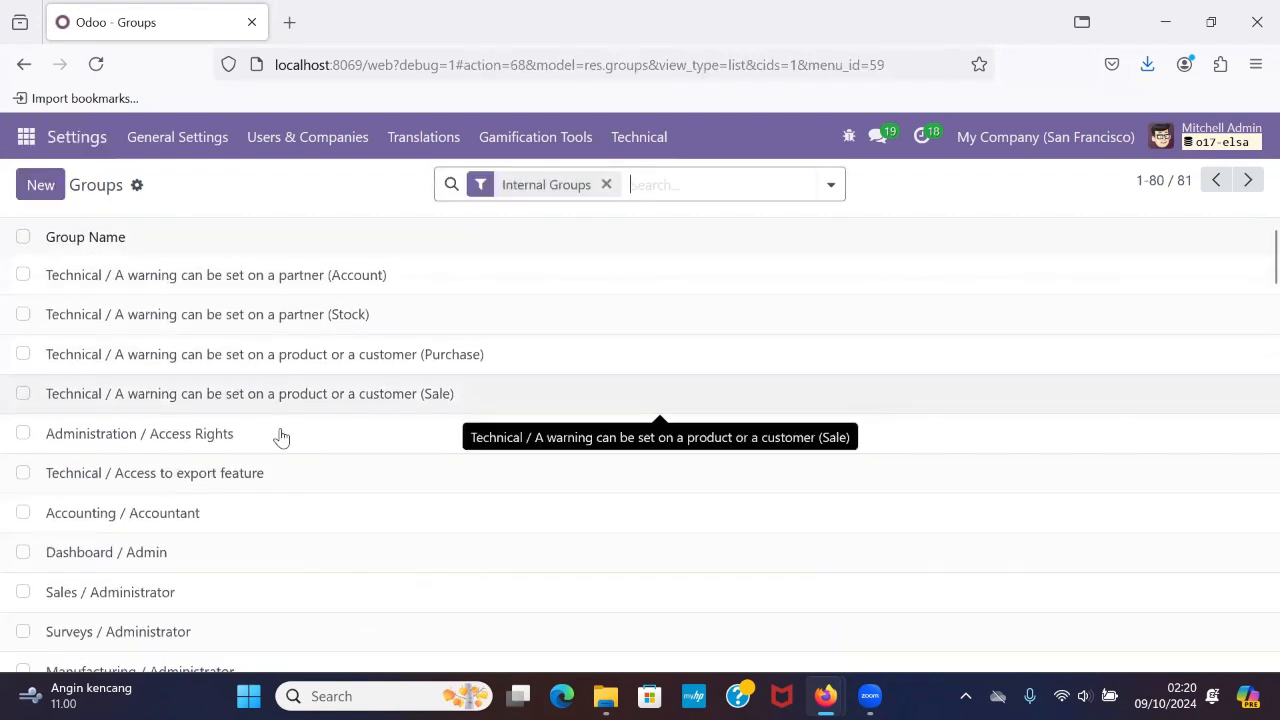
{"action": "scroll", "coordinate": [296, 469], "scroll_direction": "down", "scroll_amount": 1}
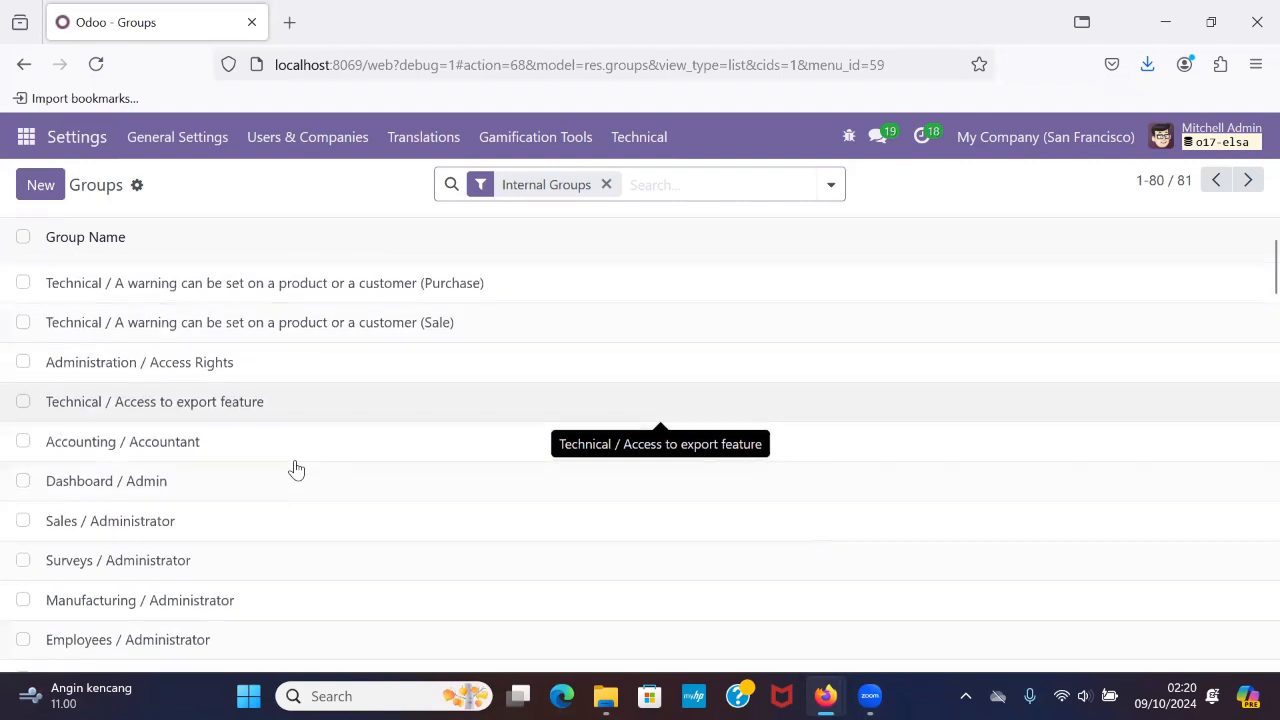
{"action": "scroll", "coordinate": [296, 469], "scroll_direction": "down", "scroll_amount": 3}
{"action": "scroll", "coordinate": [296, 469], "scroll_direction": "up", "scroll_amount": 4}
{"action": "scroll", "coordinate": [296, 469], "scroll_direction": "down", "scroll_amount": 3}
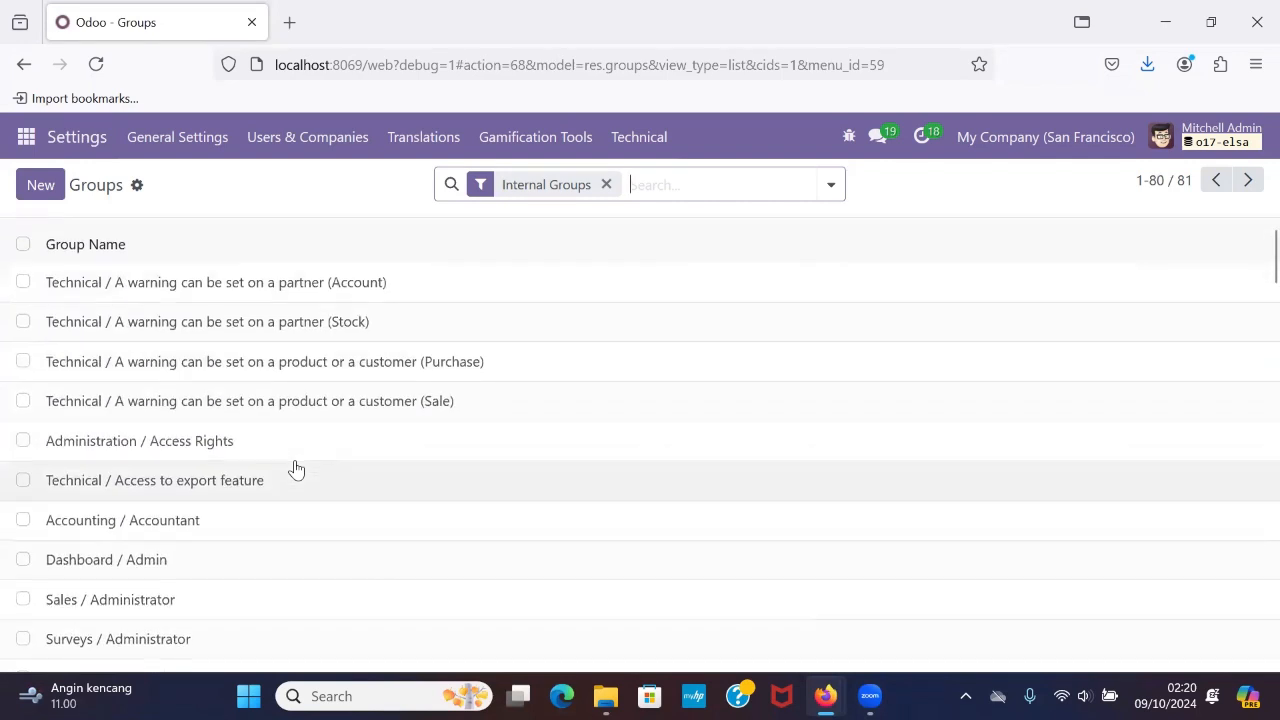
{"action": "scroll", "coordinate": [296, 469], "scroll_direction": "down", "scroll_amount": 3}
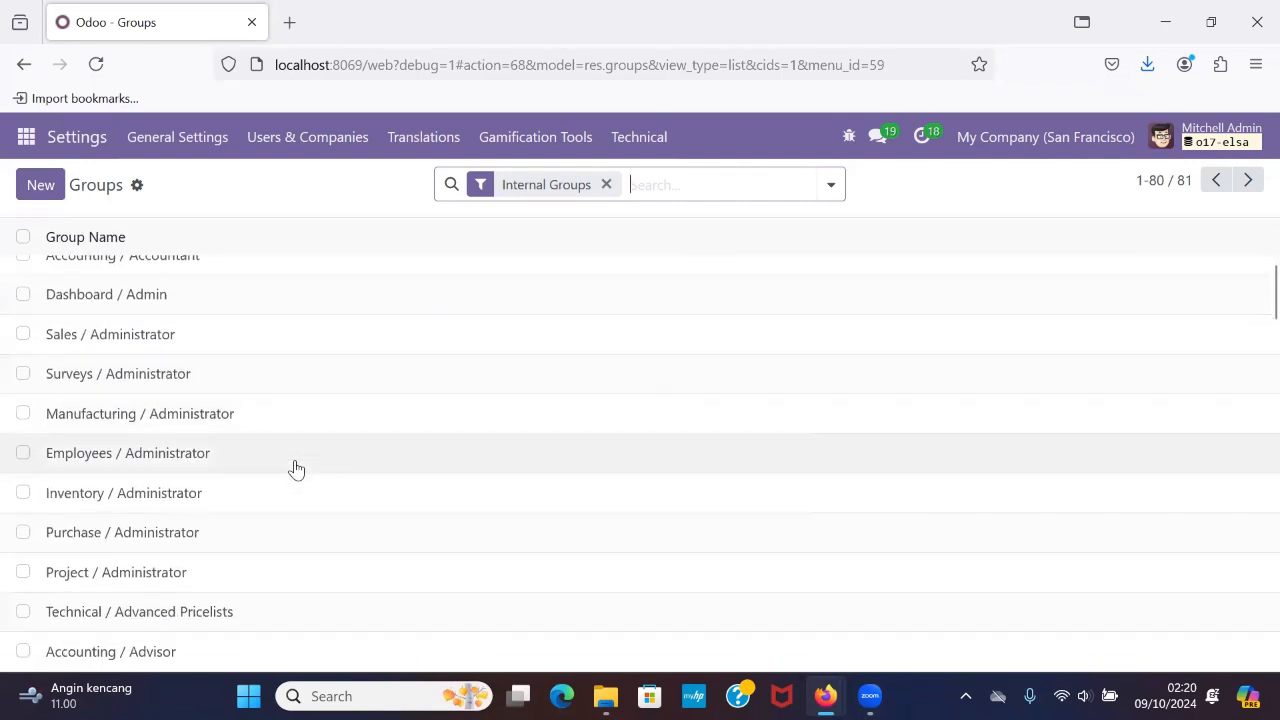
{"action": "left_click", "coordinate": [257, 484]}
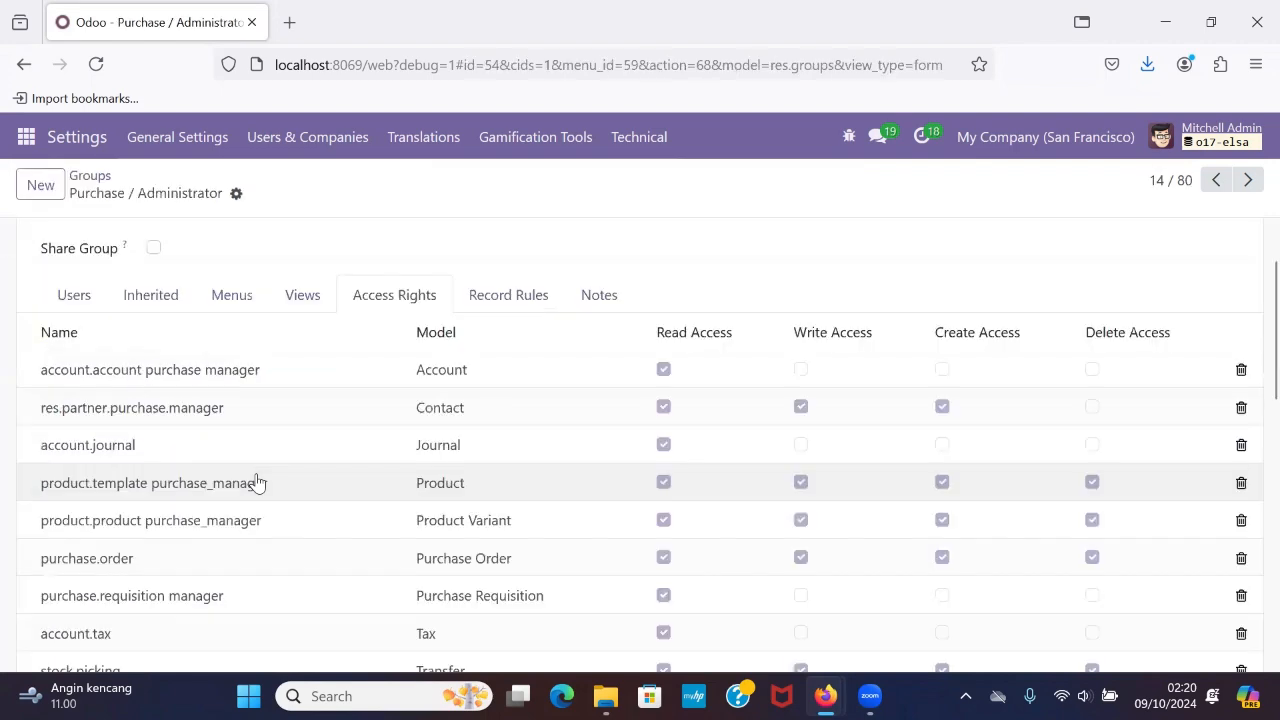
{"action": "scroll", "coordinate": [257, 483], "scroll_direction": "down", "scroll_amount": 1}
{"action": "scroll", "coordinate": [215, 440], "scroll_direction": "up", "scroll_amount": 3}
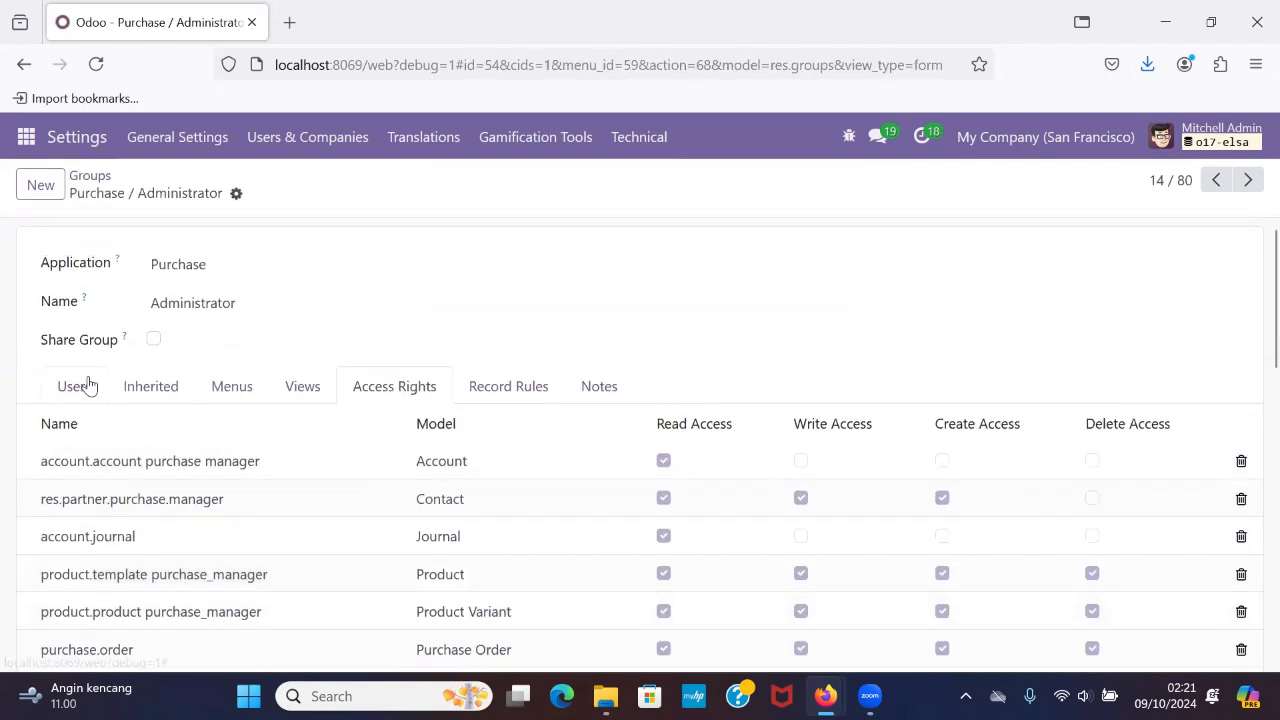
{"action": "left_click", "coordinate": [88, 385]}
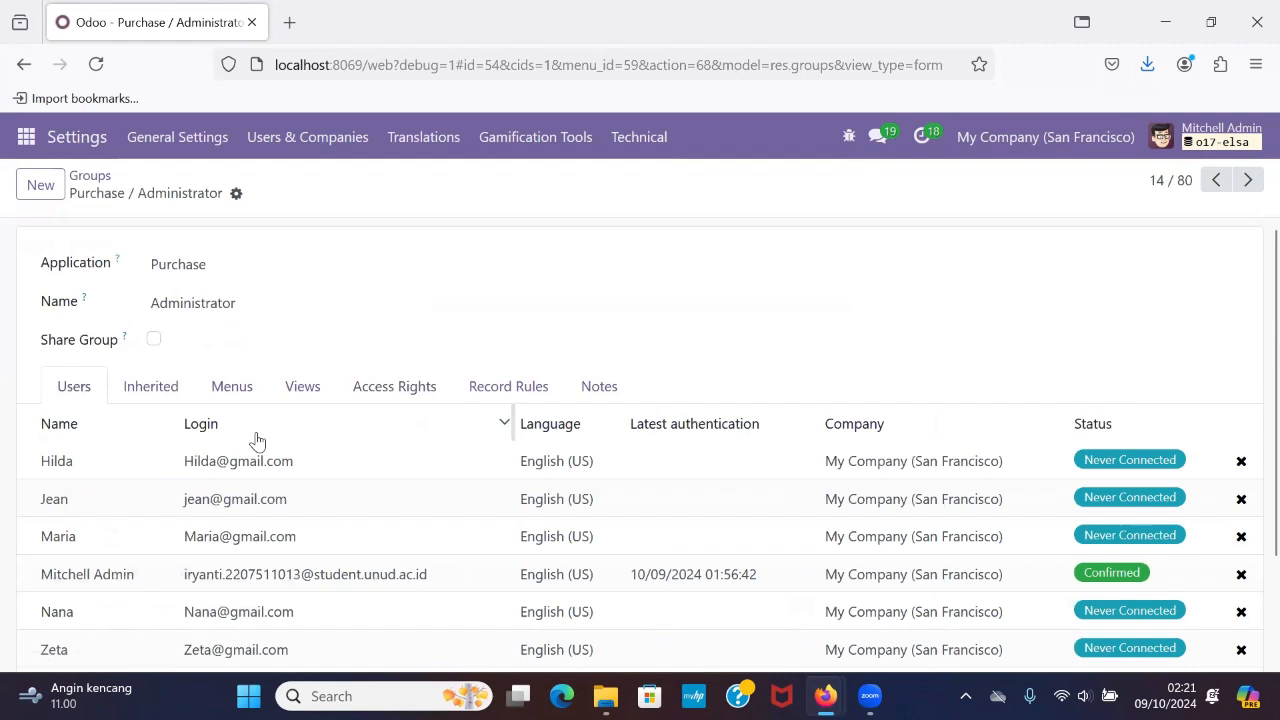
{"action": "scroll", "coordinate": [256, 440], "scroll_direction": "down", "scroll_amount": 1}
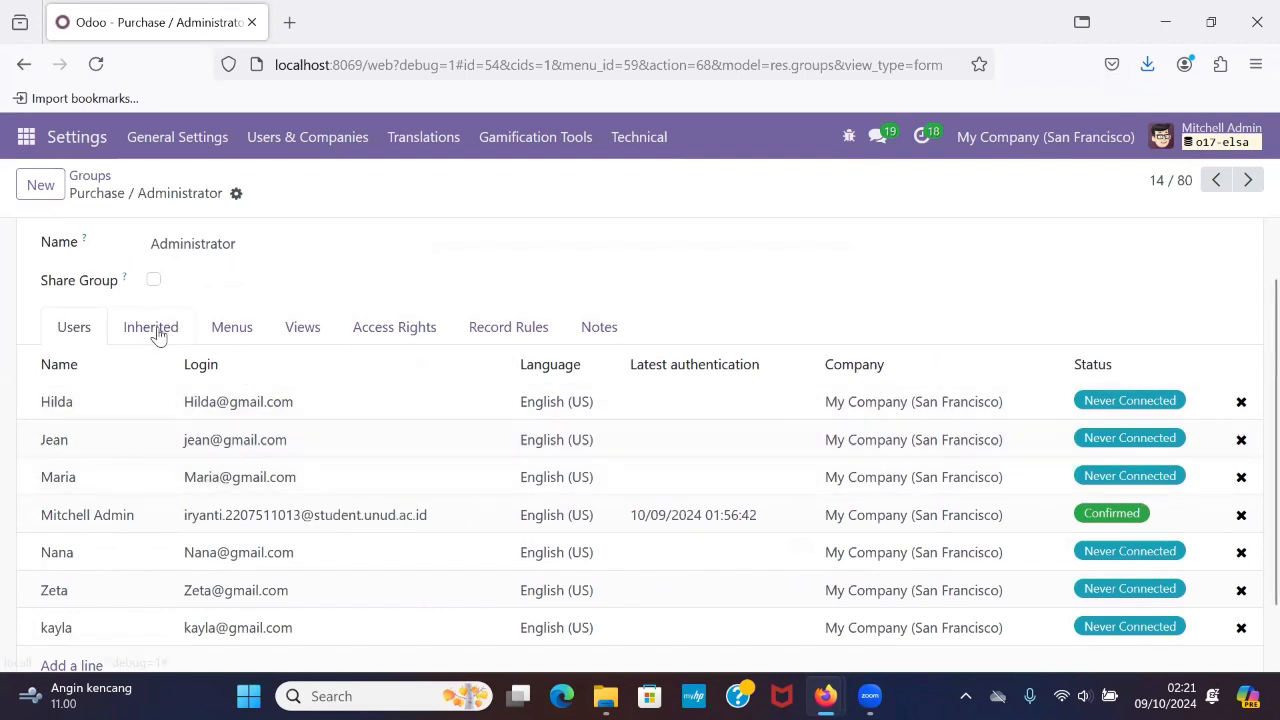
Examine the Purchase / Administrator group's inherited groups, menus and views.
{"action": "left_click", "coordinate": [157, 332]}
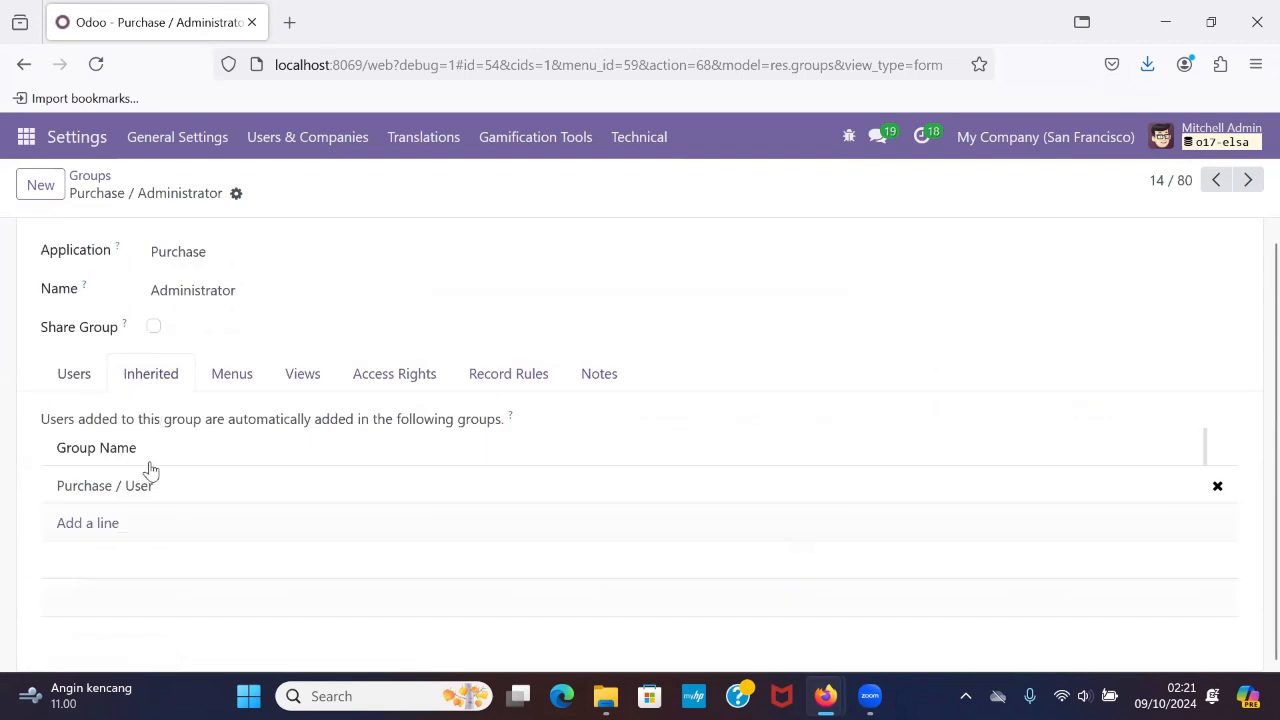
{"action": "left_click", "coordinate": [222, 370]}
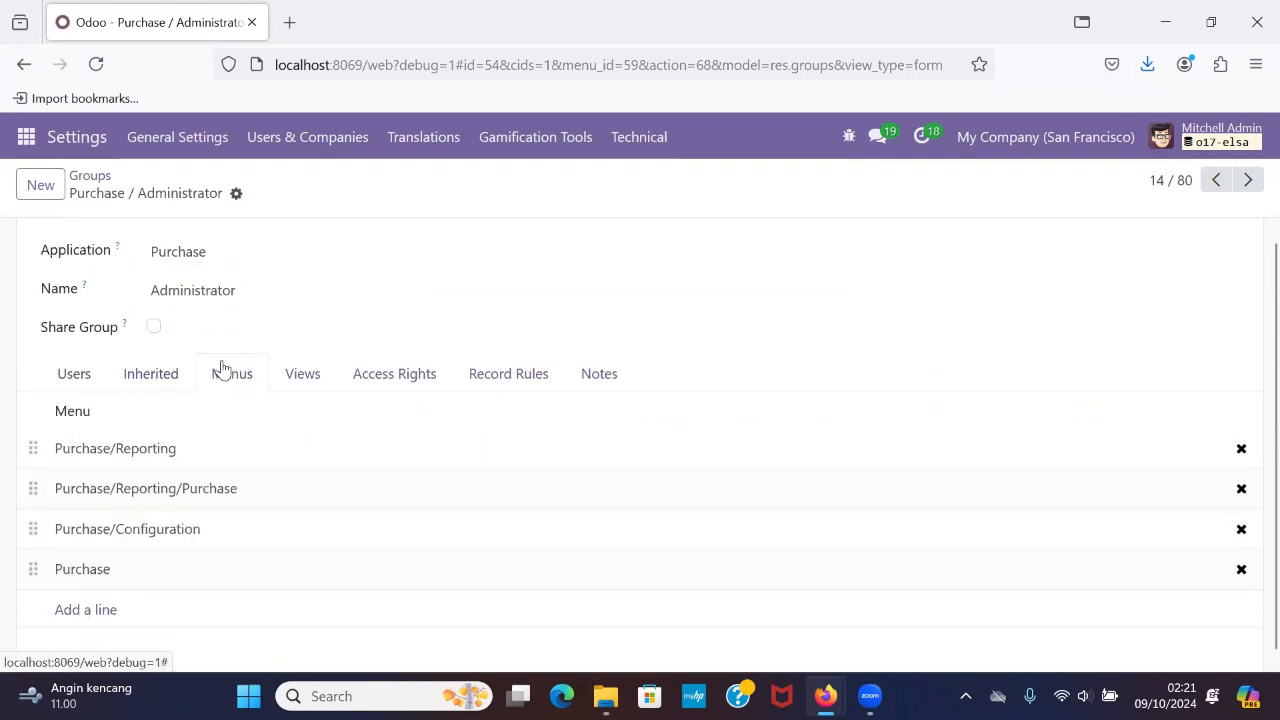
{"action": "left_click", "coordinate": [300, 386]}
Examine the Purchase / Administrator group's read, write, create and delete access rights for each model.
{"action": "left_click", "coordinate": [394, 386]}
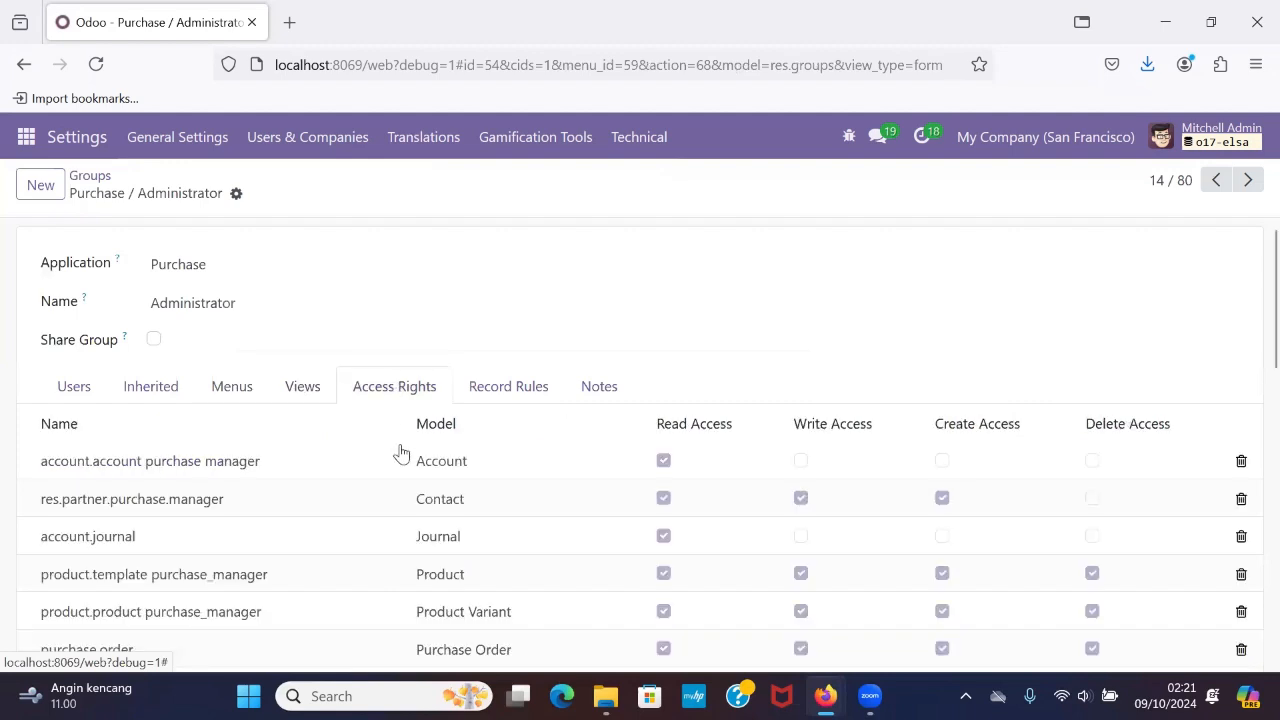
{"action": "scroll", "coordinate": [400, 451], "scroll_direction": "down", "scroll_amount": 1}
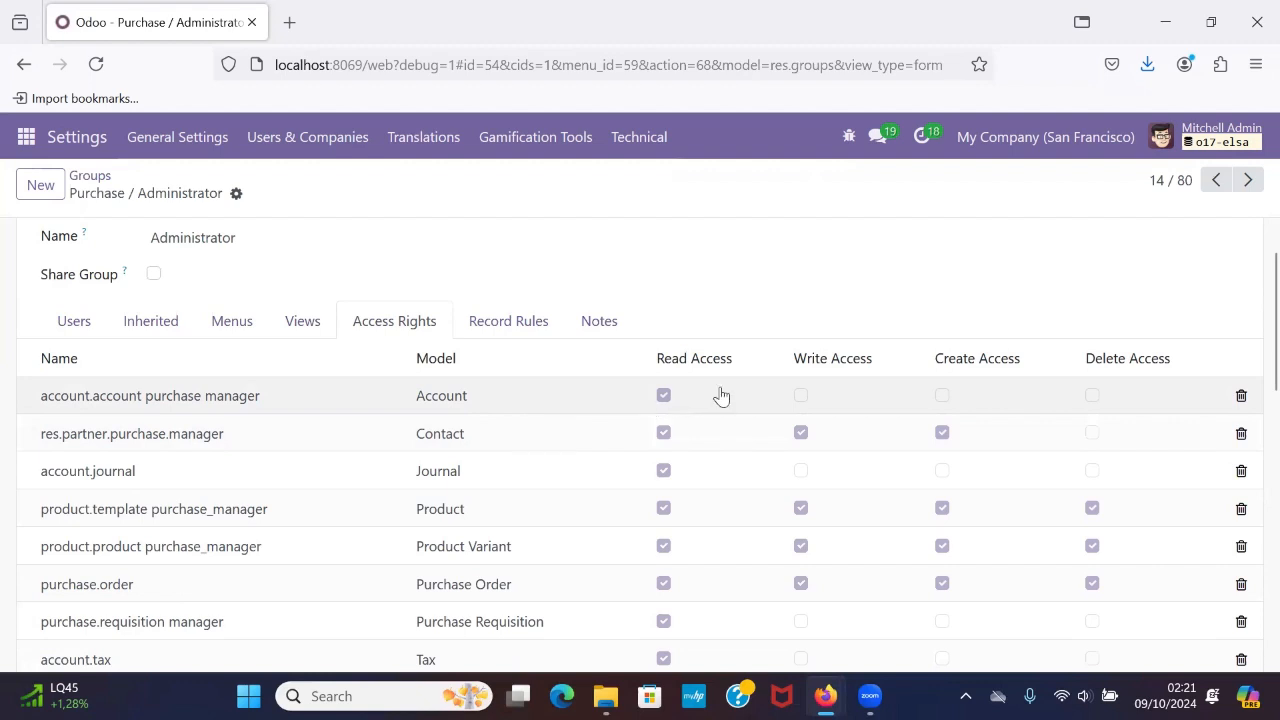
{"action": "scroll", "coordinate": [721, 396], "scroll_direction": "down", "scroll_amount": 1}
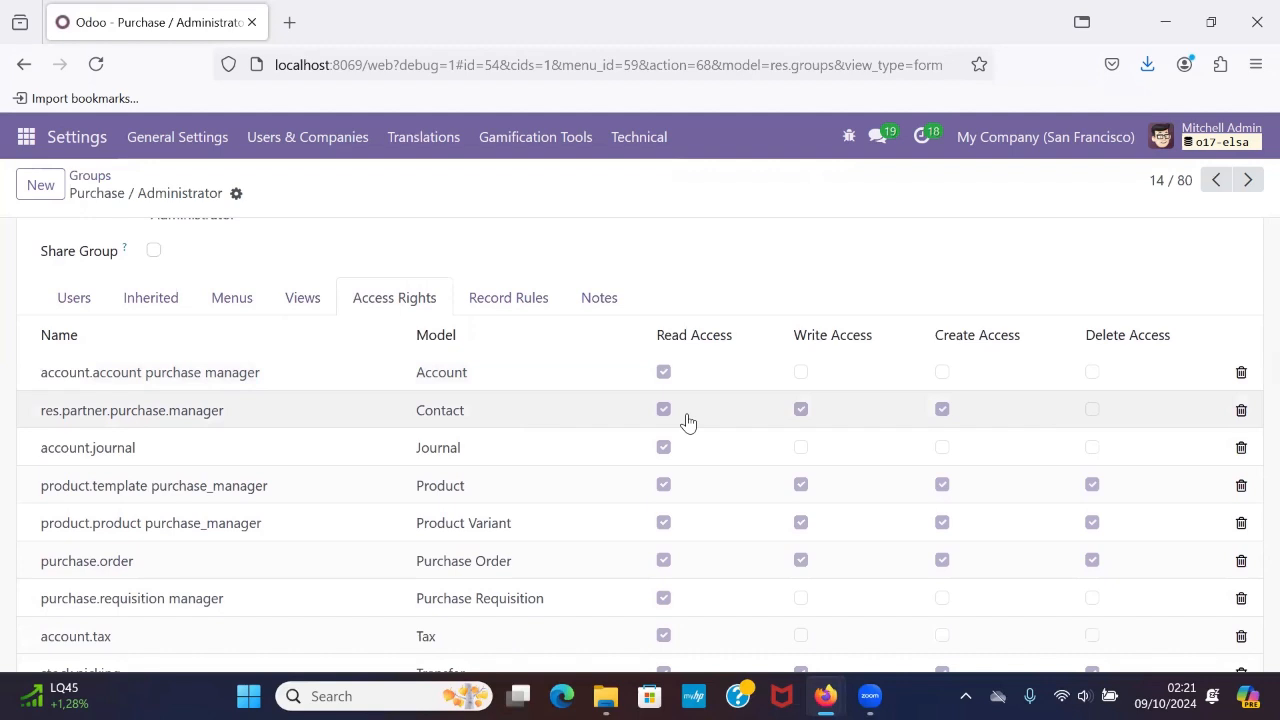
{"action": "scroll", "coordinate": [688, 421], "scroll_direction": "down", "scroll_amount": 1}
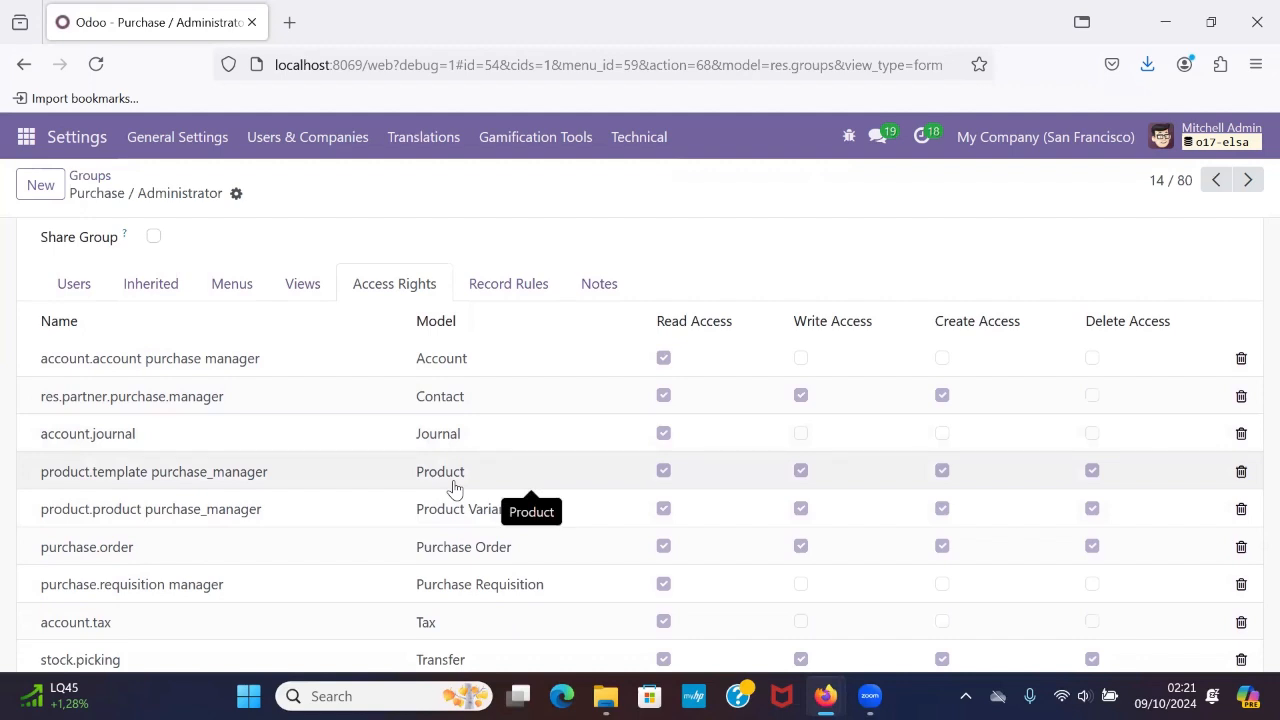
{"action": "scroll", "coordinate": [455, 488], "scroll_direction": "down", "scroll_amount": 3}
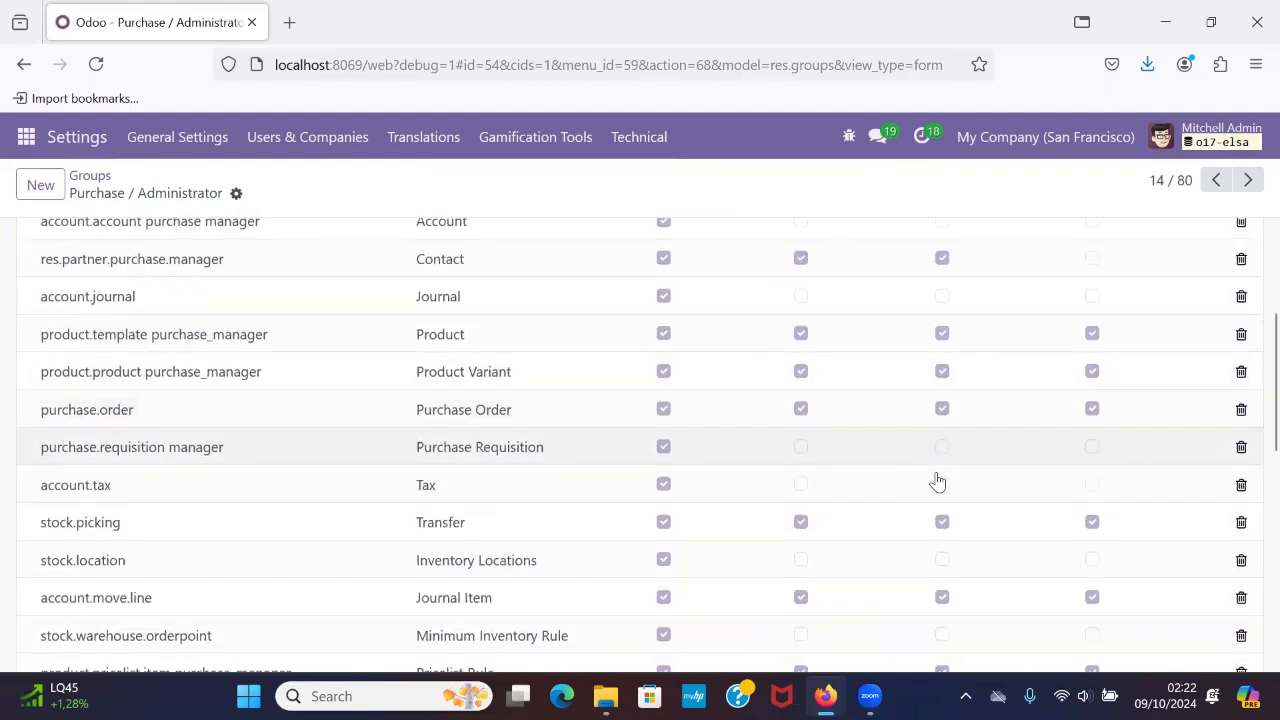
{"action": "scroll", "coordinate": [937, 480], "scroll_direction": "up", "scroll_amount": 3}
{"action": "scroll", "coordinate": [937, 480], "scroll_direction": "down", "scroll_amount": 5}
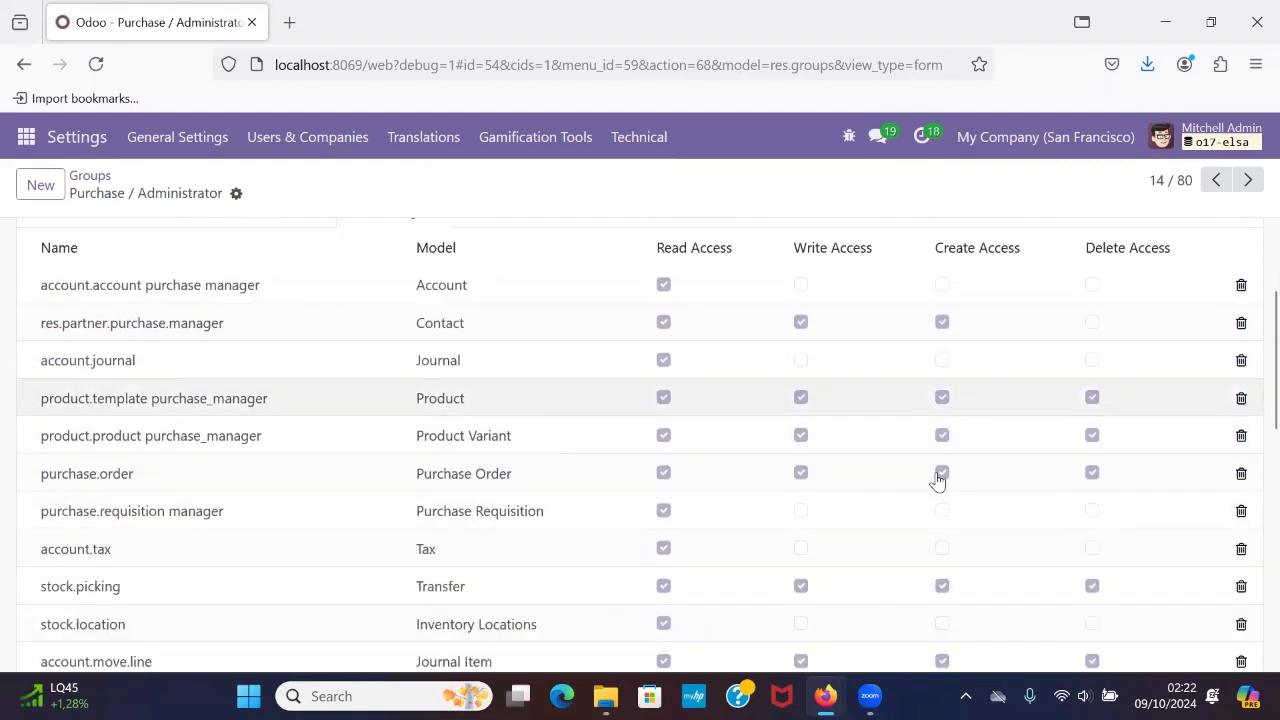
{"action": "scroll", "coordinate": [937, 480], "scroll_direction": "down", "scroll_amount": 1}
{"action": "scroll", "coordinate": [937, 480], "scroll_direction": "up", "scroll_amount": 2}
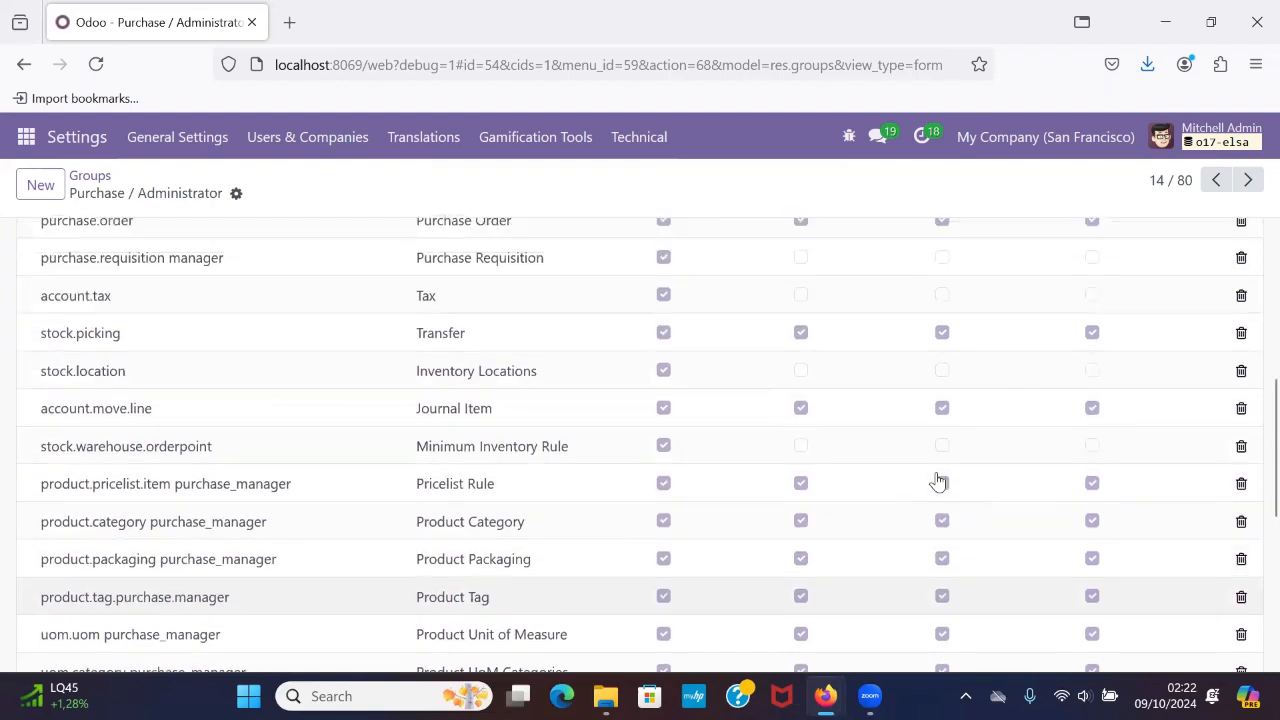
{"action": "scroll", "coordinate": [937, 480], "scroll_direction": "down", "scroll_amount": 2}
{"action": "scroll", "coordinate": [937, 480], "scroll_direction": "down", "scroll_amount": 3}
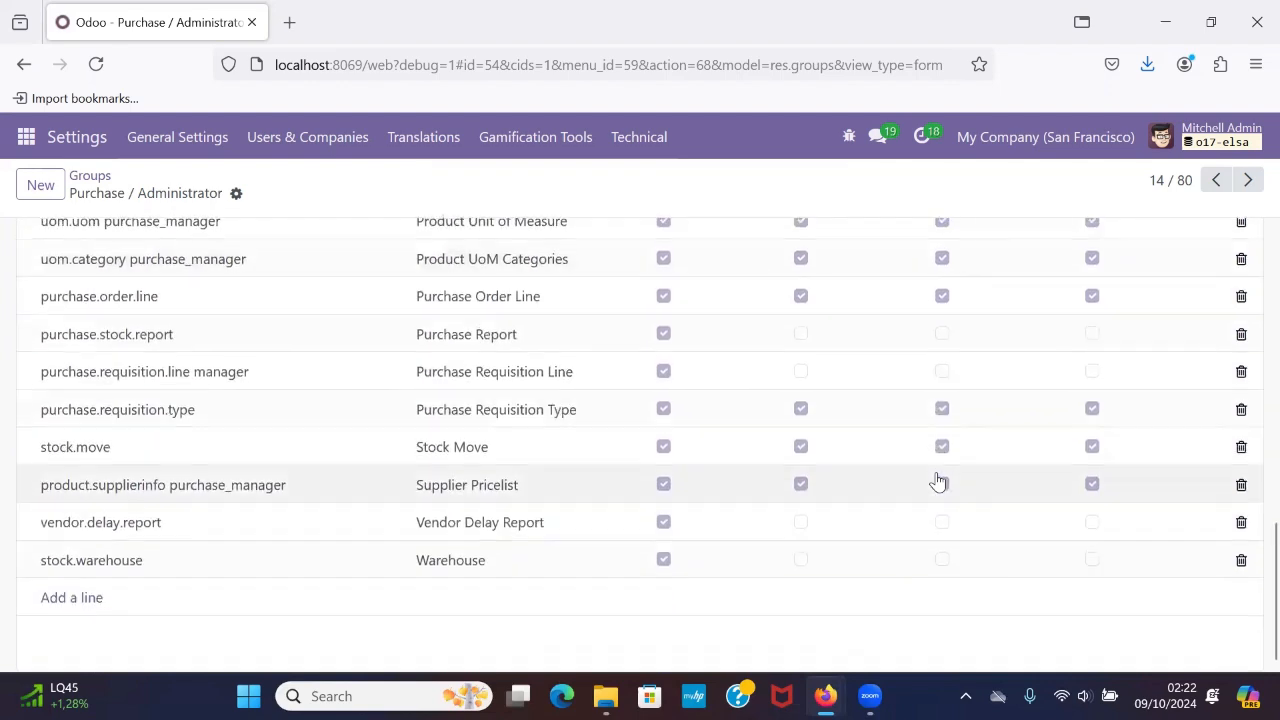
{"action": "scroll", "coordinate": [937, 480], "scroll_direction": "up", "scroll_amount": 4}
{"action": "scroll", "coordinate": [937, 481], "scroll_direction": "up", "scroll_amount": 6}
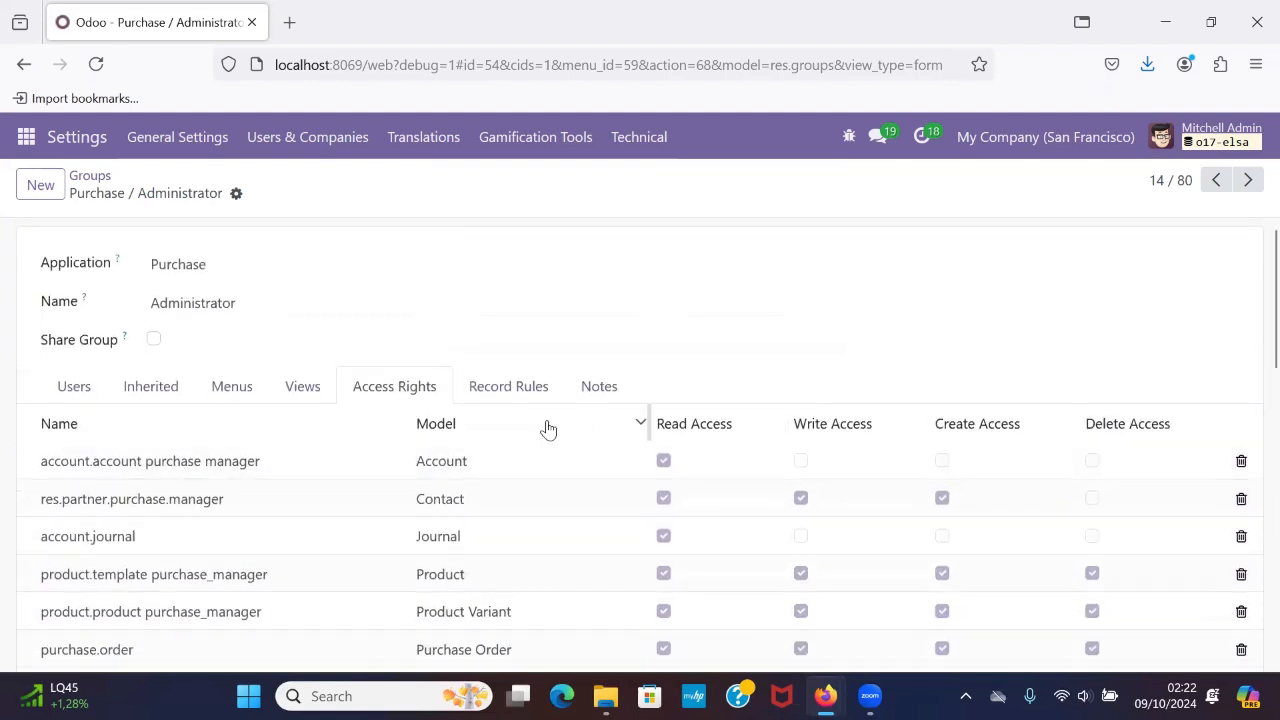
Check the Purchase / Administrator group's record rules and notes, and return to the groups list.
{"action": "left_click", "coordinate": [524, 396]}
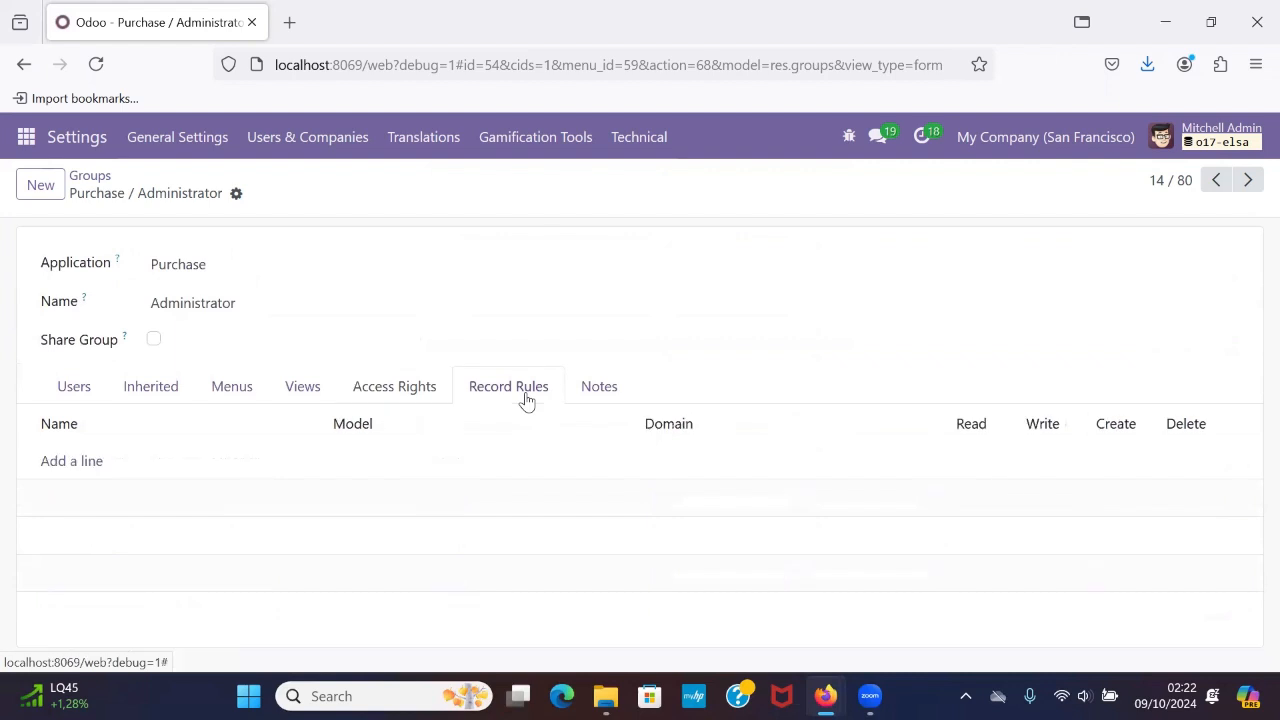
{"action": "left_click", "coordinate": [587, 394]}
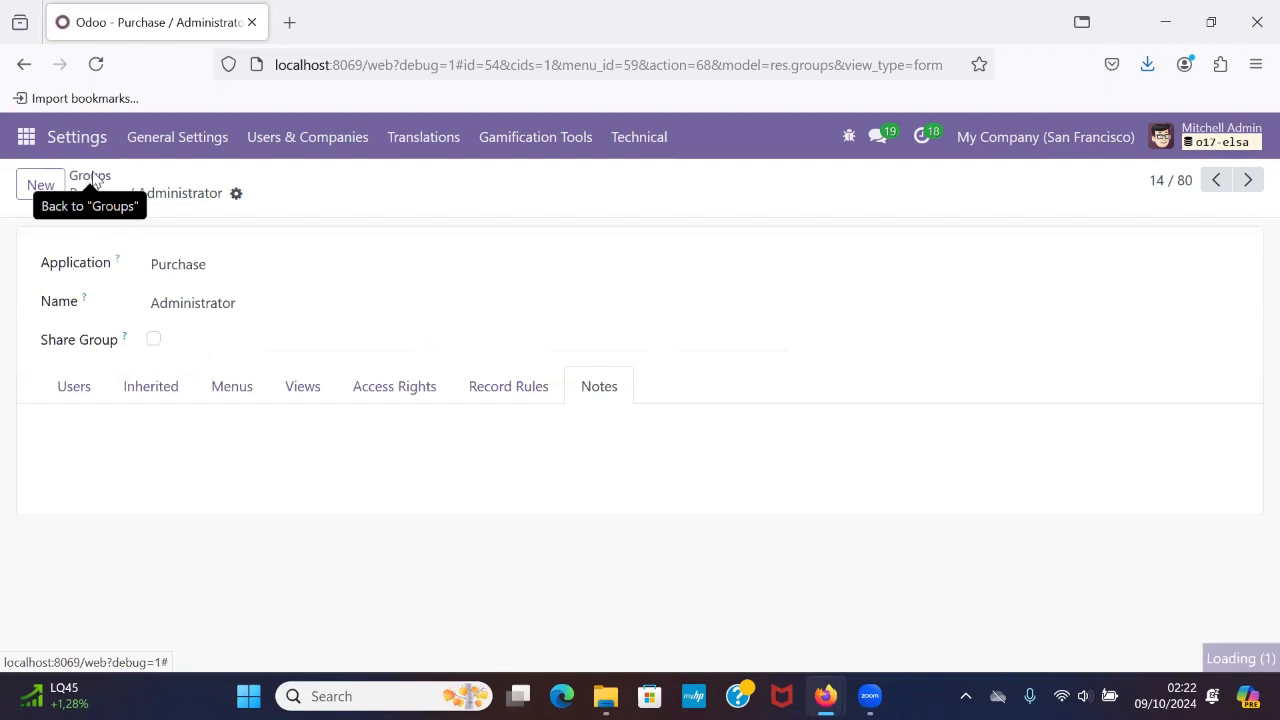
{"action": "left_click", "coordinate": [89, 177]}
{"action": "scroll", "coordinate": [277, 434], "scroll_direction": "down", "scroll_amount": 1}
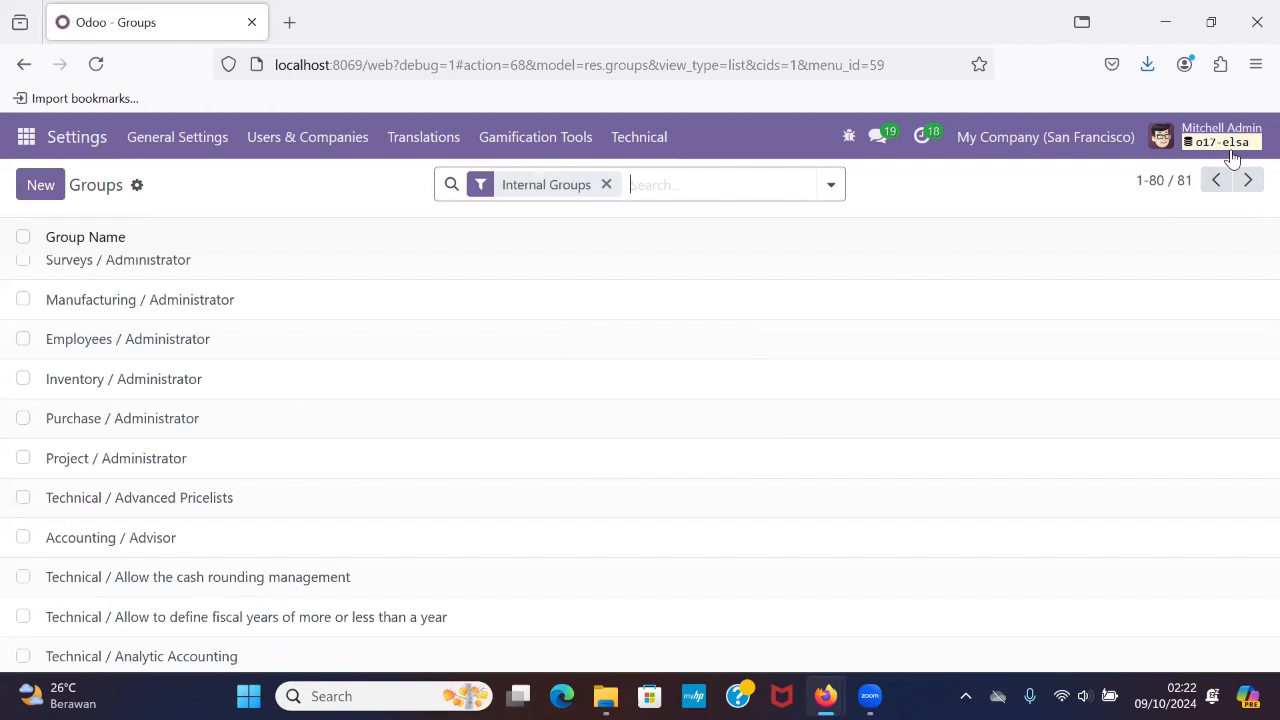
Deactivate developer mode in the general settings.
{"action": "left_click", "coordinate": [1237, 148]}
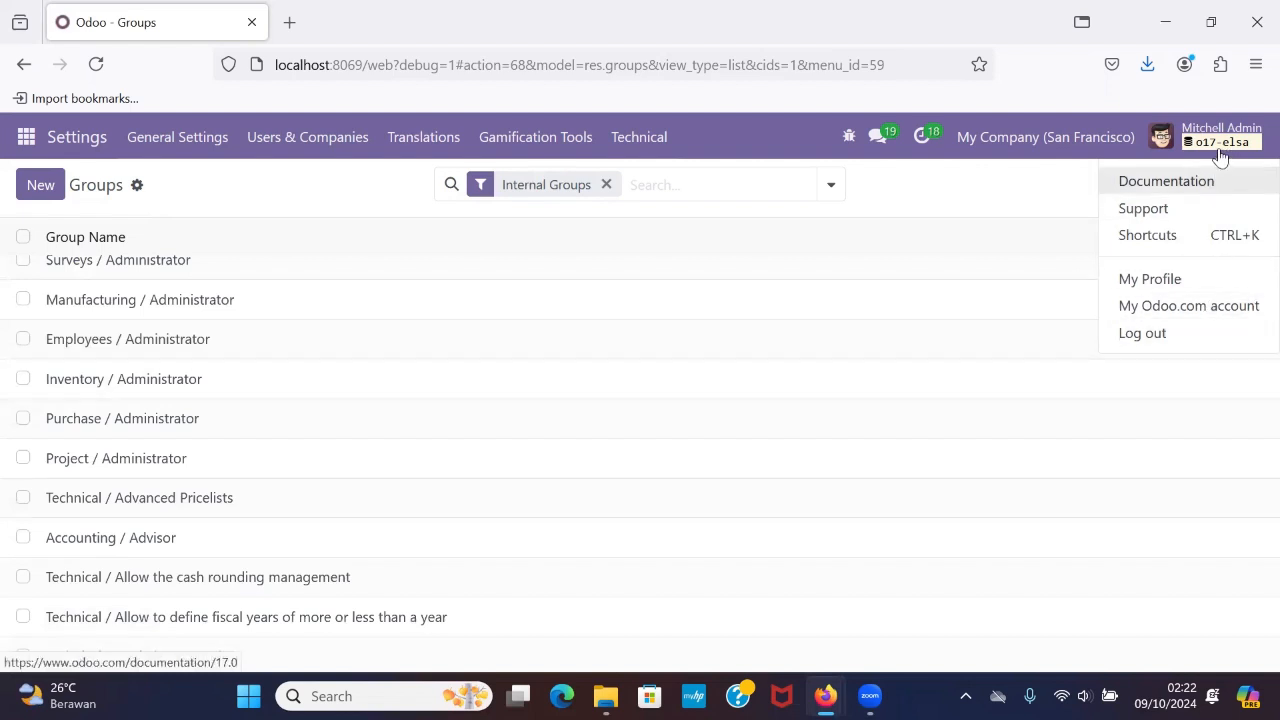
{"action": "left_click", "coordinate": [1220, 148]}
{"action": "left_click", "coordinate": [36, 137]}
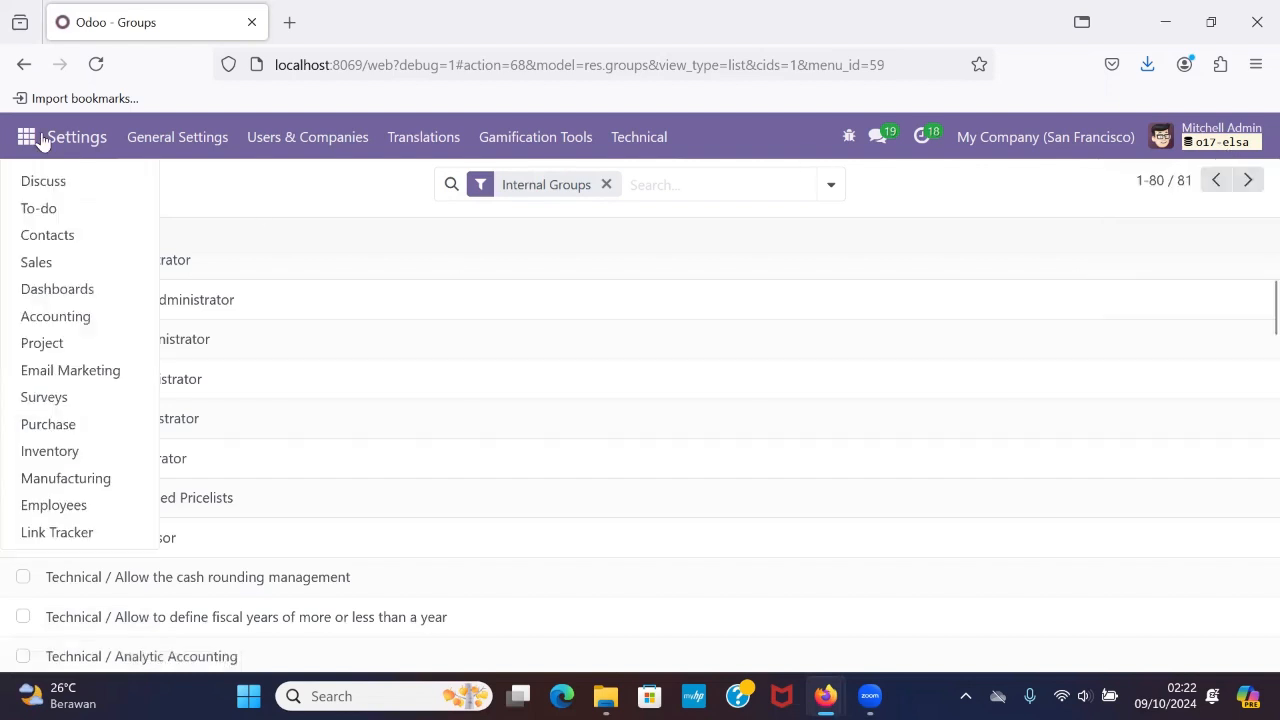
{"action": "scroll", "coordinate": [53, 508], "scroll_direction": "down", "scroll_amount": 1}
{"action": "left_click", "coordinate": [54, 526]}
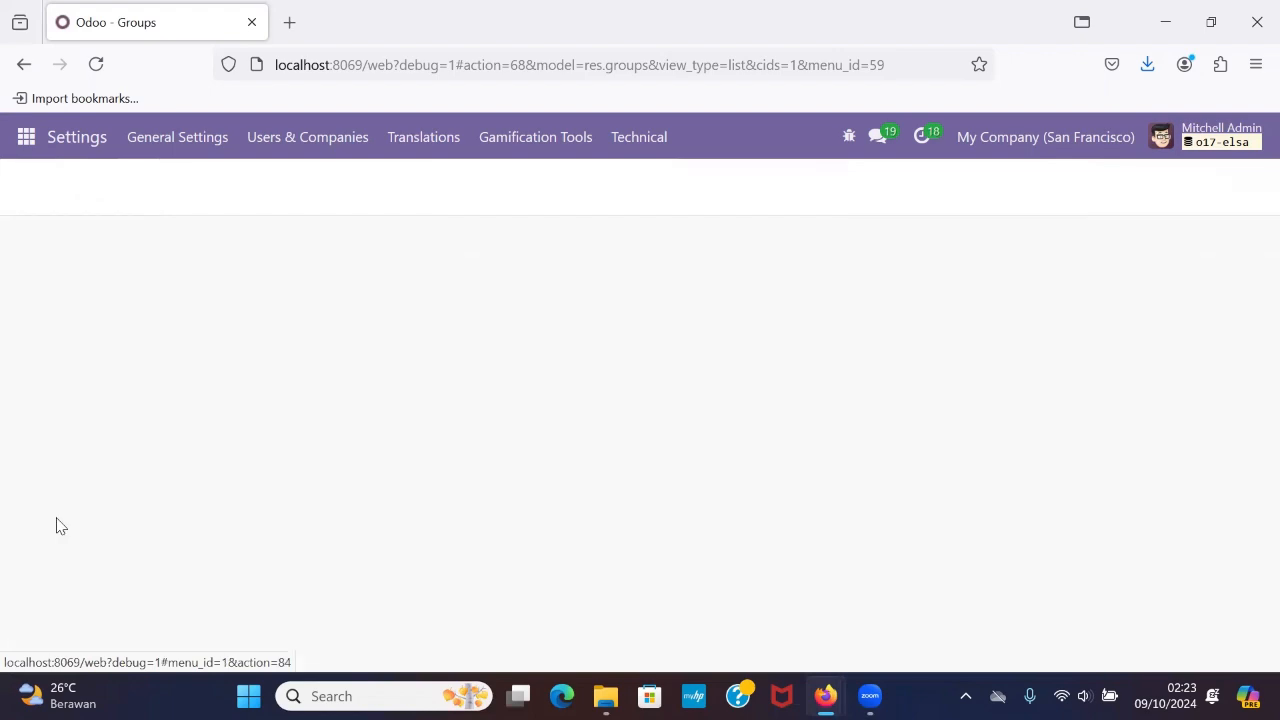
{"action": "scroll", "coordinate": [218, 443], "scroll_direction": "down", "scroll_amount": 20}
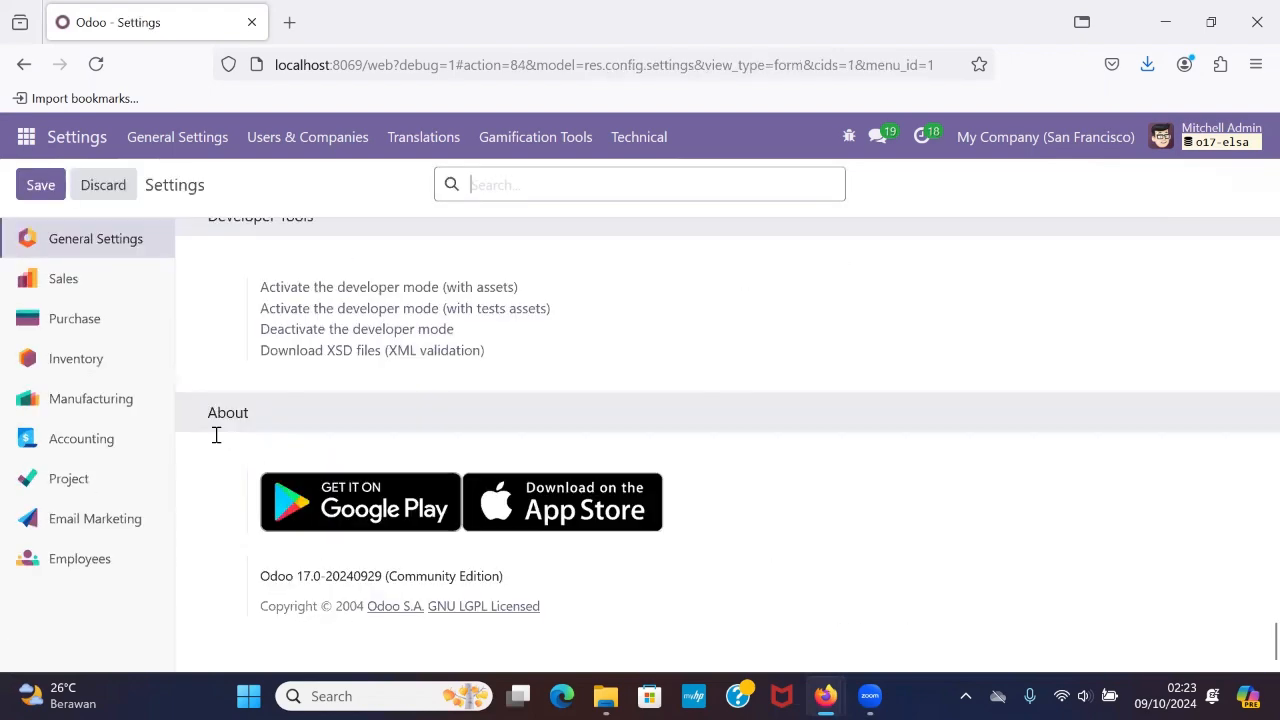
{"action": "left_click", "coordinate": [346, 354]}
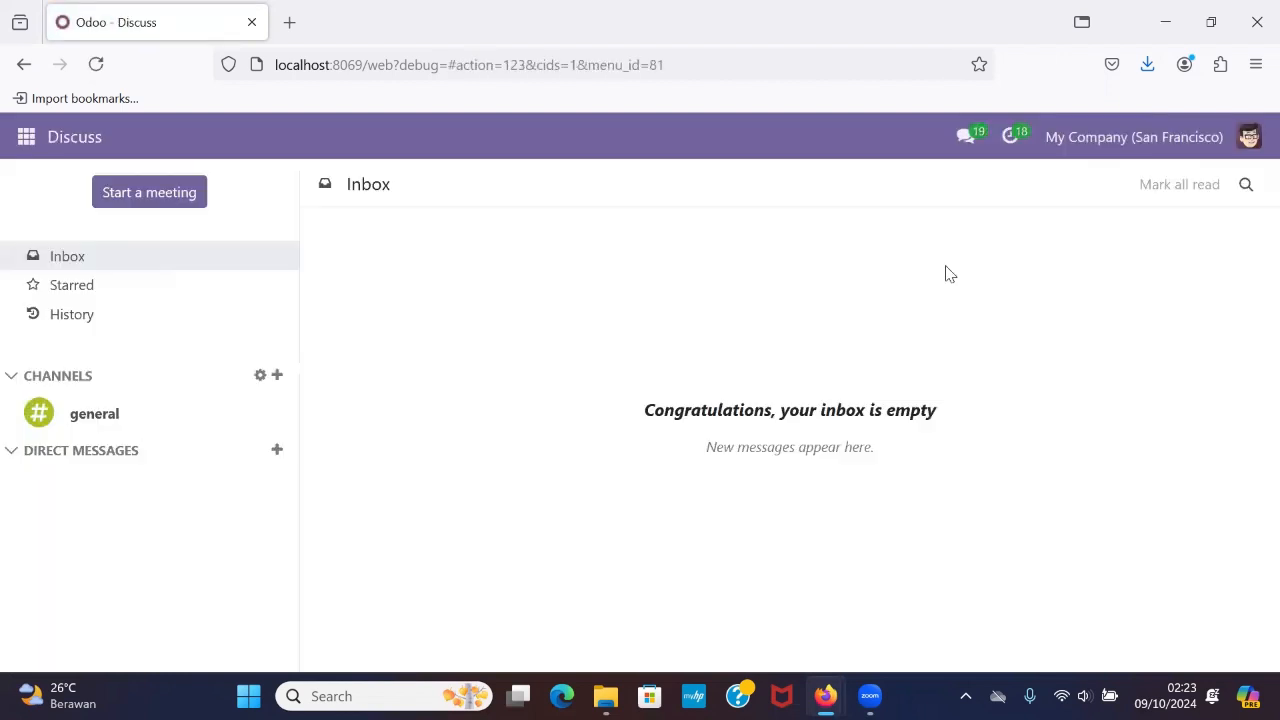
Log out of the administrator account and clear the prefilled e-mail and password from the login form.
{"action": "left_click", "coordinate": [1248, 139]}
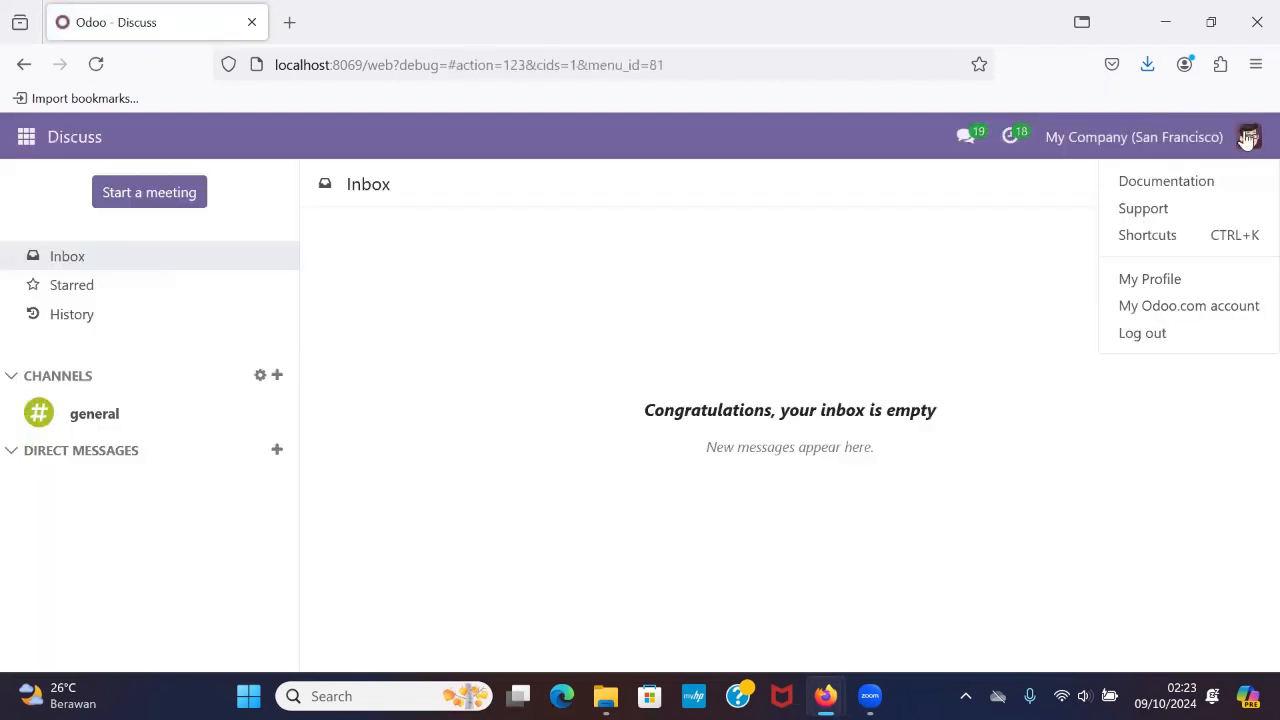
{"action": "left_click", "coordinate": [1215, 336]}
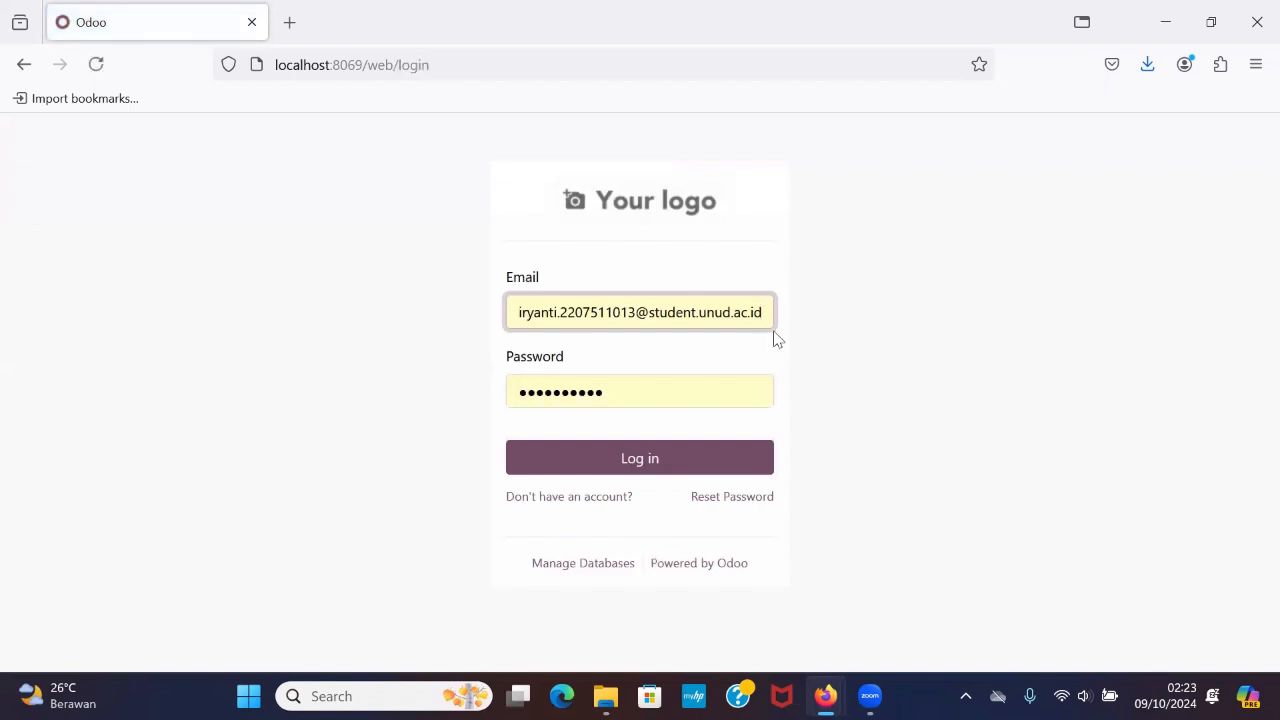
{"action": "left_click_drag", "start_coordinate": [757, 312], "coordinate": [480, 324]}
{"action": "key", "text": "BackSpace"}
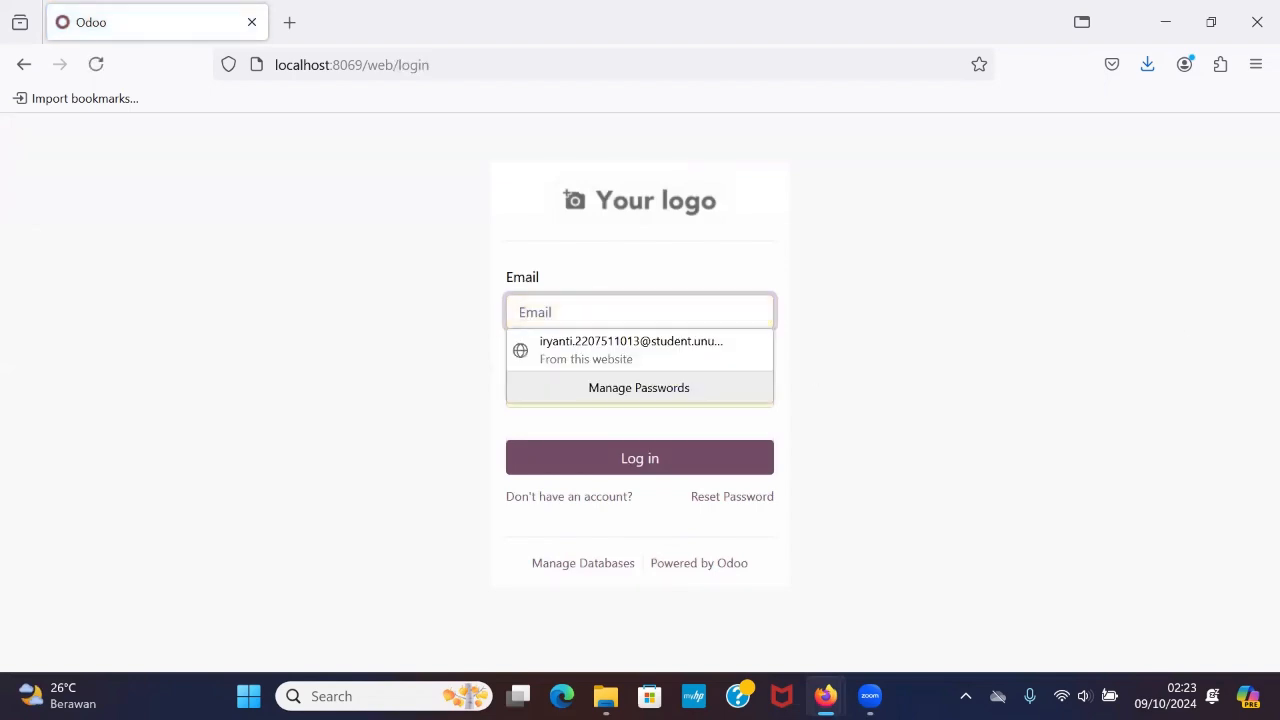
{"action": "left_click", "coordinate": [703, 437]}
{"action": "left_click", "coordinate": [686, 392]}
{"action": "key", "text": "ctrl+a"}
{"action": "key", "text": "BackSpace"}
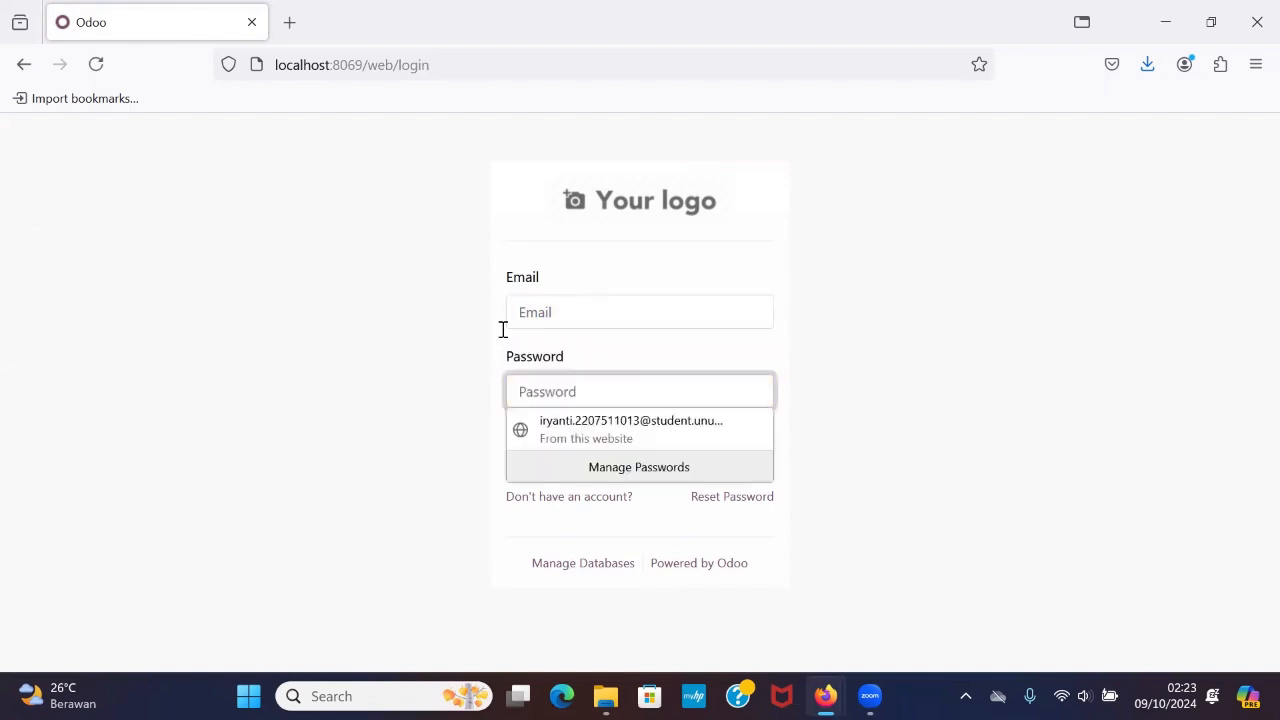
Log in as the imported purchase user with that account's e-mail and password.
{"action": "left_click", "coordinate": [587, 303]}
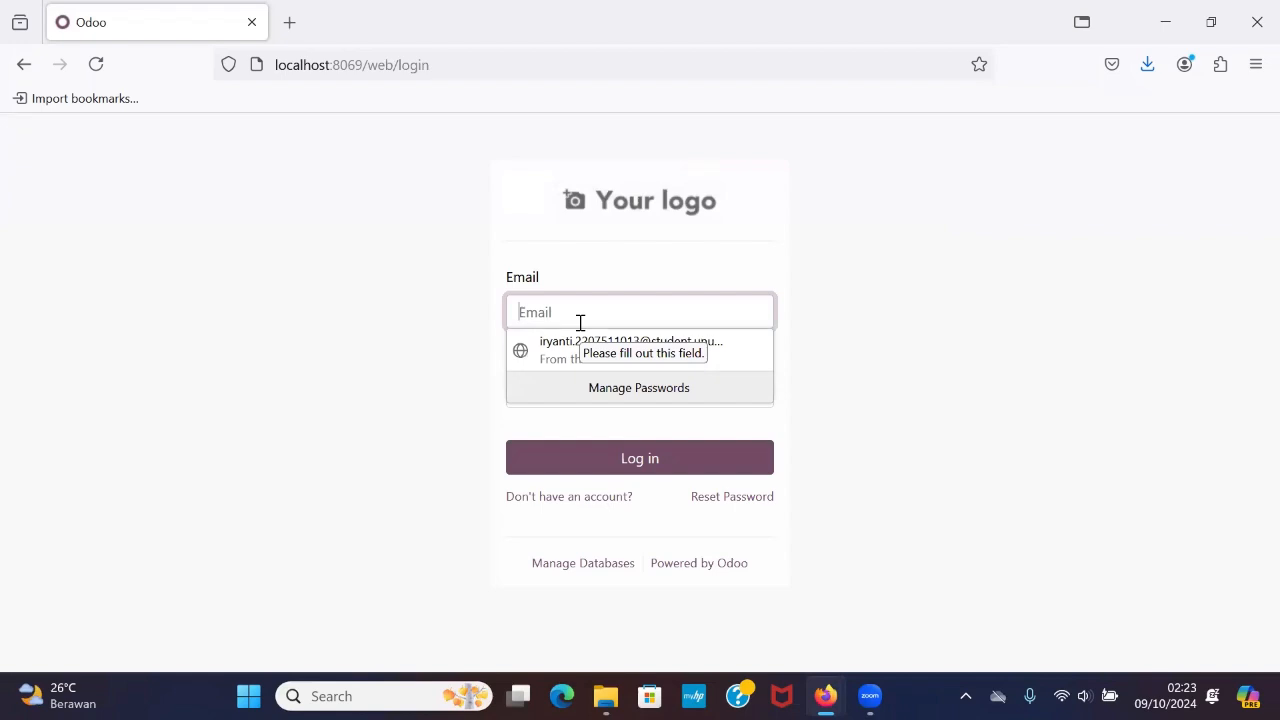
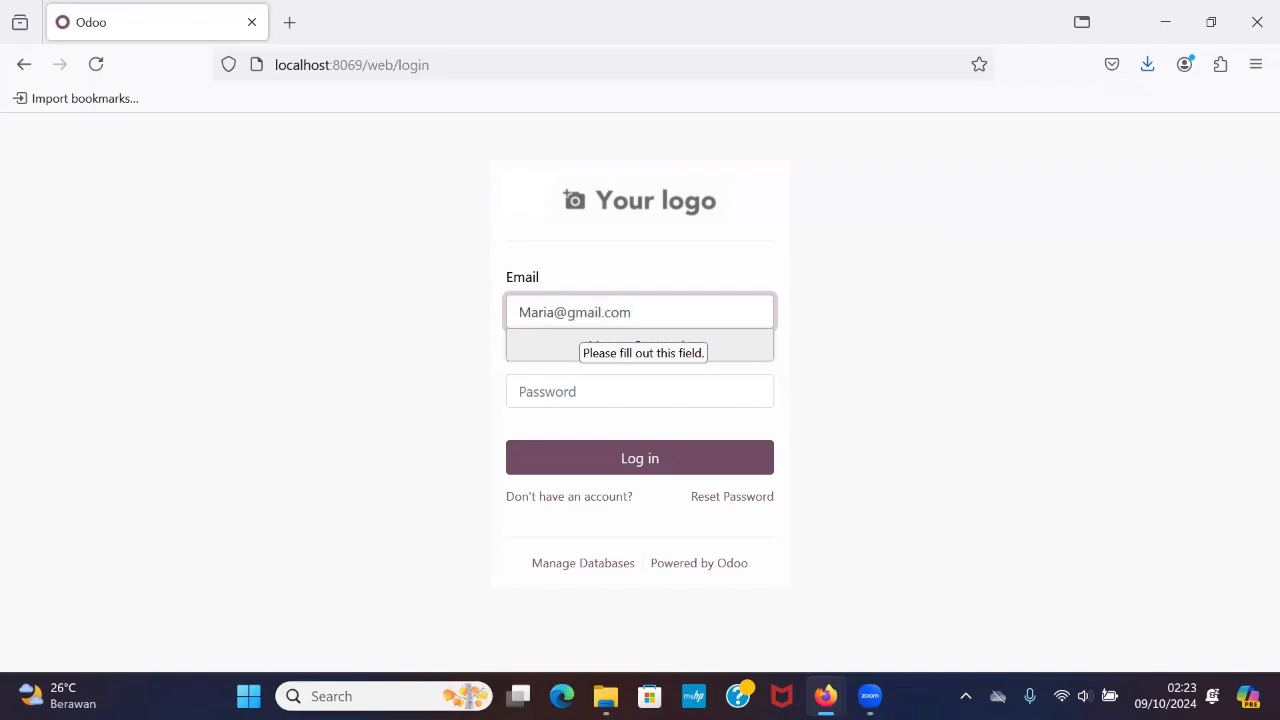
{"action": "left_click", "coordinate": [548, 392]}
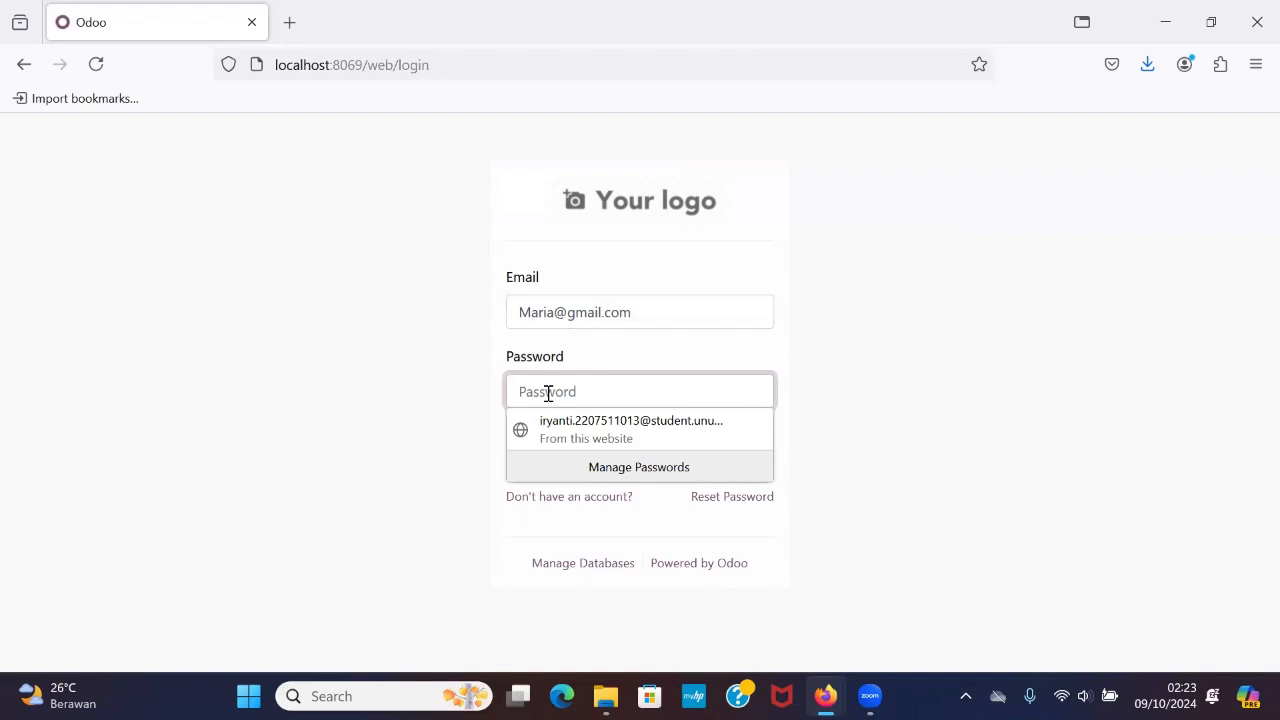
{"action": "type", "text": "••••••••"}
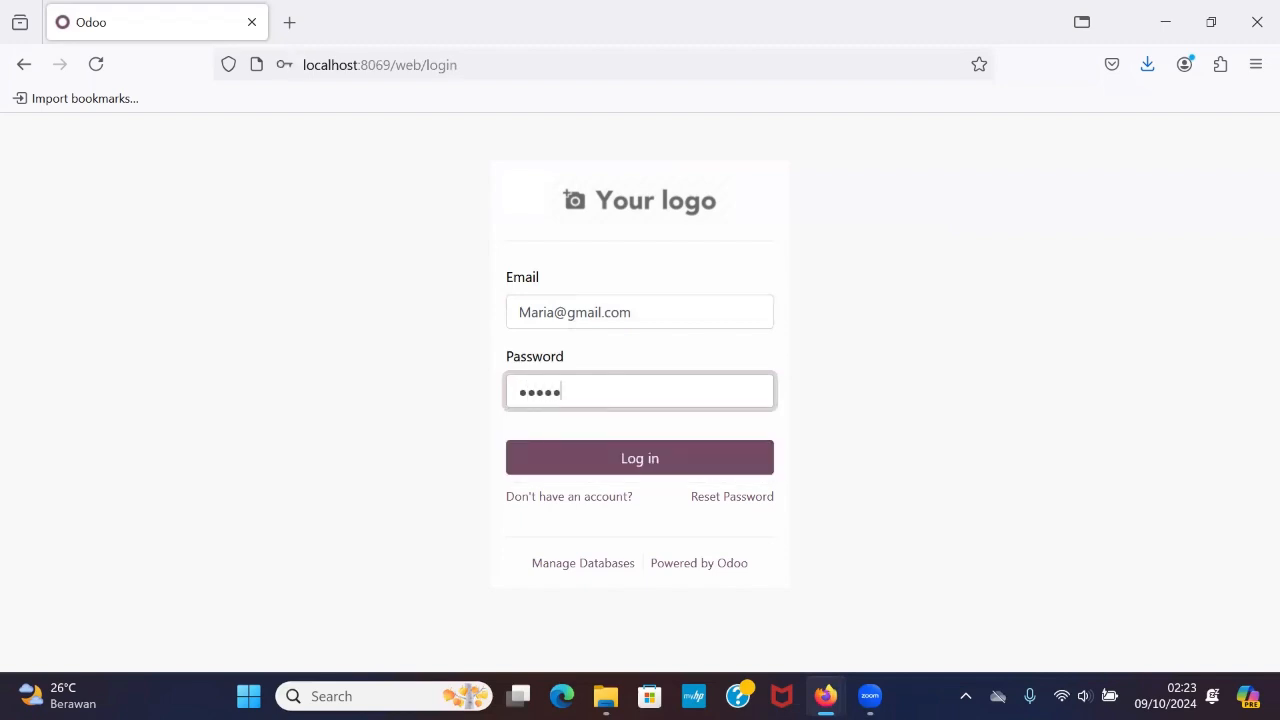
{"action": "left_click", "coordinate": [629, 460]}
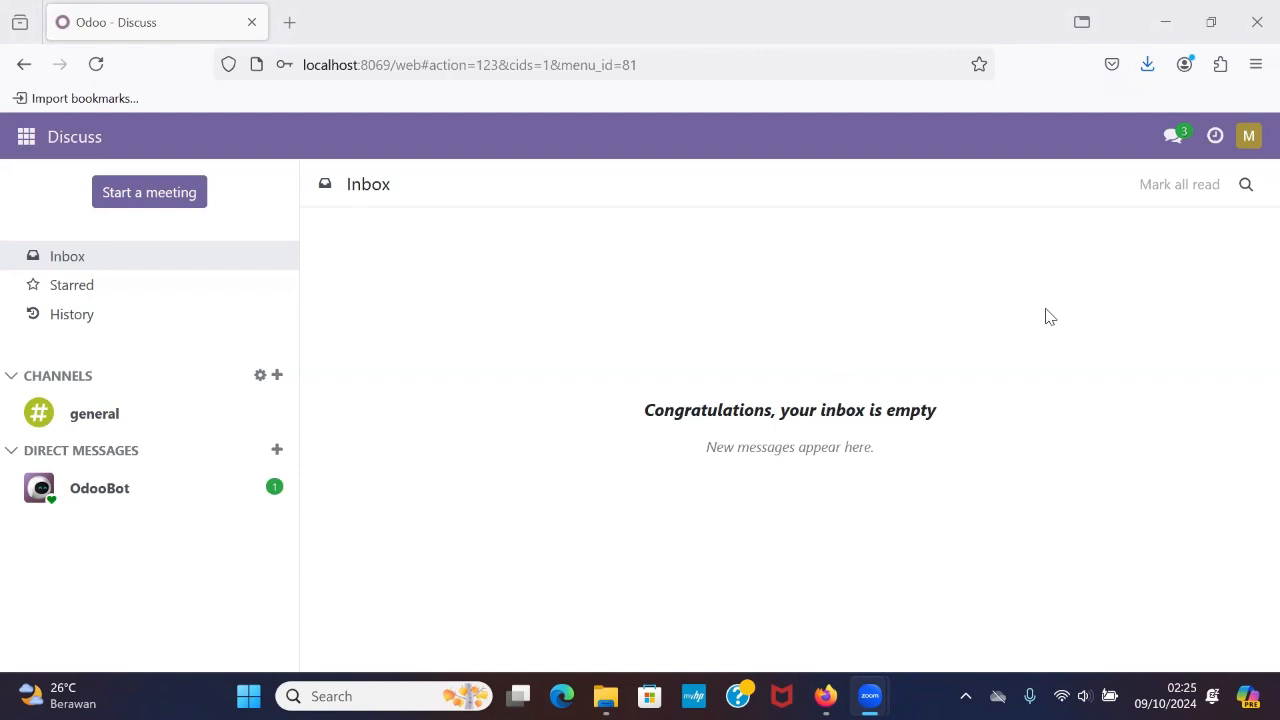
Open the Purchase module as this user and look through the requests for quotation list.
{"action": "left_click", "coordinate": [1243, 147]}
{"action": "left_click", "coordinate": [26, 136]}
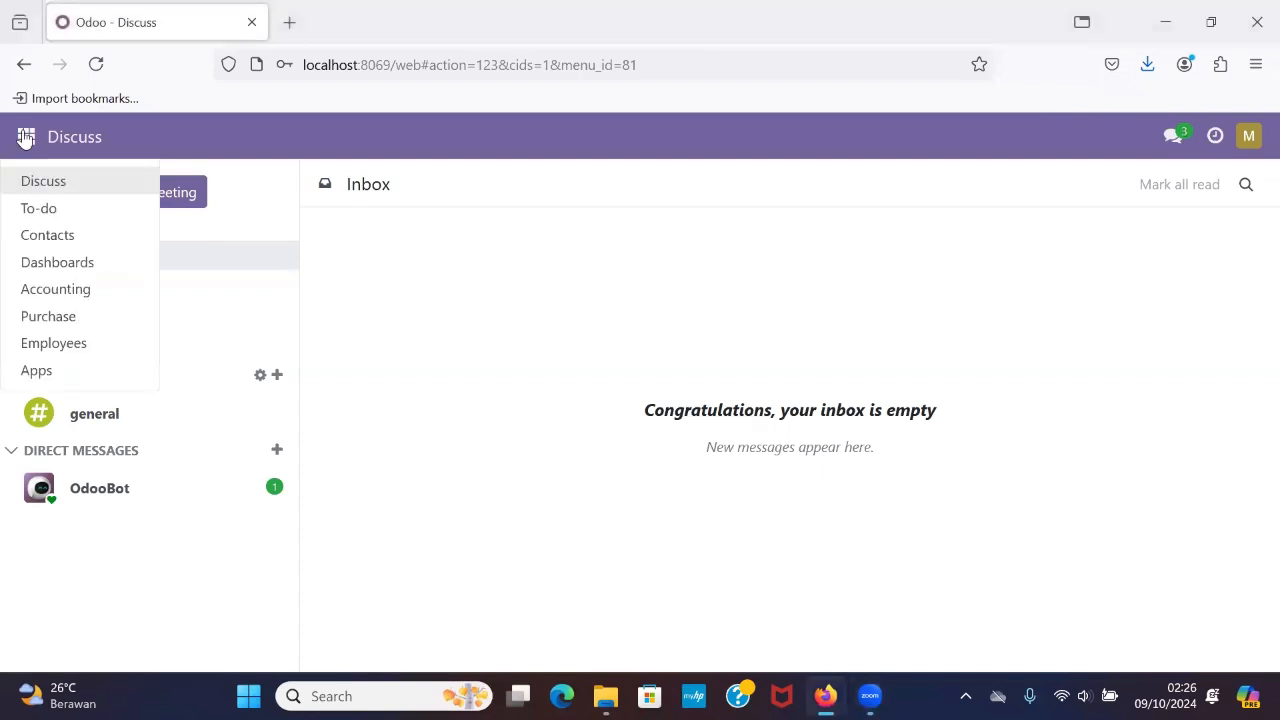
{"action": "left_click", "coordinate": [100, 326]}
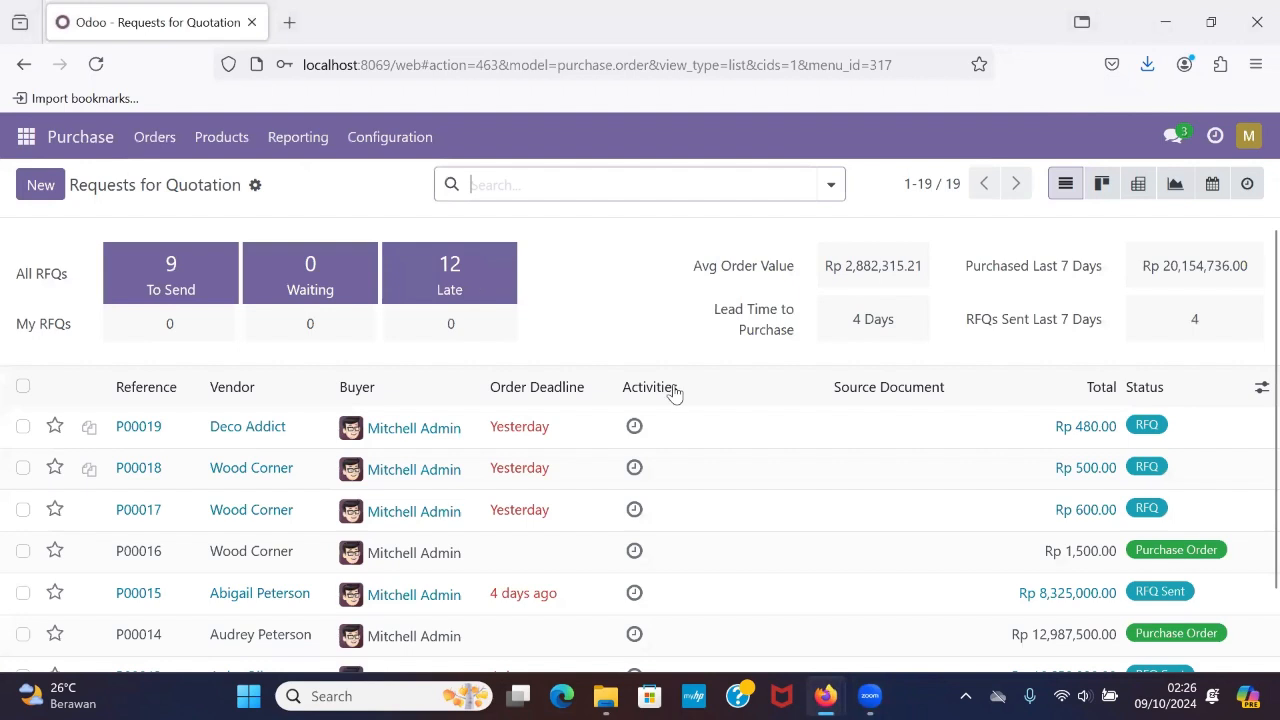
{"action": "scroll", "coordinate": [791, 526], "scroll_direction": "down", "scroll_amount": 2}
{"action": "scroll", "coordinate": [791, 526], "scroll_direction": "up", "scroll_amount": 2}
Examine which order, product, reporting and configuration options this user can access in the Purchase module.
{"action": "left_click", "coordinate": [155, 137]}
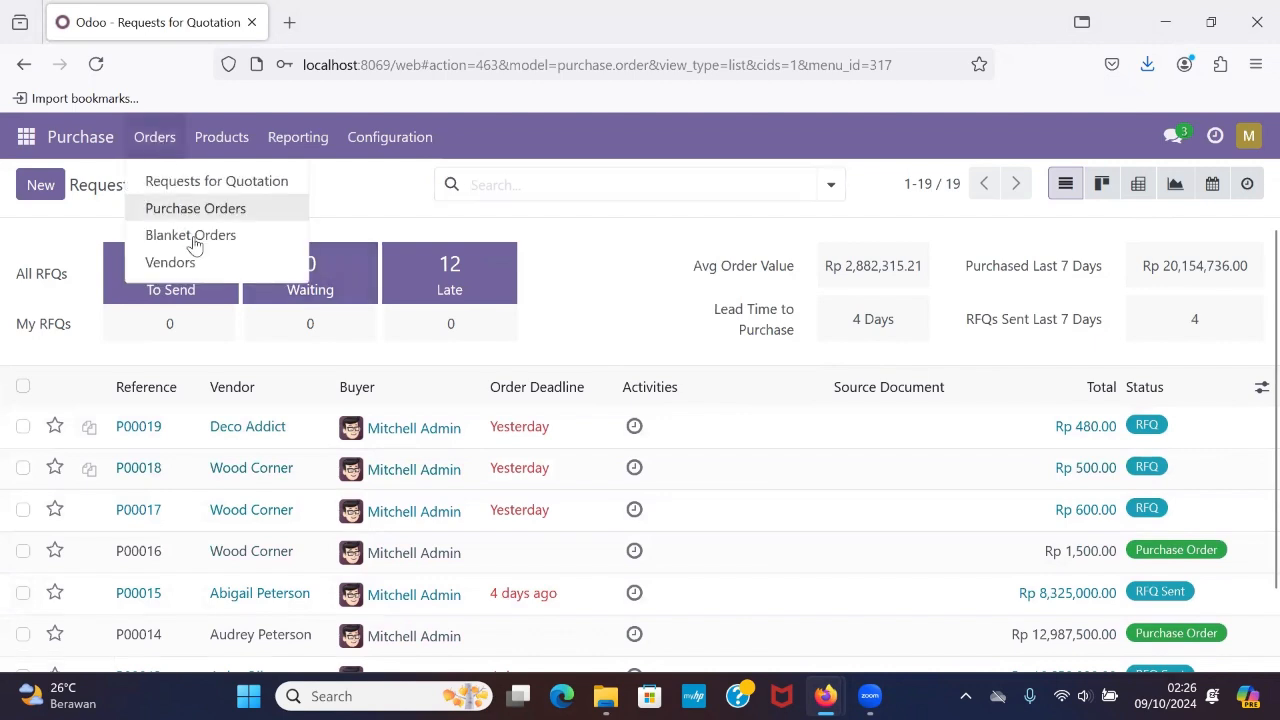
{"action": "left_click", "coordinate": [222, 143]}
{"action": "left_click", "coordinate": [315, 141]}
{"action": "mouse_move", "coordinate": [387, 145]}
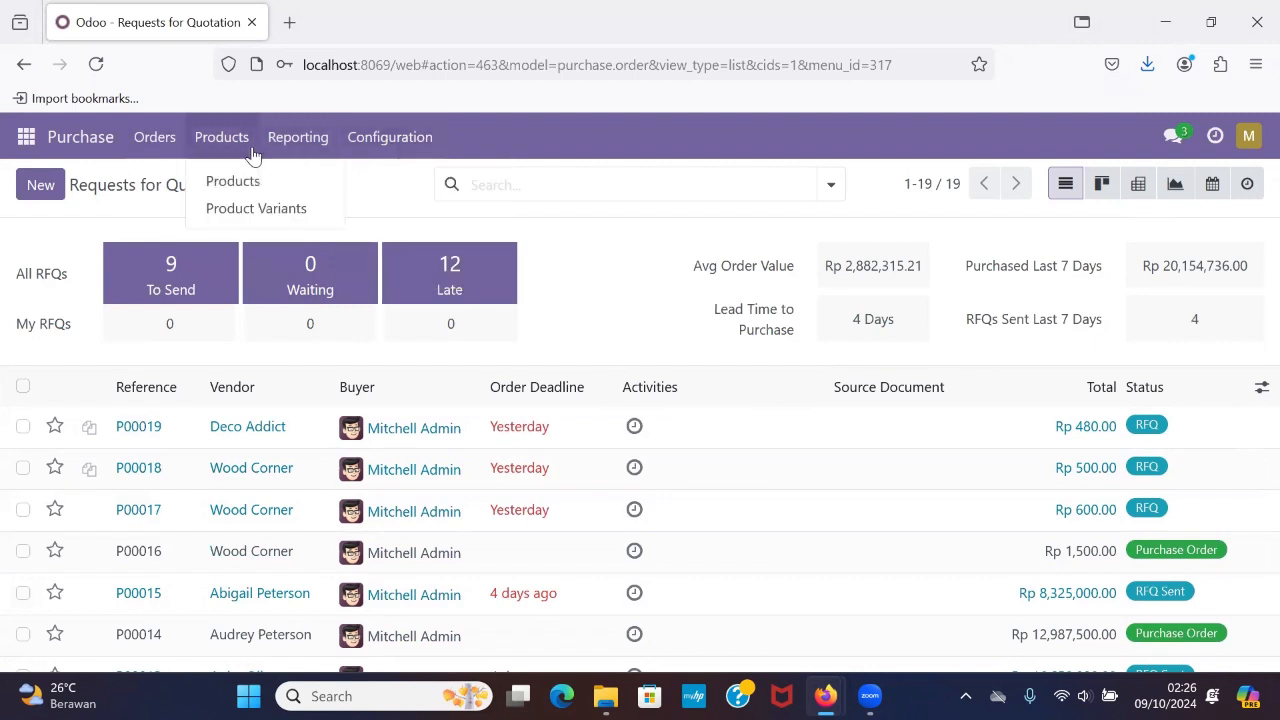
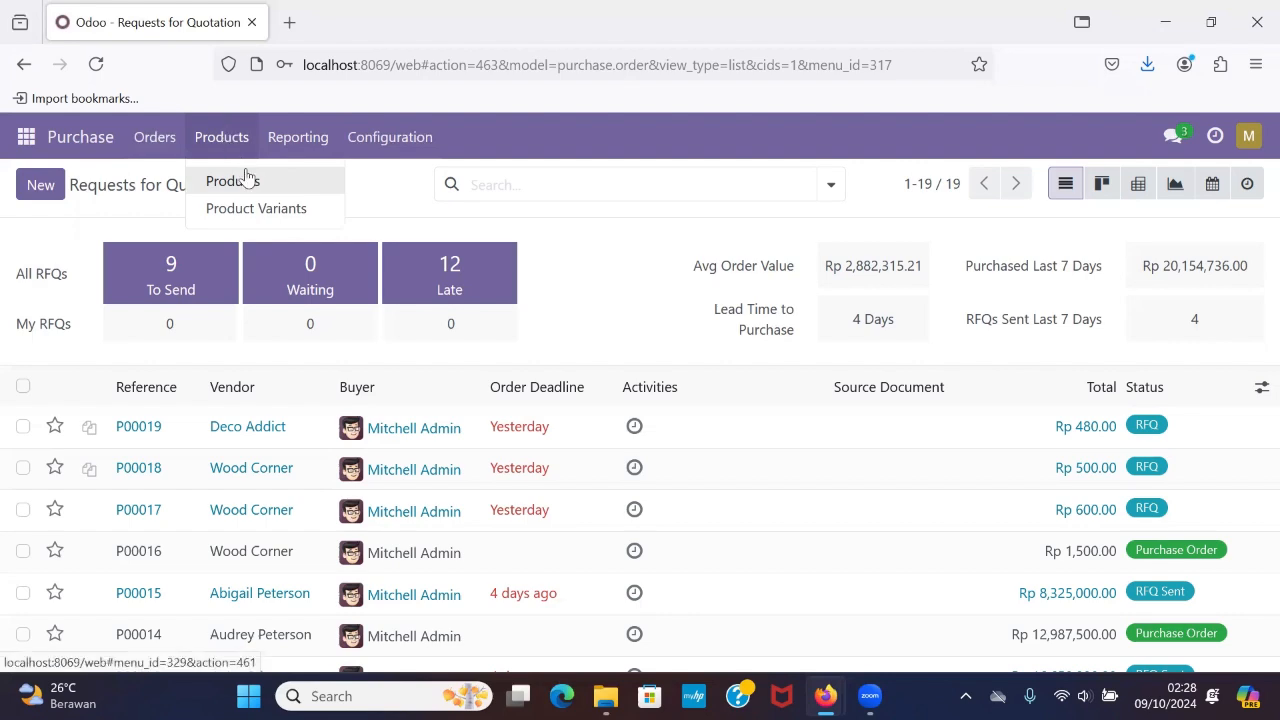
Look through the purchasable products list and open a blank product form to check whether this user can create products.
{"action": "left_click", "coordinate": [245, 180]}
{"action": "scroll", "coordinate": [370, 302], "scroll_direction": "down", "scroll_amount": 5}
{"action": "scroll", "coordinate": [370, 300], "scroll_direction": "down", "scroll_amount": 2}
{"action": "scroll", "coordinate": [369, 300], "scroll_direction": "up", "scroll_amount": 10}
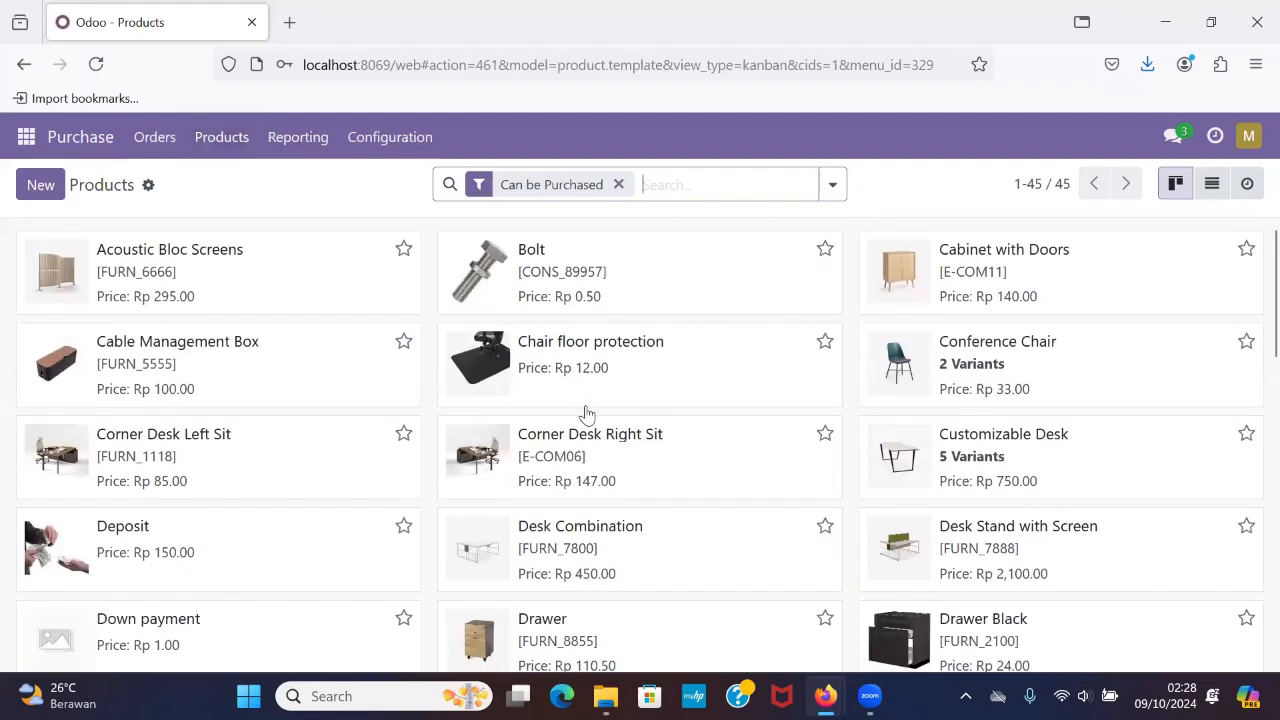
{"action": "scroll", "coordinate": [1034, 466], "scroll_direction": "down", "scroll_amount": 8}
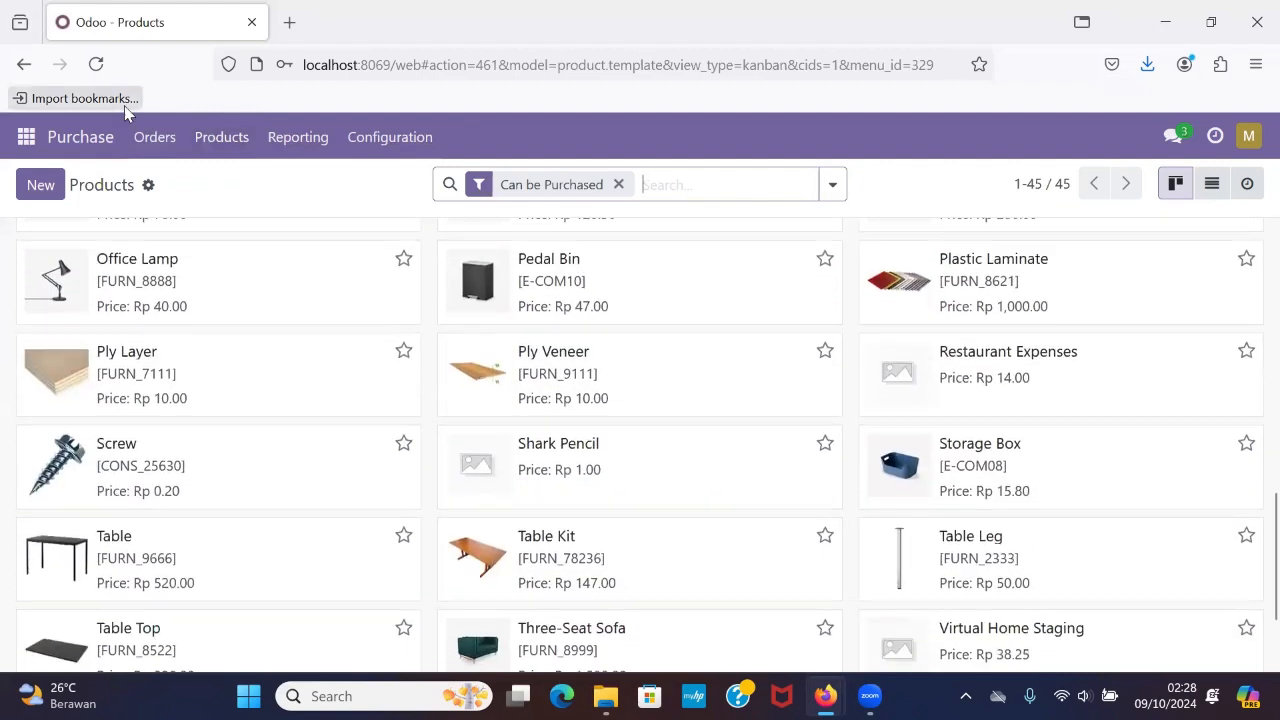
{"action": "left_click", "coordinate": [30, 190]}
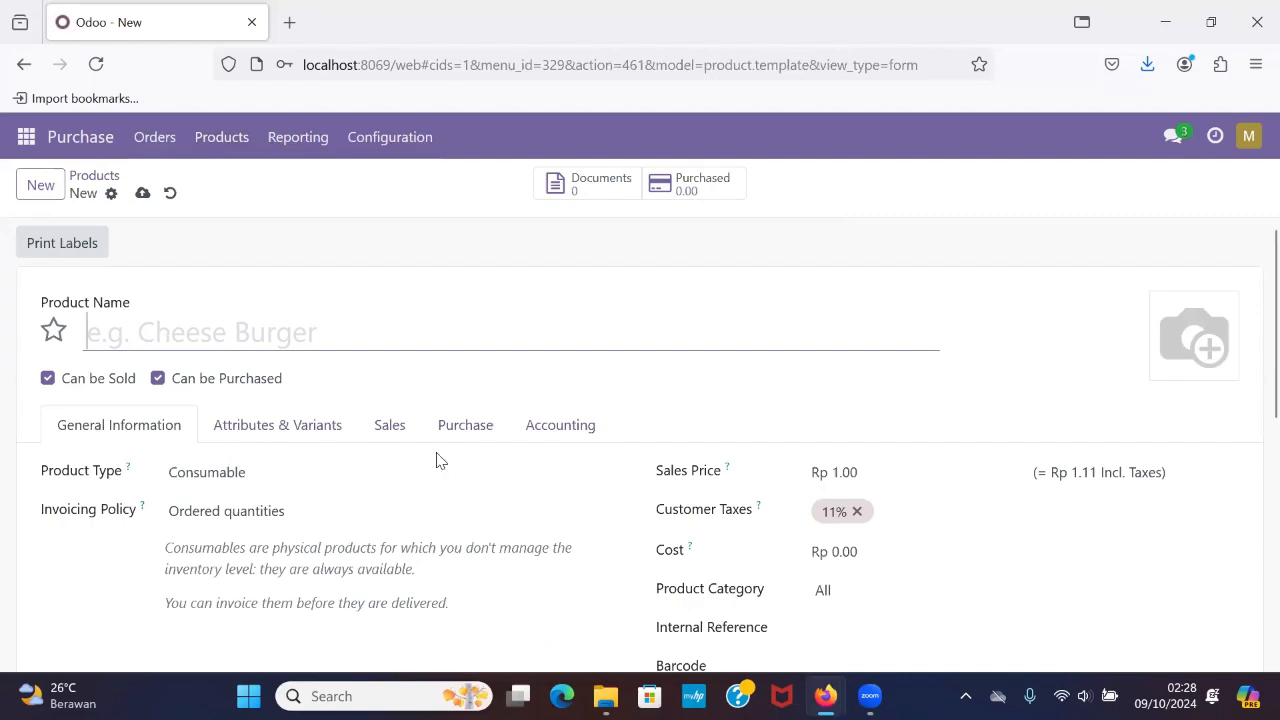
{"action": "scroll", "coordinate": [437, 459], "scroll_direction": "down", "scroll_amount": 2}
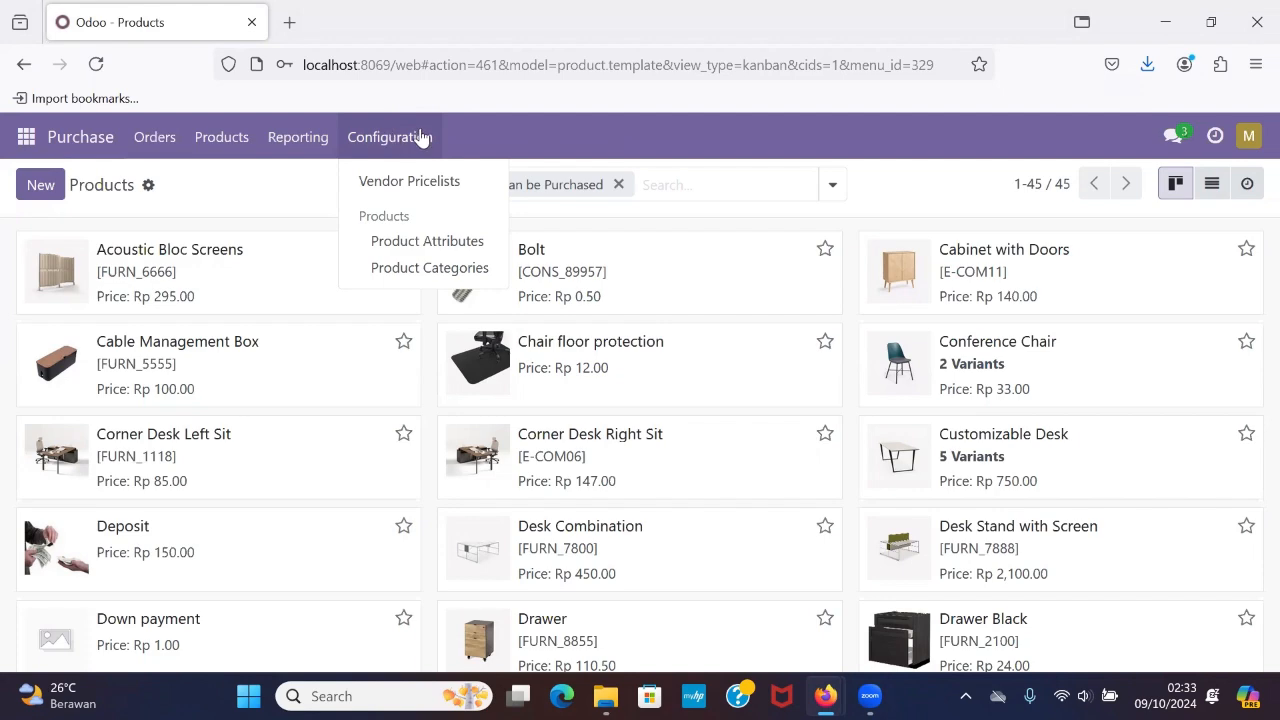
Review the vendor pricelists, open a blank pricelist form to check creation access, and return to the list.
{"action": "left_click", "coordinate": [431, 190]}
{"action": "scroll", "coordinate": [401, 482], "scroll_direction": "down", "scroll_amount": 10}
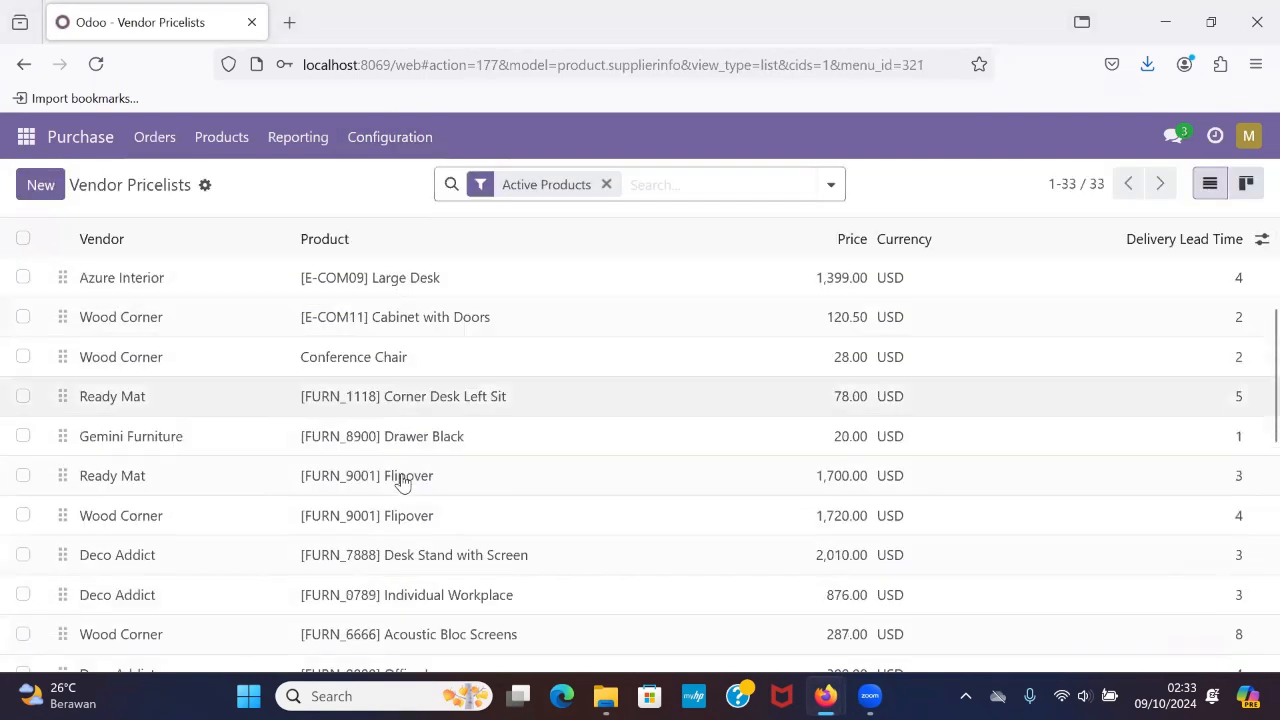
{"action": "scroll", "coordinate": [401, 482], "scroll_direction": "up", "scroll_amount": 10}
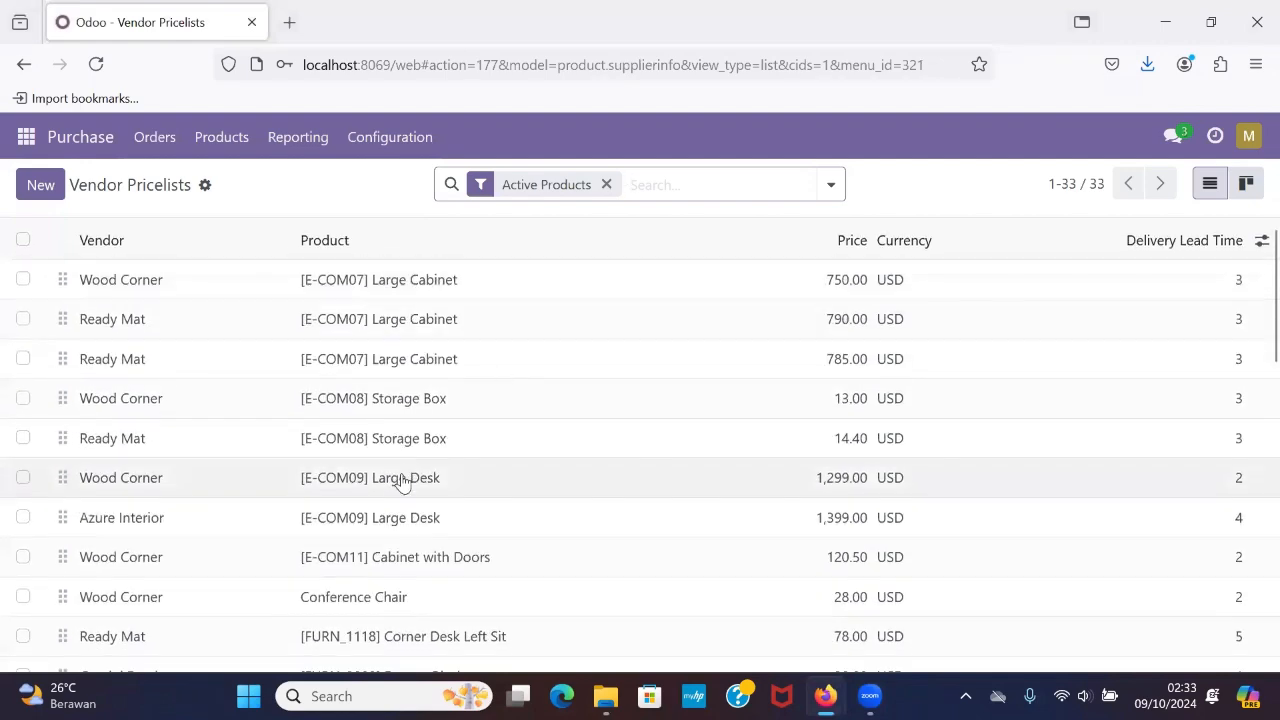
{"action": "left_click", "coordinate": [60, 186]}
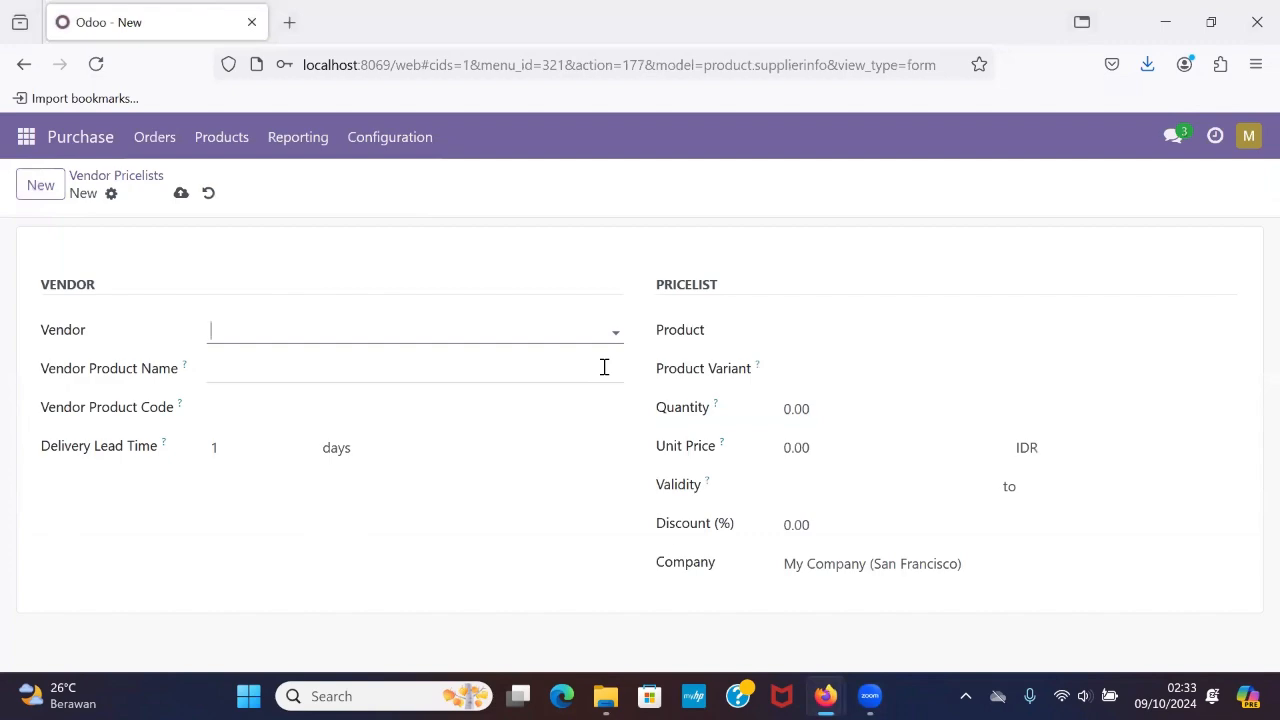
{"action": "left_click", "coordinate": [118, 176]}
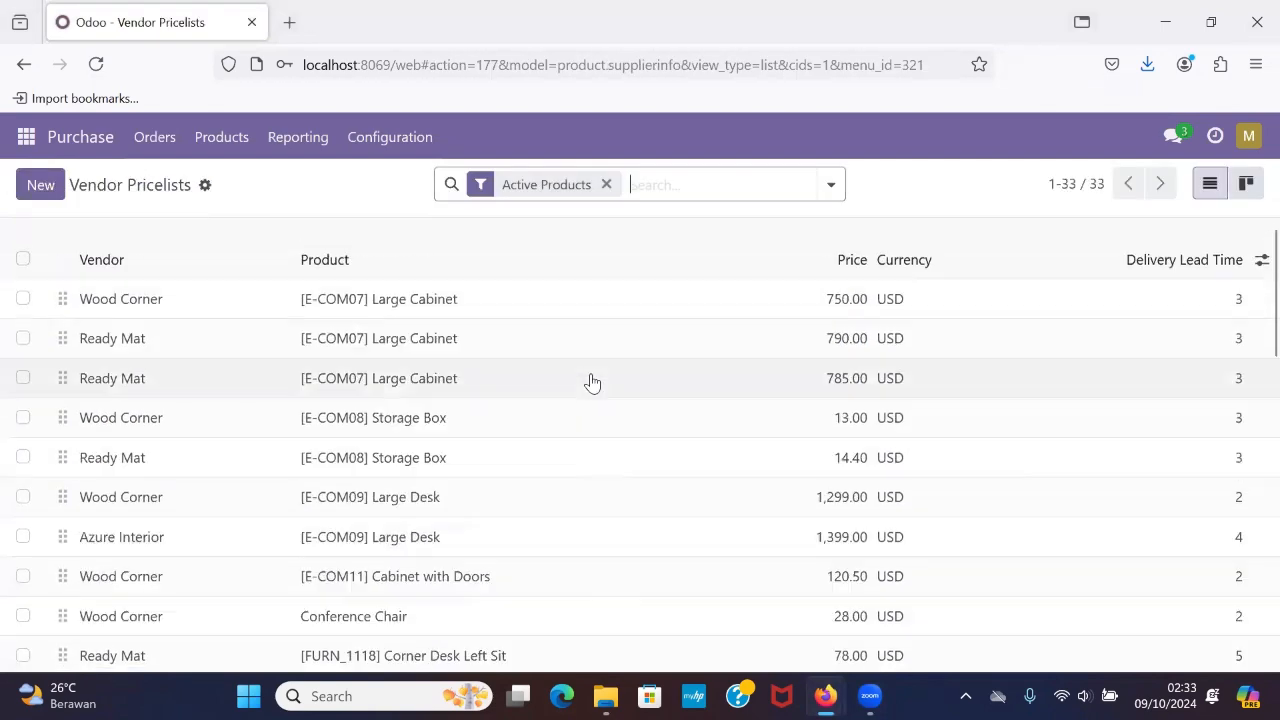
Check this user's access to the product attributes and product categories, and return to the requests for quotation.
{"action": "left_click", "coordinate": [369, 131]}
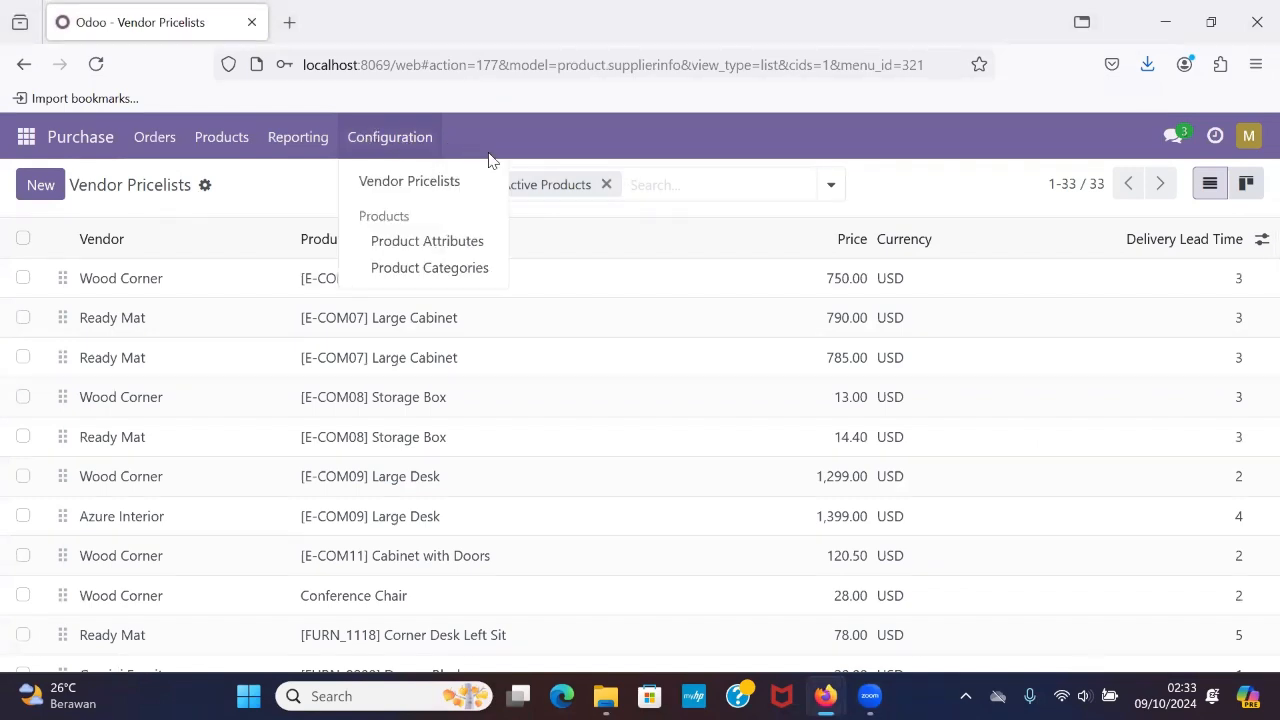
{"action": "left_click", "coordinate": [449, 245]}
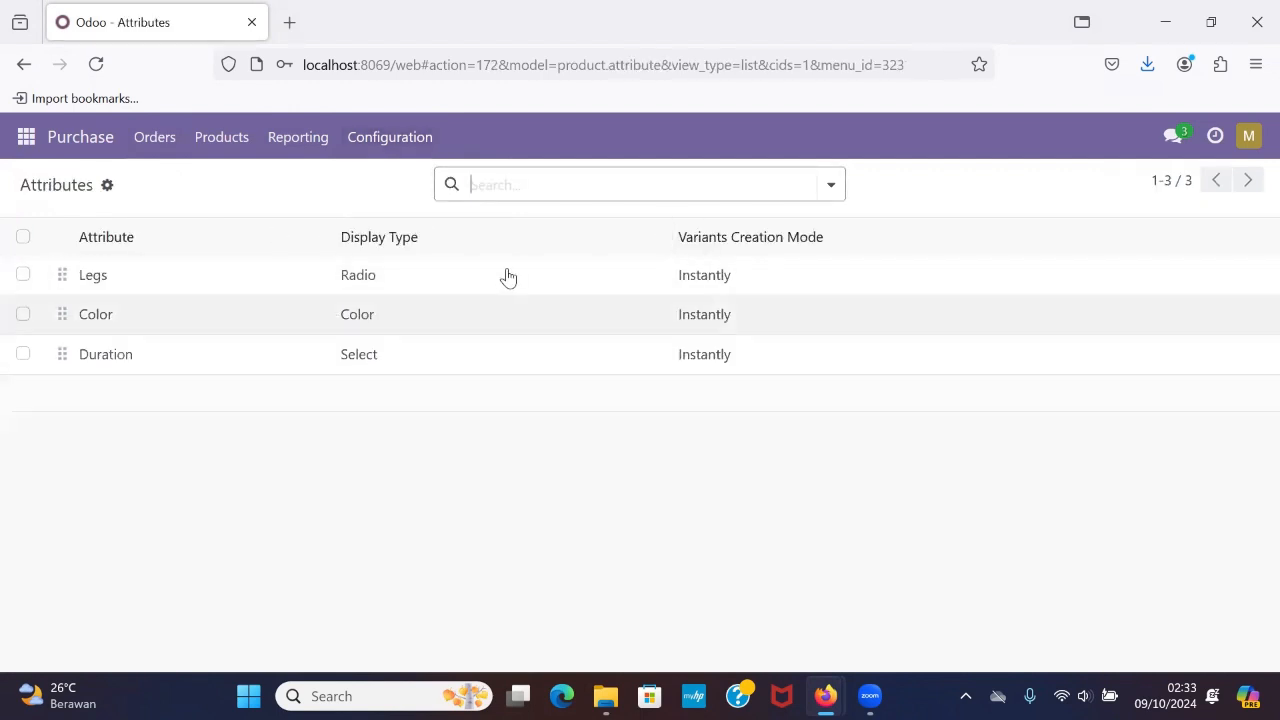
{"action": "left_click", "coordinate": [409, 127]}
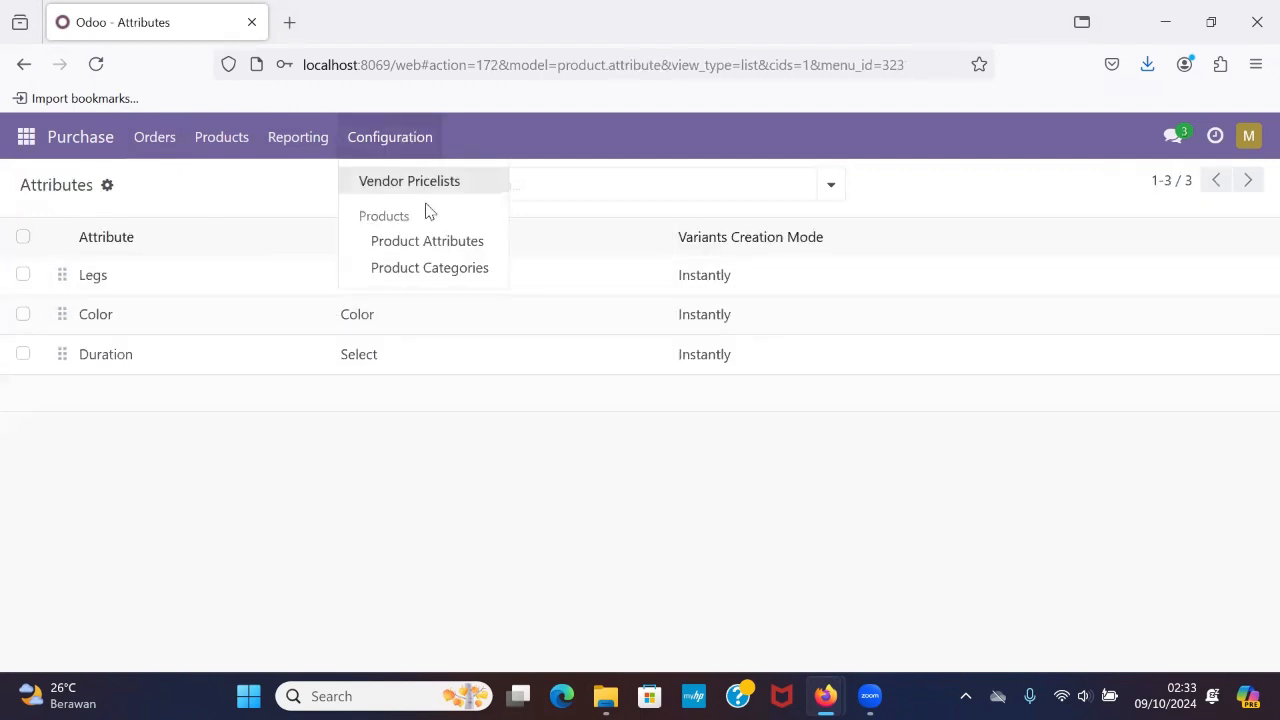
{"action": "left_click", "coordinate": [446, 270]}
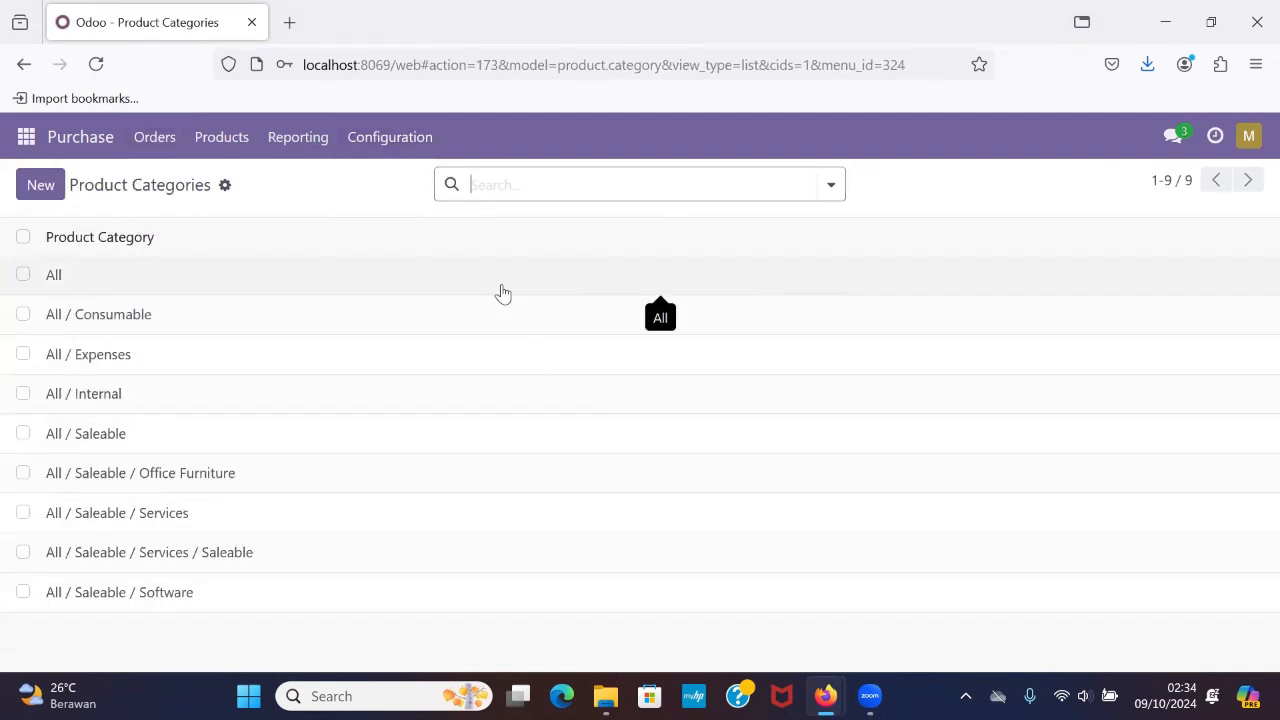
{"action": "left_click", "coordinate": [84, 142]}
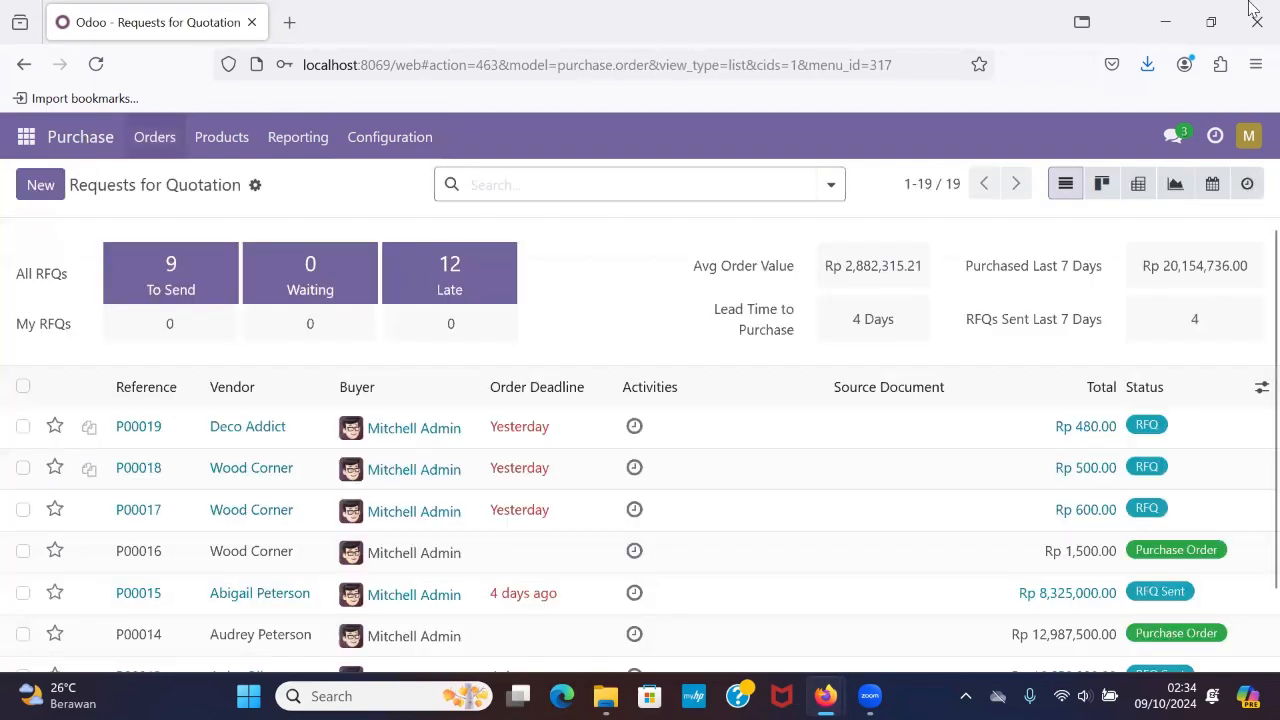
Log out of the first imported user's account and clear the prefilled e-mail and password from the login form.
{"action": "left_click", "coordinate": [1251, 140]}
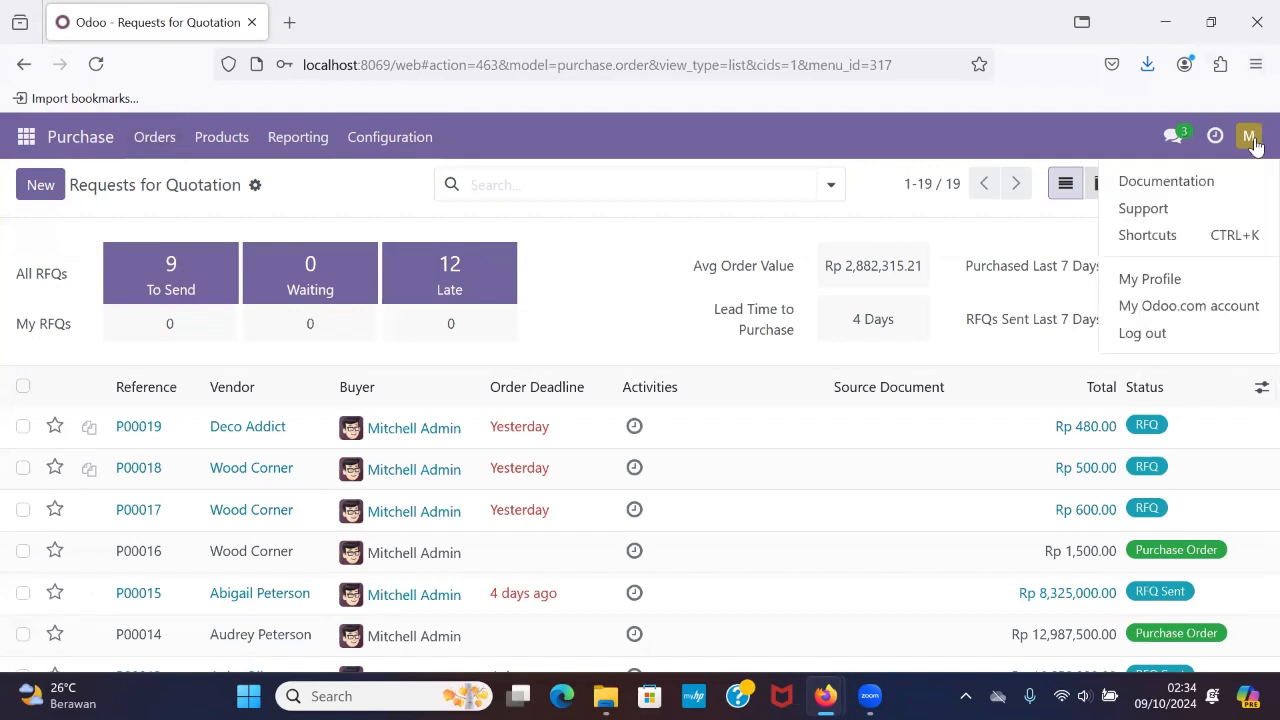
{"action": "left_click", "coordinate": [1251, 140]}
{"action": "left_click", "coordinate": [1251, 140]}
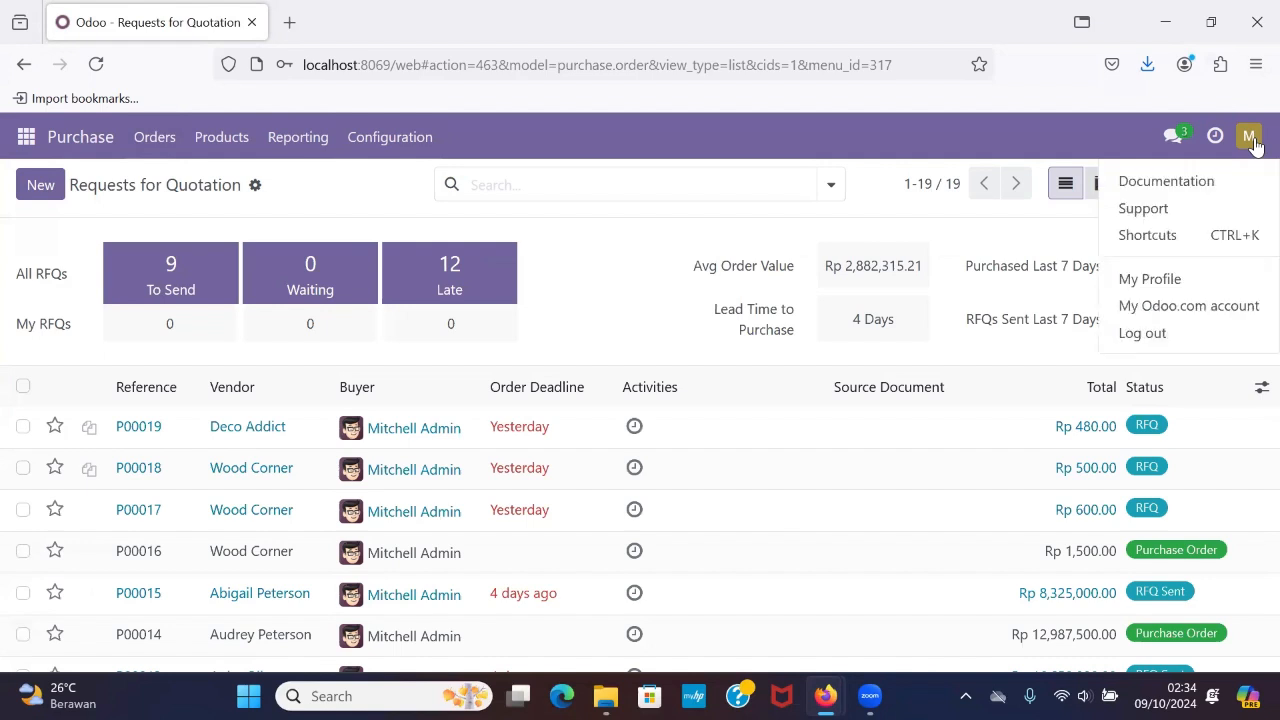
{"action": "left_click", "coordinate": [1172, 333]}
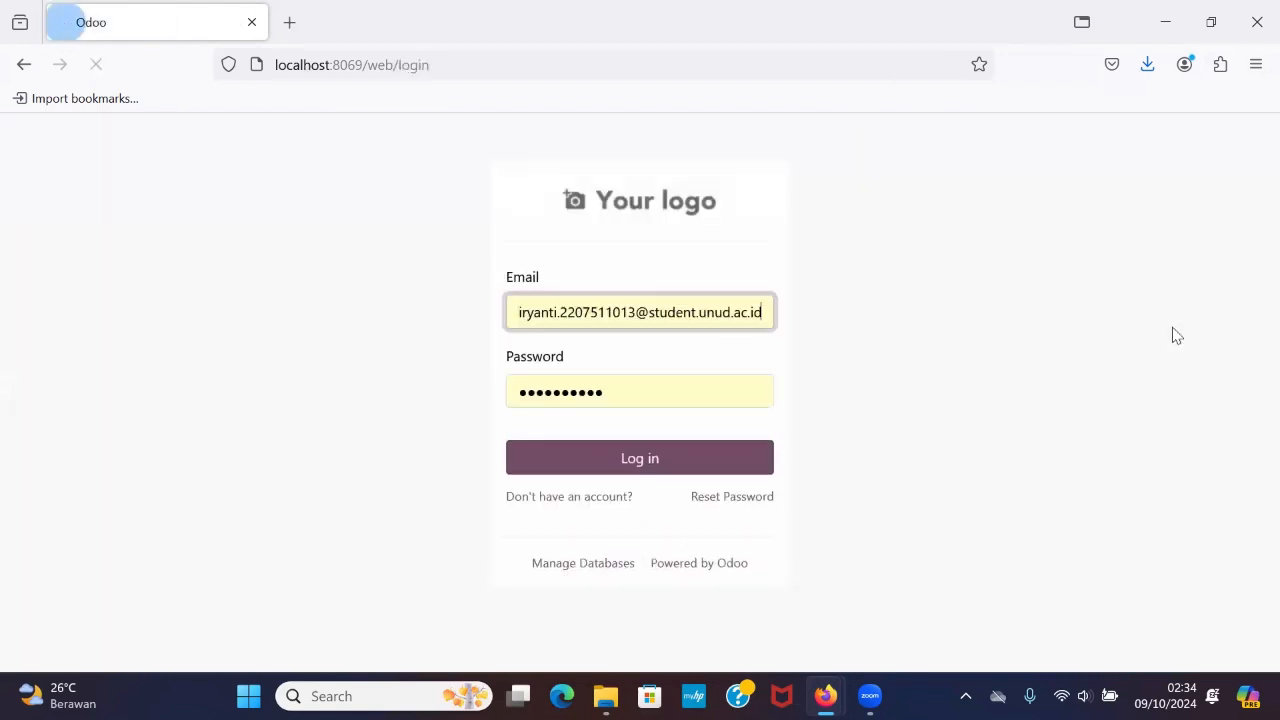
{"action": "left_click", "coordinate": [769, 316]}
{"action": "key", "text": "BackSpace"}
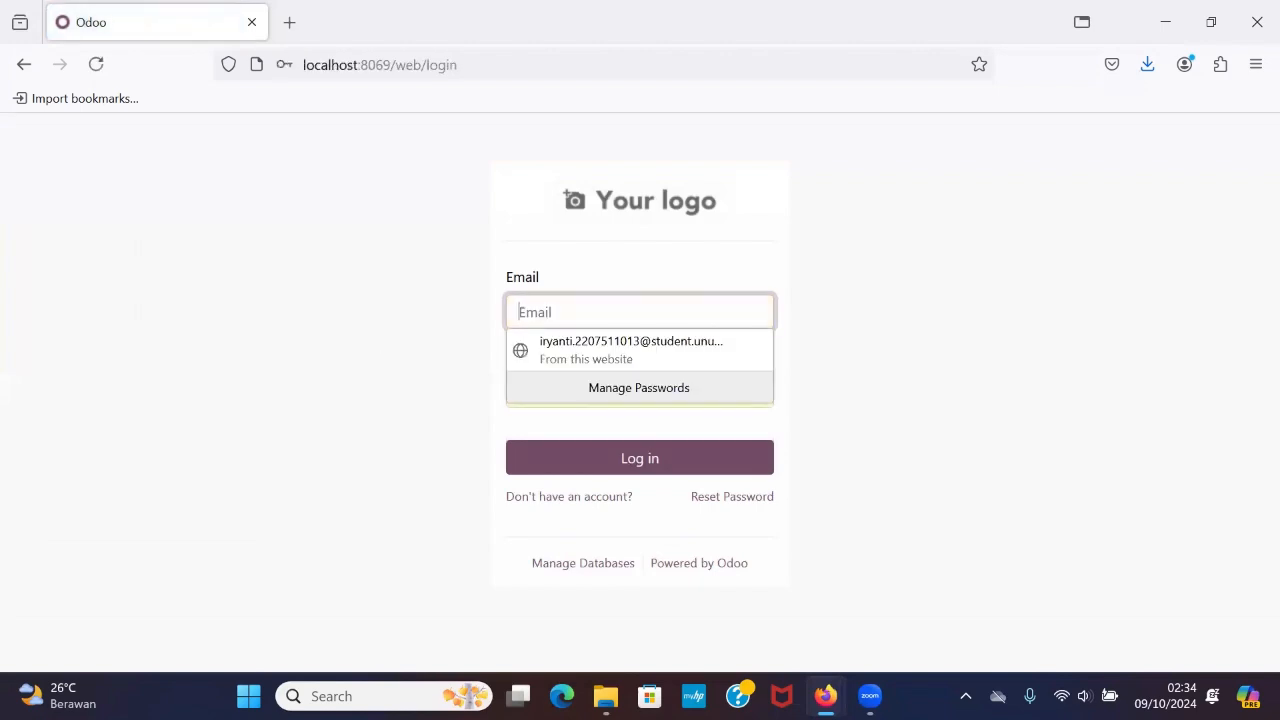
{"action": "left_click", "coordinate": [680, 433]}
{"action": "left_click", "coordinate": [677, 398]}
{"action": "key", "text": "BackSpace"}
{"action": "key", "text": "BackSpace"}
{"action": "key", "text": "BackSpace"}
{"action": "key", "text": "BackSpace"}
{"action": "key", "text": "BackSpace"}
{"action": "key", "text": "BackSpace"}
{"action": "key", "text": "BackSpace"}
{"action": "key", "text": "BackSpace"}
{"action": "key", "text": "BackSpace"}
{"action": "key", "text": "BackSpace"}
{"action": "key", "text": "BackSpace"}
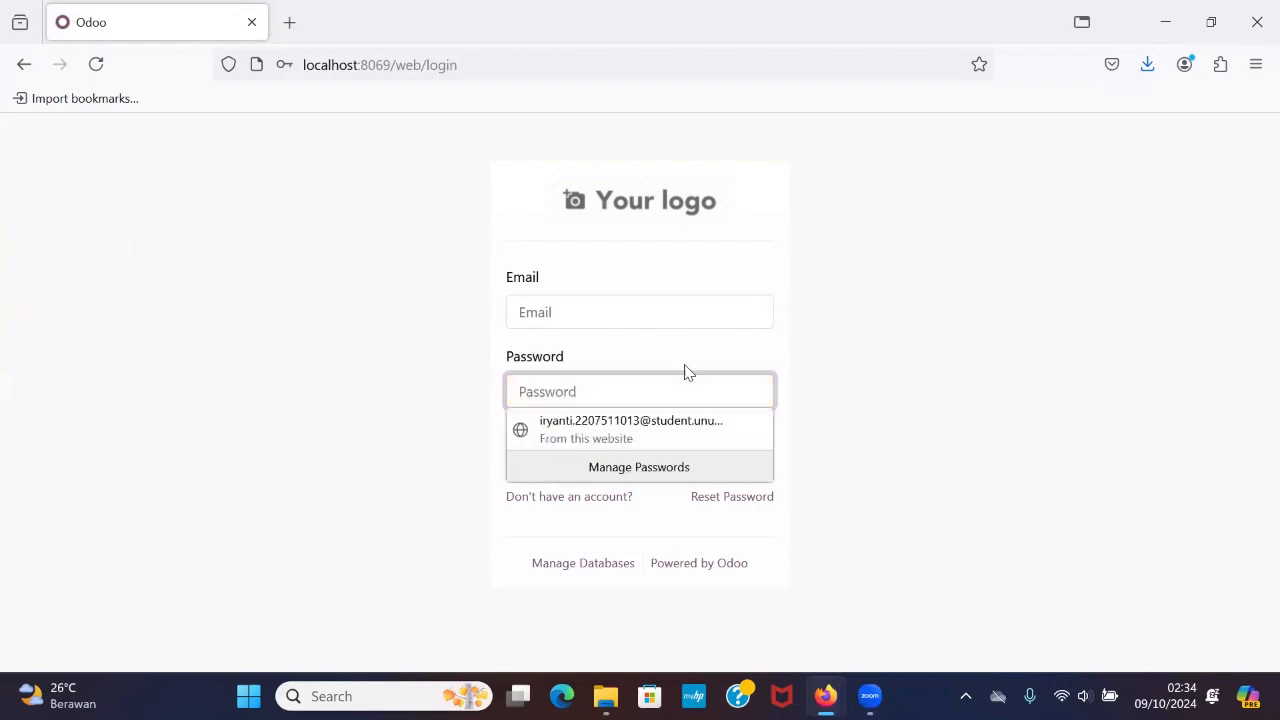
Log in as the second imported purchase user with that account's e-mail and password, declining to save the password in the browser.
{"action": "left_click", "coordinate": [663, 320]}
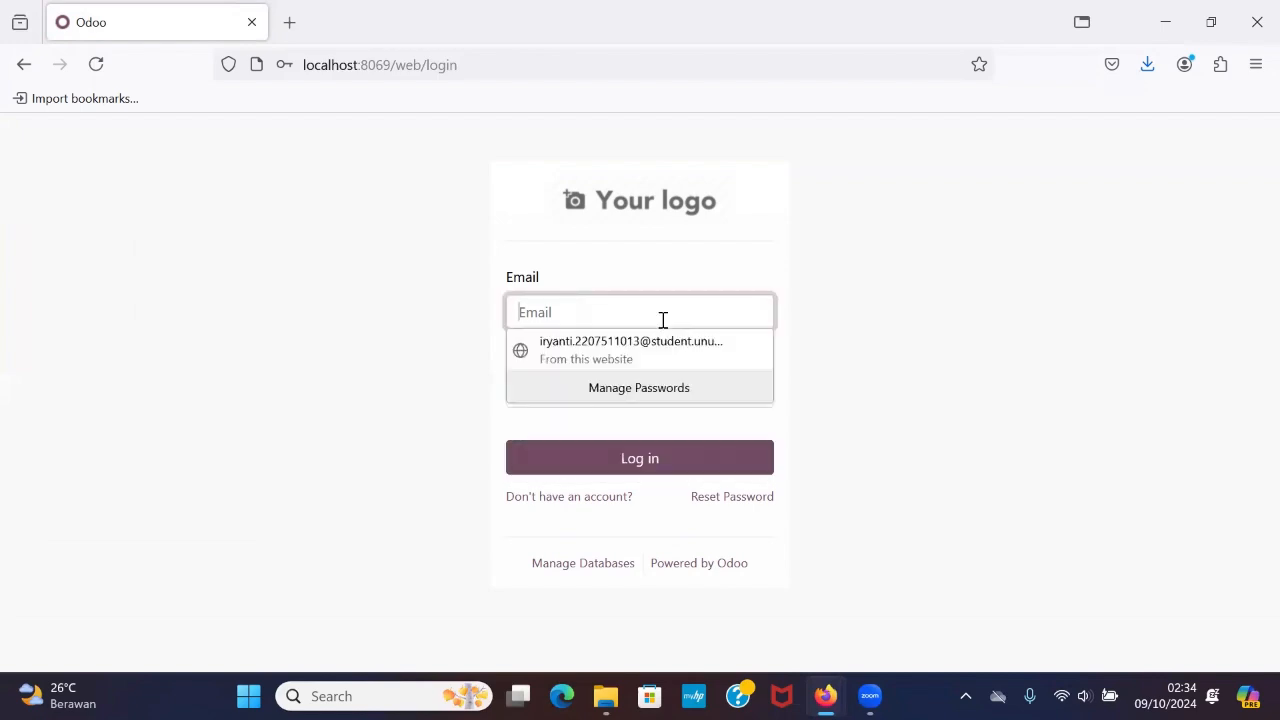
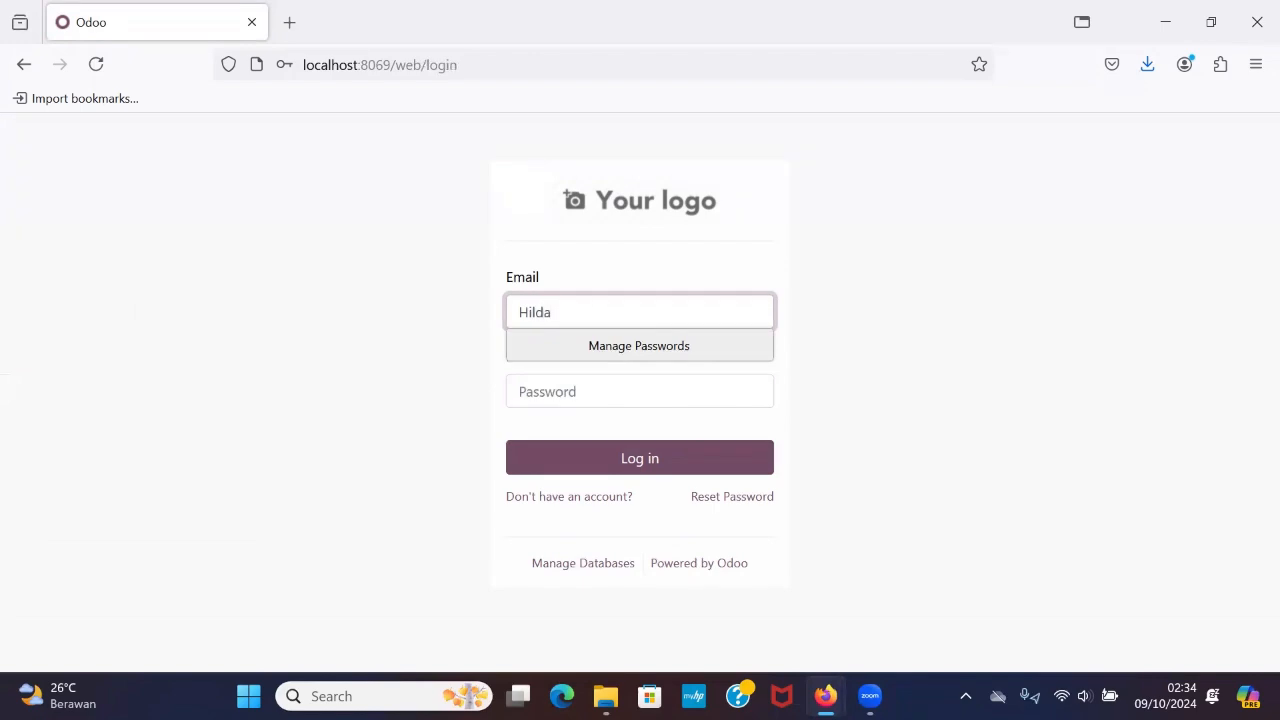
{"action": "left_click", "coordinate": [609, 389]}
{"action": "type", "text": "a"}
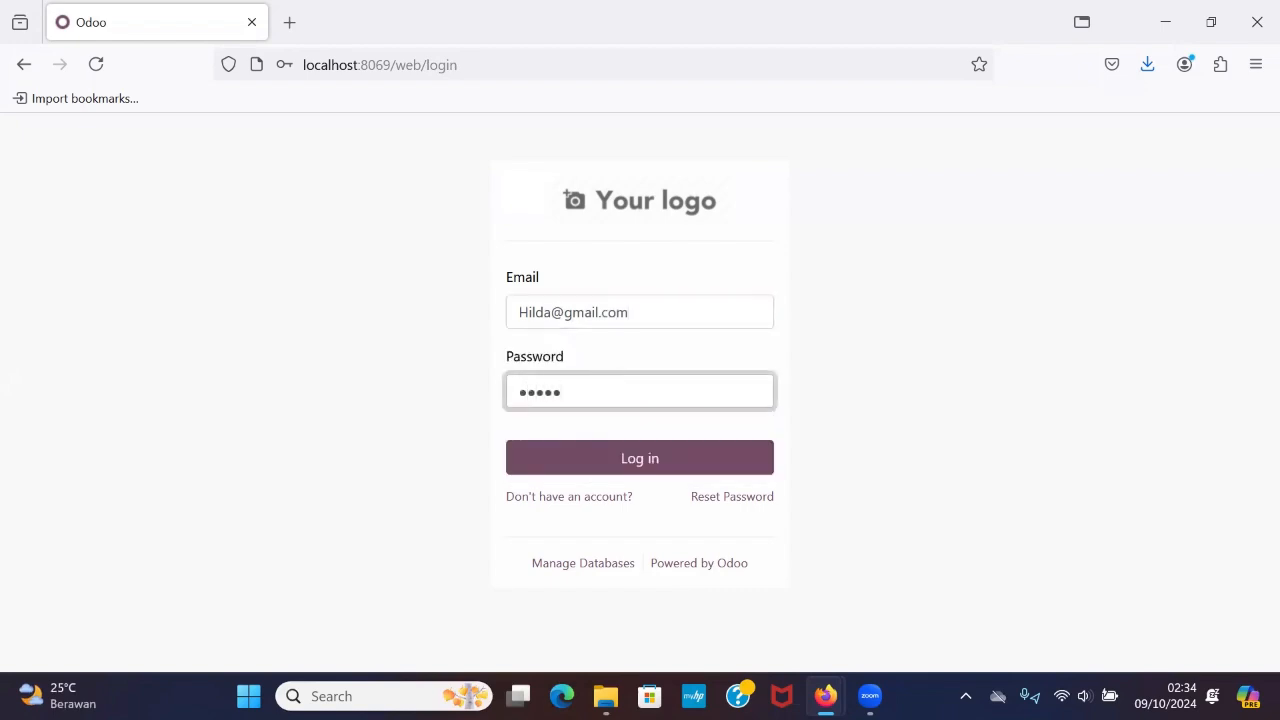
{"action": "left_click", "coordinate": [600, 472]}
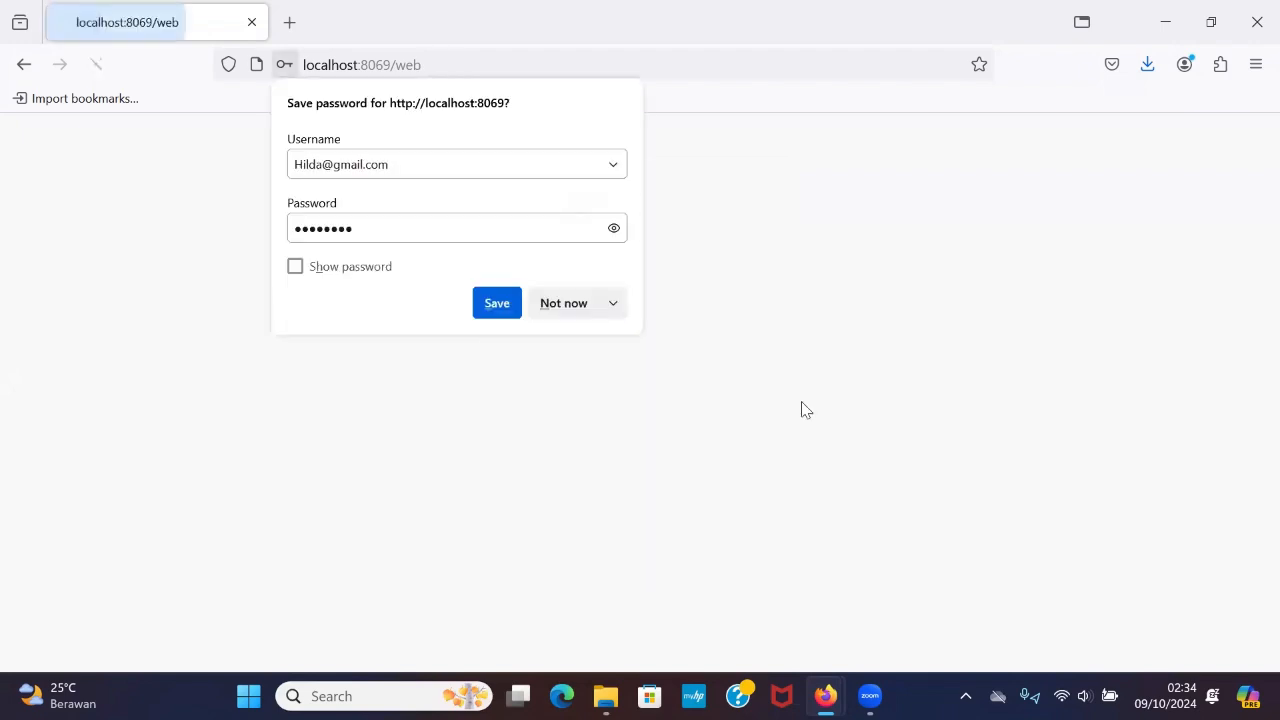
{"action": "left_click", "coordinate": [577, 297]}
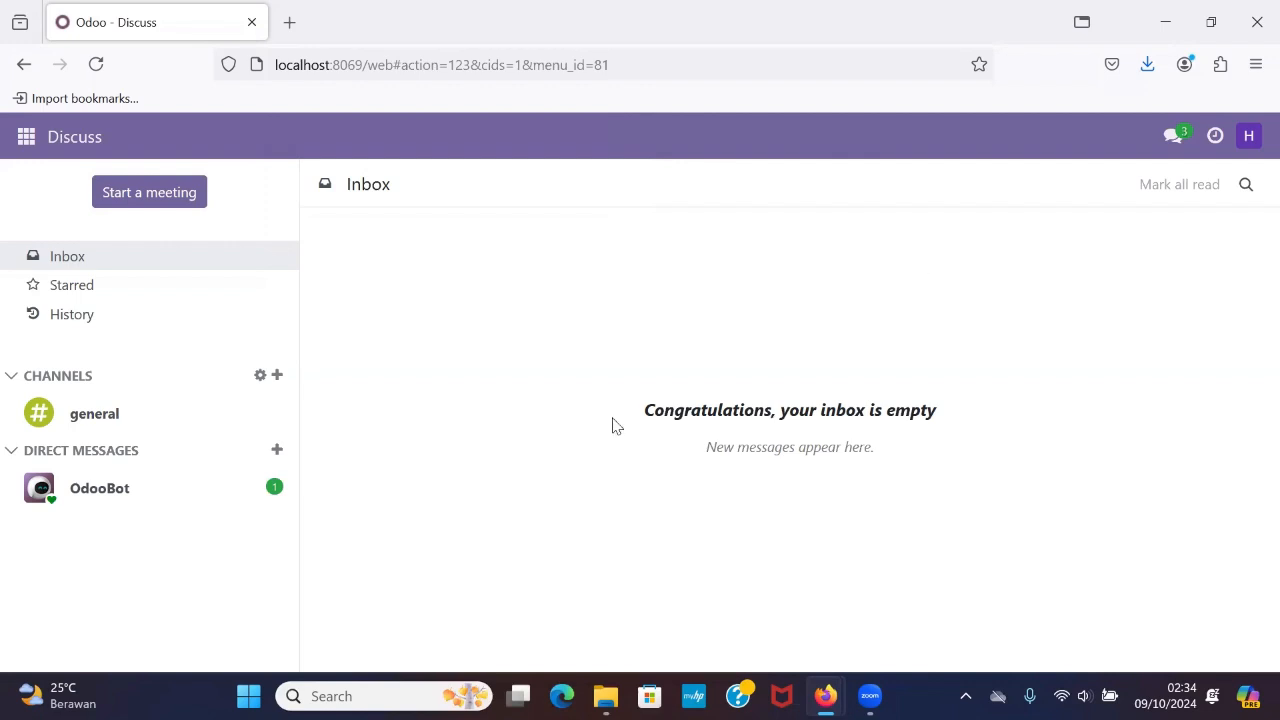
Open the Purchase module as the second user and check the available order and product options.
{"action": "left_click", "coordinate": [26, 137]}
{"action": "left_click", "coordinate": [71, 312]}
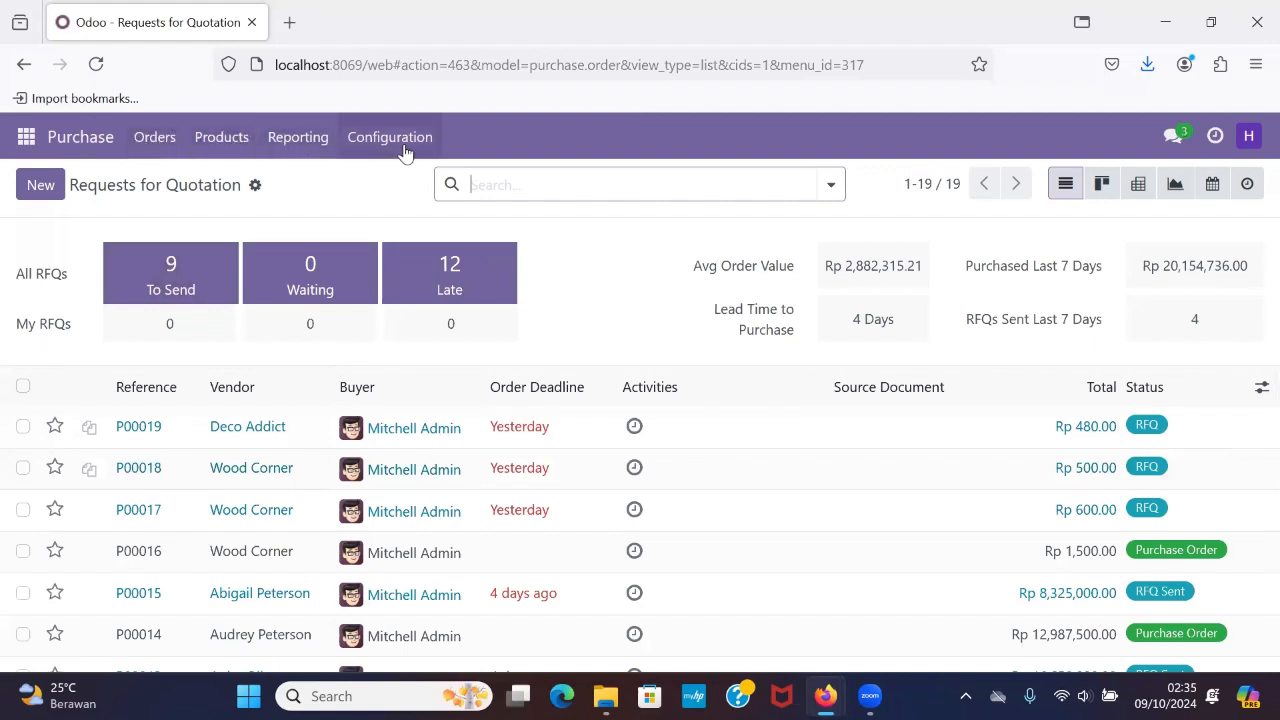
{"action": "left_click", "coordinate": [170, 144]}
{"action": "left_click", "coordinate": [222, 143]}
{"action": "left_click", "coordinate": [222, 143]}
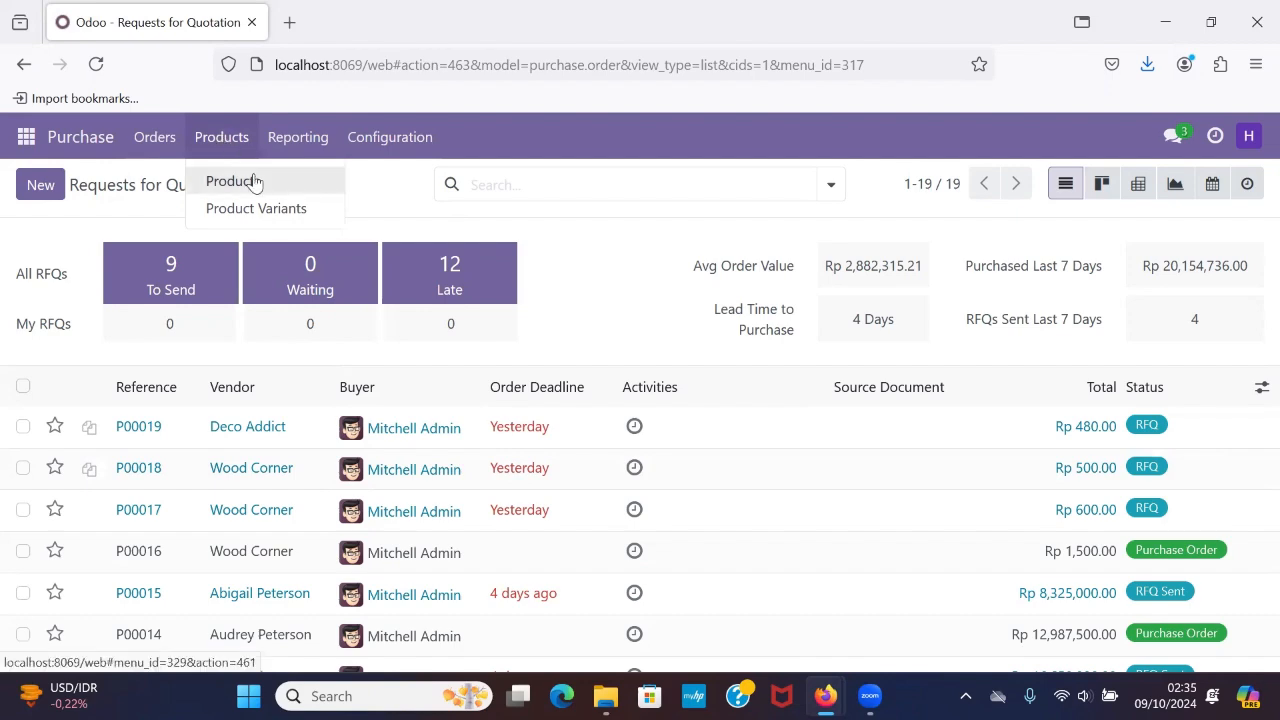
Look through the products list as the second user, open a blank product form, and return to the list.
{"action": "left_click", "coordinate": [254, 182]}
{"action": "scroll", "coordinate": [505, 326], "scroll_direction": "down", "scroll_amount": 5}
{"action": "scroll", "coordinate": [505, 326], "scroll_direction": "up", "scroll_amount": 5}
{"action": "scroll", "coordinate": [505, 326], "scroll_direction": "down", "scroll_amount": 8}
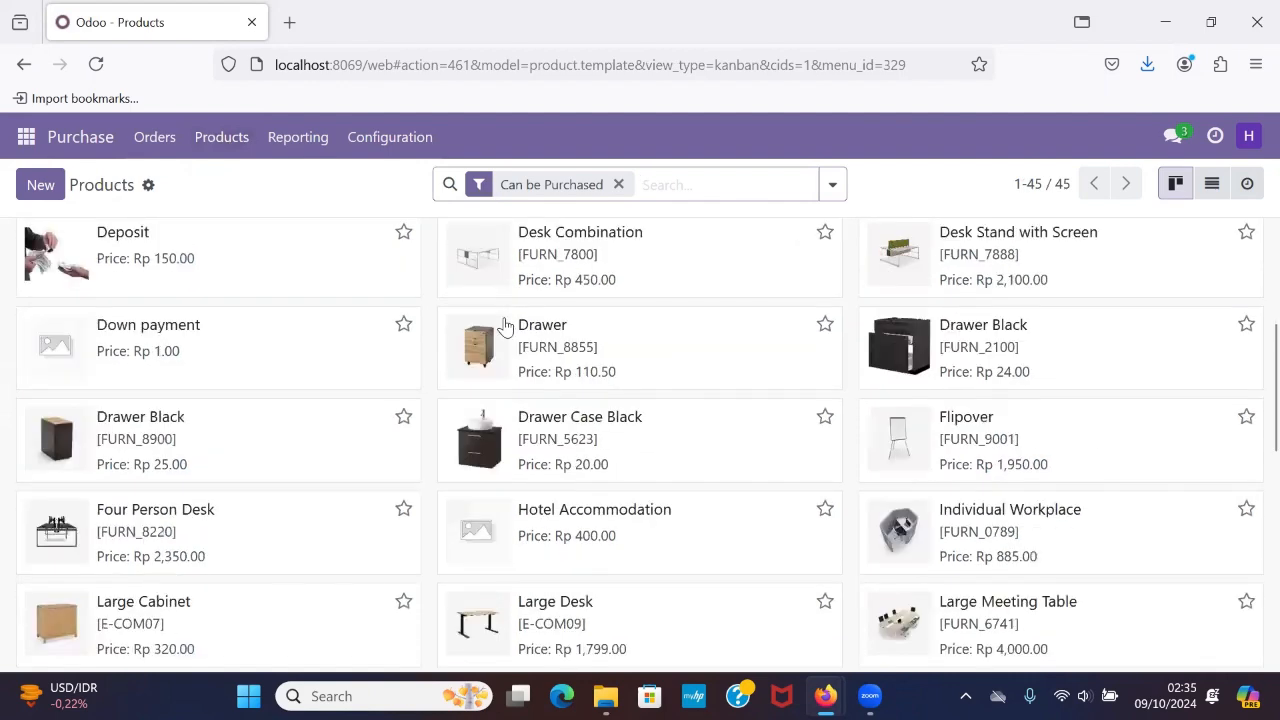
{"action": "scroll", "coordinate": [505, 326], "scroll_direction": "up", "scroll_amount": 8}
{"action": "left_click", "coordinate": [40, 190]}
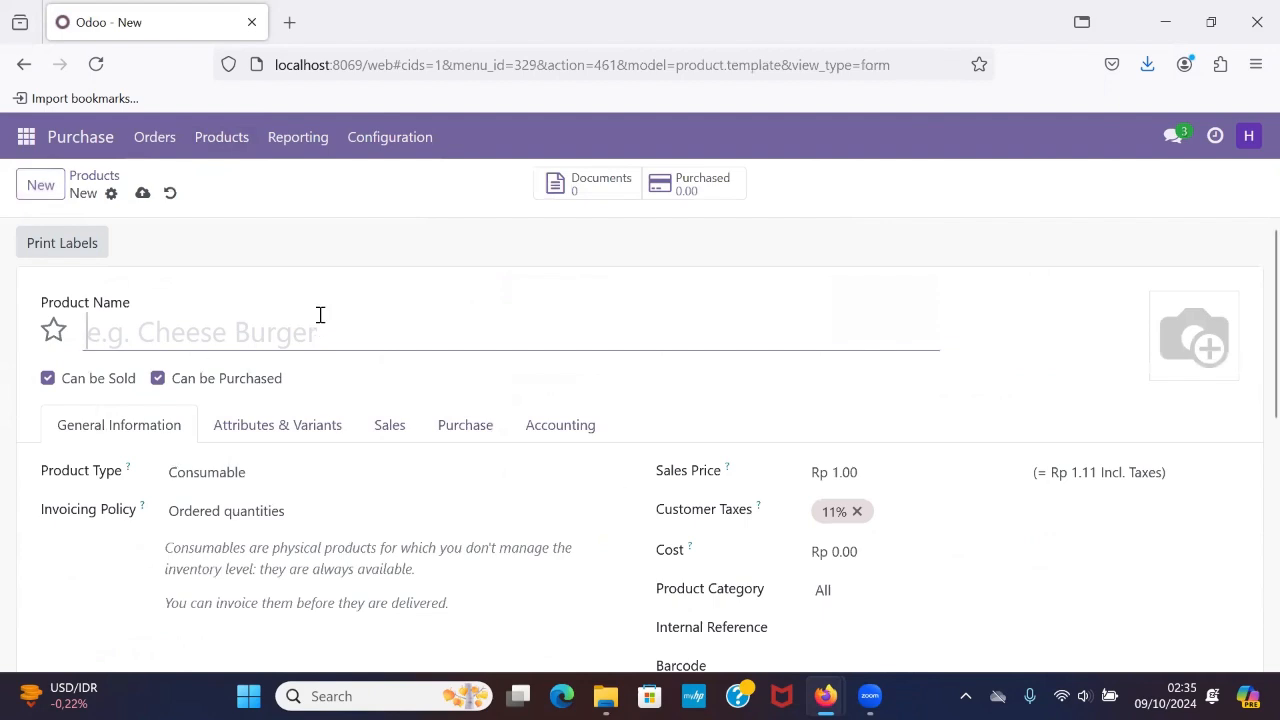
{"action": "left_click", "coordinate": [97, 177]}
Review the product variants list and a blank variant form as the second user, and return to the requests for quotation overview.
{"action": "left_click", "coordinate": [236, 154]}
{"action": "left_click", "coordinate": [265, 212]}
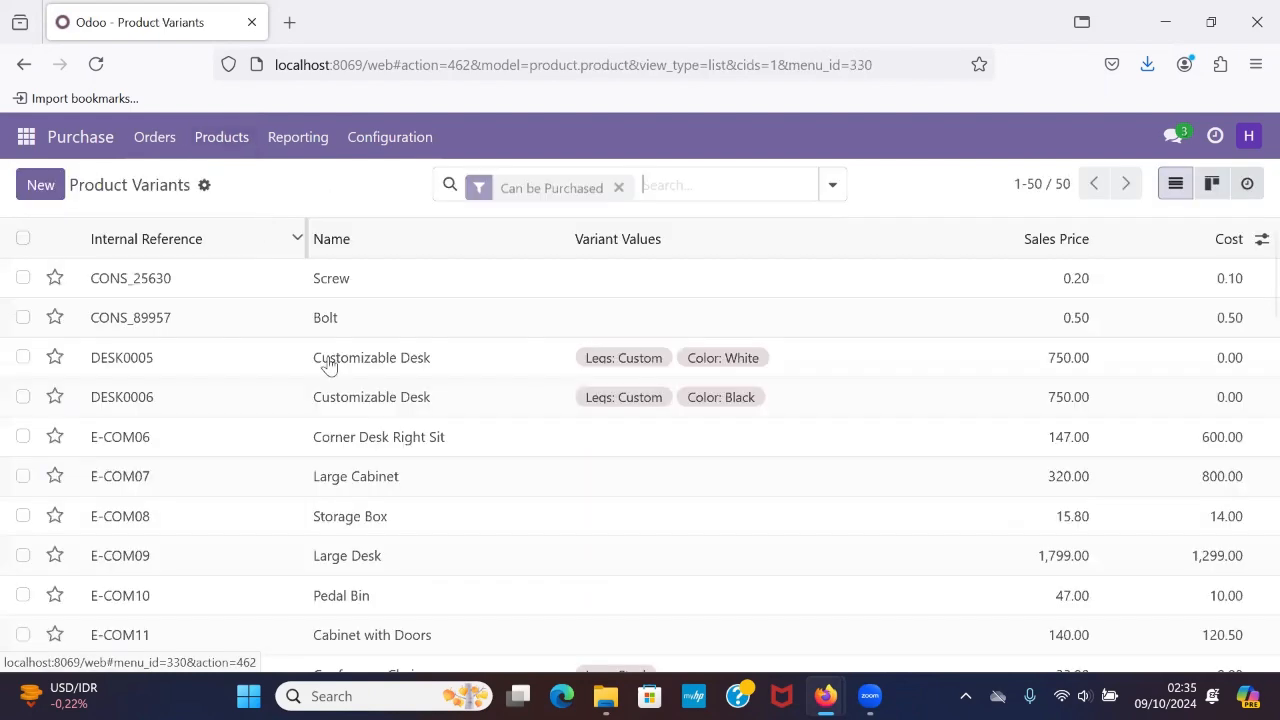
{"action": "scroll", "coordinate": [390, 425], "scroll_direction": "down", "scroll_amount": 6}
{"action": "scroll", "coordinate": [391, 428], "scroll_direction": "up", "scroll_amount": 7}
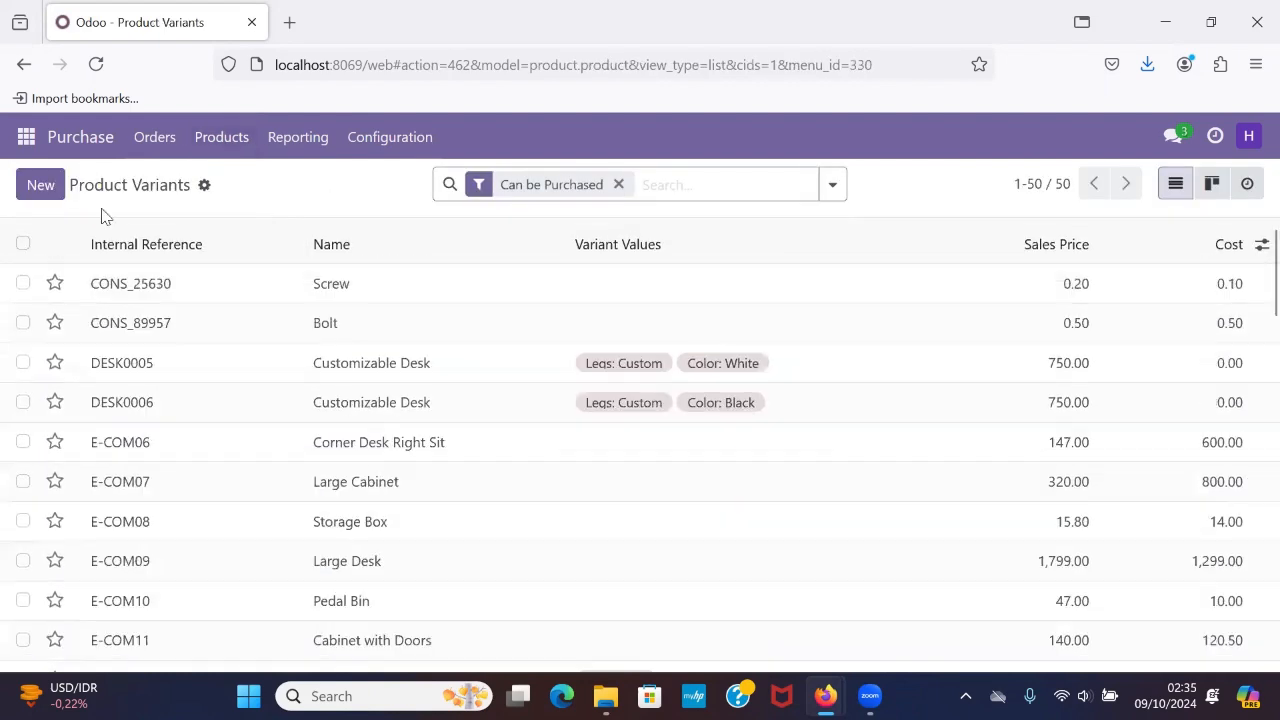
{"action": "left_click", "coordinate": [30, 183]}
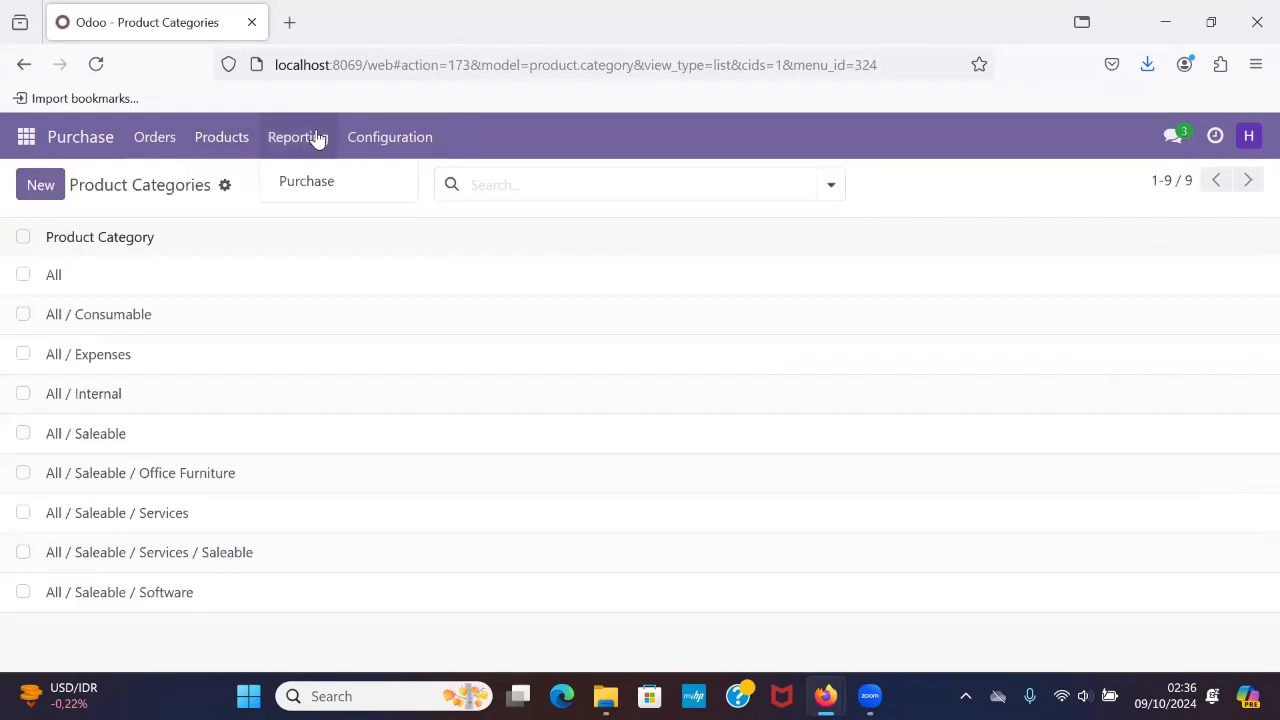
{"action": "left_click", "coordinate": [155, 137]}
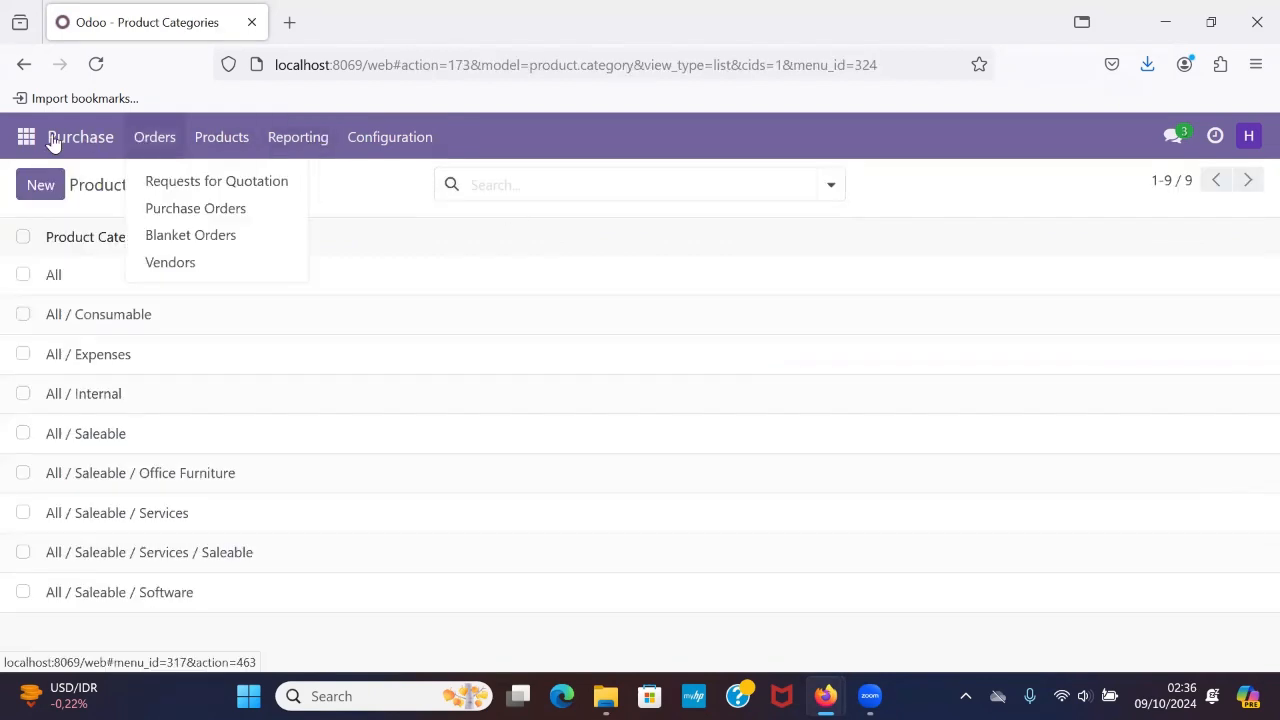
{"action": "left_click", "coordinate": [53, 140]}
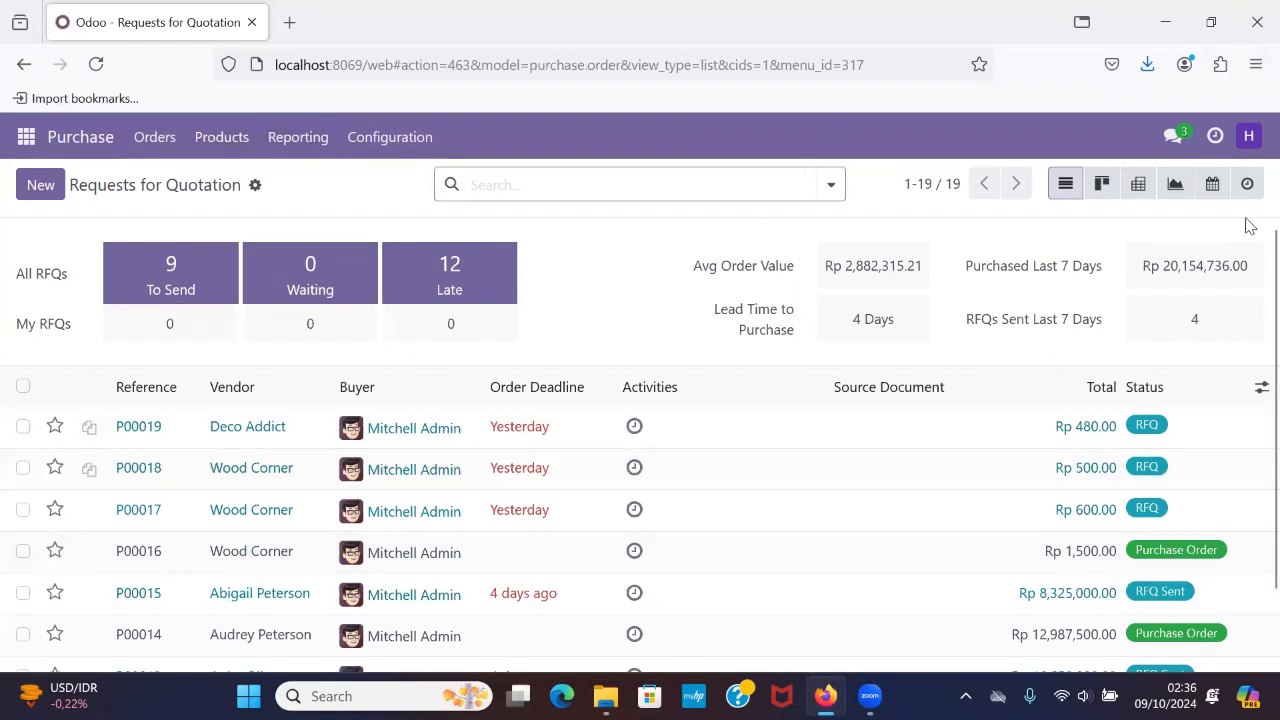
Log out of the second purchase user's account and enter the imported accounting user's e-mail on the login page.
{"action": "left_click", "coordinate": [1249, 136]}
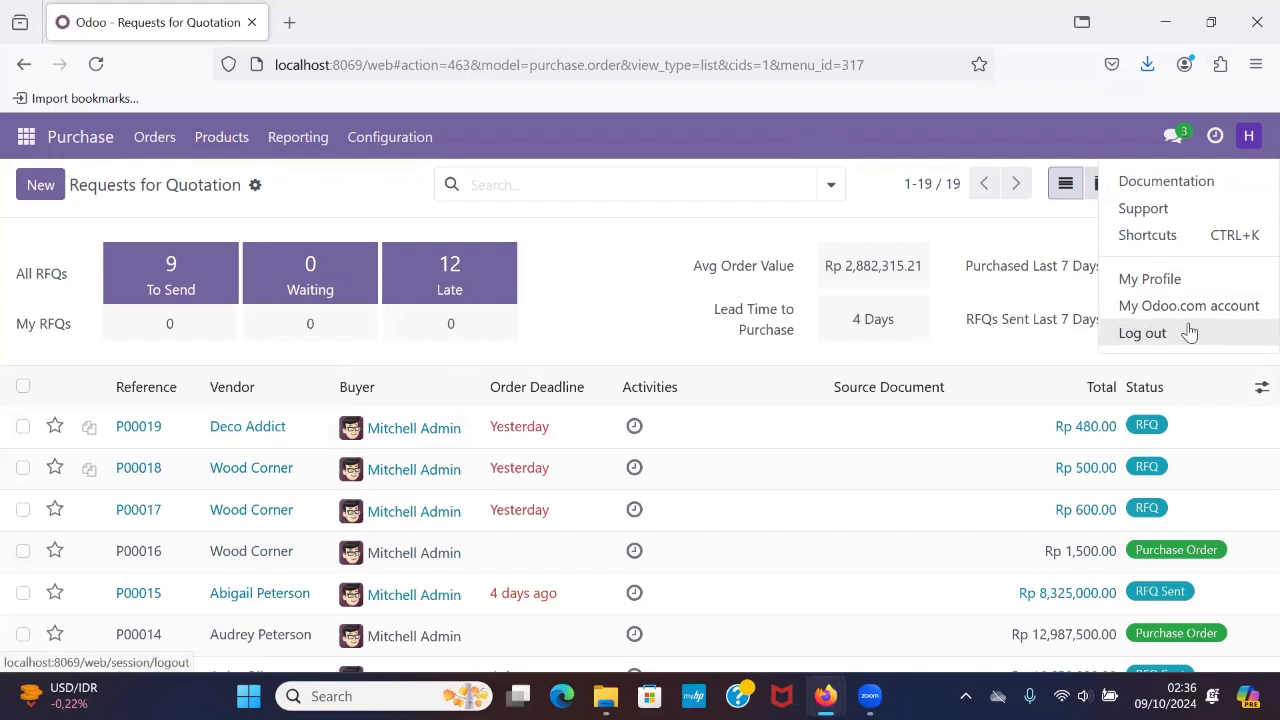
{"action": "left_click", "coordinate": [1188, 332]}
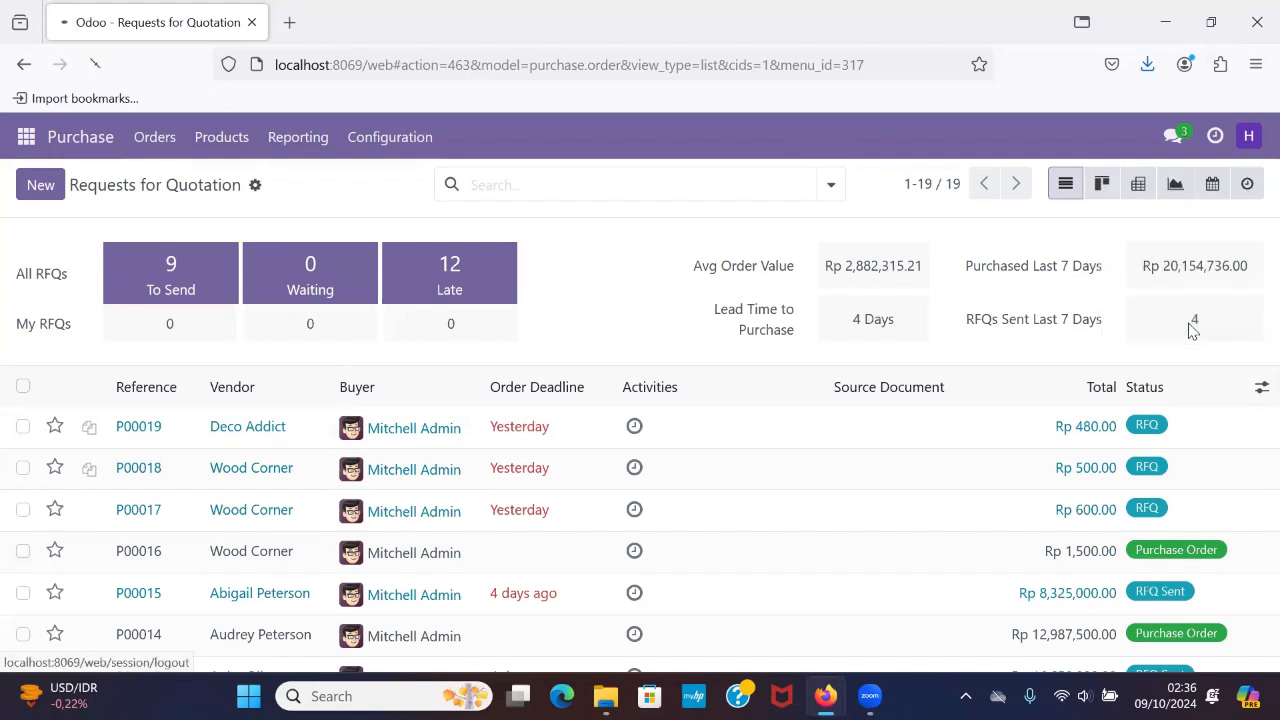
{"action": "left_click", "coordinate": [763, 306]}
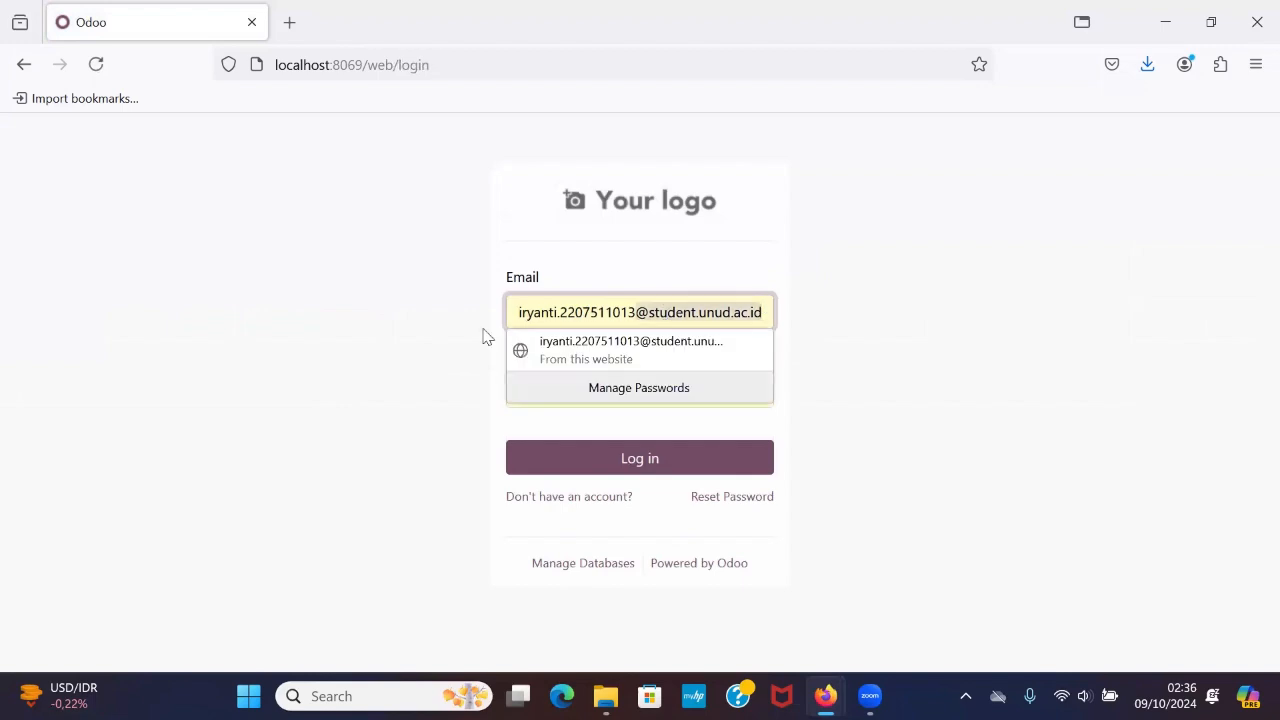
{"action": "key", "text": "ctrl+a"}
{"action": "type", "text": "irya"}
{"action": "key", "text": "BackSpace"}
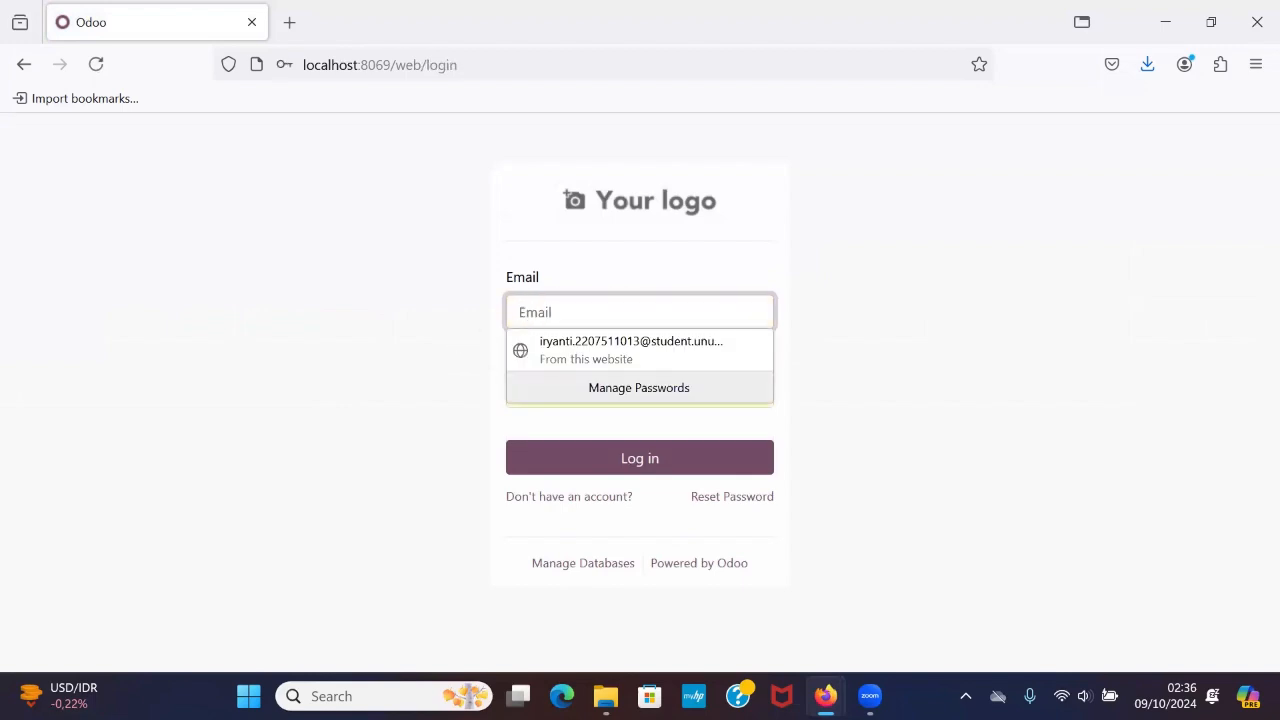
{"action": "left_click", "coordinate": [581, 321]}
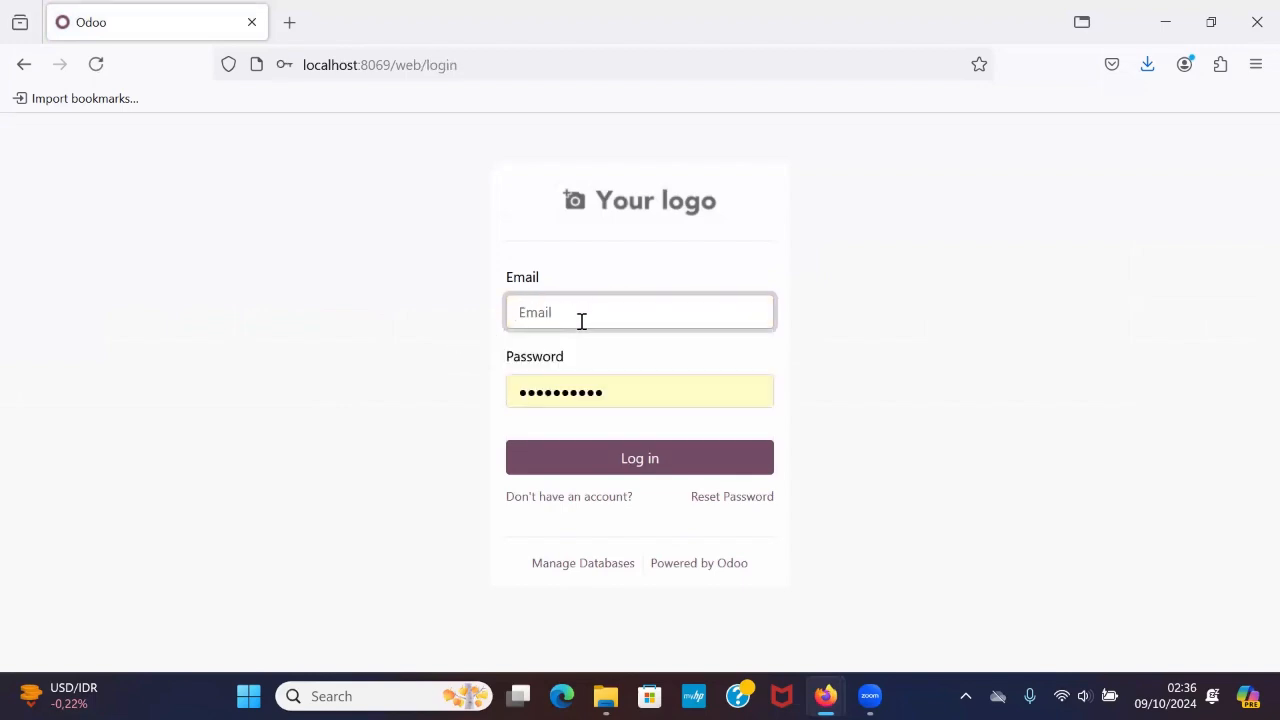
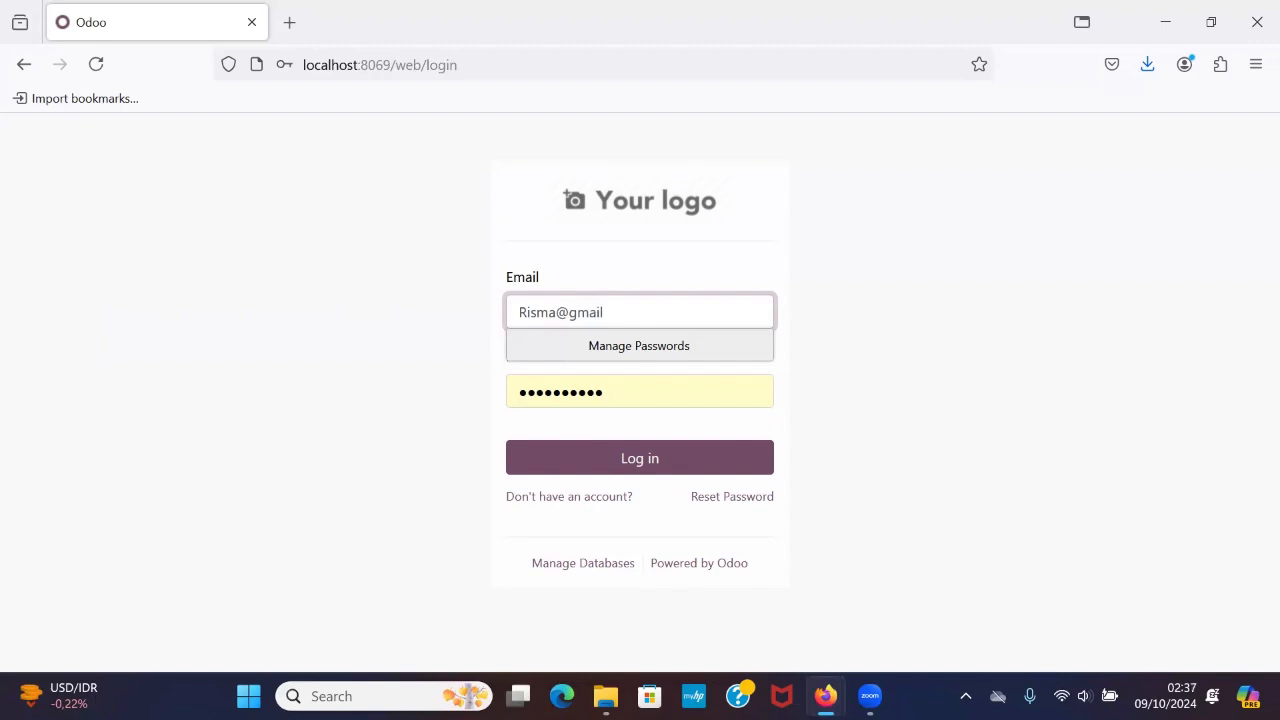
Enter the accounting user's account password, log in, and decline to save the password in the browser.
{"action": "left_click", "coordinate": [603, 394]}
{"action": "left_click_drag", "start_coordinate": [603, 394], "coordinate": [448, 397]}
{"action": "type", "text": "r"}
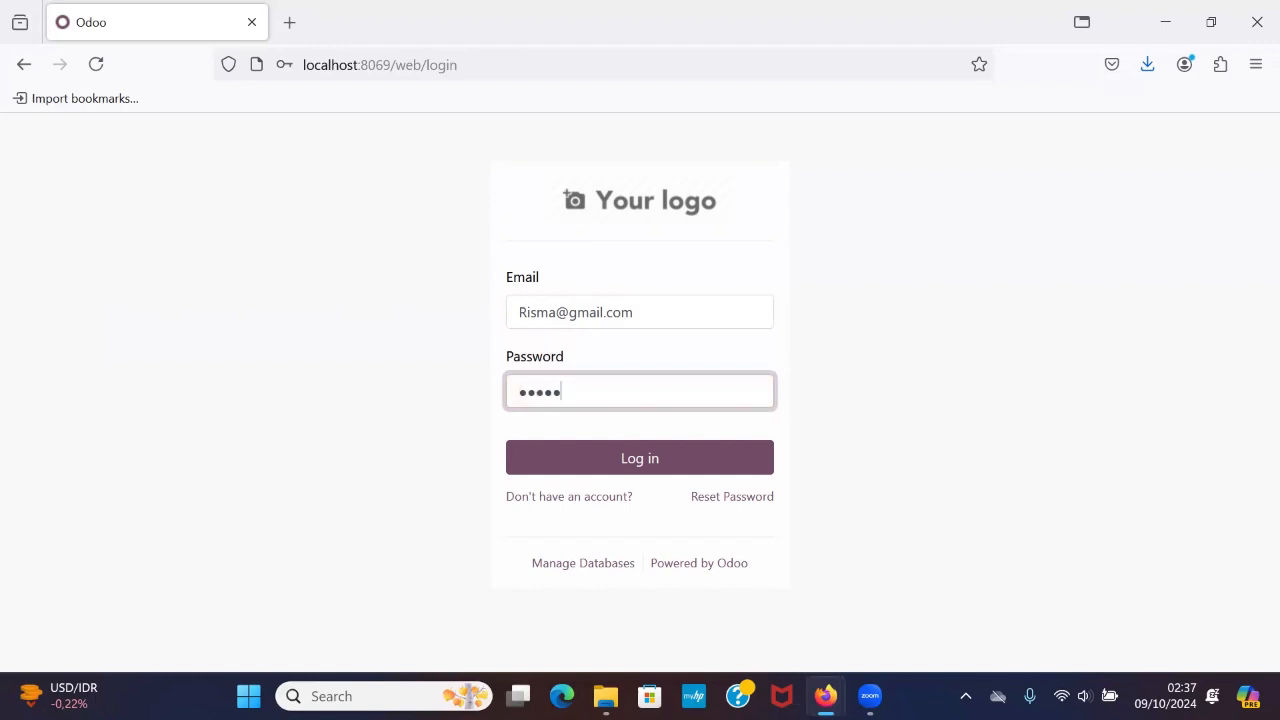
{"action": "key", "text": "Return"}
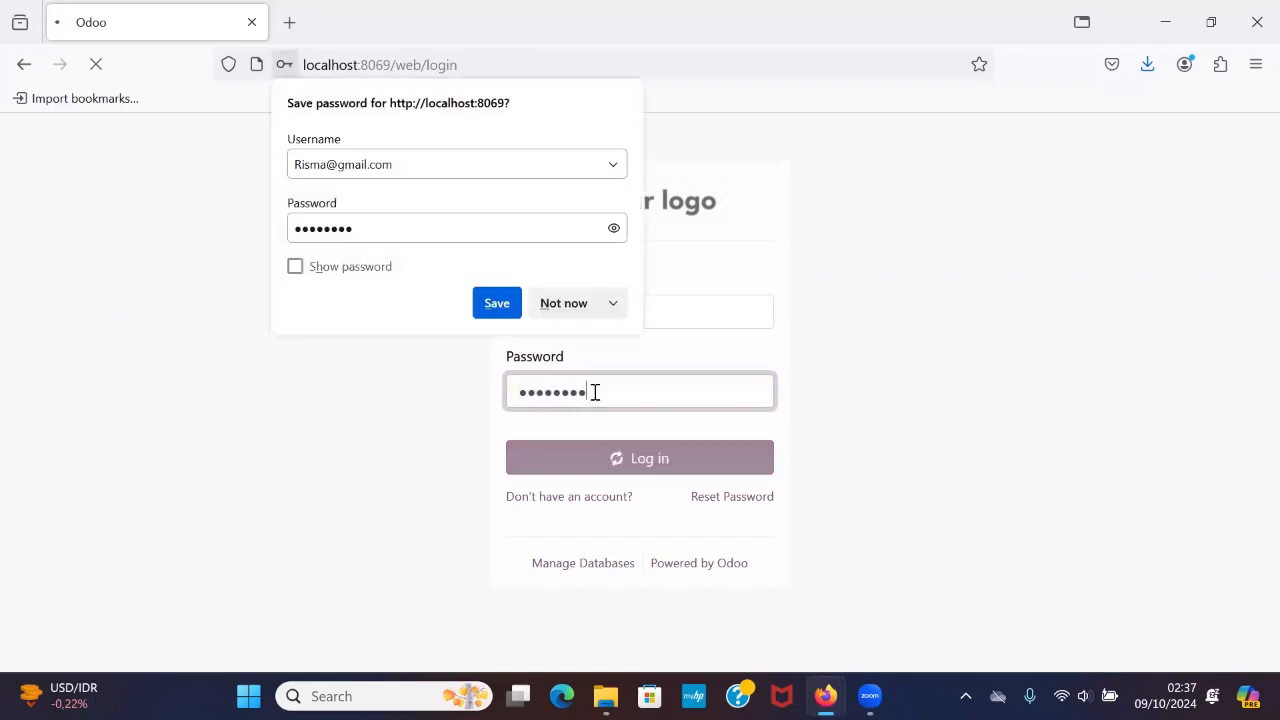
{"action": "left_click", "coordinate": [591, 306]}
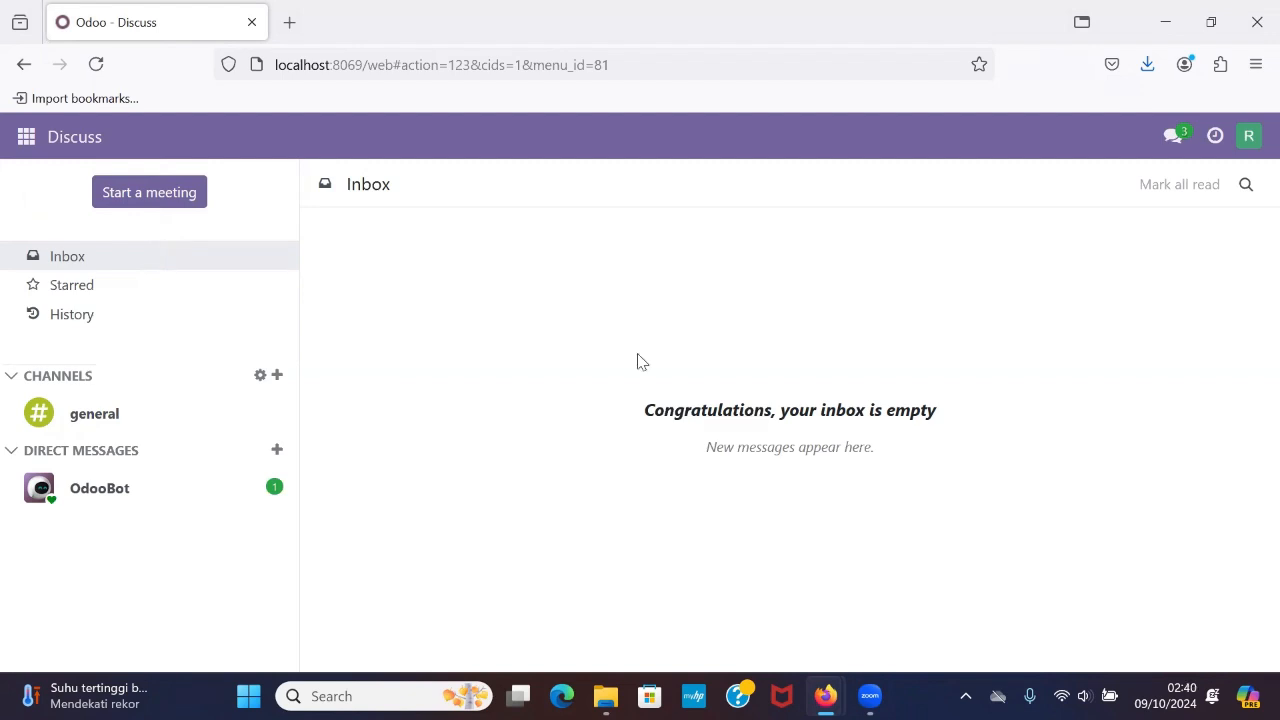
Open the Accounting module as the accounting user and look over the Accounting Dashboard.
{"action": "left_click", "coordinate": [27, 140]}
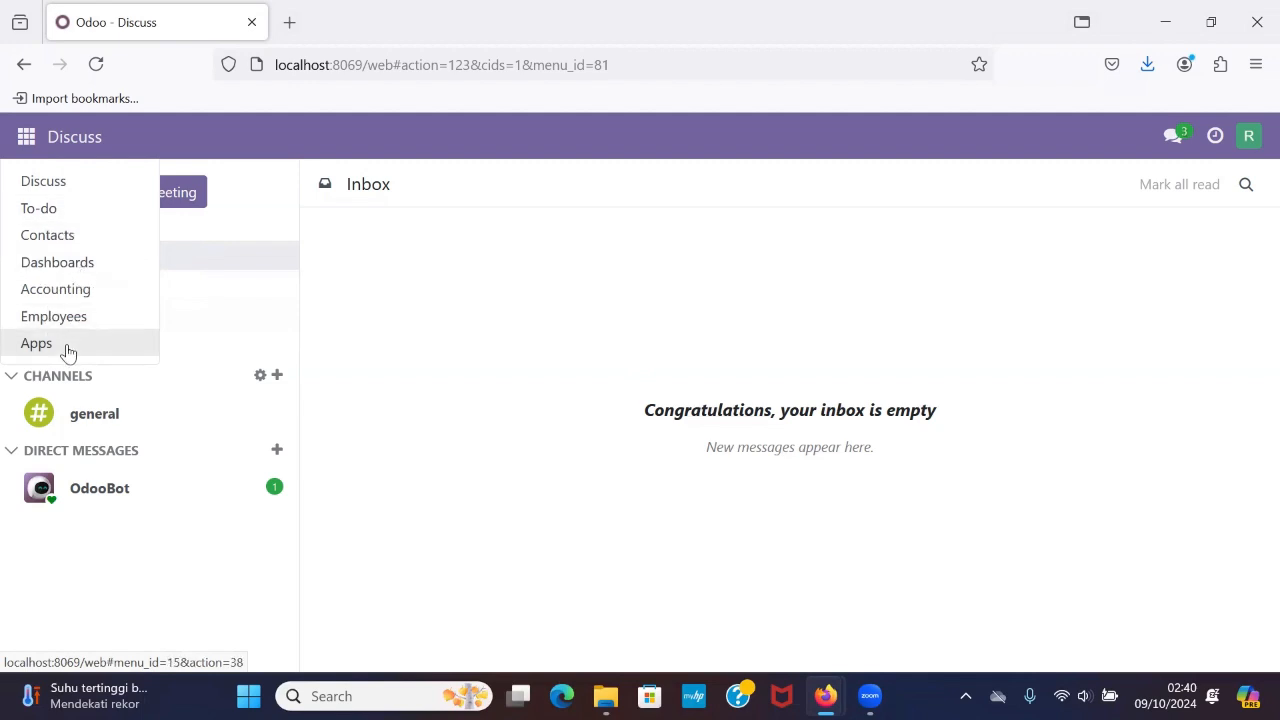
{"action": "left_click", "coordinate": [107, 301]}
{"action": "scroll", "coordinate": [323, 417], "scroll_direction": "down", "scroll_amount": 1}
{"action": "scroll", "coordinate": [322, 417], "scroll_direction": "up", "scroll_amount": 1}
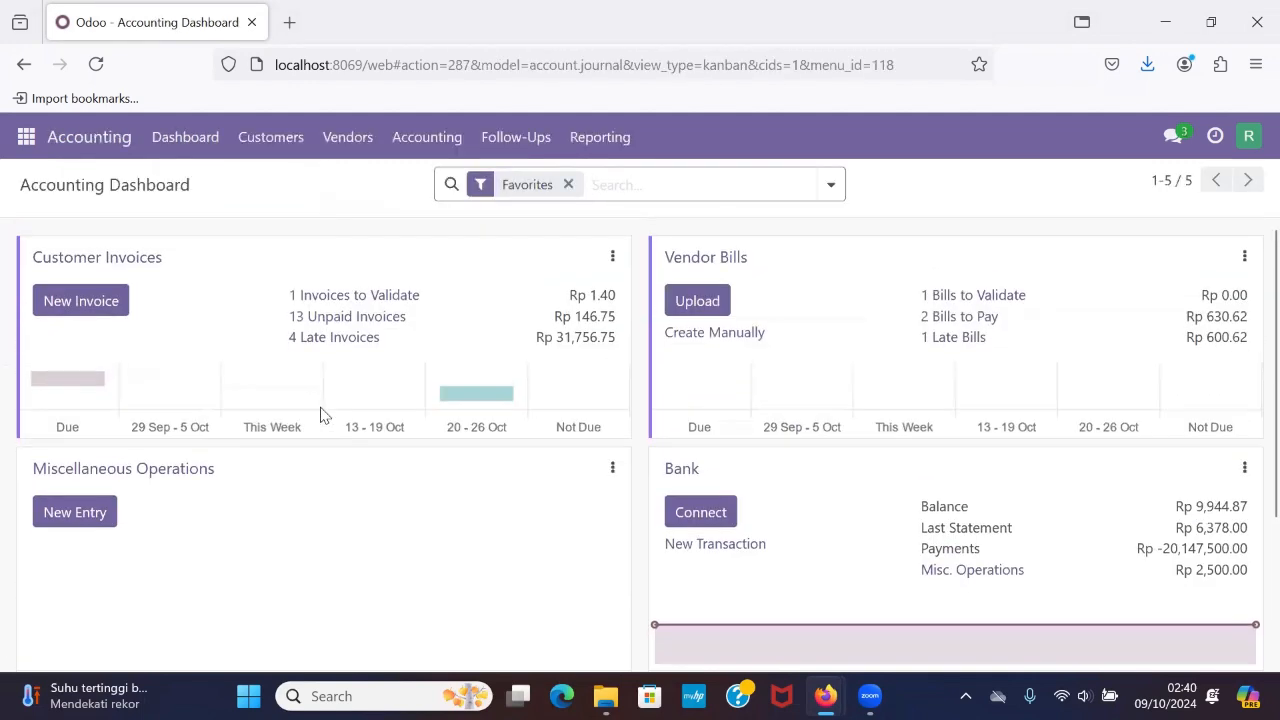
{"action": "left_click", "coordinate": [174, 154]}
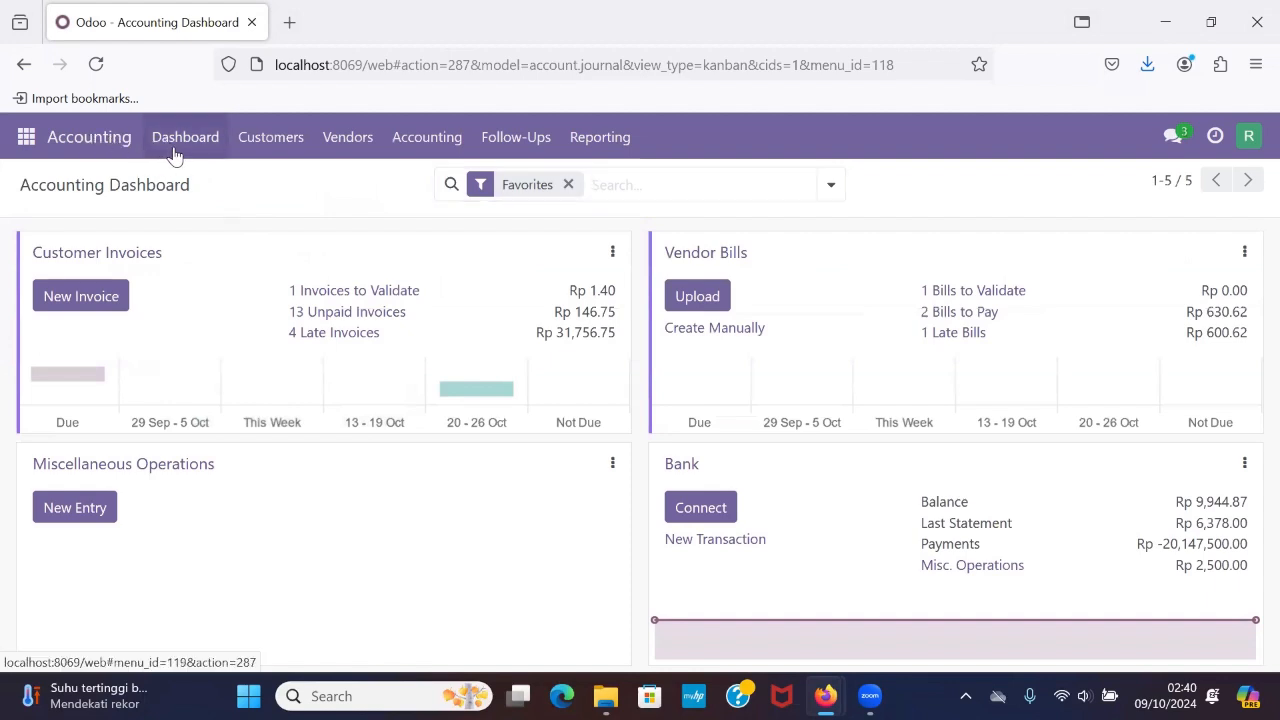
Check the Customers, Vendors, Accounting, Follow-Ups and Reporting options available to the accounting user.
{"action": "left_click", "coordinate": [268, 146]}
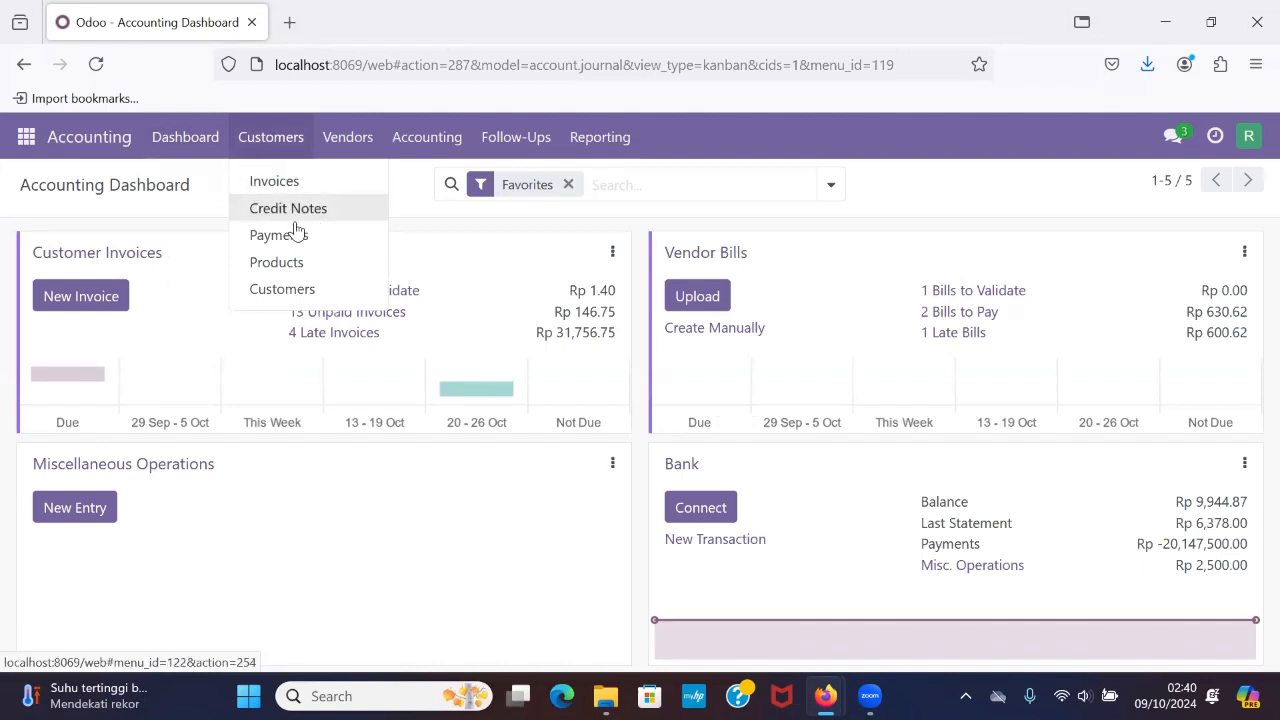
{"action": "left_click", "coordinate": [357, 139]}
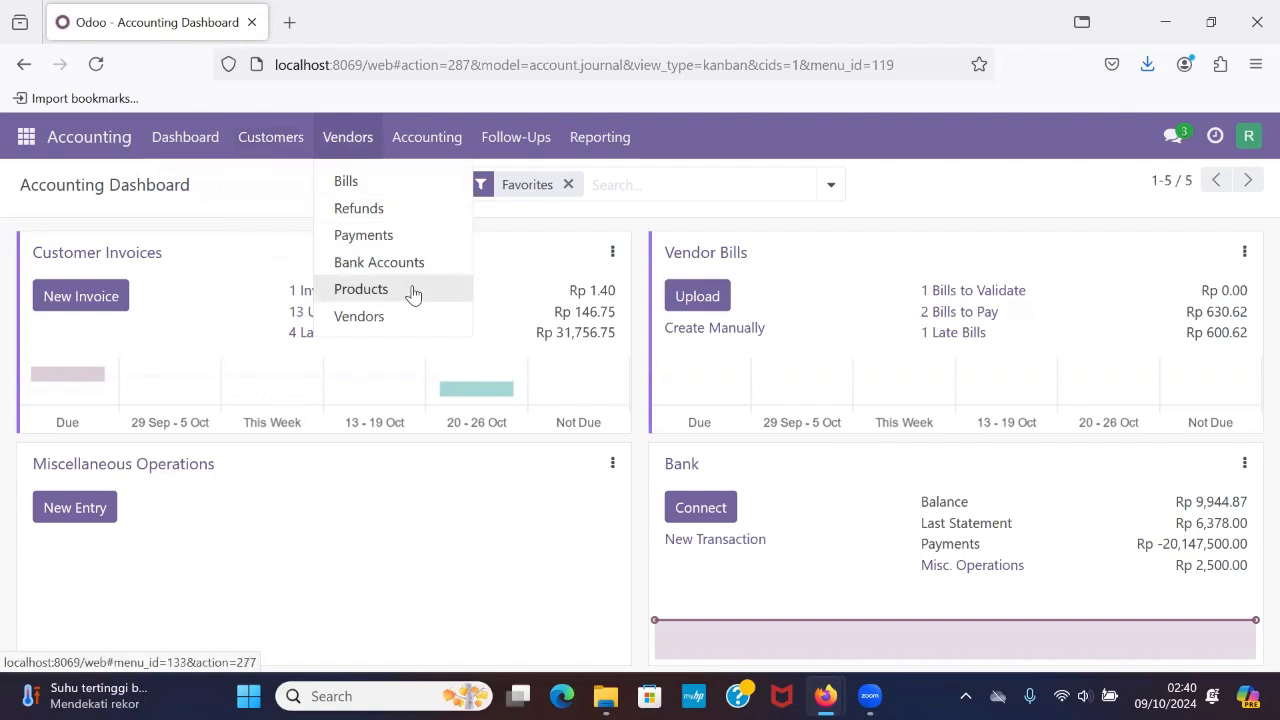
{"action": "left_click", "coordinate": [442, 142]}
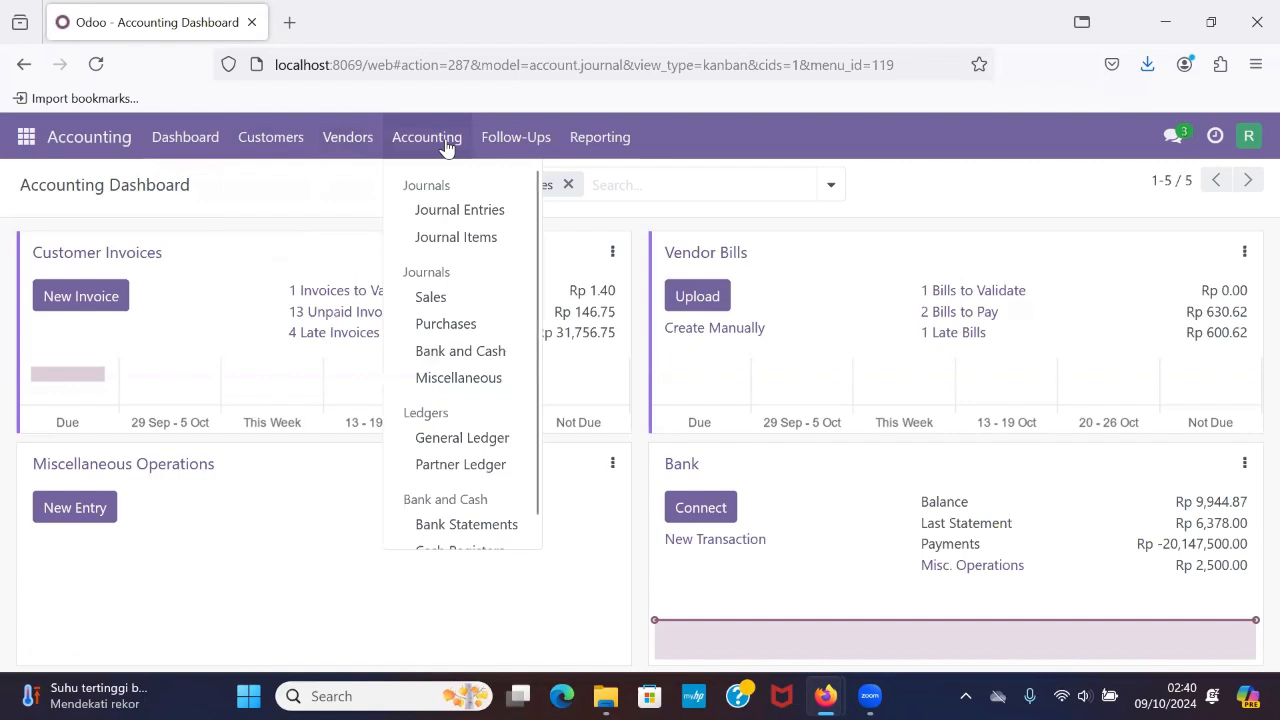
{"action": "left_click", "coordinate": [537, 152]}
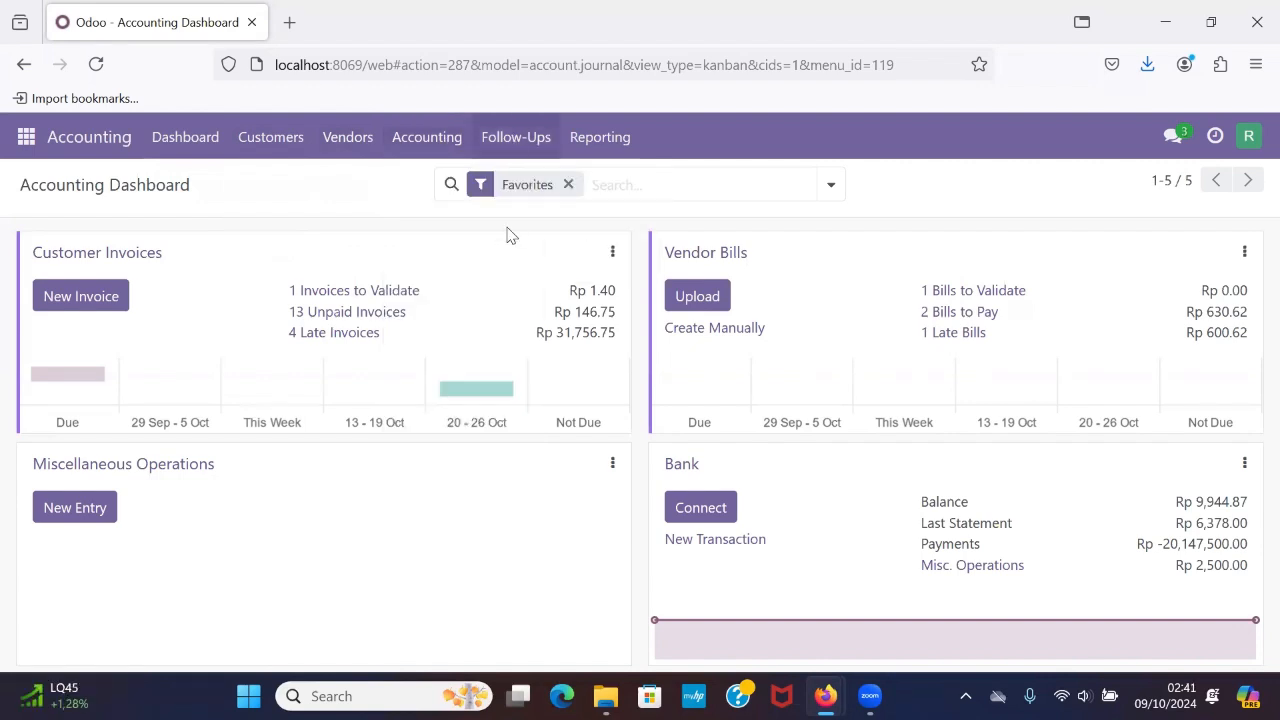
{"action": "left_click", "coordinate": [604, 140]}
{"action": "left_click", "coordinate": [500, 398]}
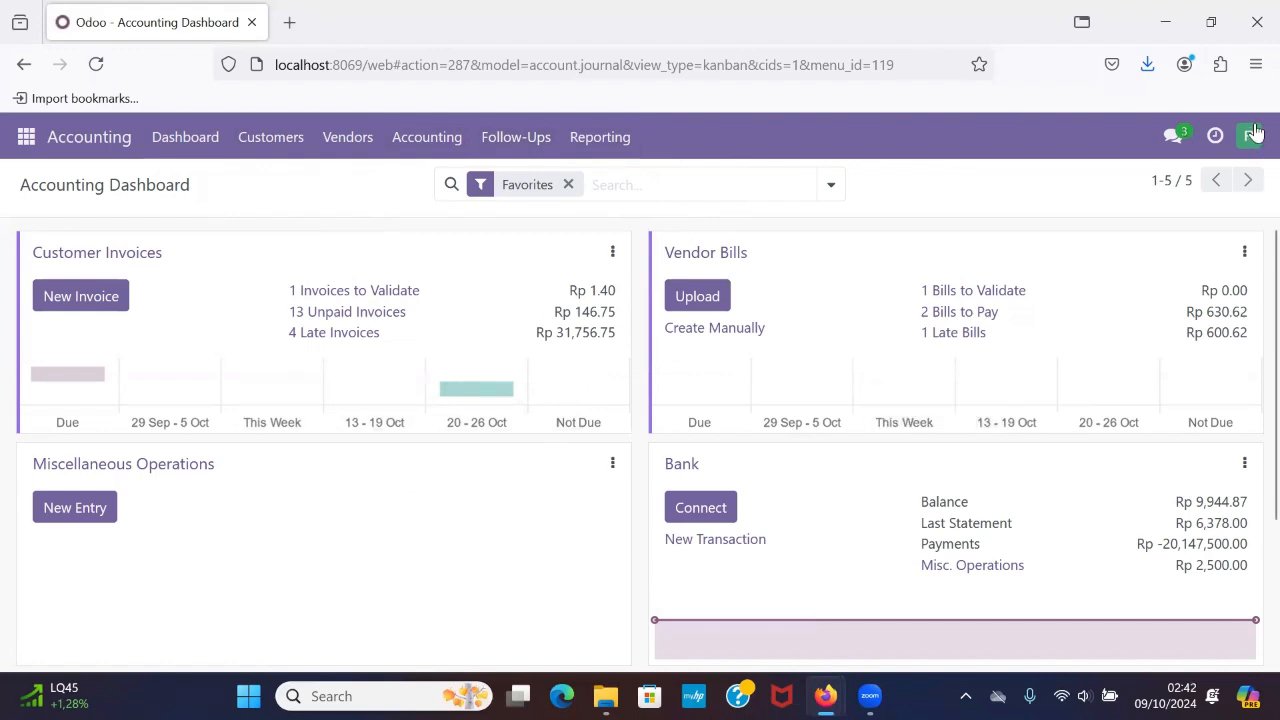
View the Apps list as the accounting user and log out of the account.
{"action": "left_click", "coordinate": [28, 140]}
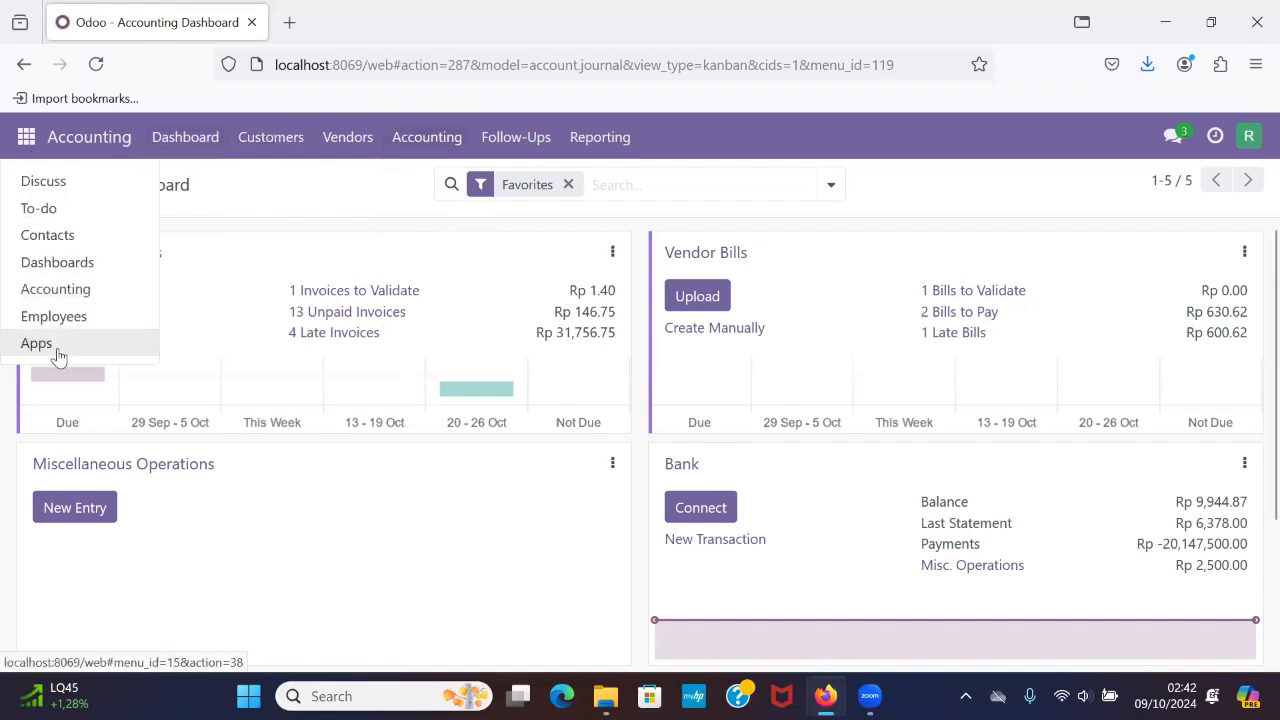
{"action": "left_click", "coordinate": [40, 344]}
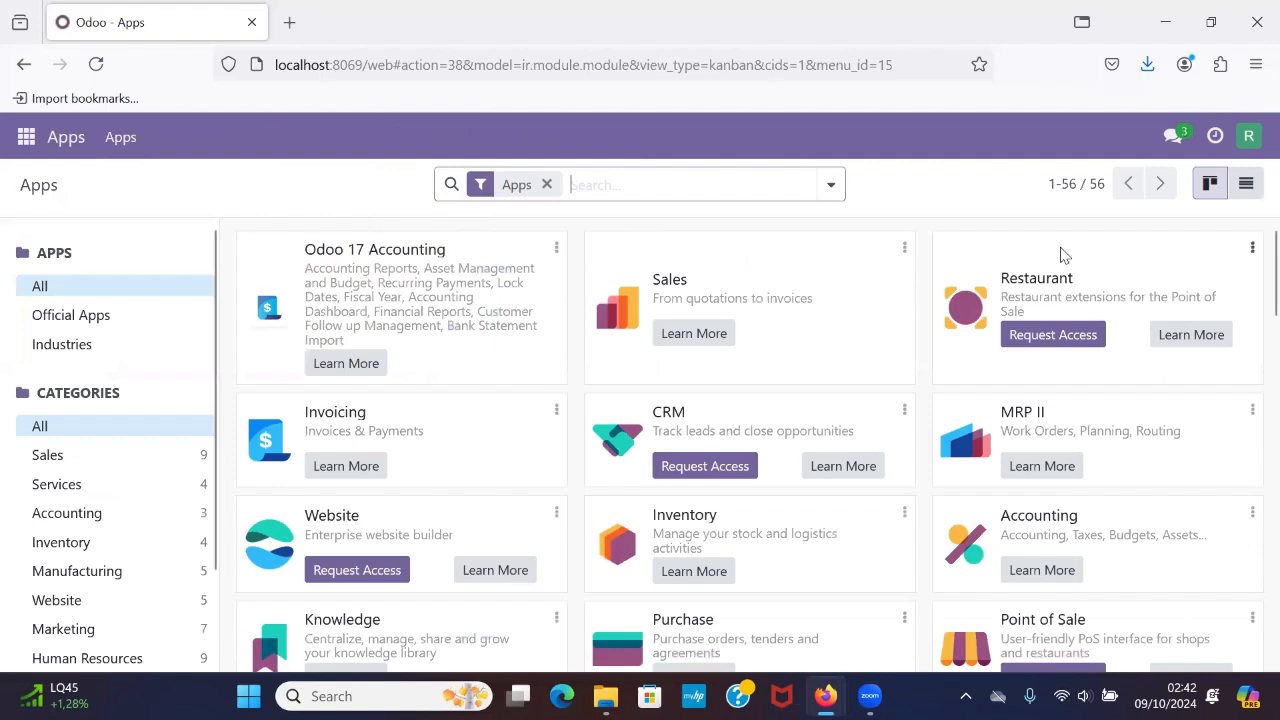
{"action": "left_click", "coordinate": [1245, 140]}
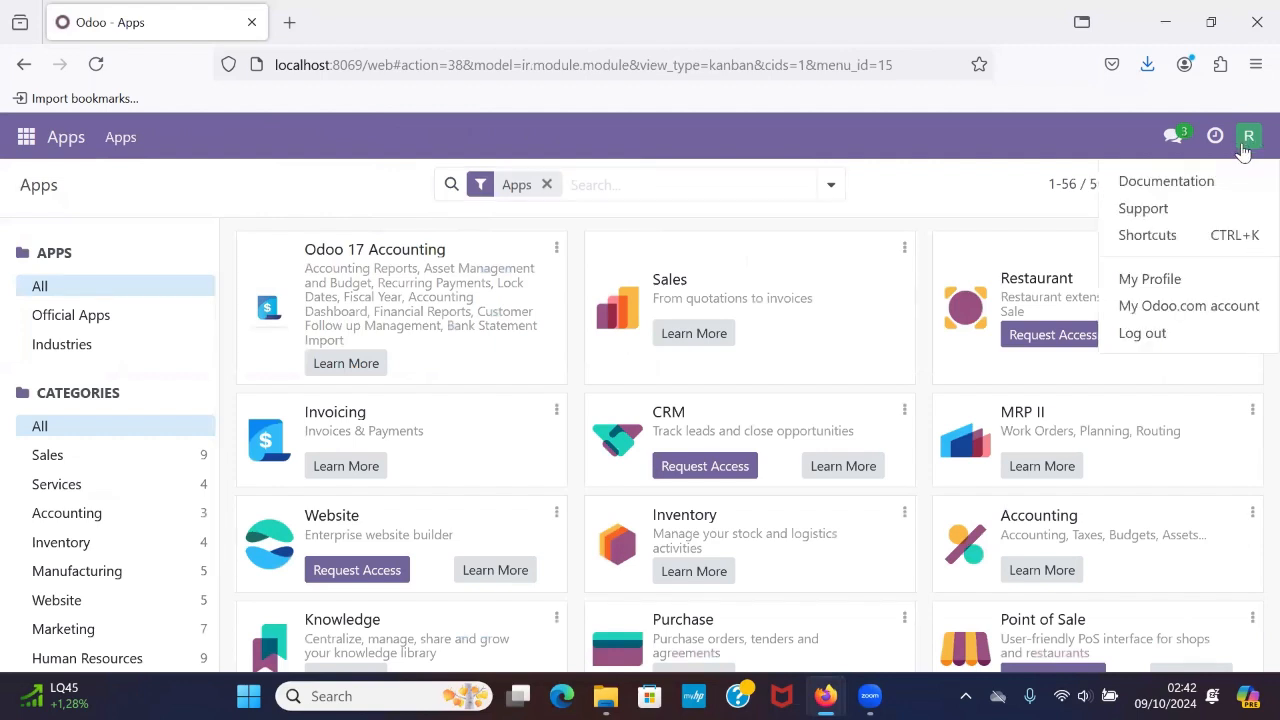
{"action": "left_click", "coordinate": [1166, 333]}
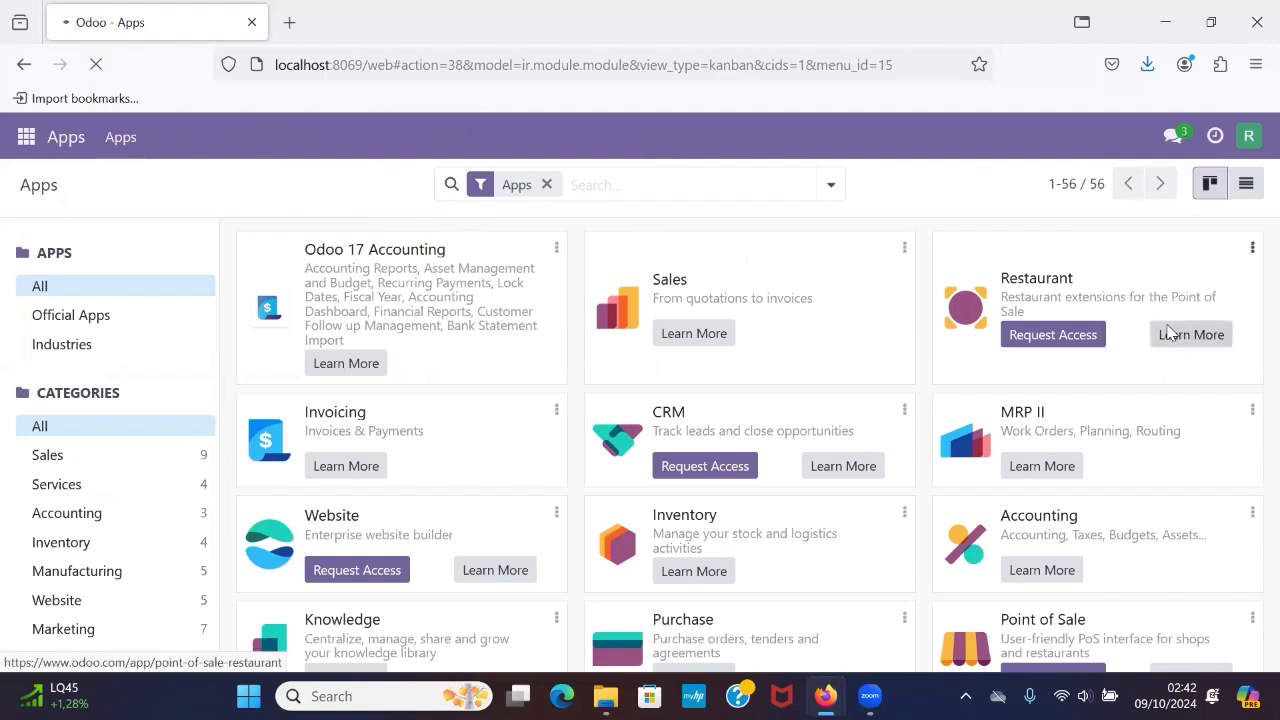
Log in as the imported inventory user with that account's e-mail and password, declining to save the password in the browser.
{"action": "left_click", "coordinate": [767, 312]}
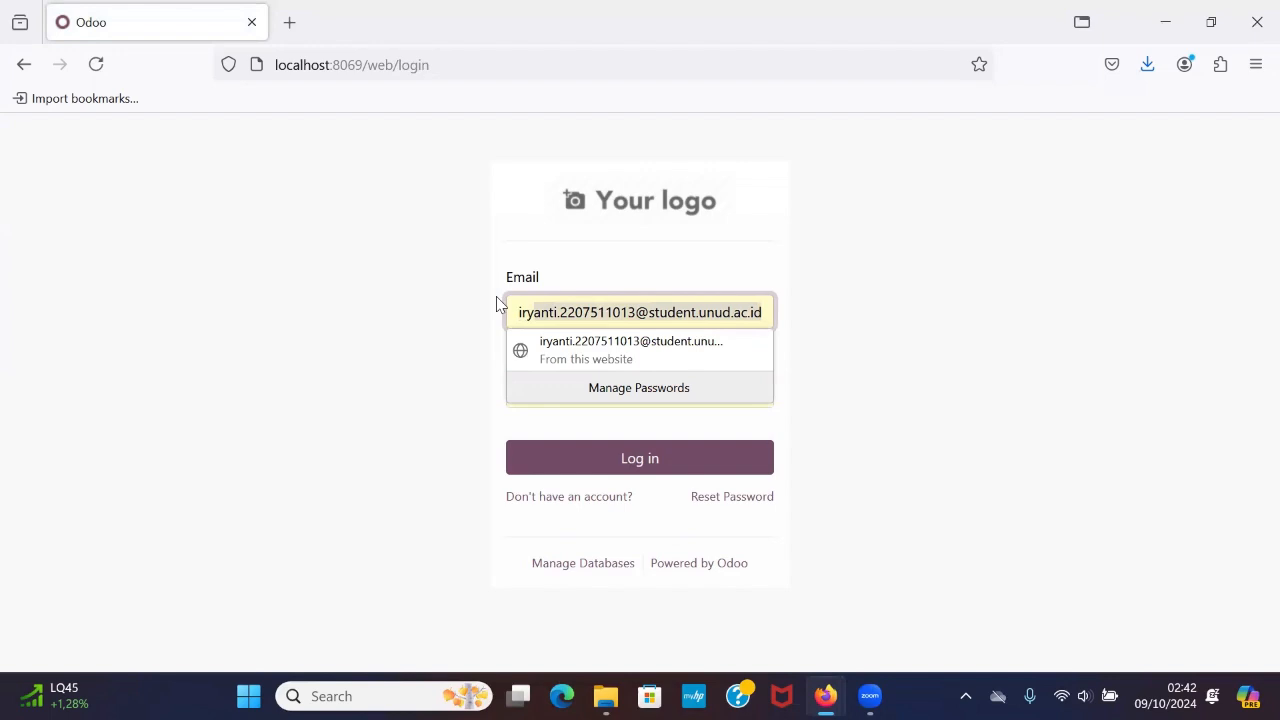
{"action": "key", "text": "ctrl+a"}
{"action": "key", "text": "BackSpace"}
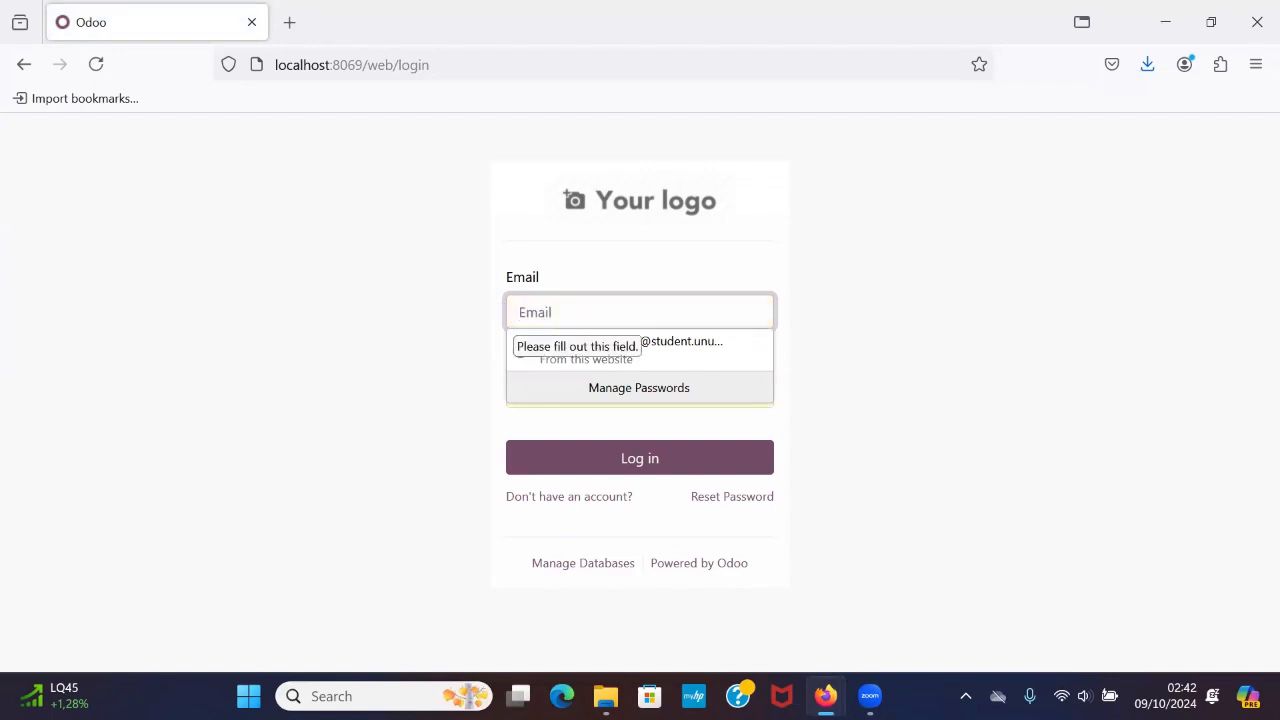
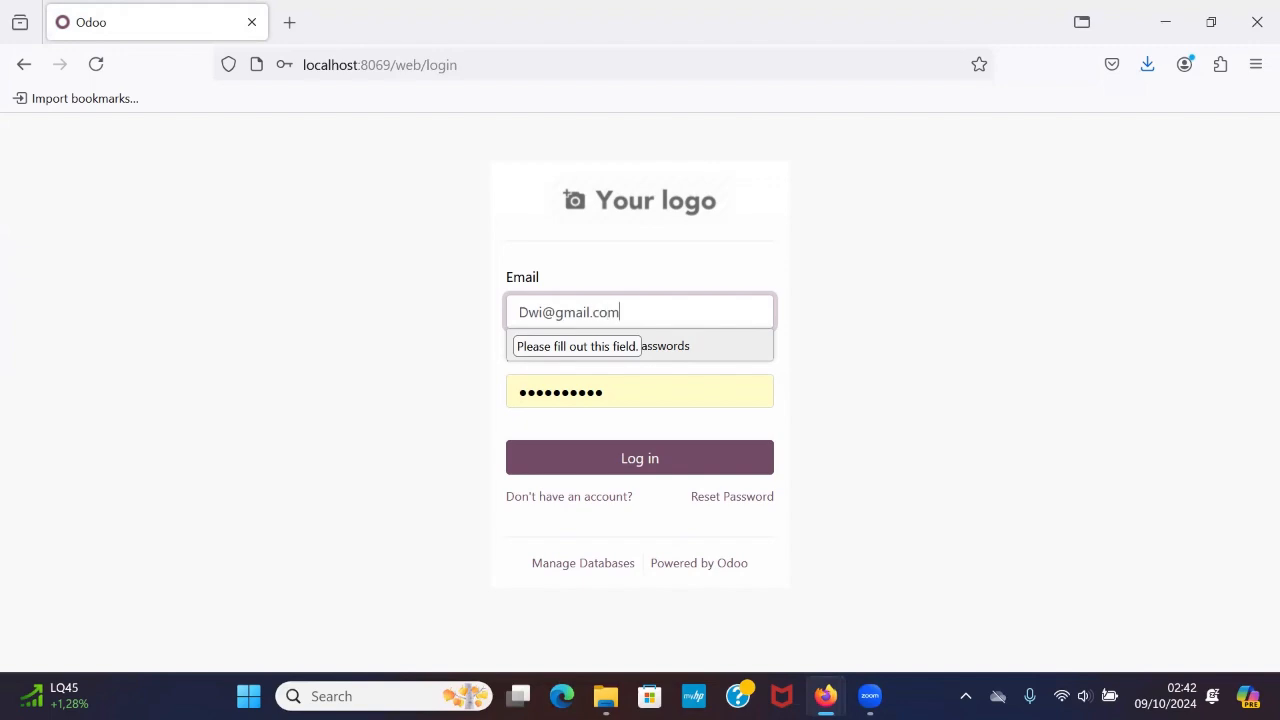
{"action": "key", "text": "ctrl+a"}
{"action": "key", "text": "Tab"}
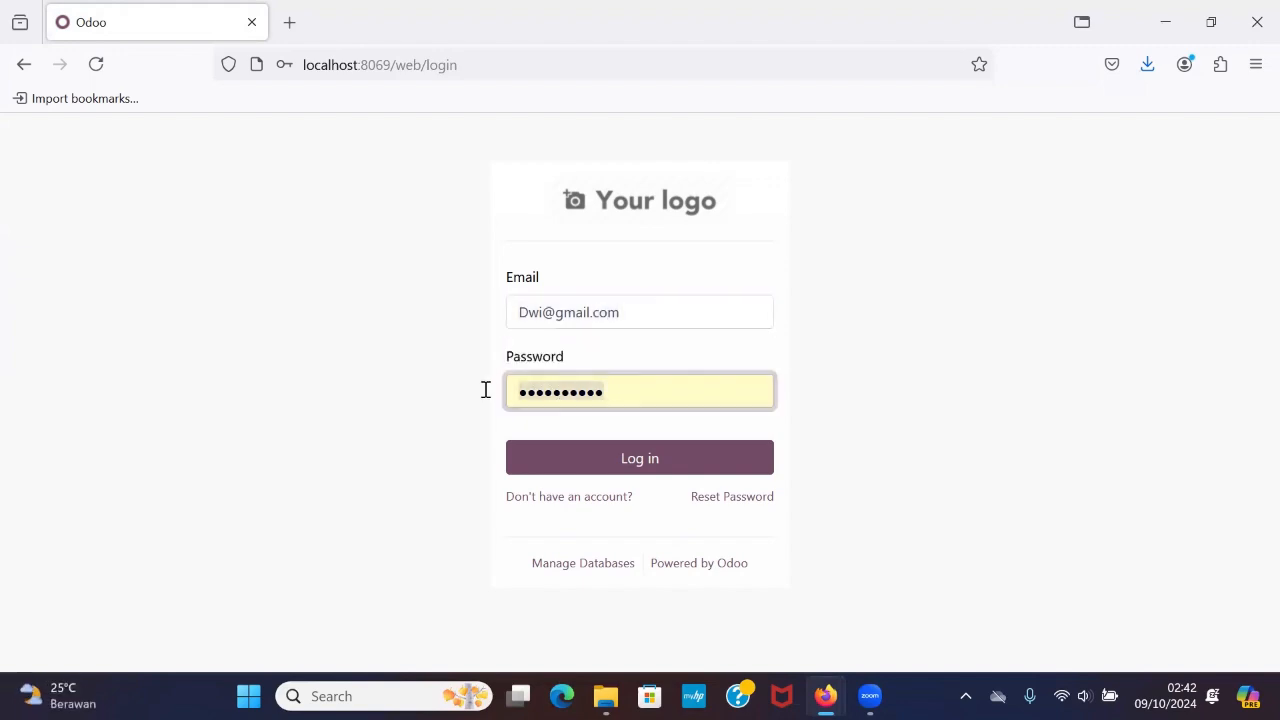
{"action": "type", "text": "••"}
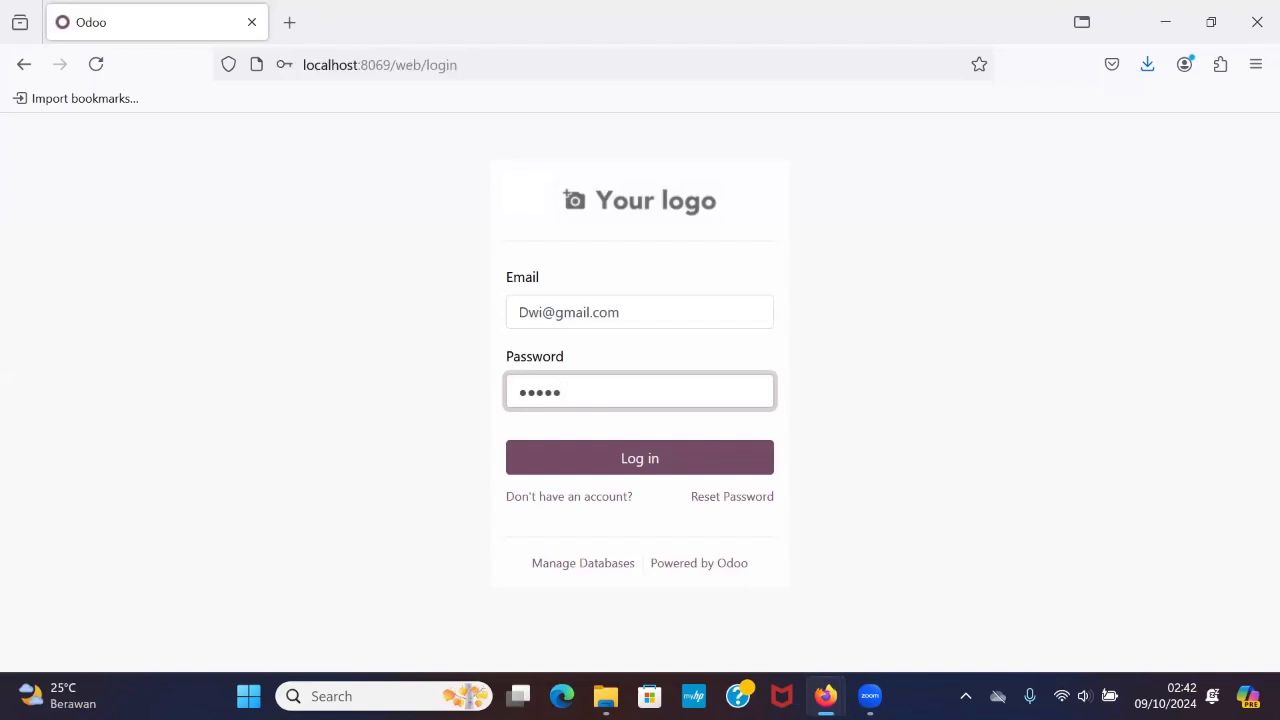
{"action": "left_click", "coordinate": [617, 470]}
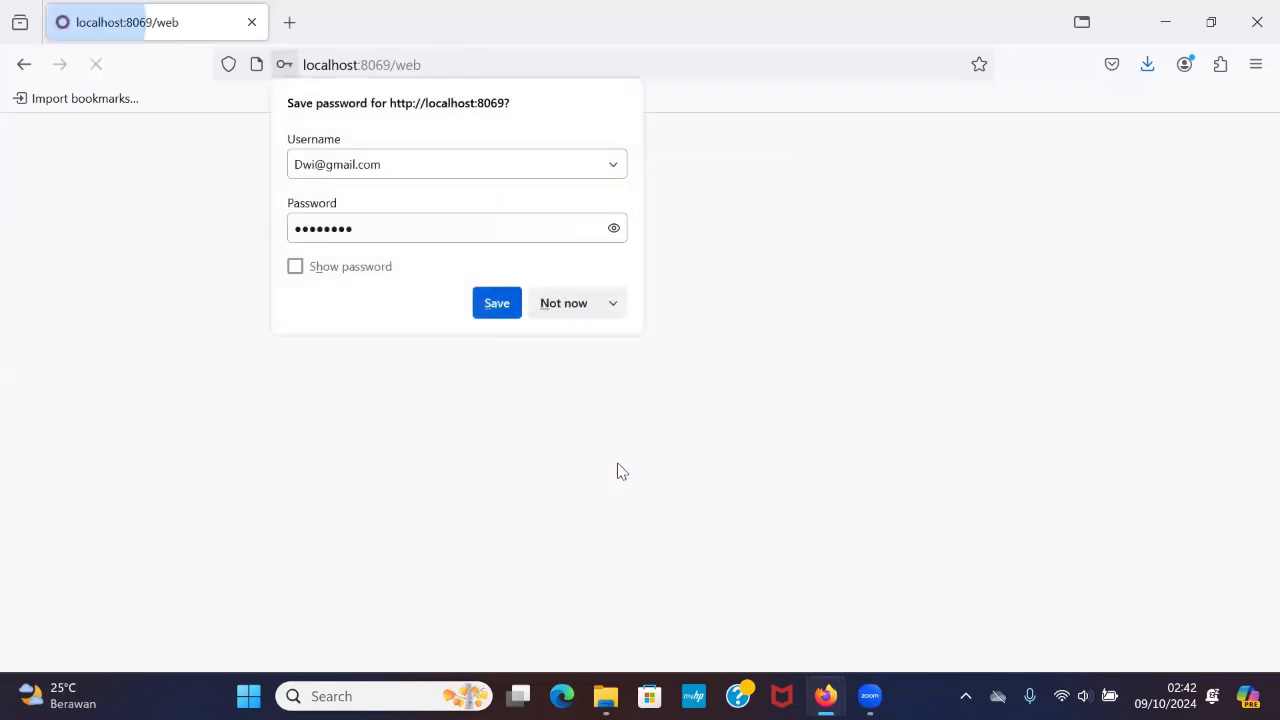
{"action": "left_click", "coordinate": [571, 310]}
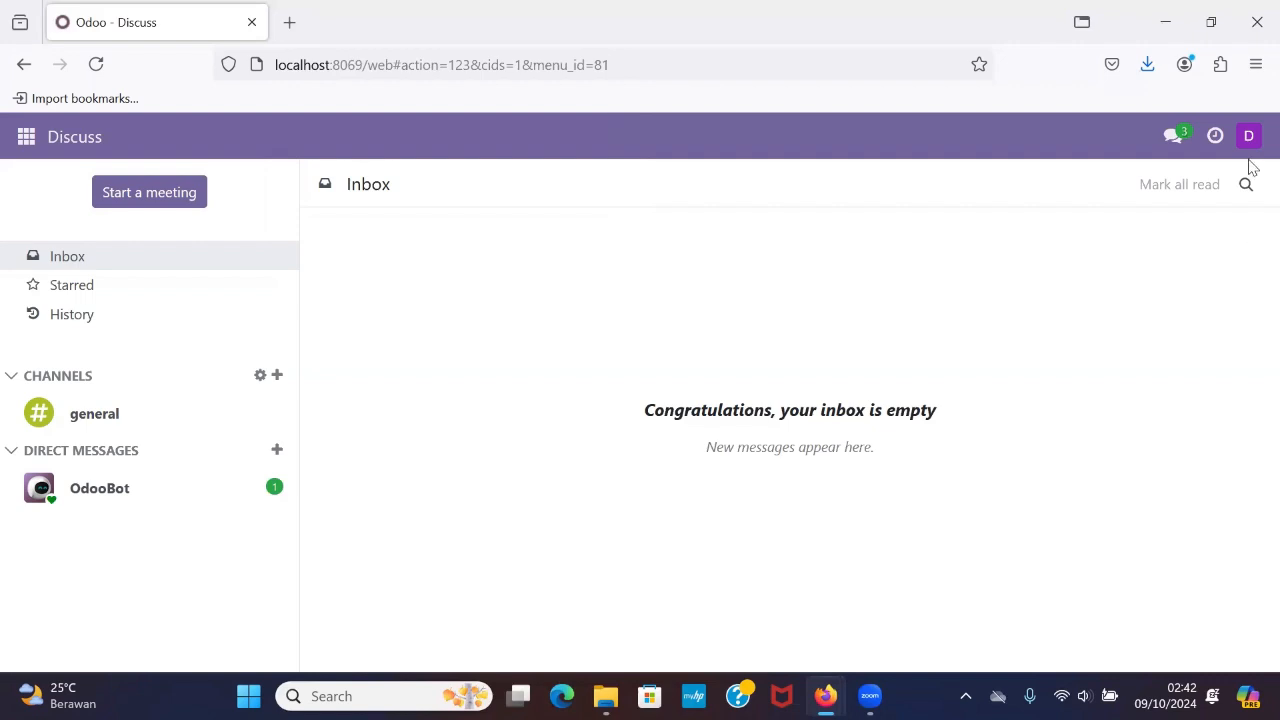
Open the Inventory module as the inventory user and look over the Inventory Overview.
{"action": "left_click", "coordinate": [26, 140]}
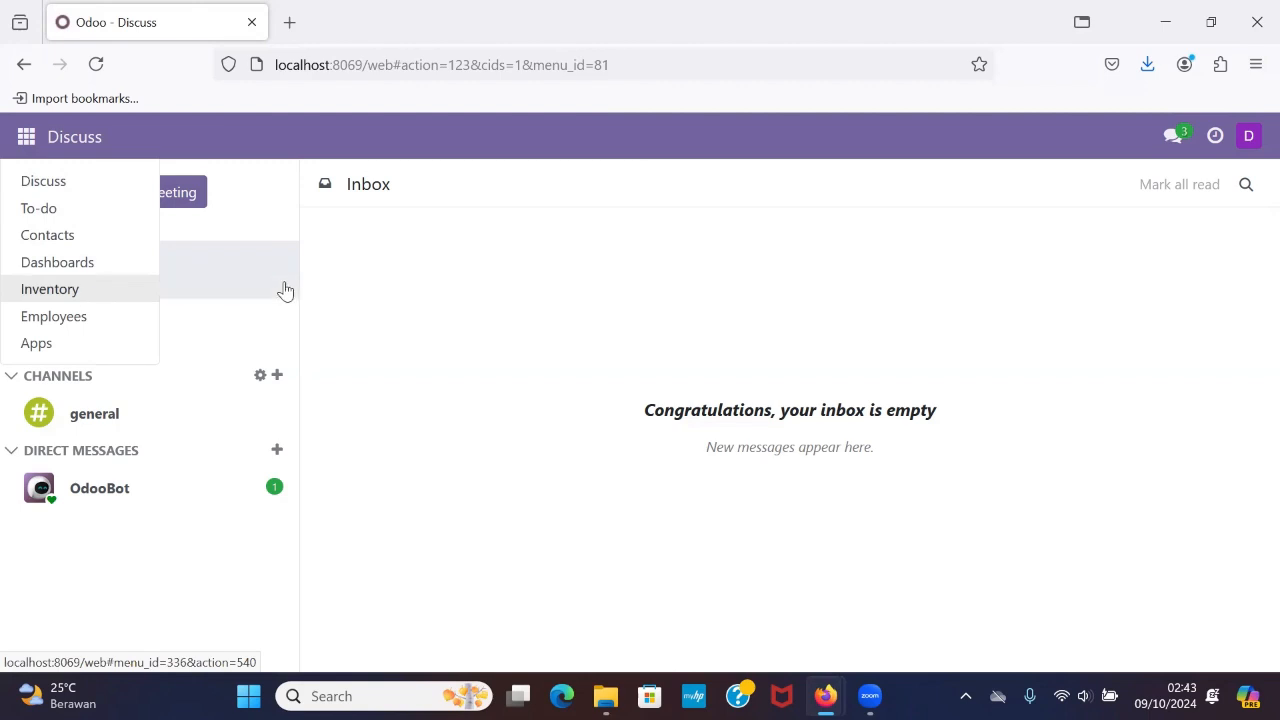
{"action": "left_click", "coordinate": [84, 292]}
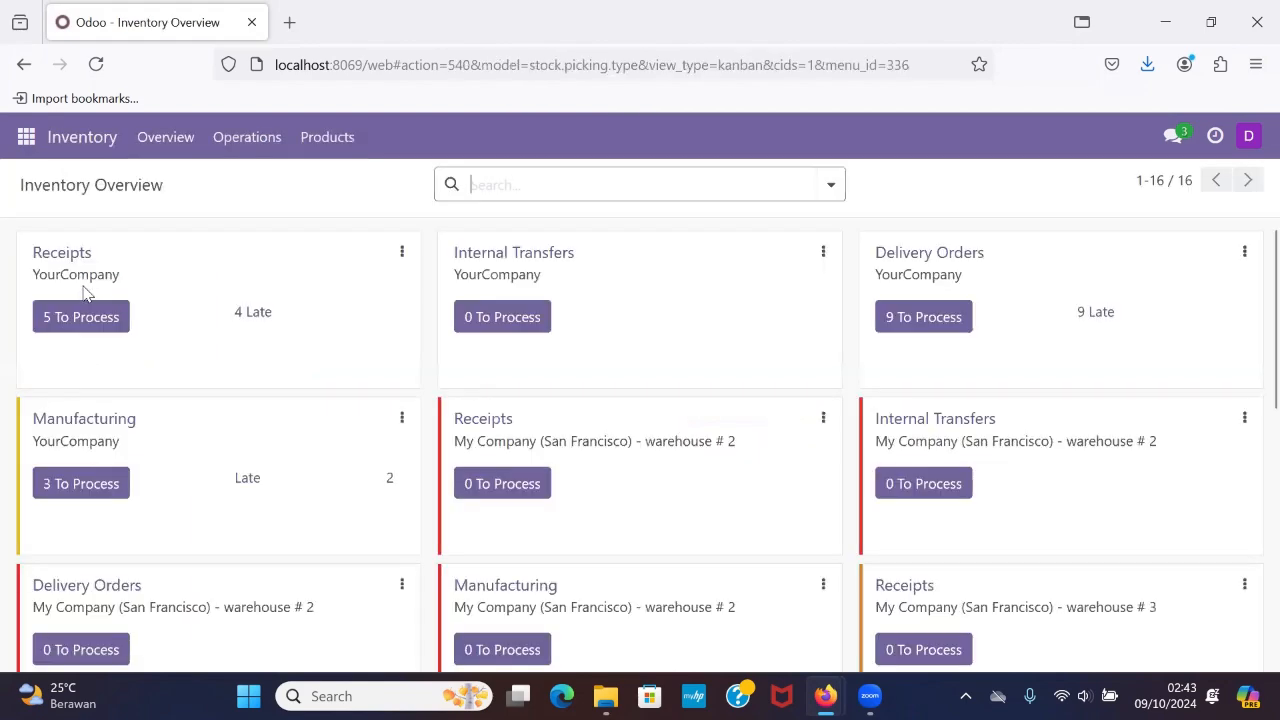
{"action": "scroll", "coordinate": [517, 237], "scroll_direction": "down", "scroll_amount": 2}
{"action": "scroll", "coordinate": [511, 243], "scroll_direction": "up", "scroll_amount": 2}
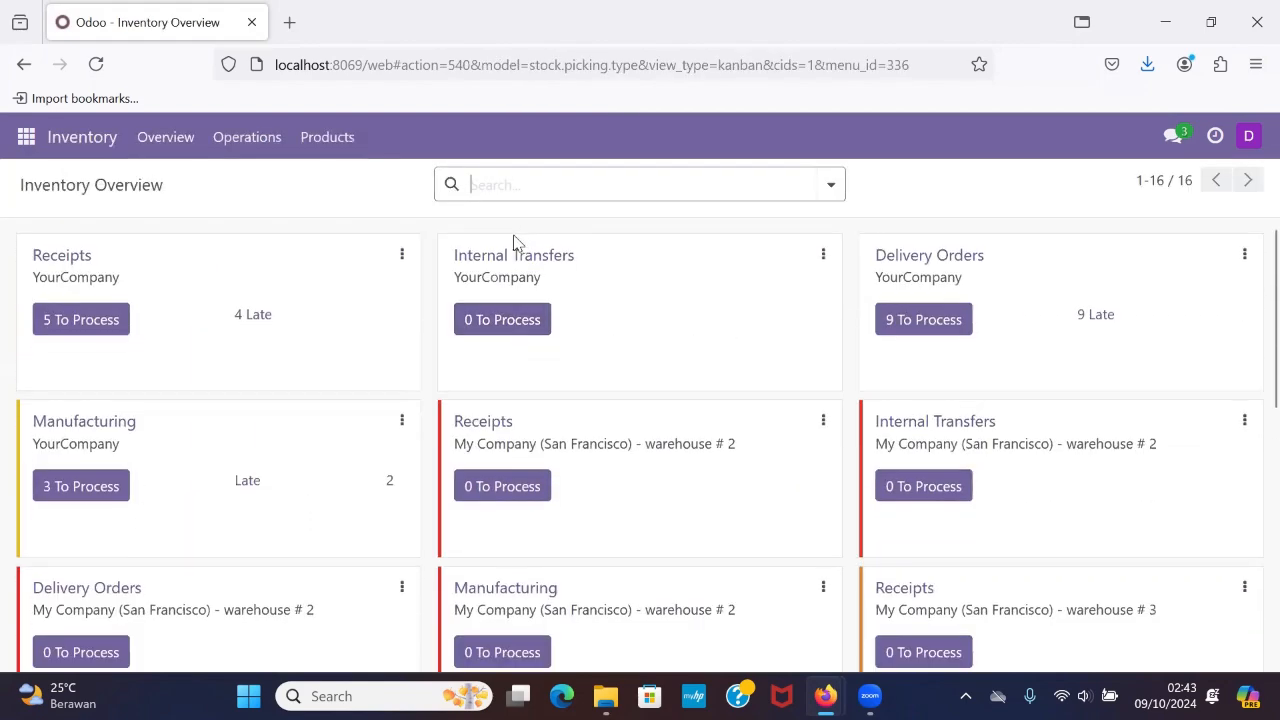
{"action": "left_click", "coordinate": [166, 142]}
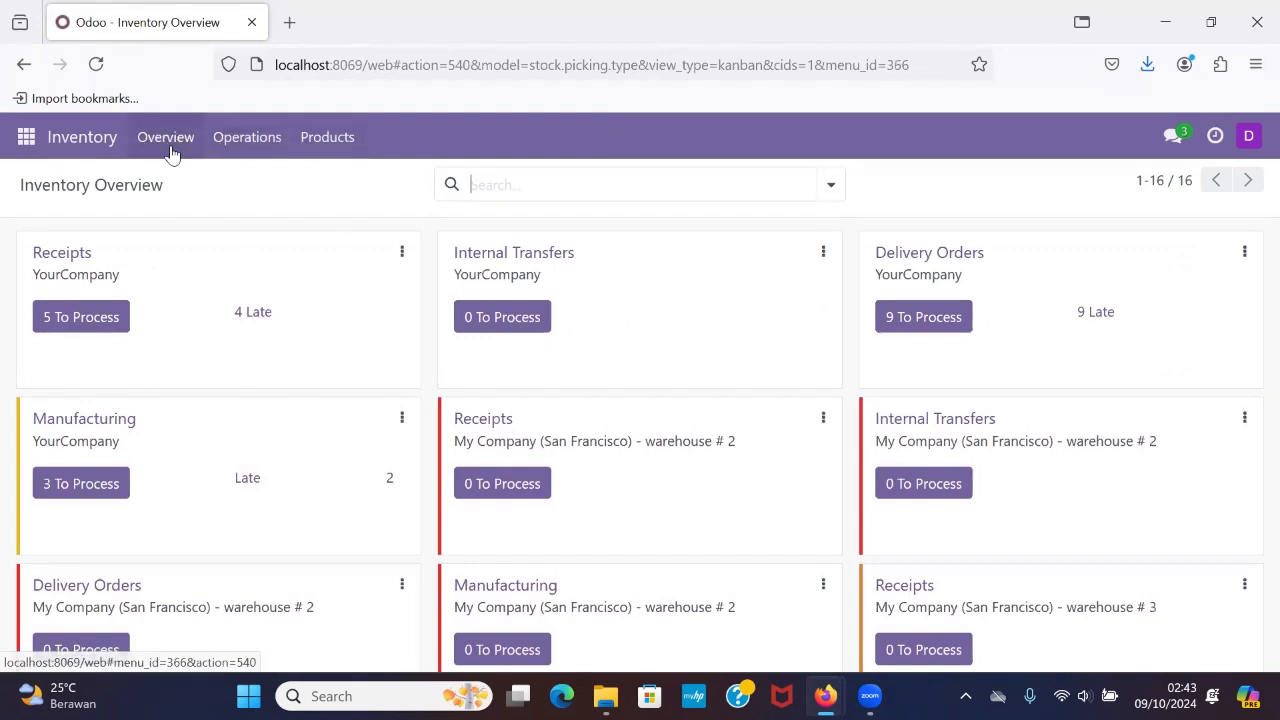
Check the Operations and Products options available to the inventory user and look through the products list.
{"action": "left_click", "coordinate": [253, 150]}
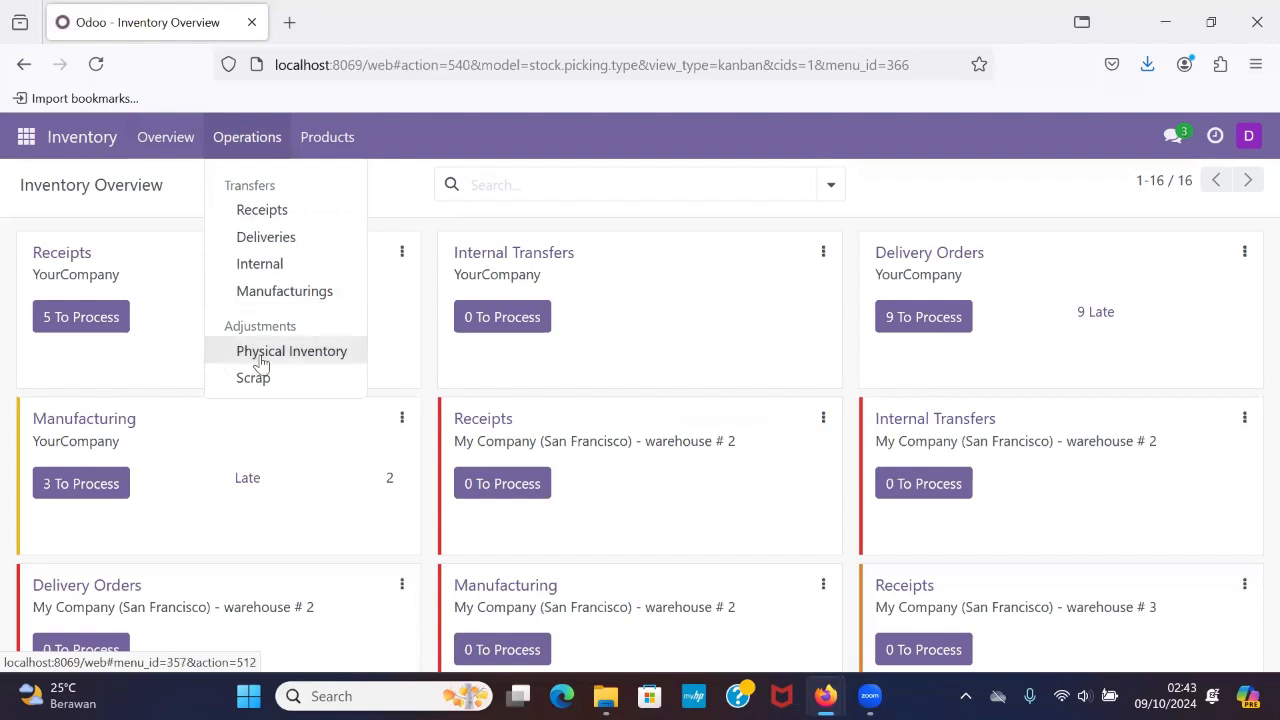
{"action": "left_click", "coordinate": [333, 139]}
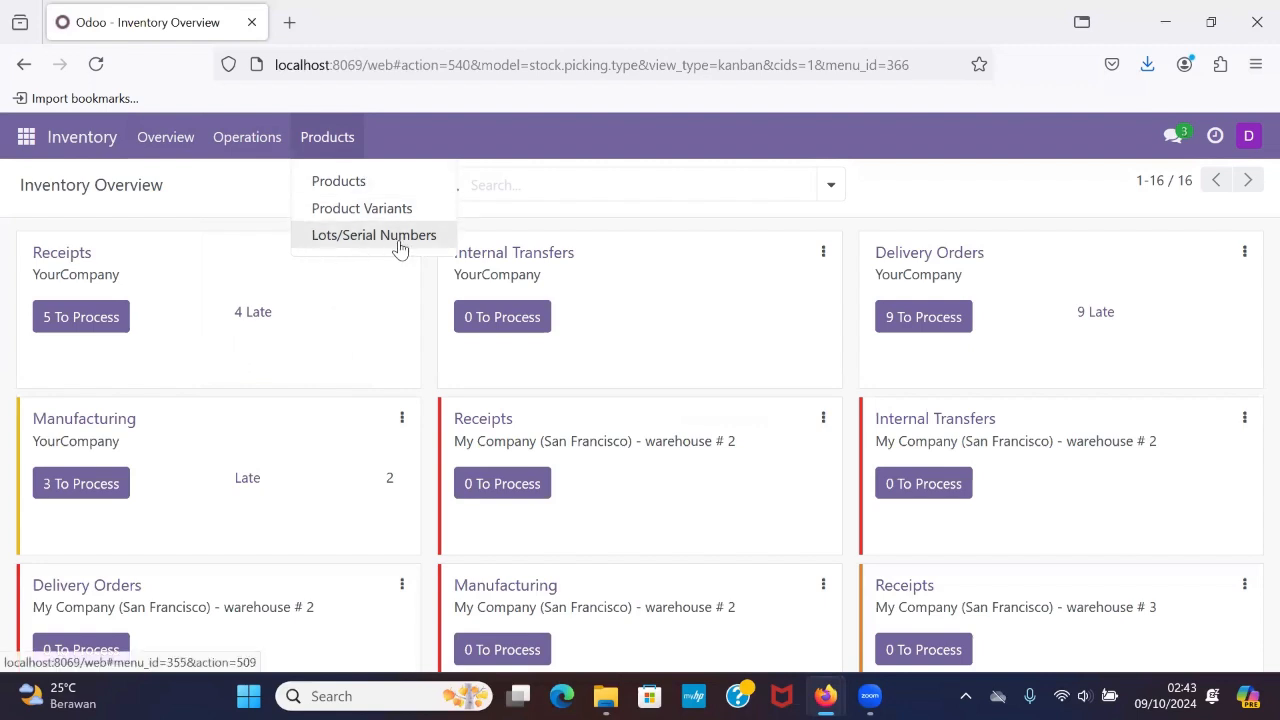
{"action": "left_click", "coordinate": [339, 181]}
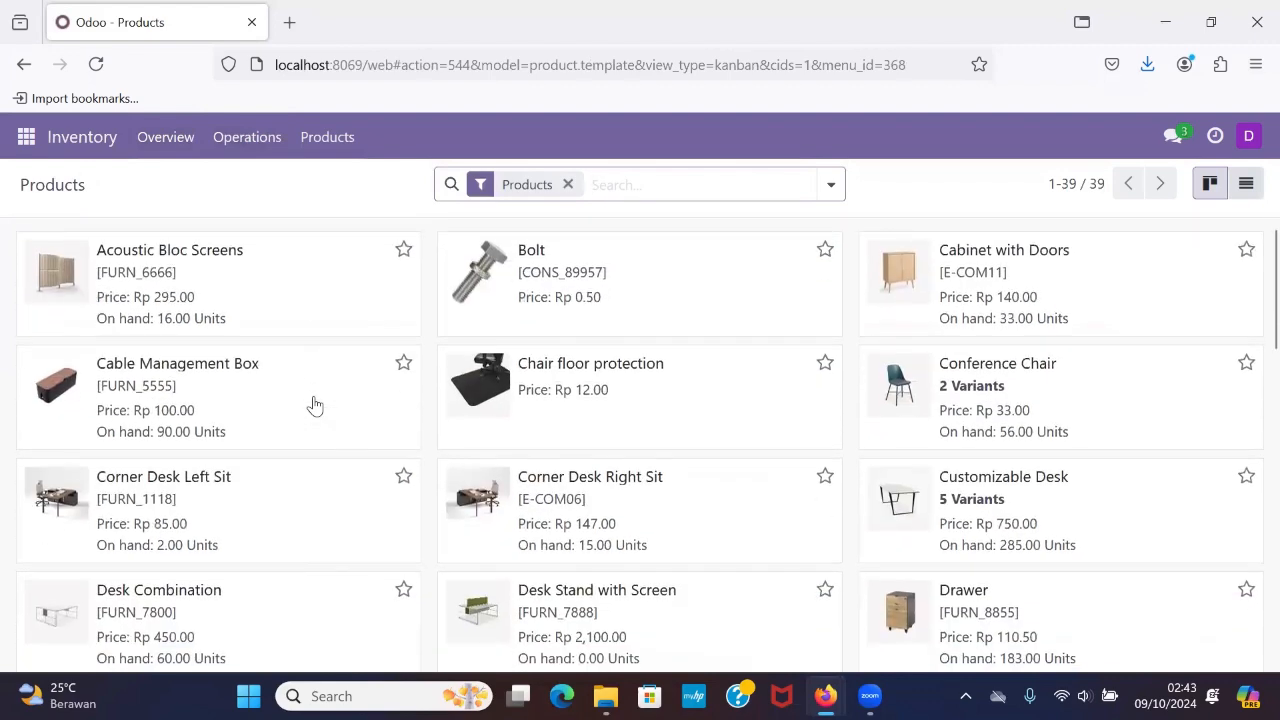
{"action": "scroll", "coordinate": [315, 405], "scroll_direction": "down", "scroll_amount": 5}
{"action": "scroll", "coordinate": [315, 405], "scroll_direction": "up", "scroll_amount": 5}
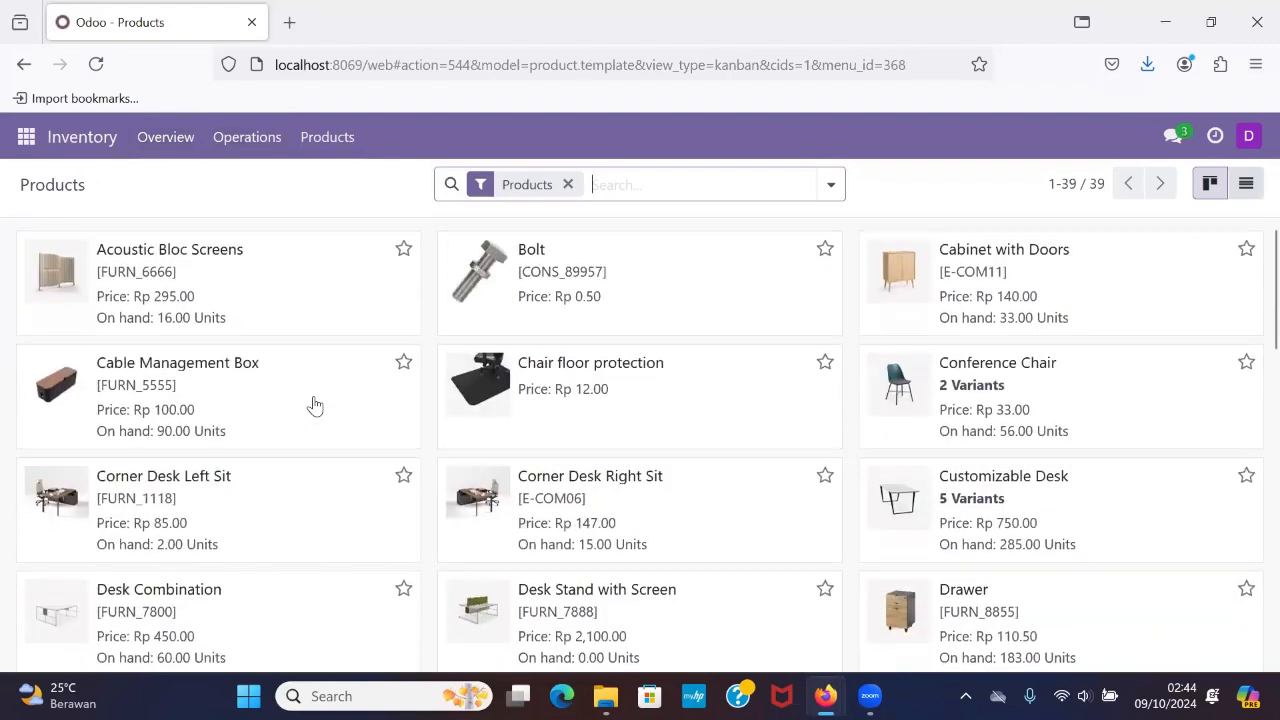
Browse the product cards in the Inventory module to check which products the inventory user can view.
{"action": "scroll", "coordinate": [315, 405], "scroll_direction": "down", "scroll_amount": 1}
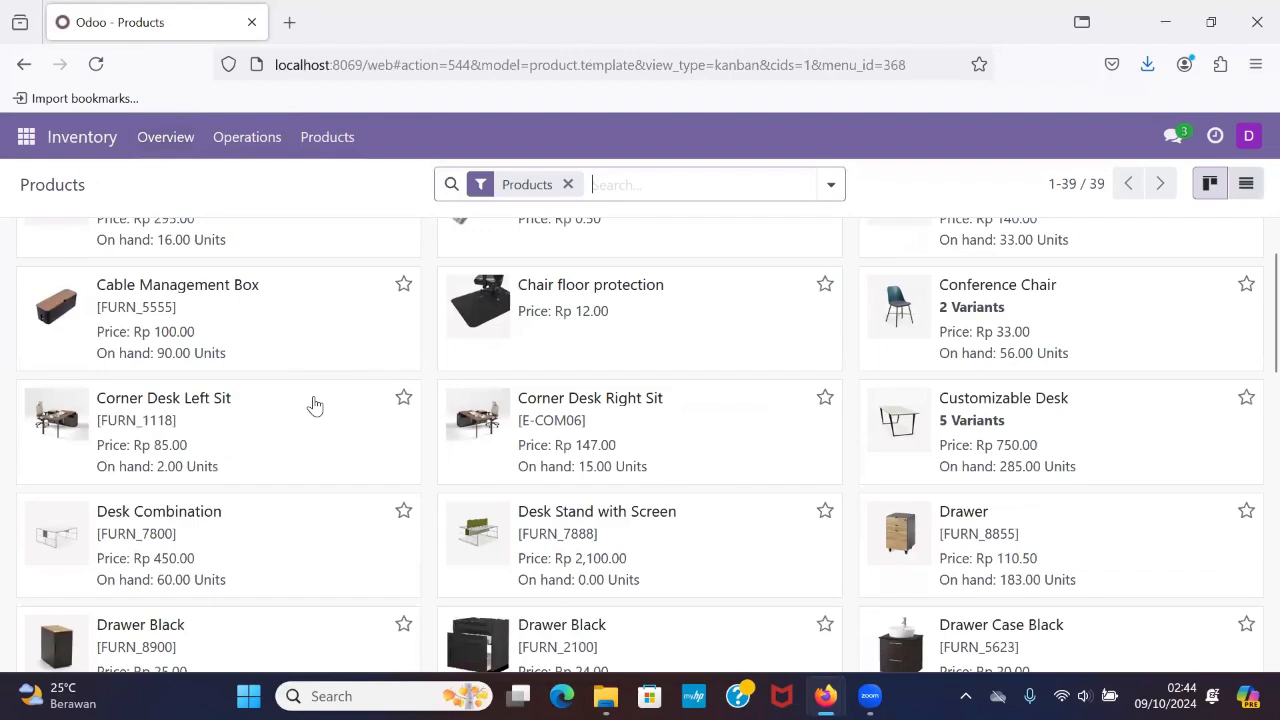
{"action": "scroll", "coordinate": [315, 405], "scroll_direction": "up", "scroll_amount": 1}
{"action": "scroll", "coordinate": [315, 405], "scroll_direction": "down", "scroll_amount": 12}
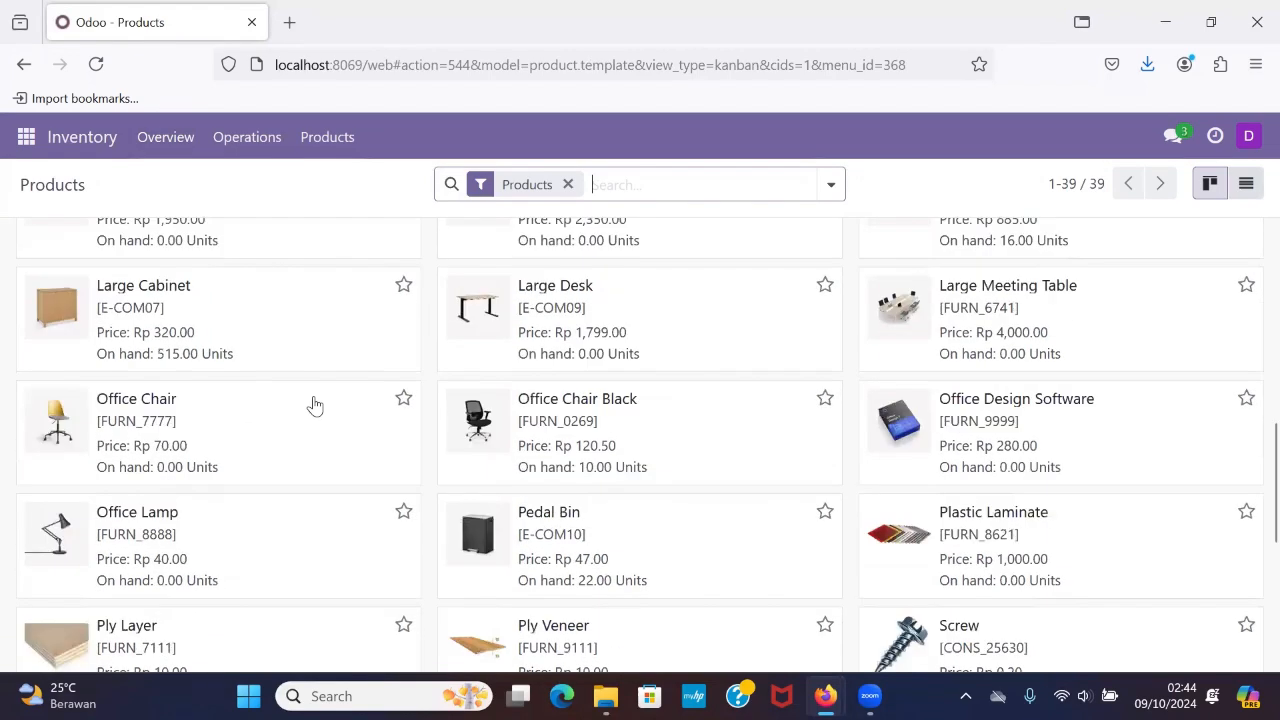
{"action": "scroll", "coordinate": [320, 390], "scroll_direction": "up", "scroll_amount": 13}
{"action": "scroll", "coordinate": [332, 354], "scroll_direction": "down", "scroll_amount": 1}
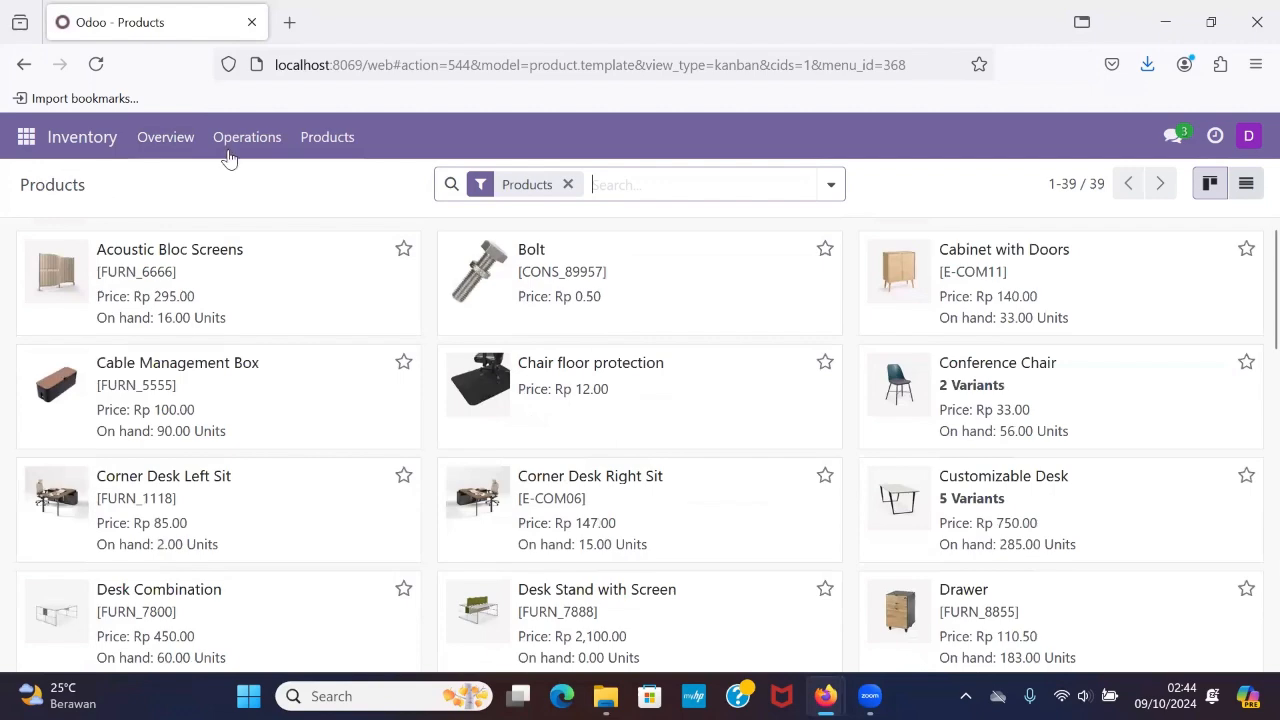
Open the Product Variants list as the inventory user and look through its entries.
{"action": "left_click", "coordinate": [325, 152]}
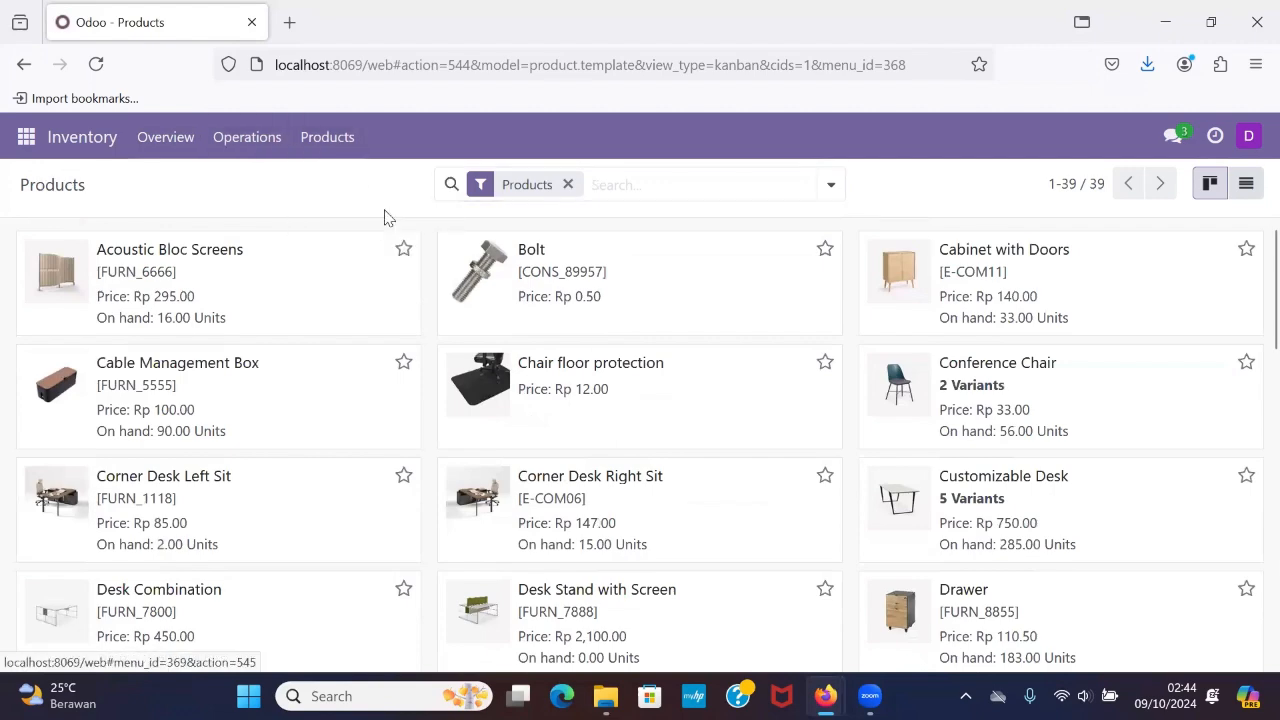
{"action": "left_click", "coordinate": [385, 212]}
{"action": "scroll", "coordinate": [386, 449], "scroll_direction": "down", "scroll_amount": 8}
{"action": "scroll", "coordinate": [387, 451], "scroll_direction": "down", "scroll_amount": 5}
{"action": "scroll", "coordinate": [389, 451], "scroll_direction": "up", "scroll_amount": 10}
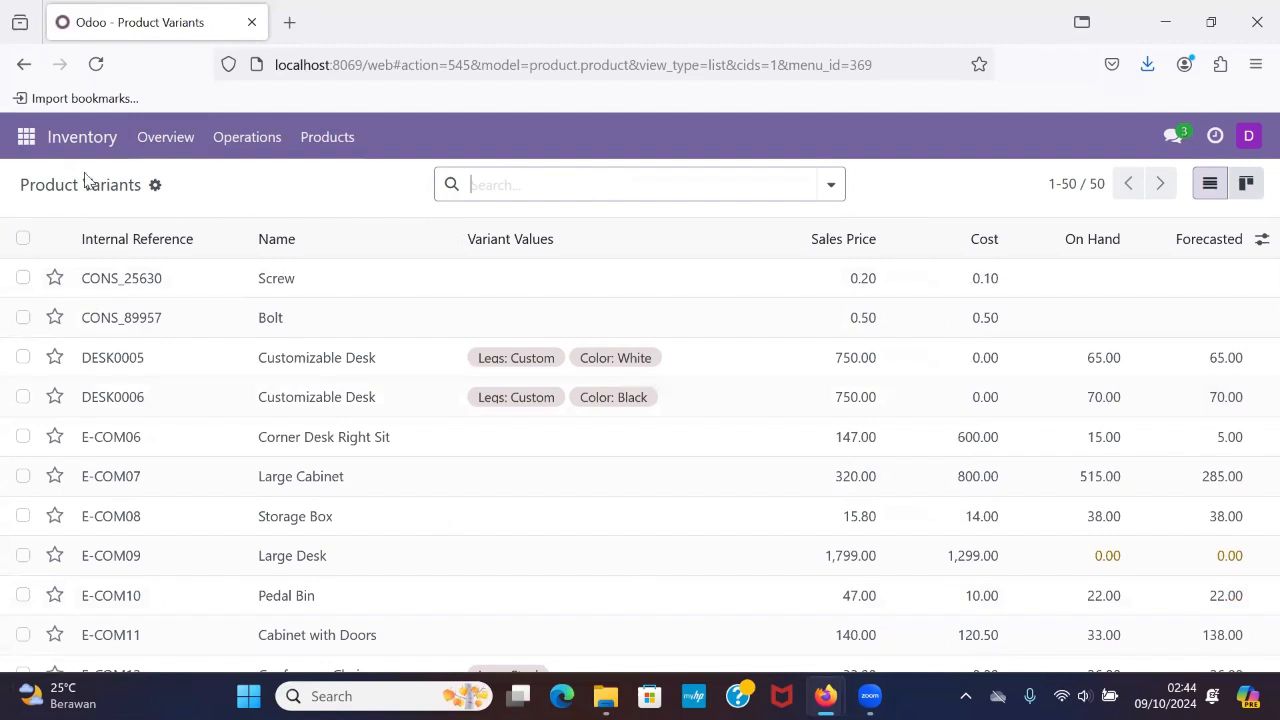
Open Lots/Serial Numbers and view a blank new lot form to check that the inventory user can create one.
{"action": "left_click", "coordinate": [329, 146]}
{"action": "left_click", "coordinate": [363, 238]}
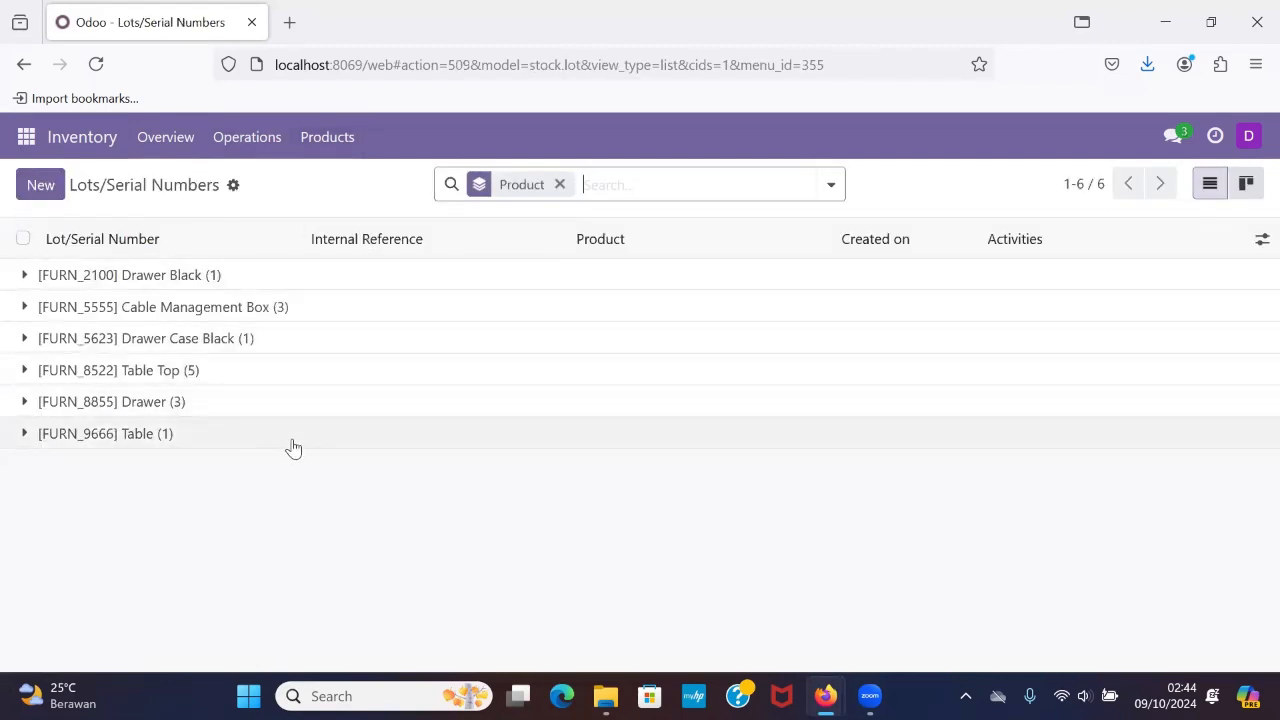
{"action": "left_click", "coordinate": [40, 183]}
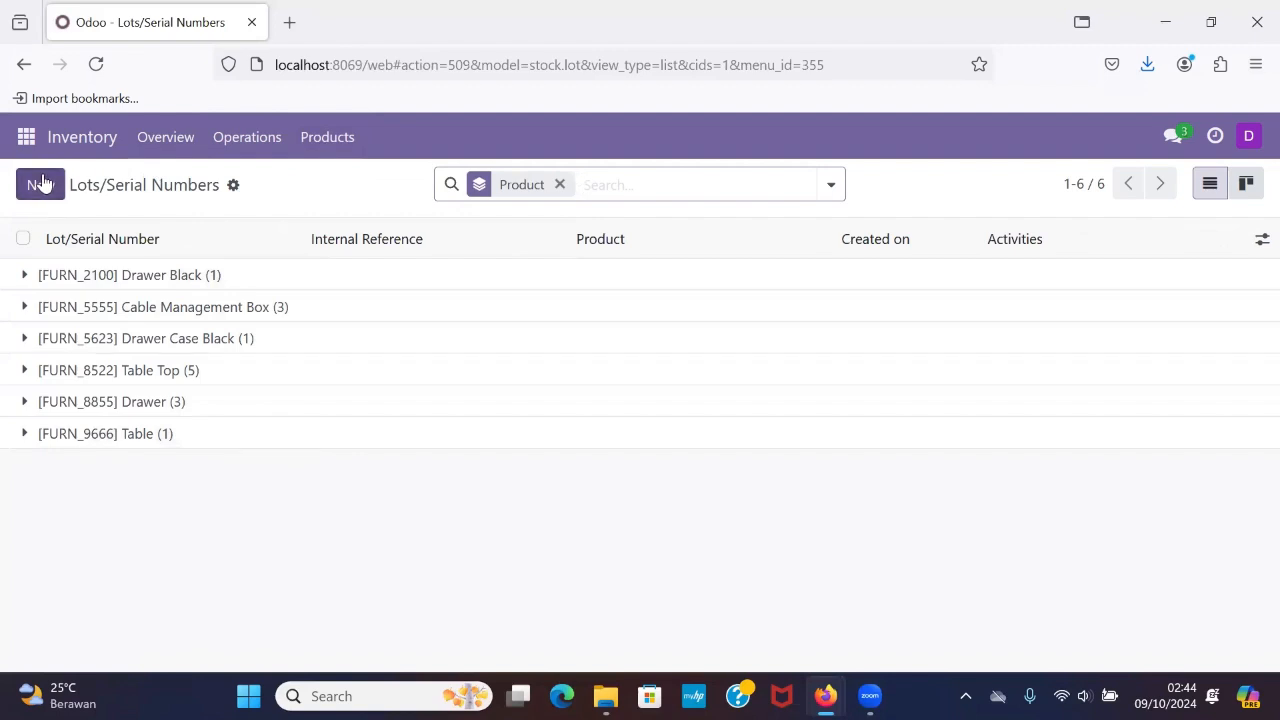
{"action": "scroll", "coordinate": [228, 445], "scroll_direction": "down", "scroll_amount": 2}
{"action": "scroll", "coordinate": [228, 440], "scroll_direction": "up", "scroll_amount": 2}
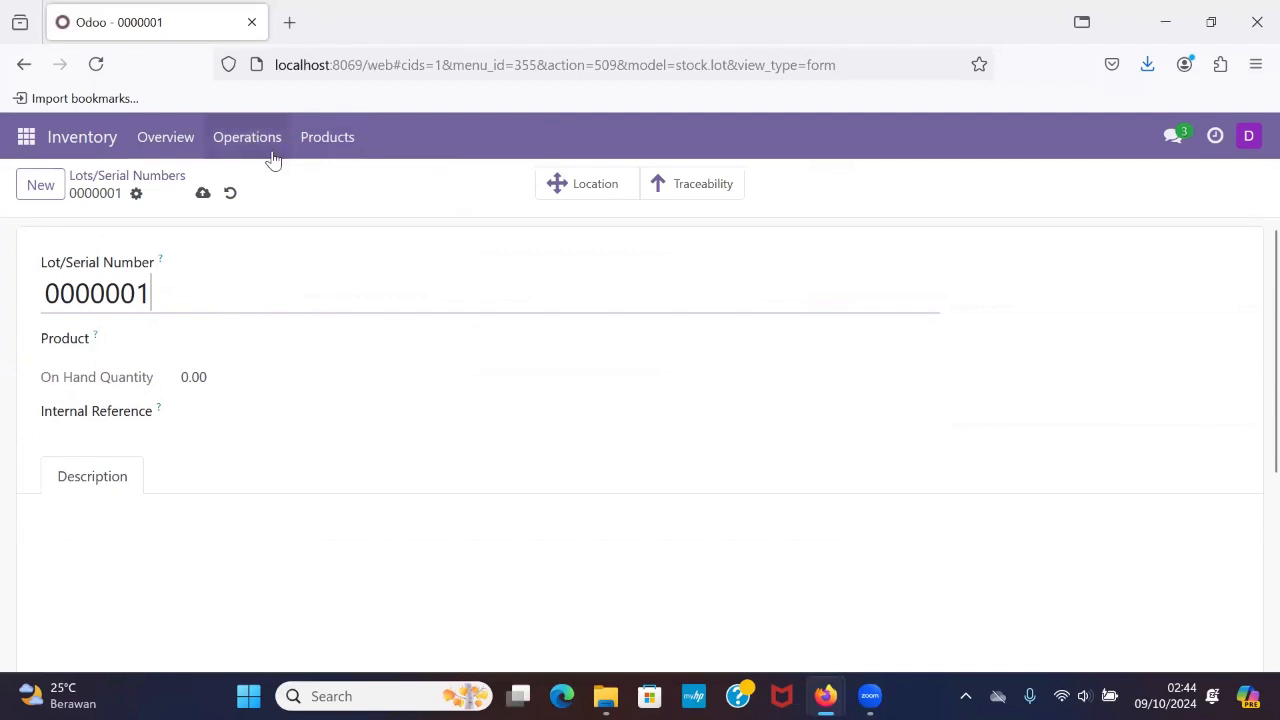
View the Receipts transfers and the Deliveries transfers available to the inventory user.
{"action": "left_click", "coordinate": [238, 145]}
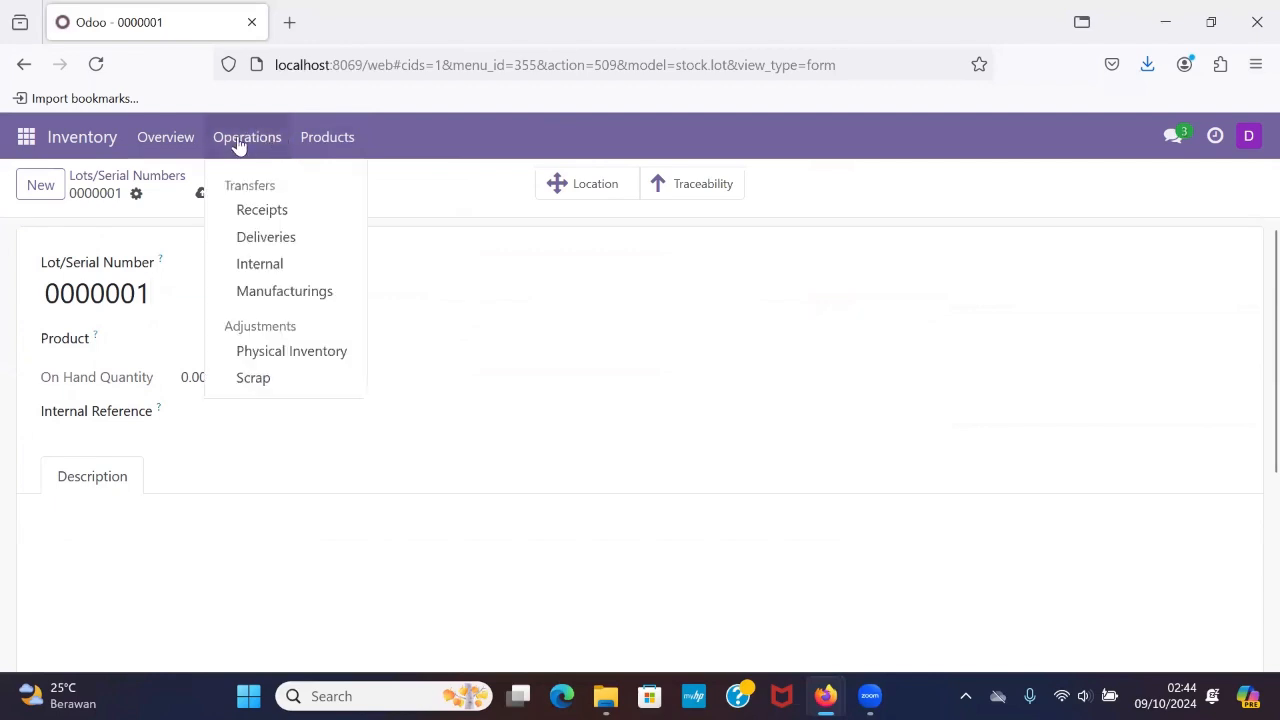
{"action": "left_click", "coordinate": [275, 220]}
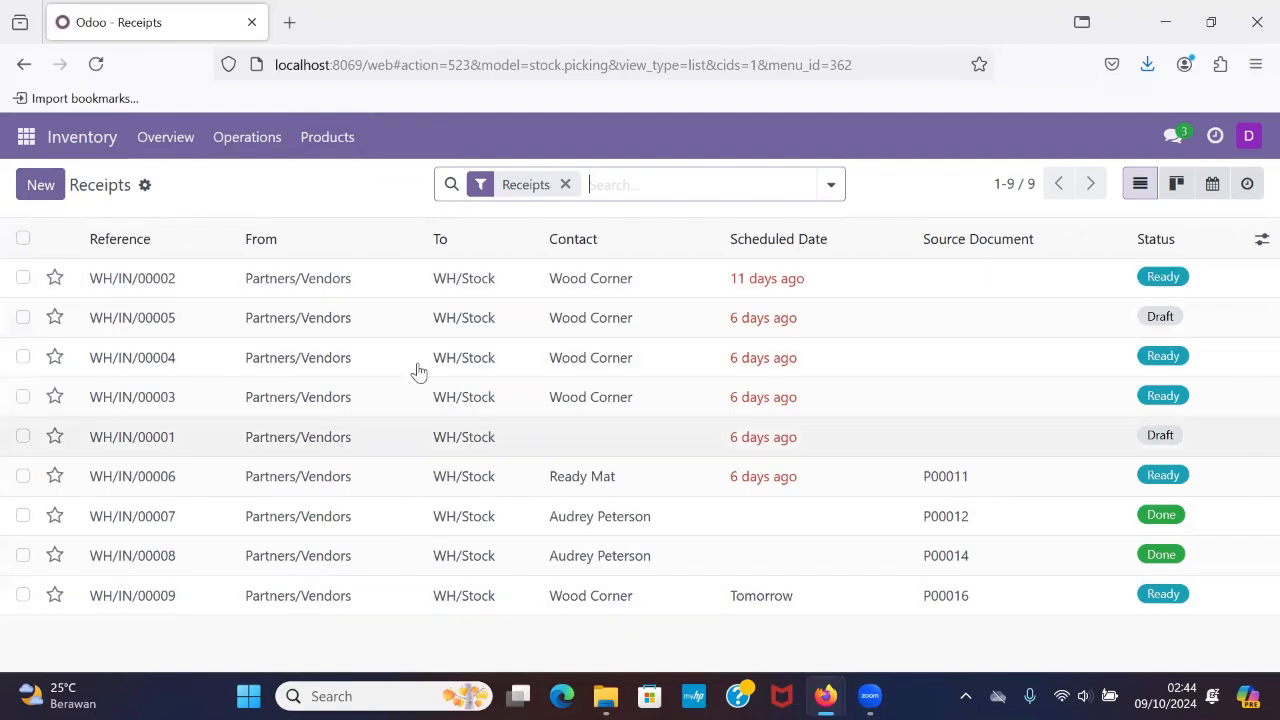
{"action": "left_click", "coordinate": [255, 143]}
{"action": "left_click", "coordinate": [251, 235]}
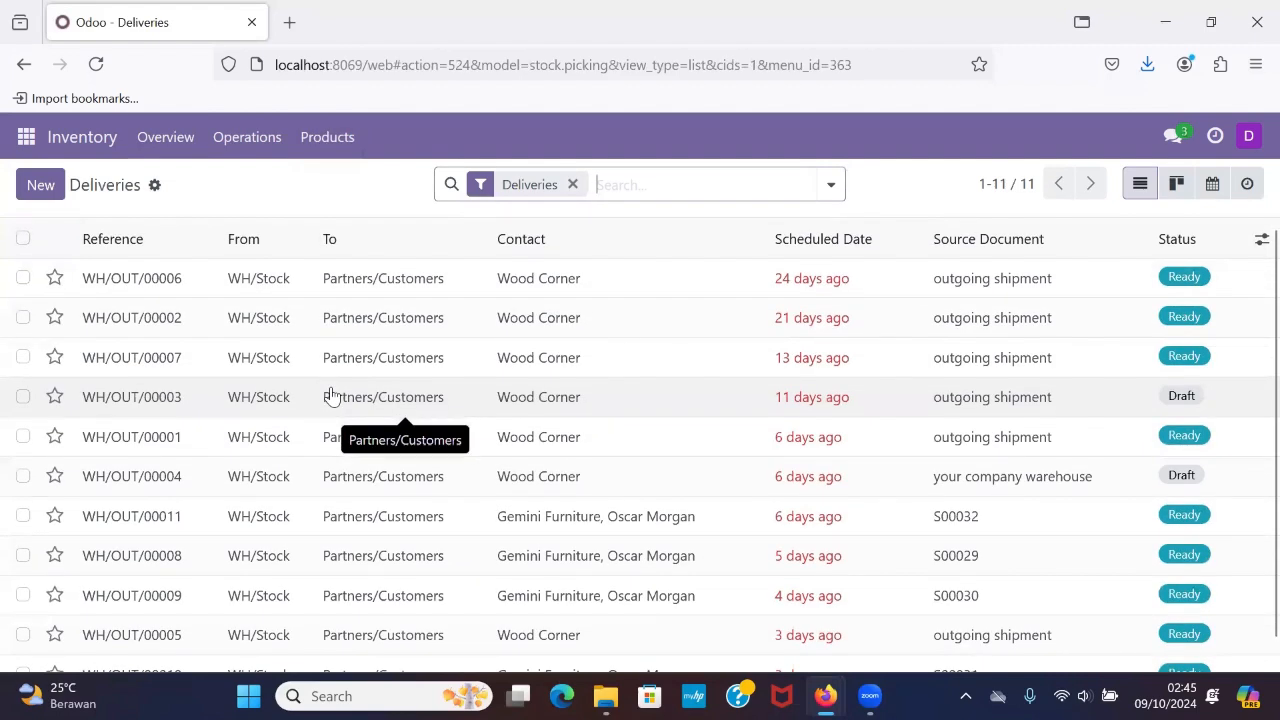
{"action": "scroll", "coordinate": [331, 395], "scroll_direction": "down", "scroll_amount": 1}
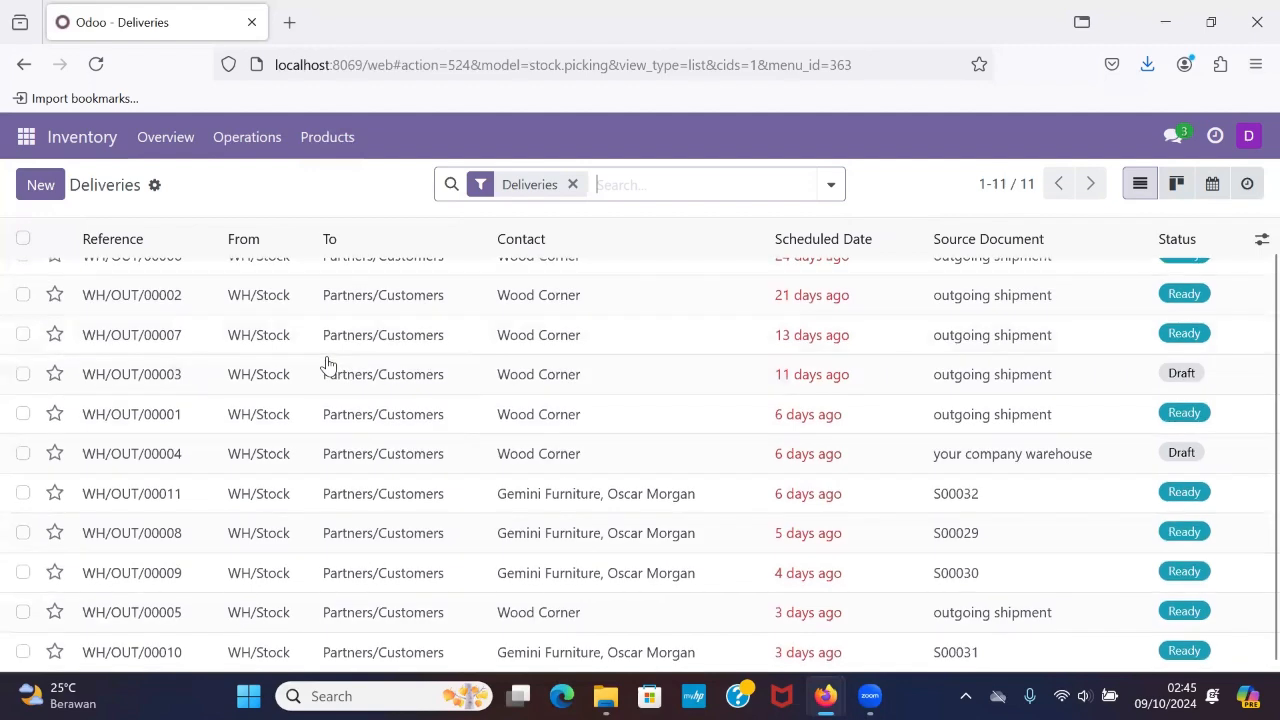
Return to the Inventory Overview, view the Apps list as the inventory user, and check the account options.
{"action": "left_click", "coordinate": [165, 137]}
{"action": "left_click", "coordinate": [26, 137]}
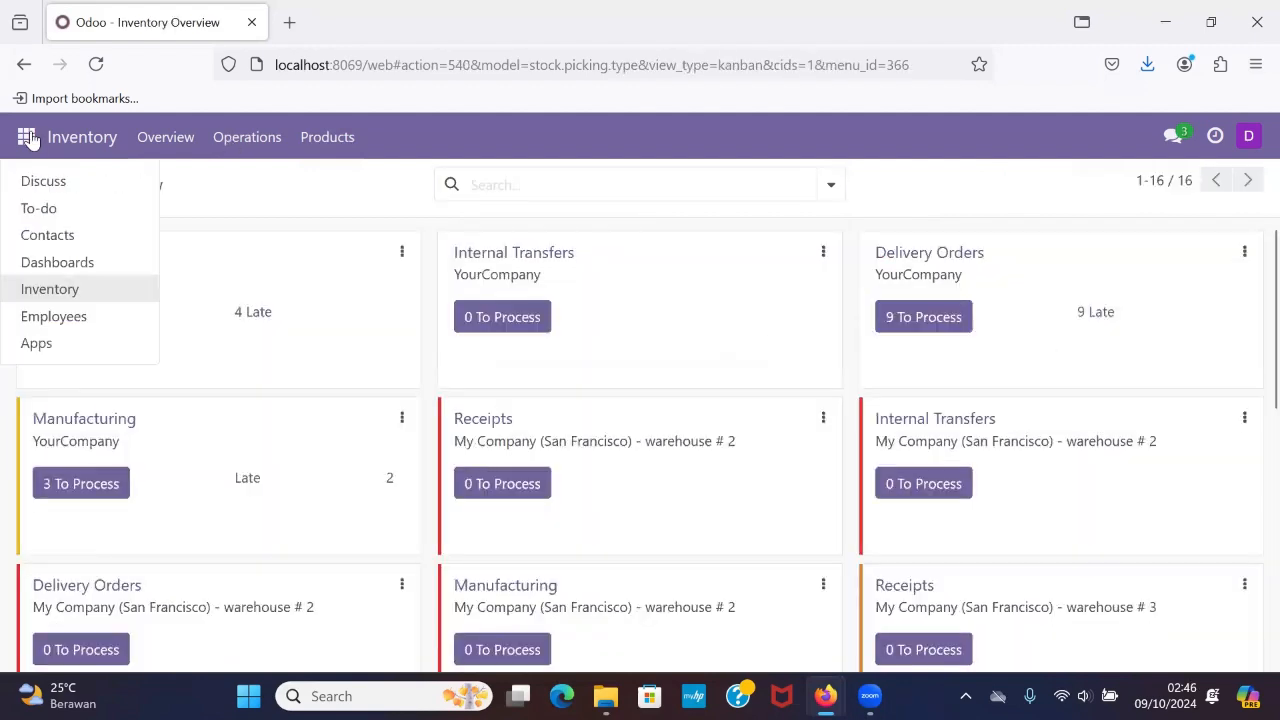
{"action": "left_click", "coordinate": [60, 347]}
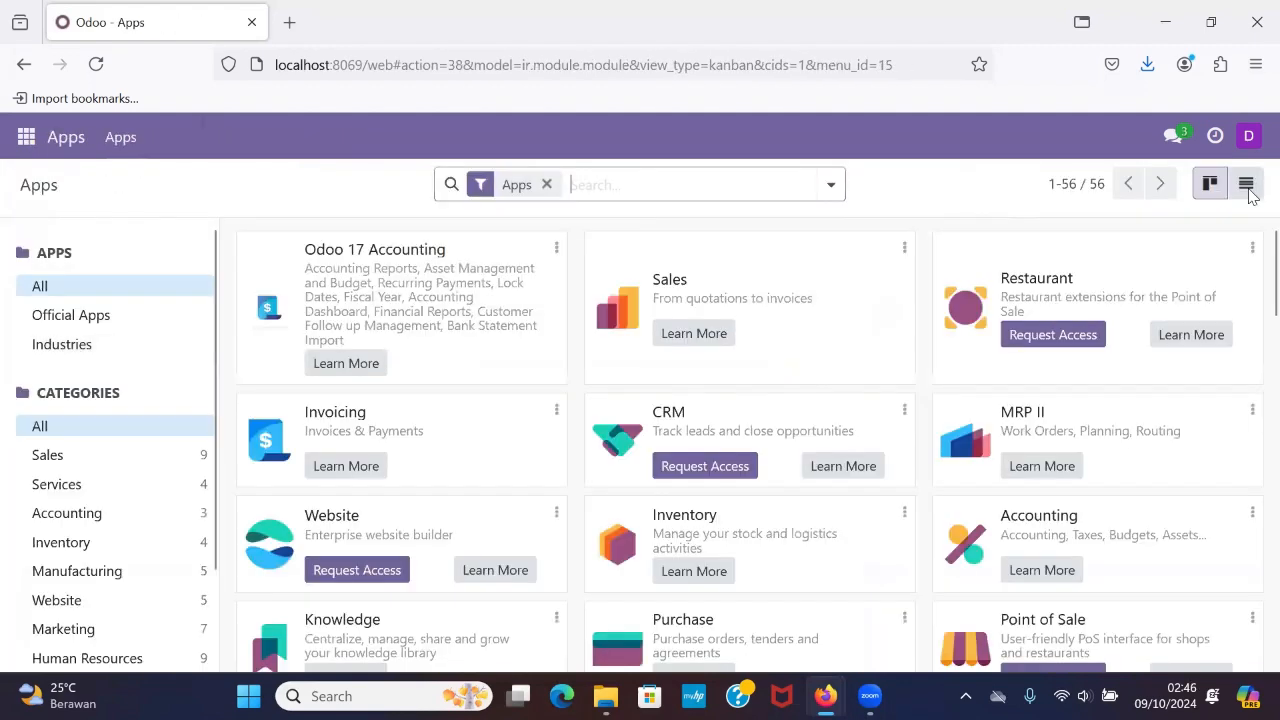
{"action": "left_click", "coordinate": [1250, 138]}
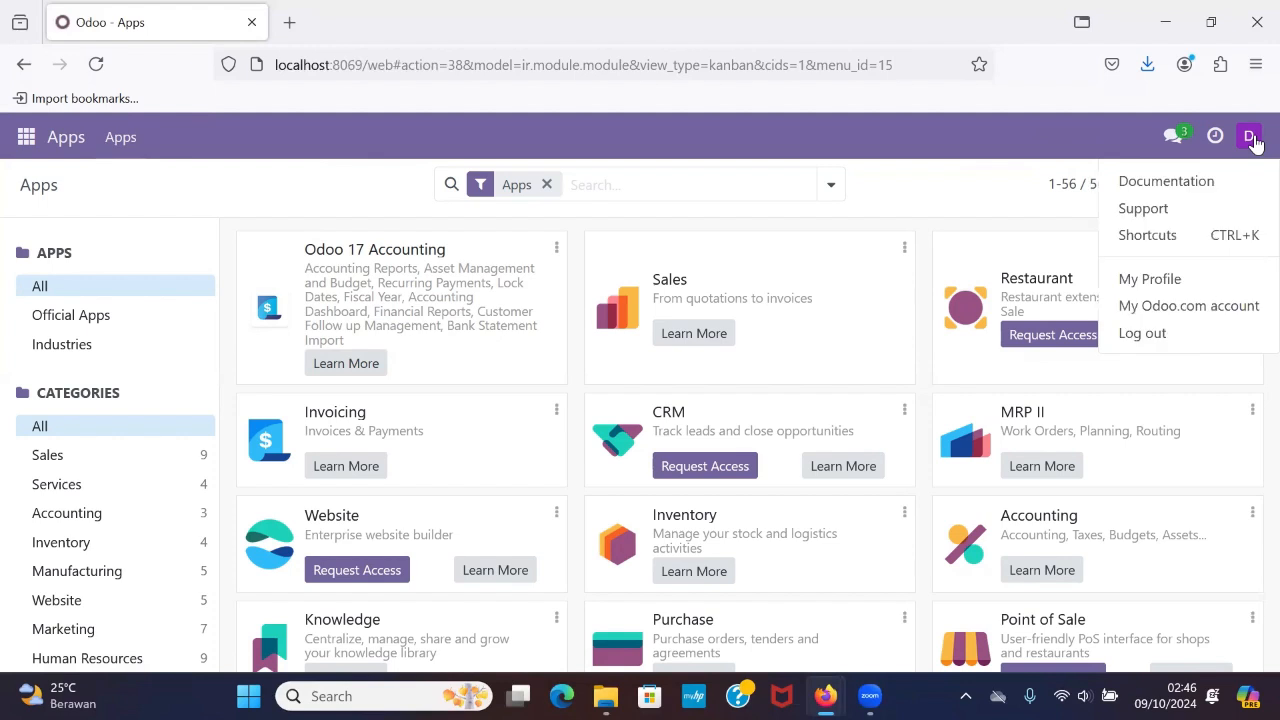
{"action": "left_click", "coordinate": [1030, 143]}
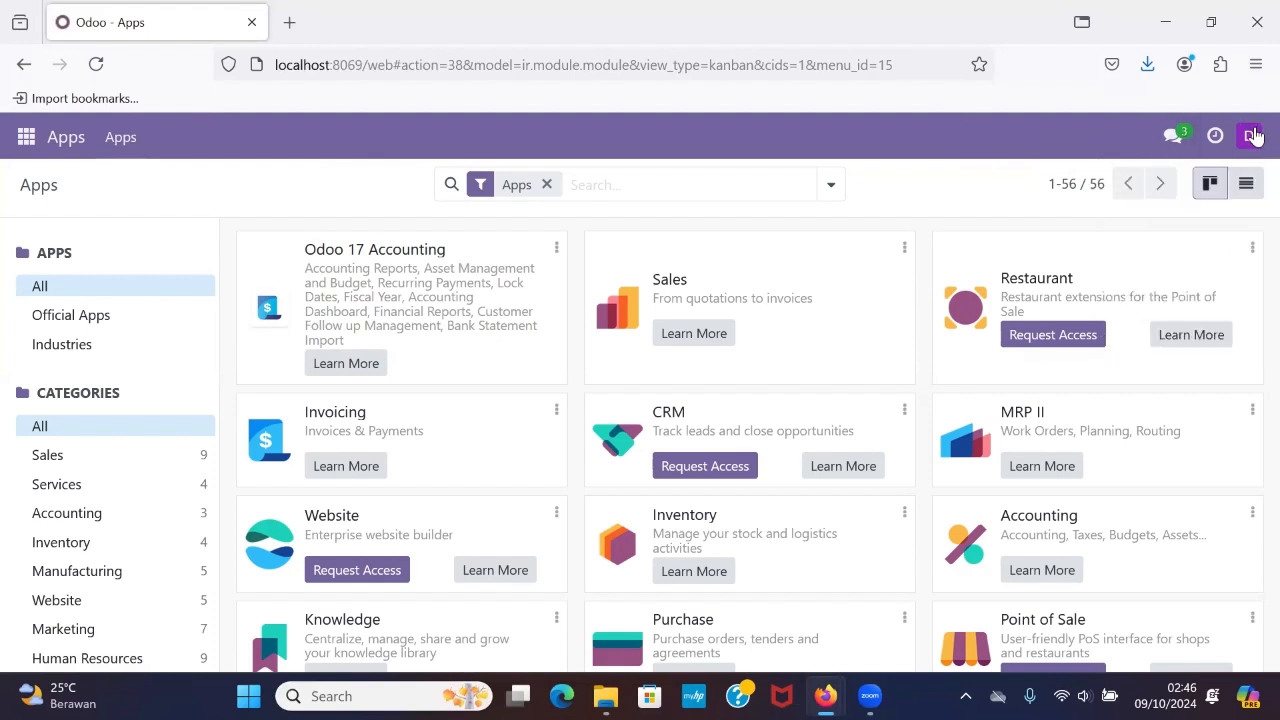